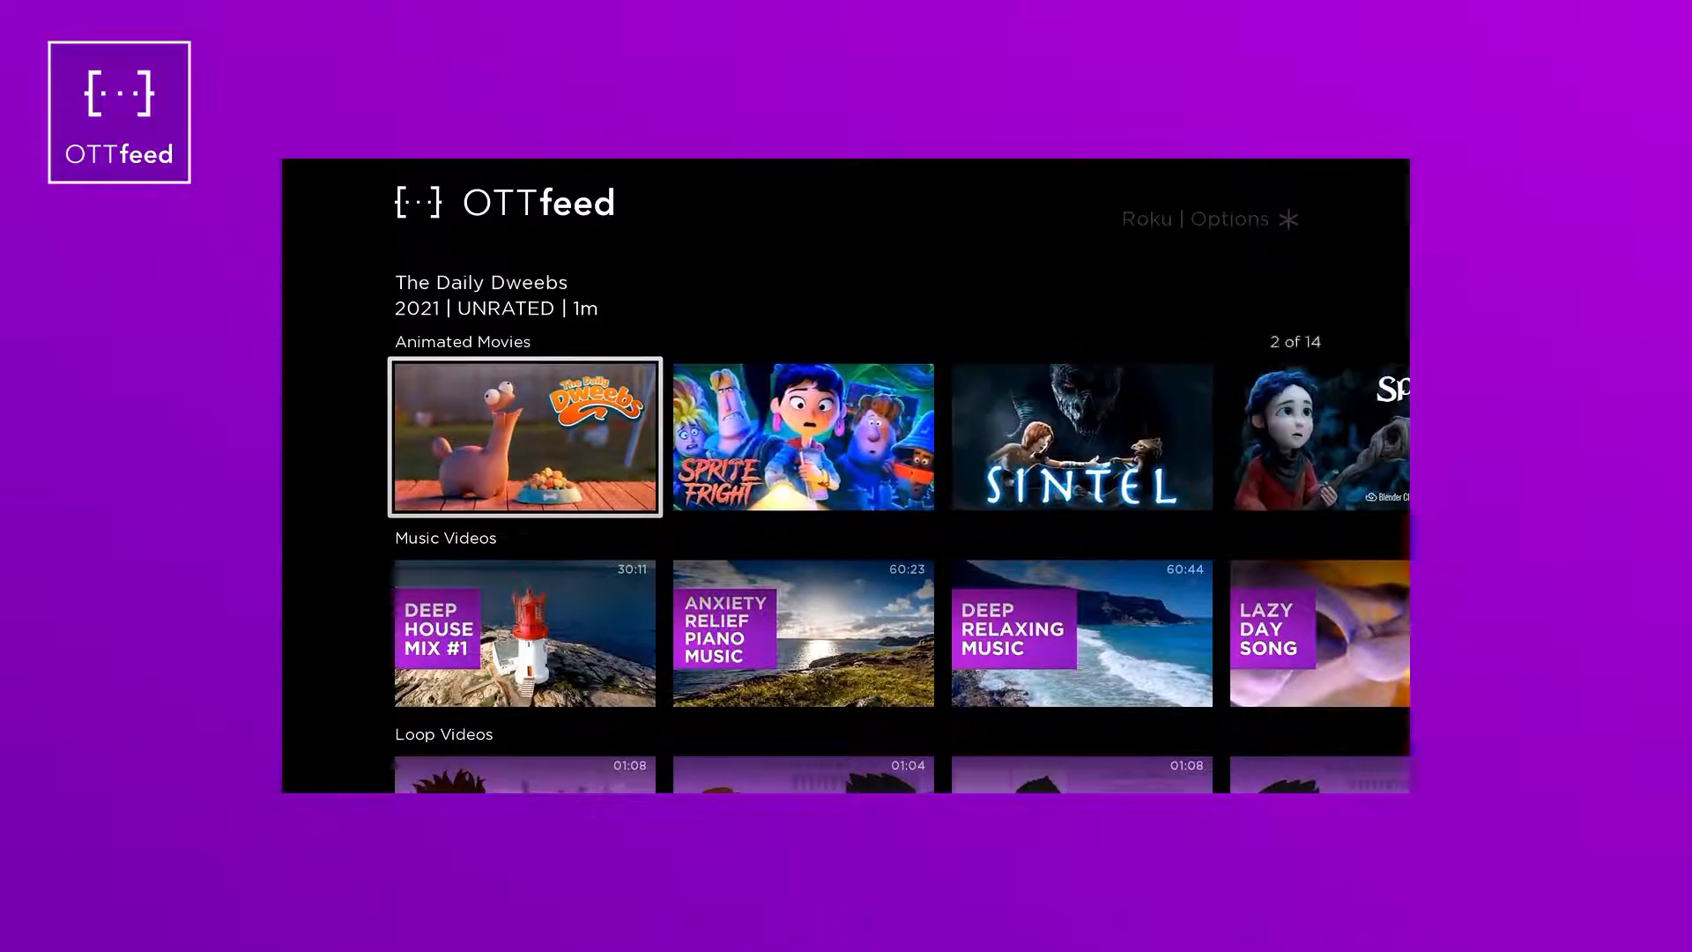
- Scroll along the Animated Movies row and open the Big Buck Bunny details page
key("Right")
key("Right")
key("Right")
key("Right")
key("Right")
key("Right")
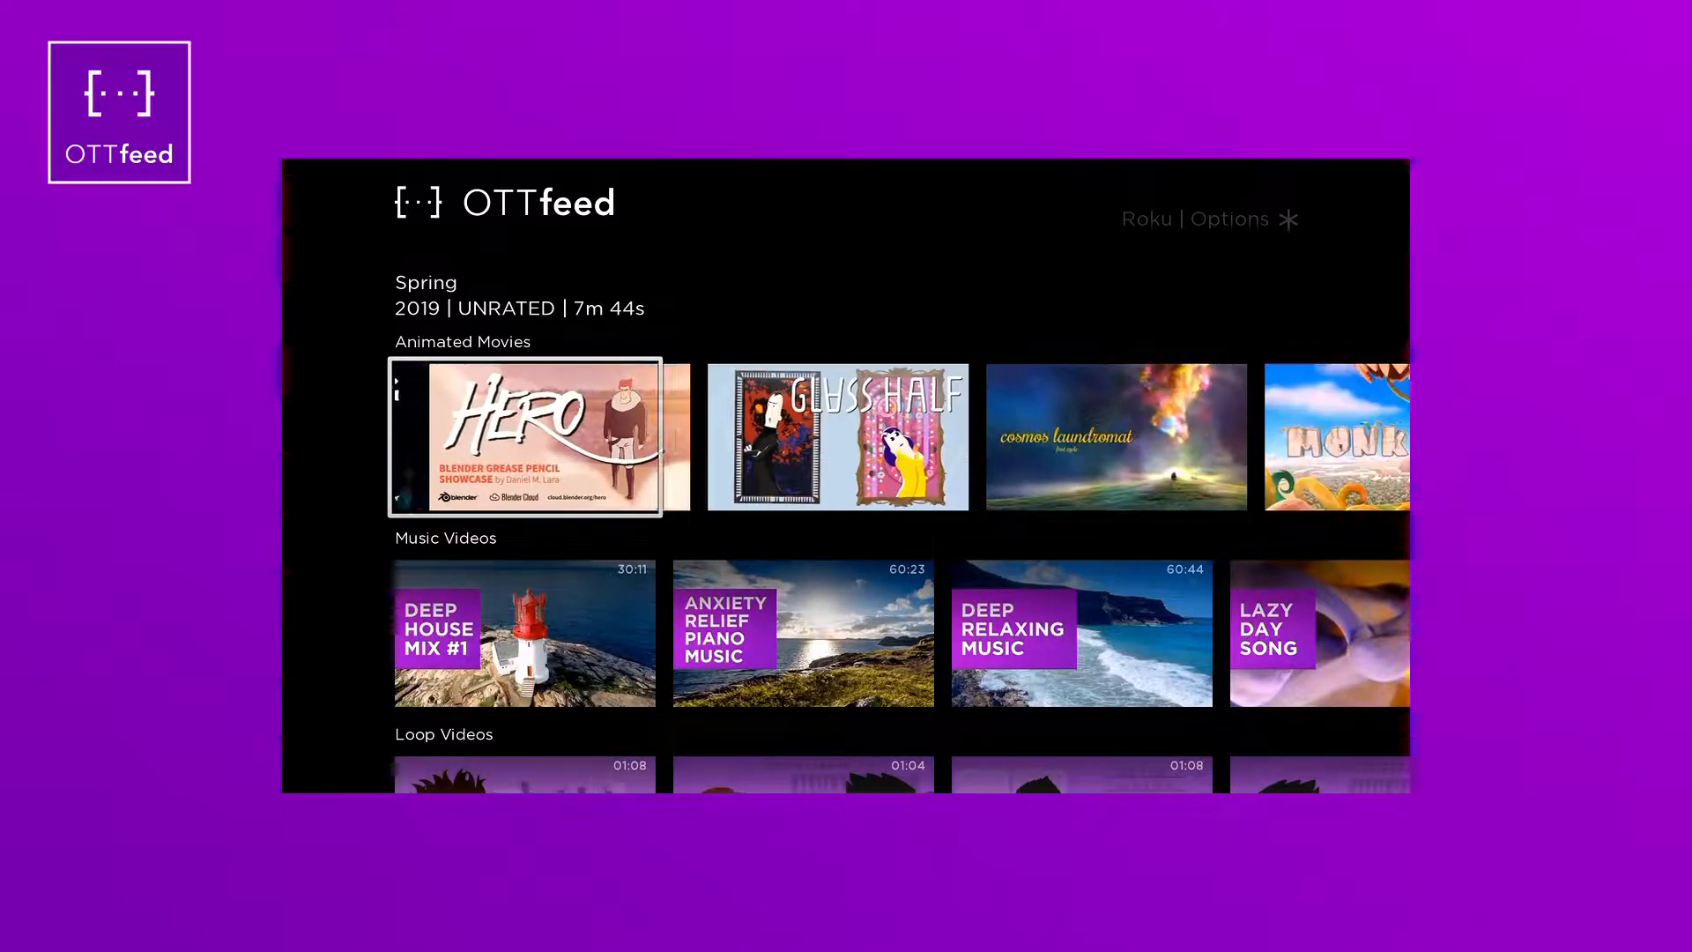
key("Right")
key("Right")
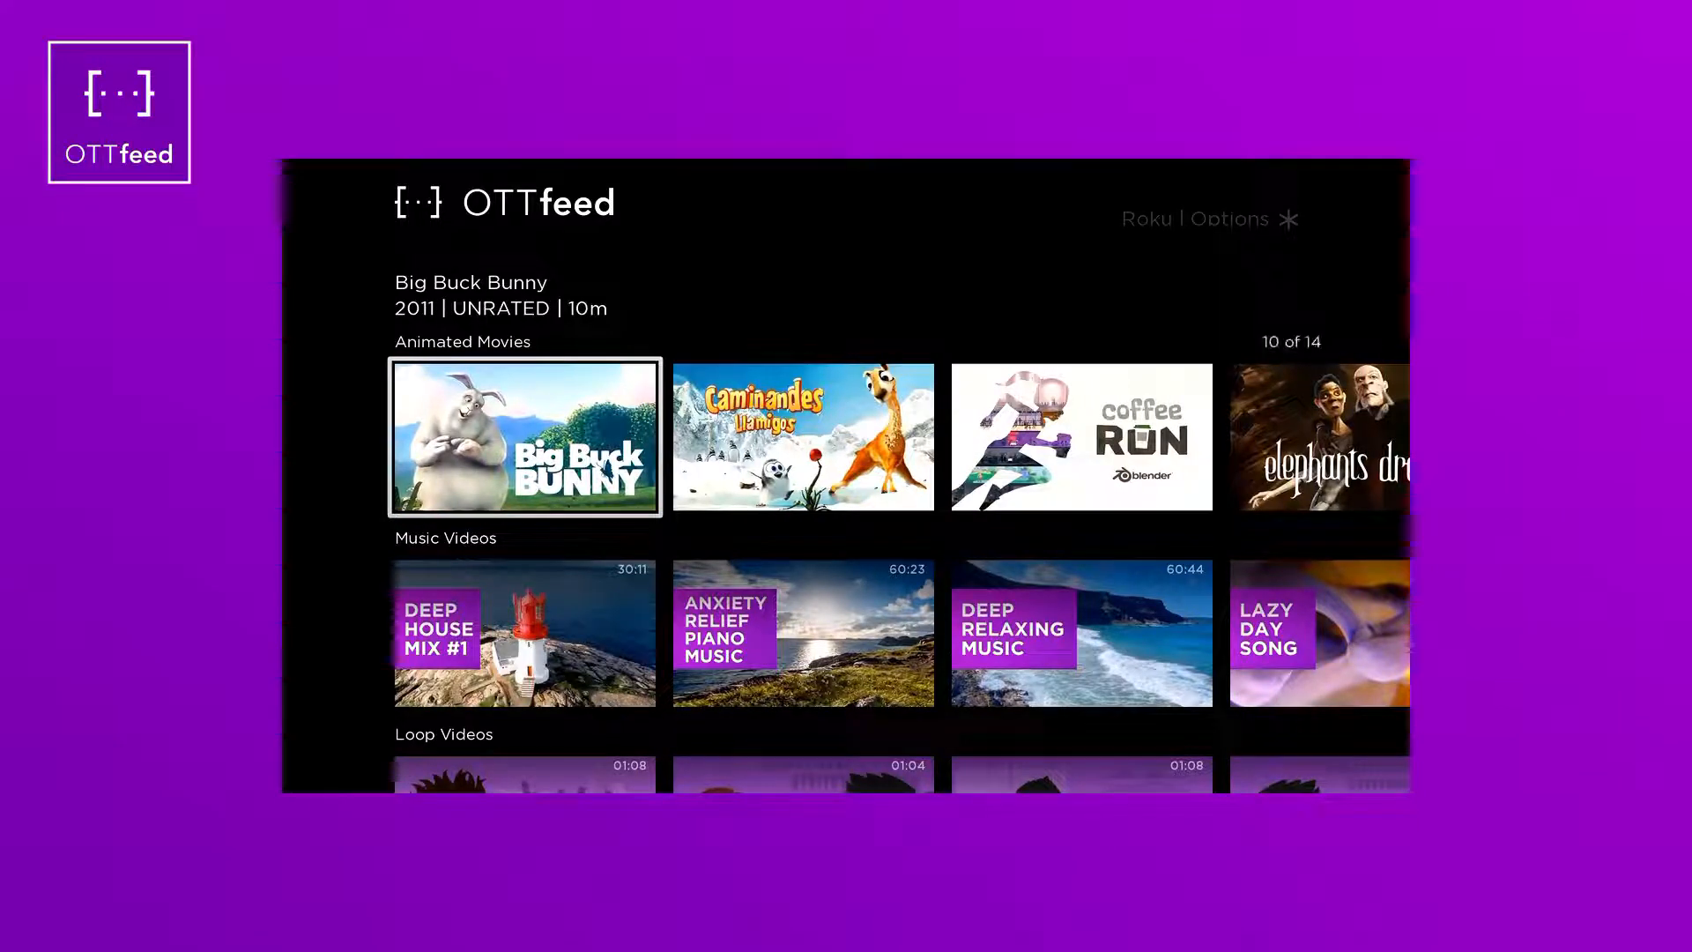
key("Return")
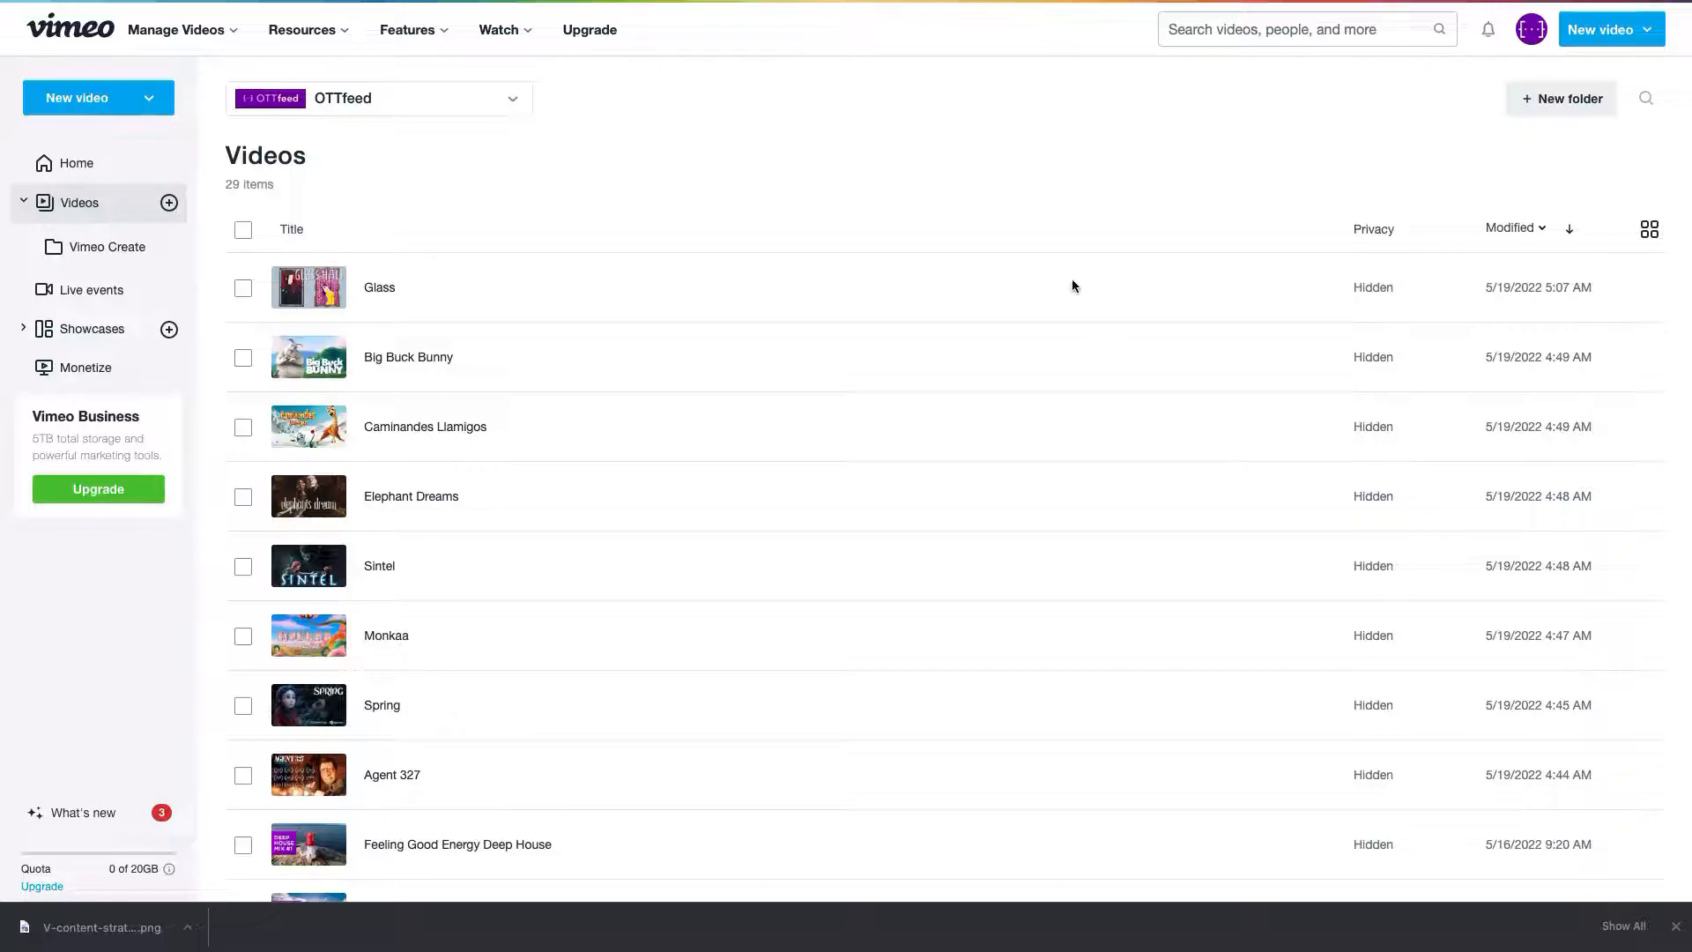
scroll(1072, 286, "down", 6)
- Open Big Buck Bunny's video settings, go to Distribution, and scroll to the Discovery section
scroll(1072, 286, "up", 6)
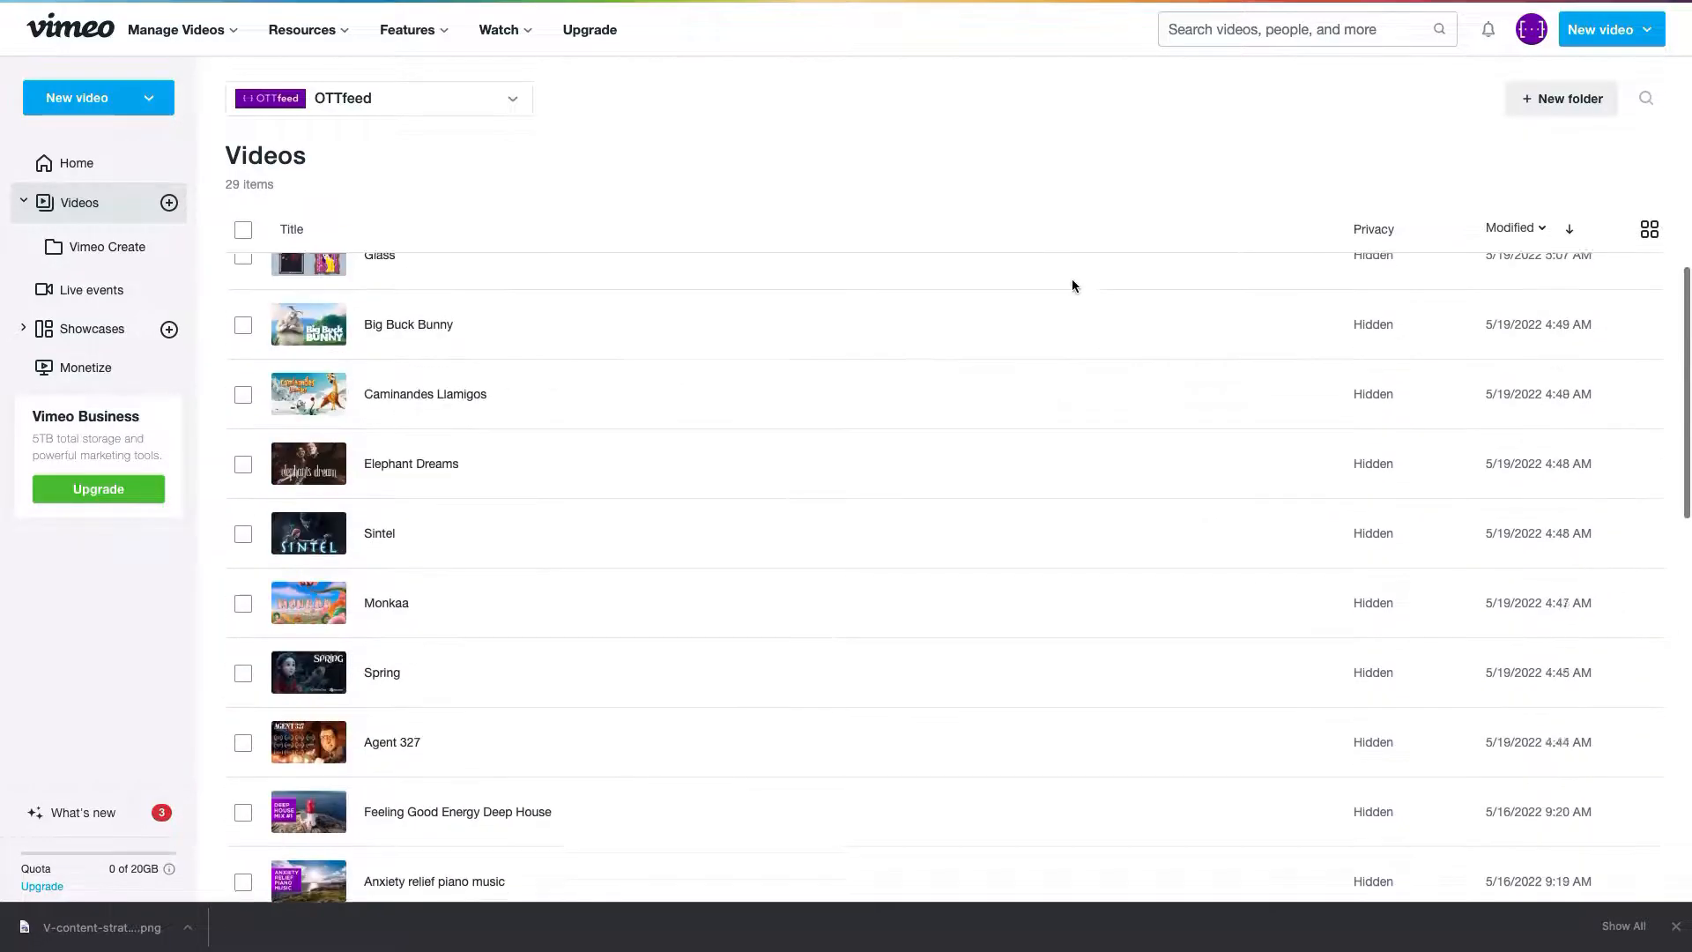
left_click(414, 360)
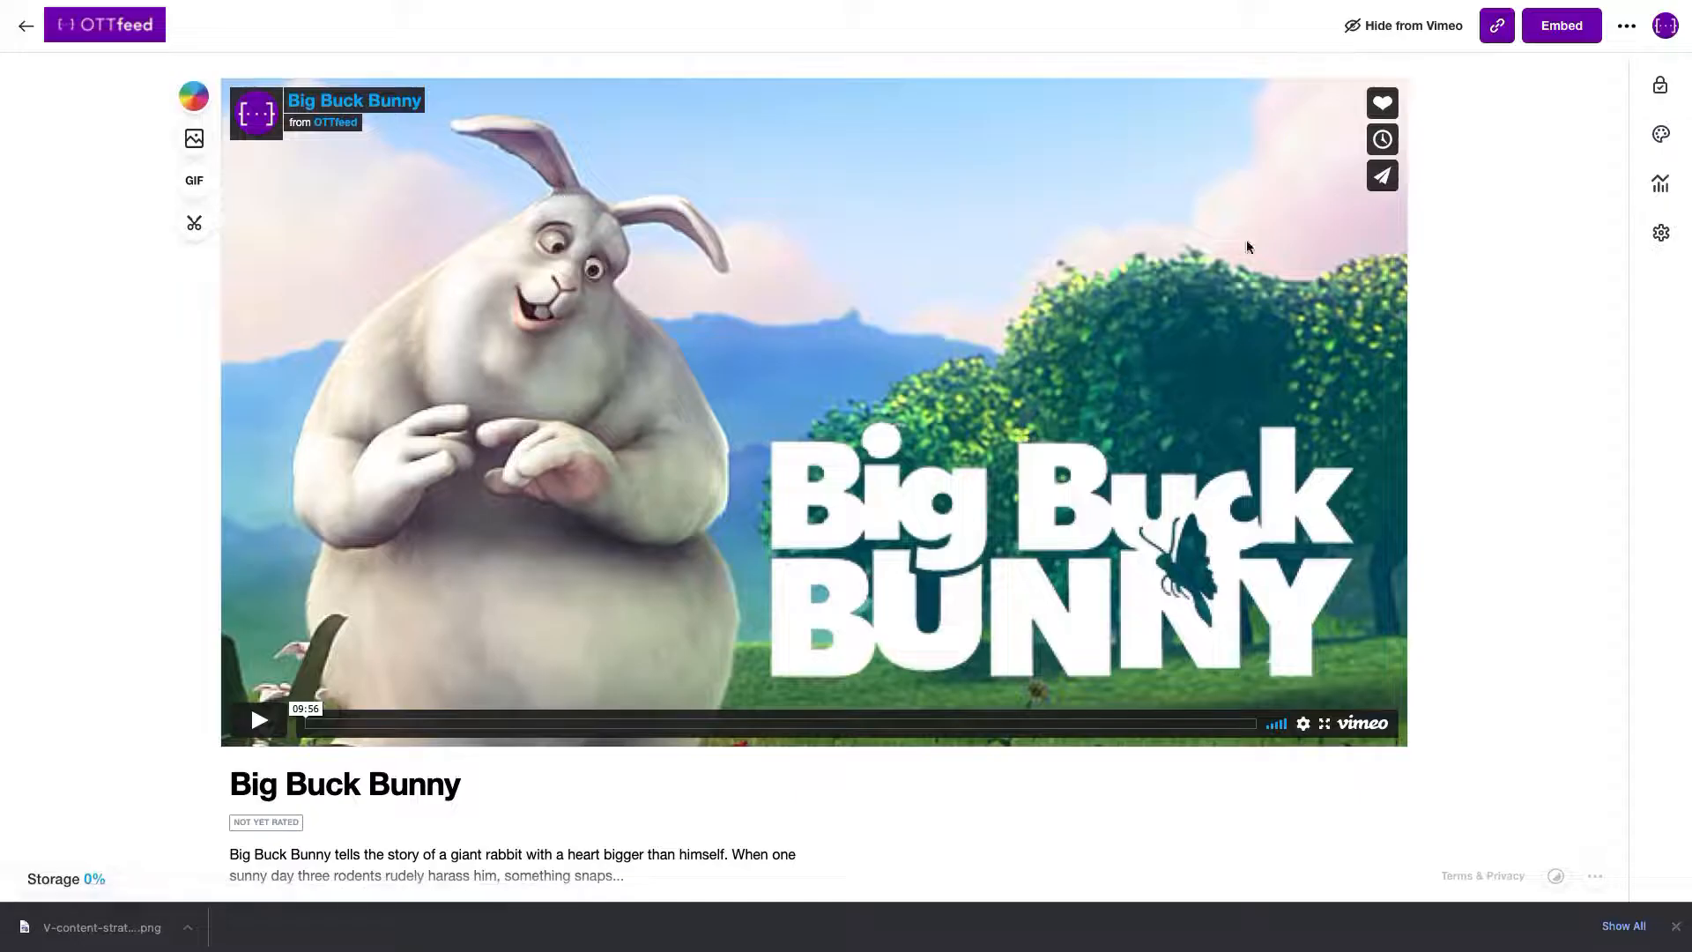
left_click(1662, 233)
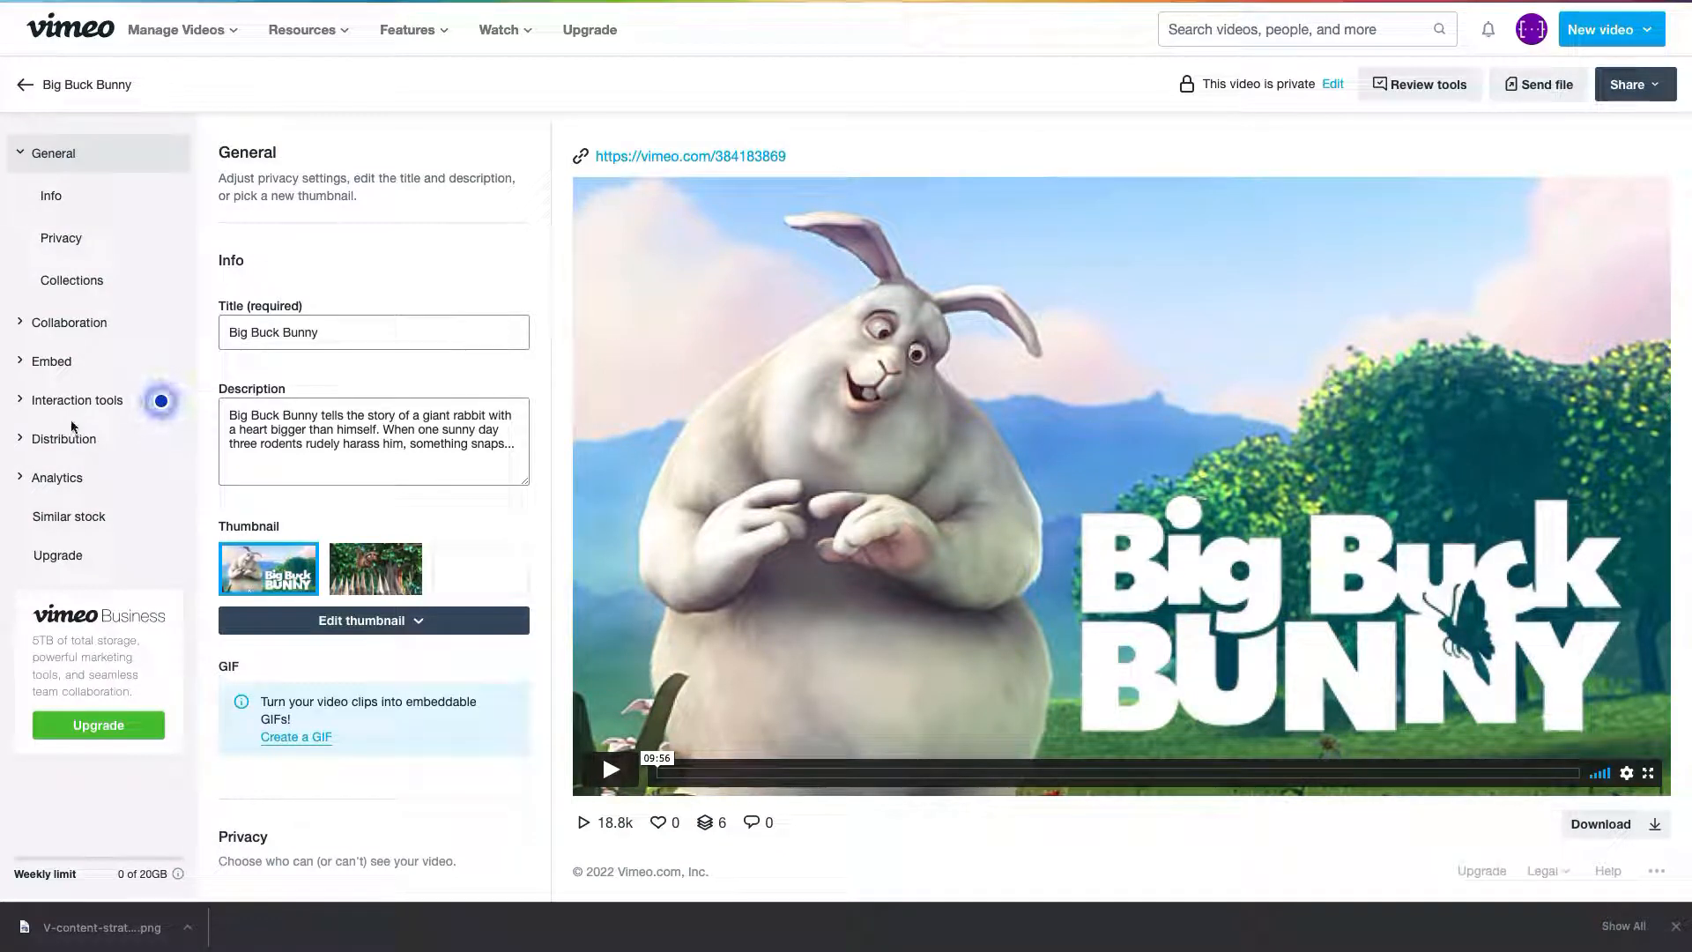
left_click(60, 439)
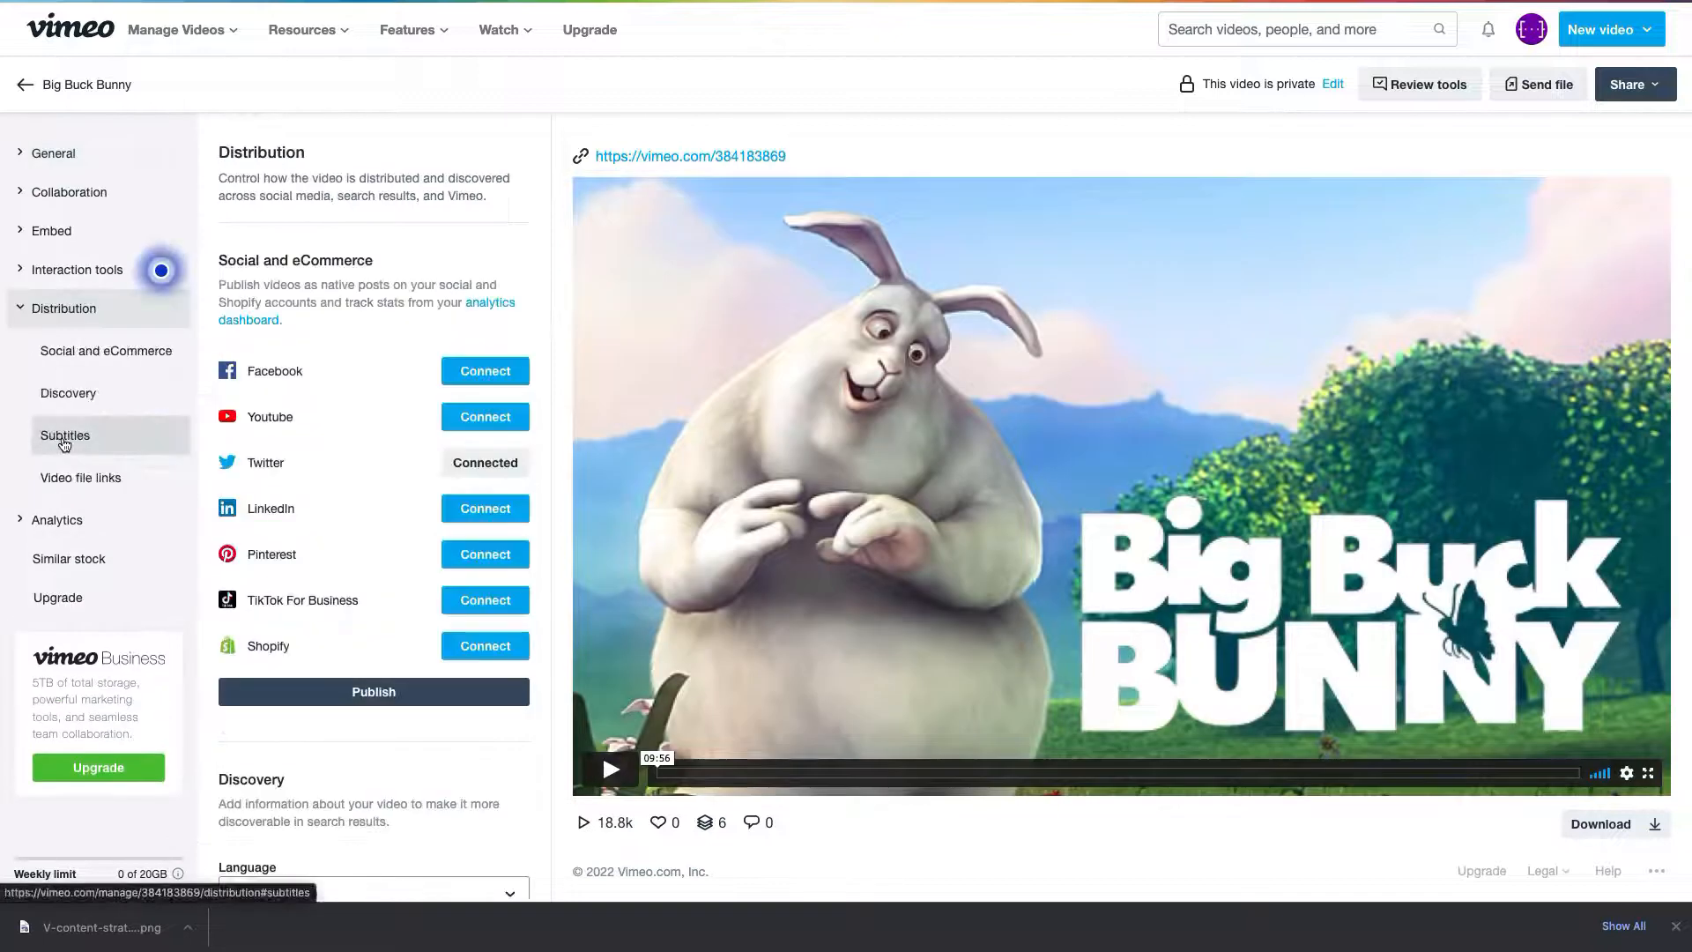
scroll(397, 442, "down", 3)
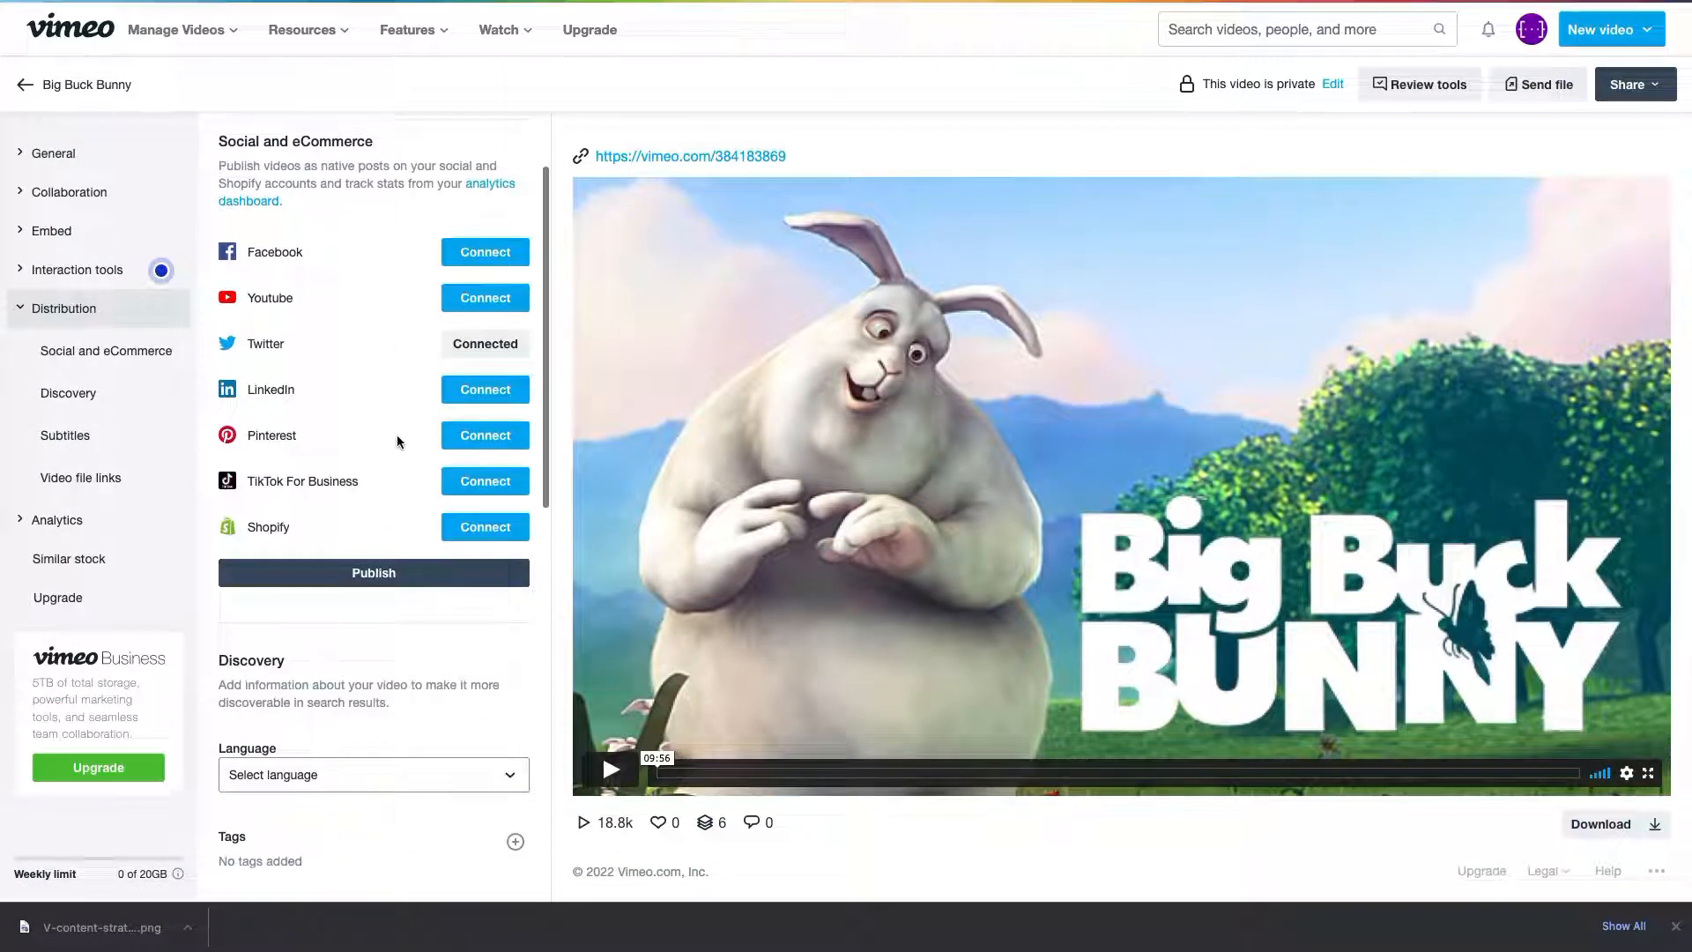
scroll(397, 441, "down", 4)
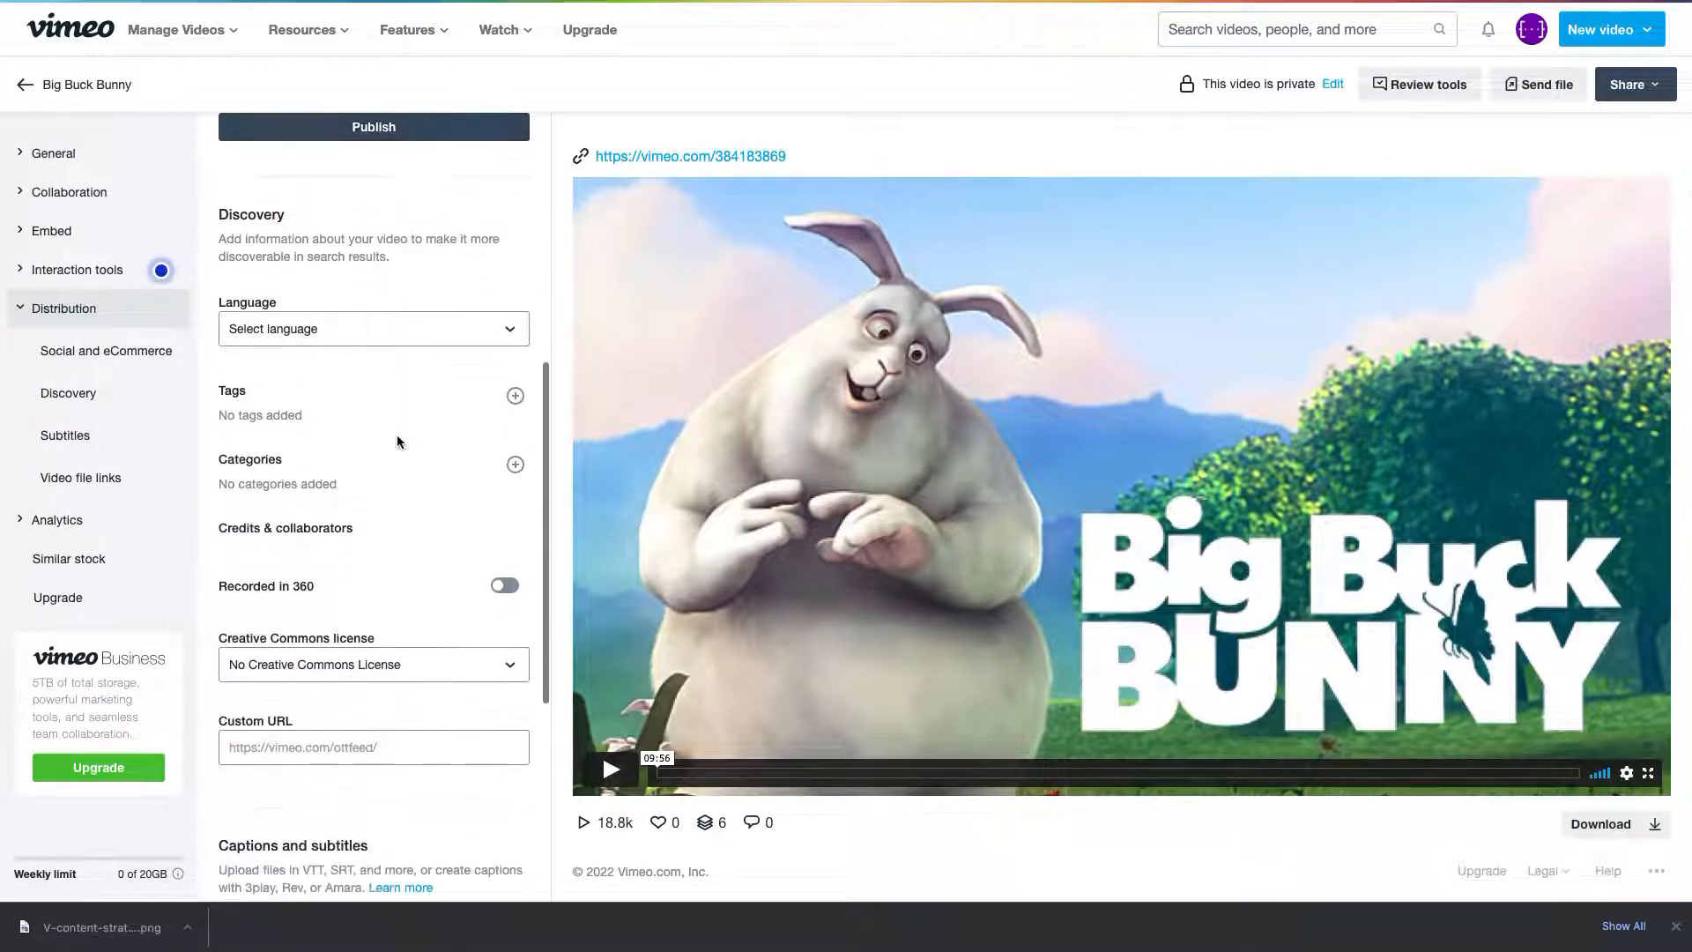
- Add the tag 'Animated' to Big Buck Bunny's Discovery tags
left_click(516, 396)
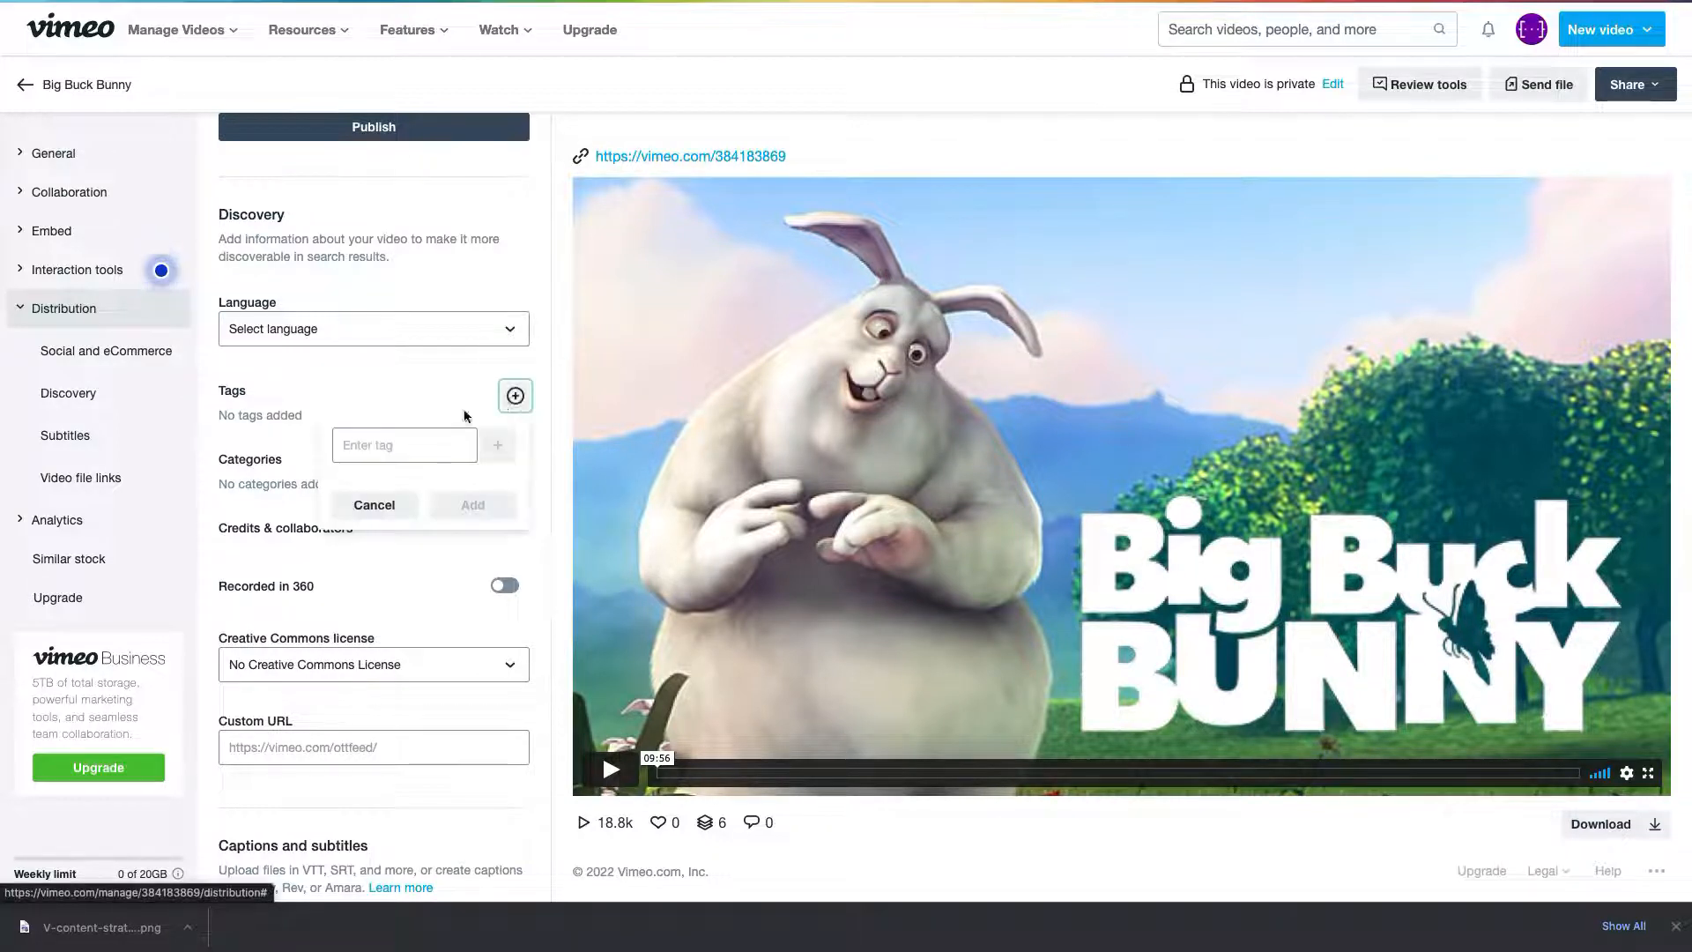
type("Ani")
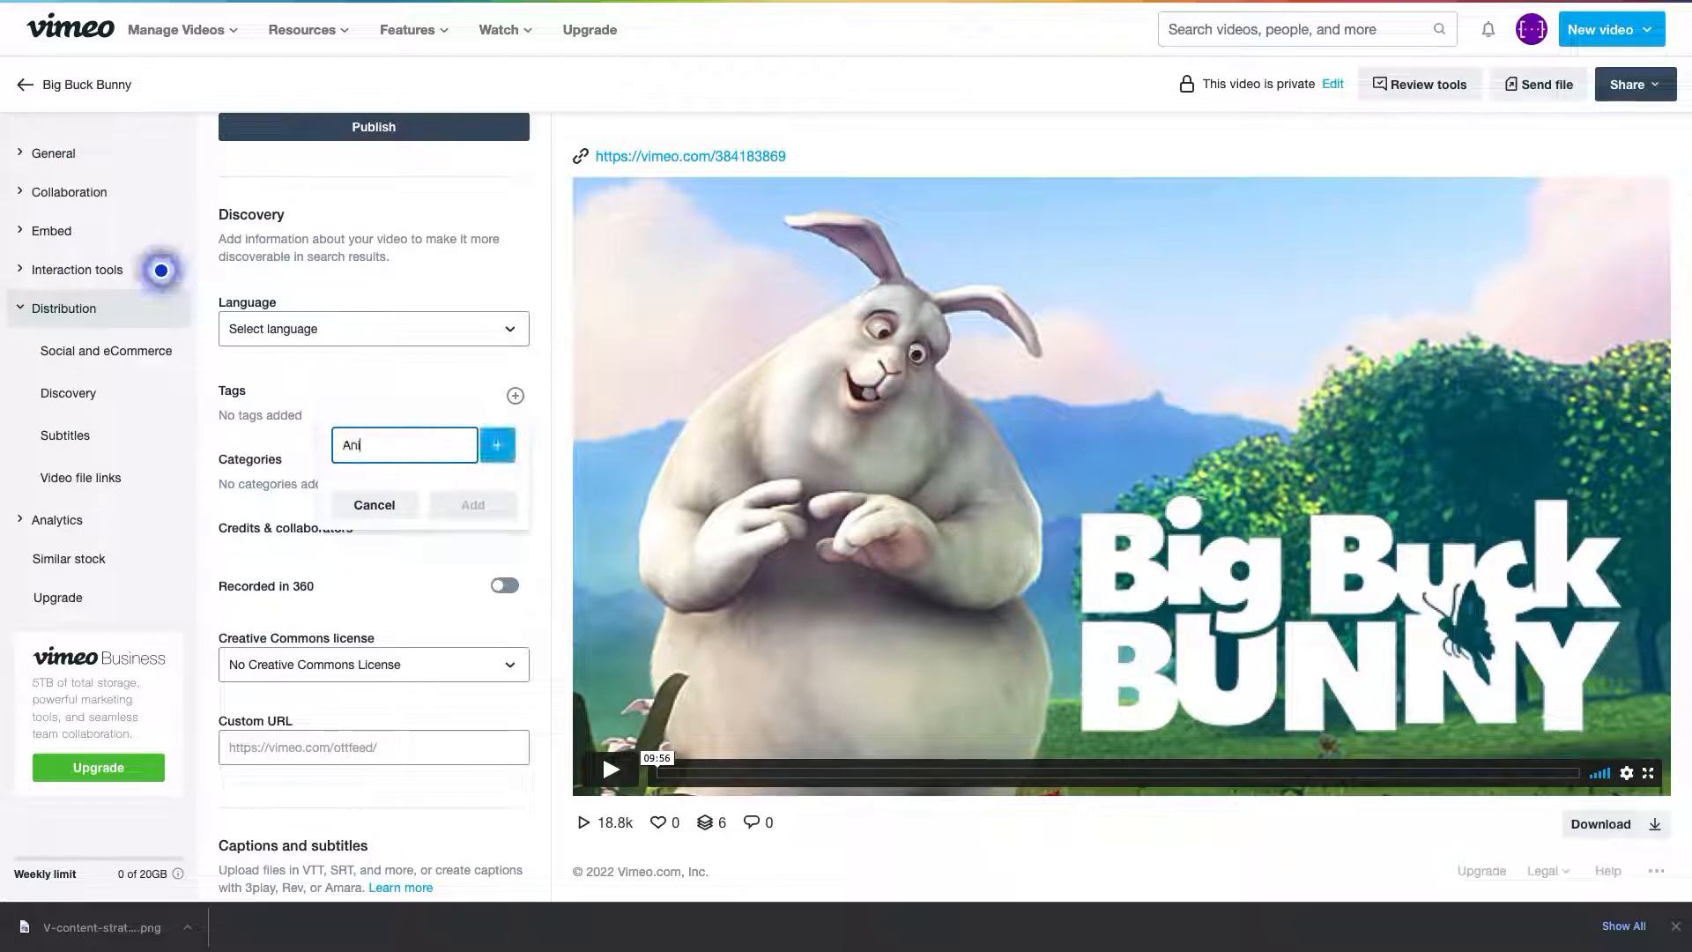
type("mated")
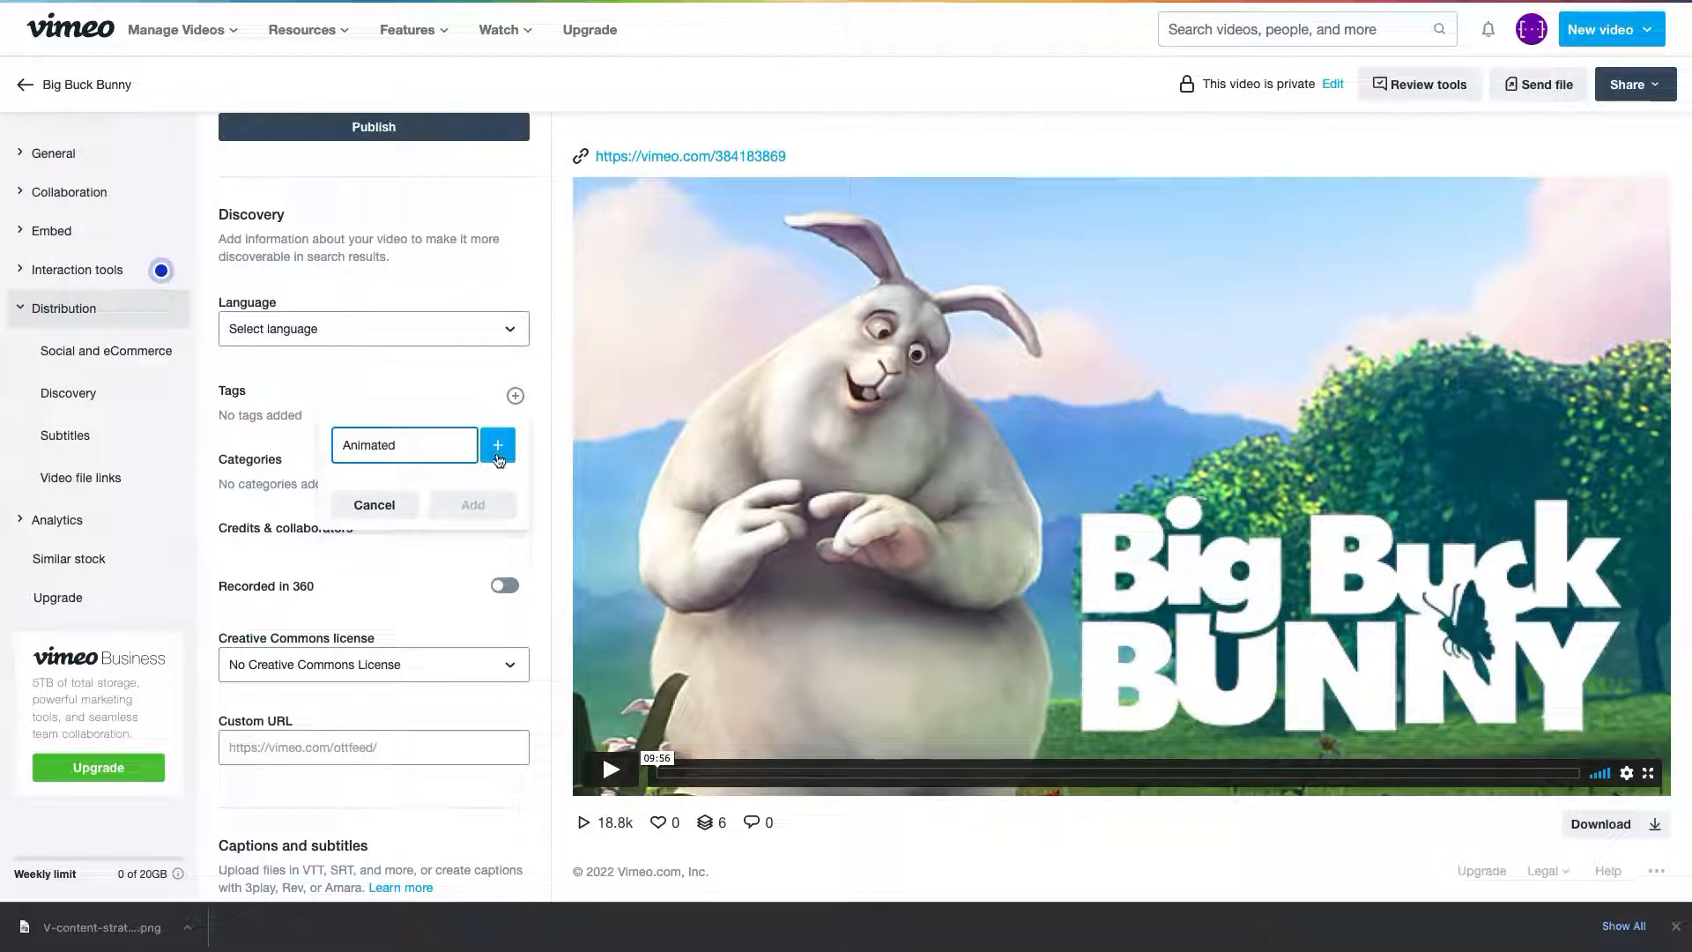
left_click(498, 447)
left_click(444, 542)
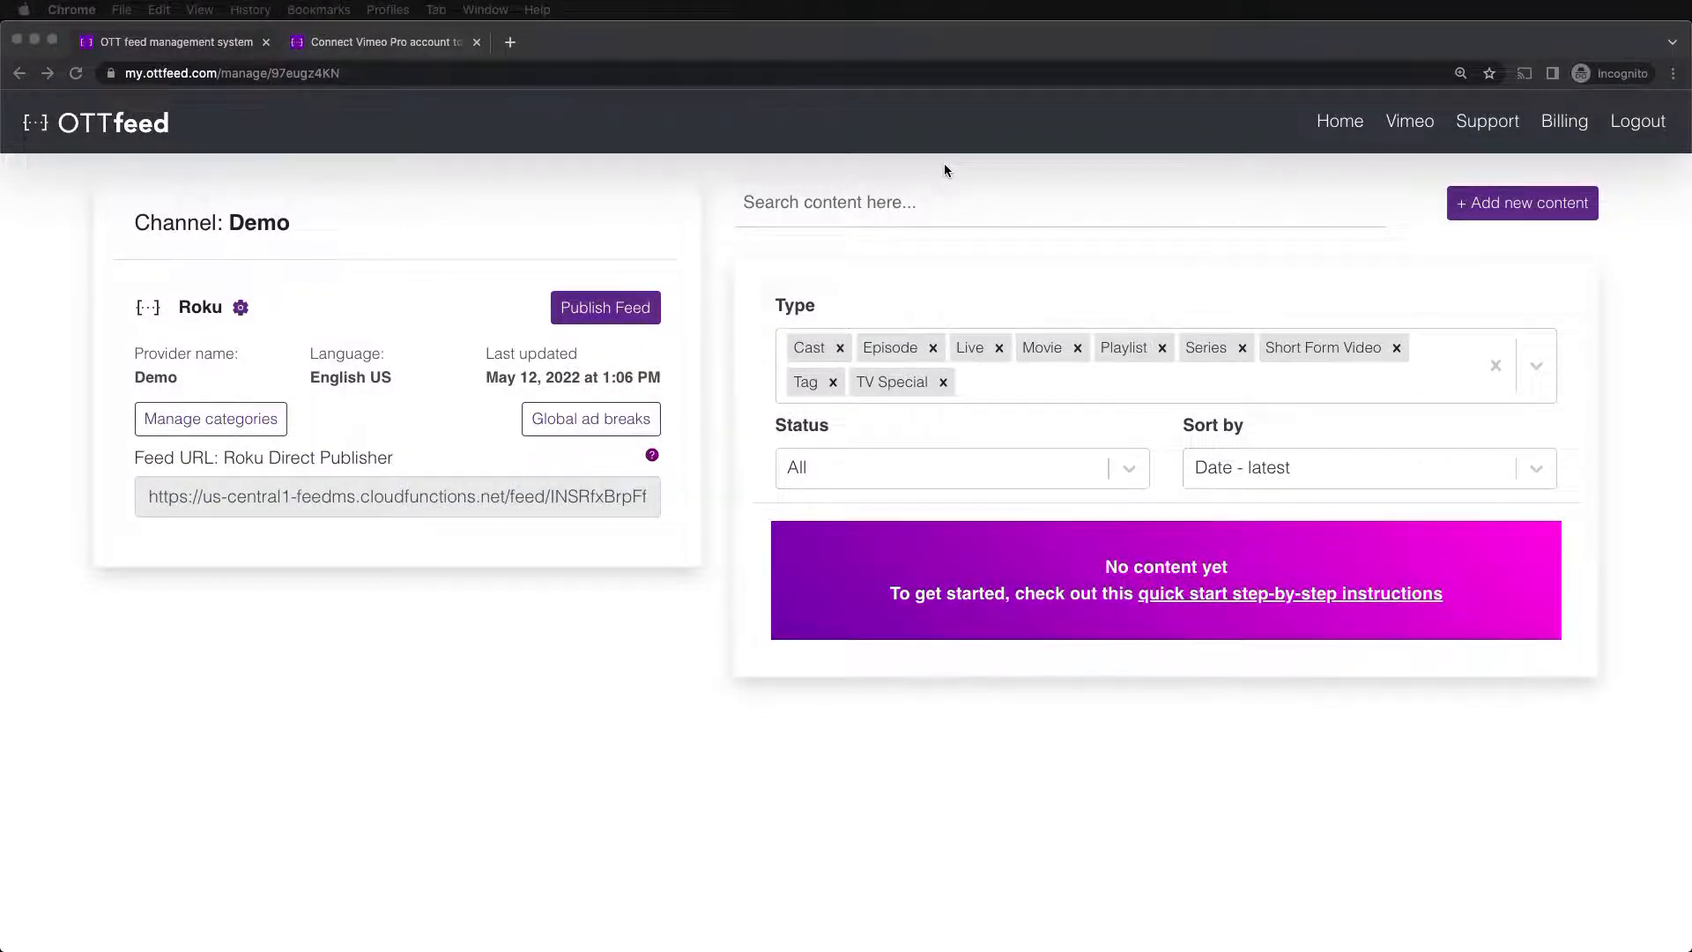
- Go to OTTfeed's Vimeo token page, then open developer.vimeo.com in a new tab
left_click(1408, 124)
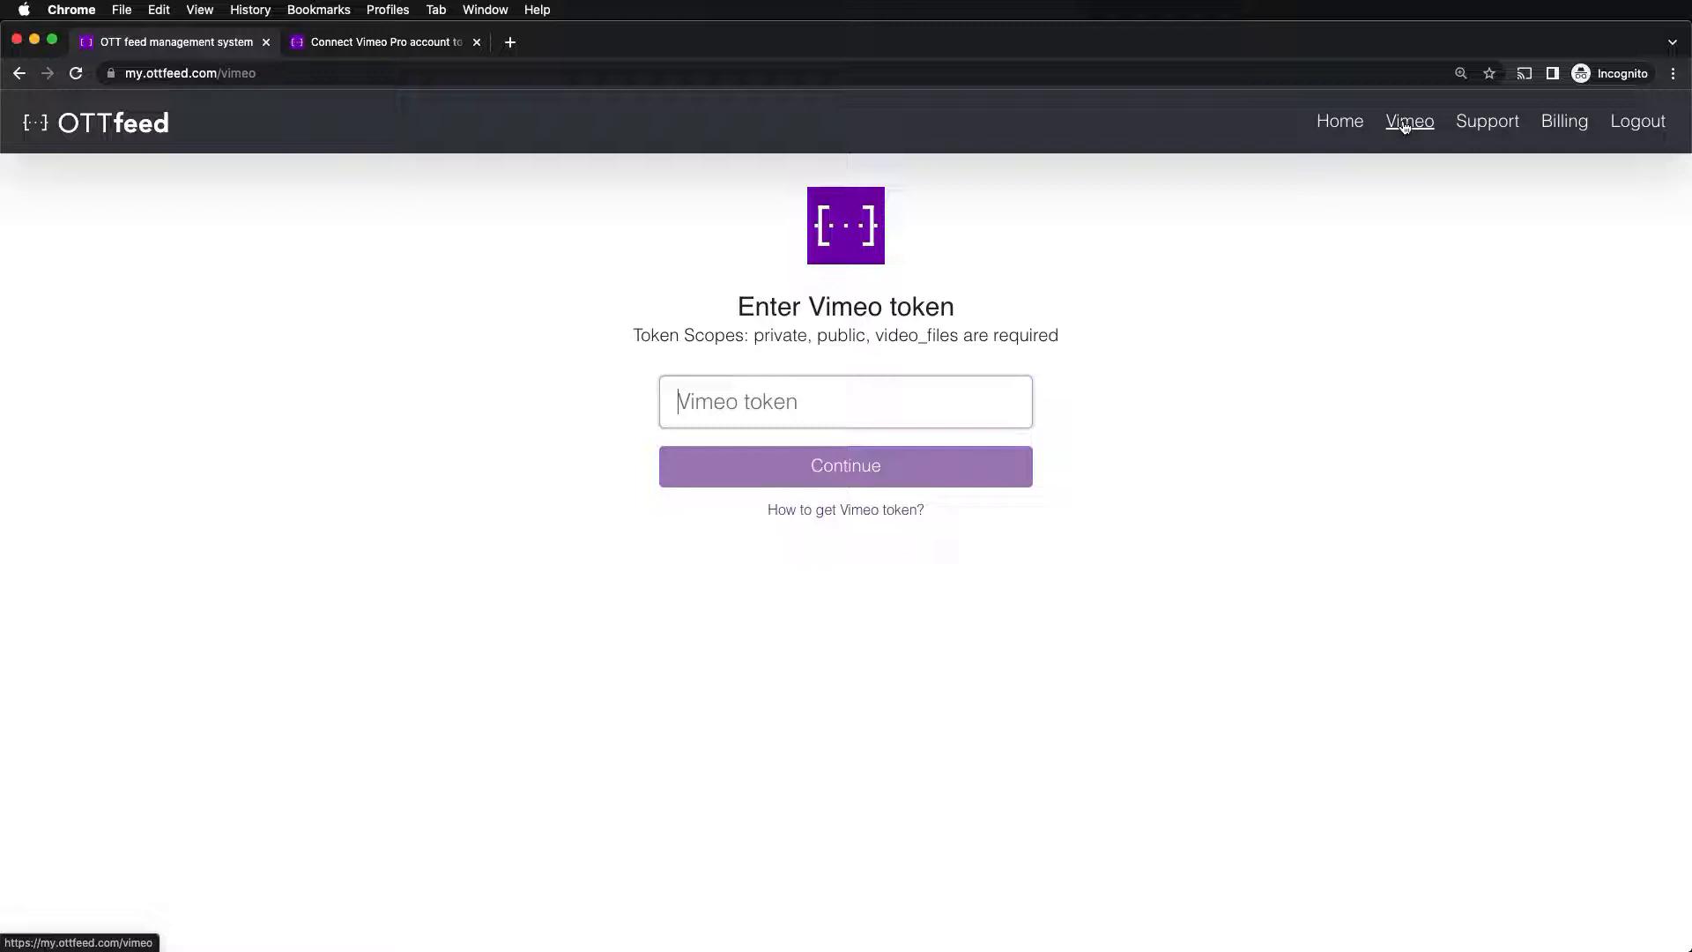
left_click(301, 43)
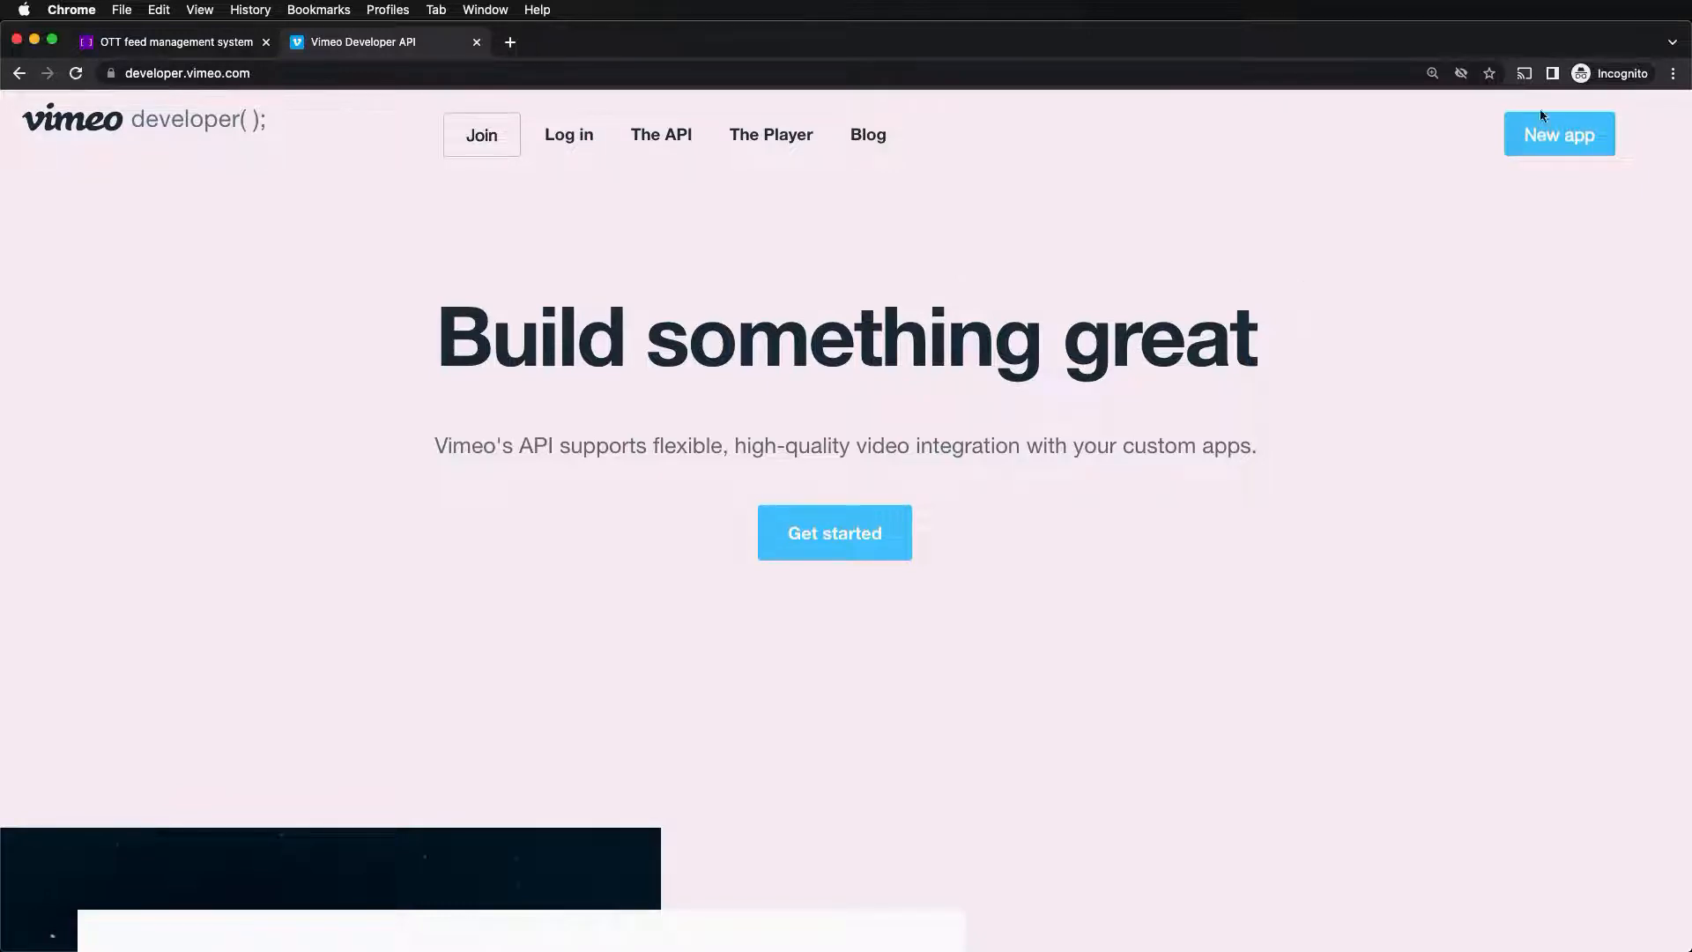
- Create the Vimeo developer app 'OTTfeed app' described 'Access to my videos', accepting the license terms
left_click(1542, 139)
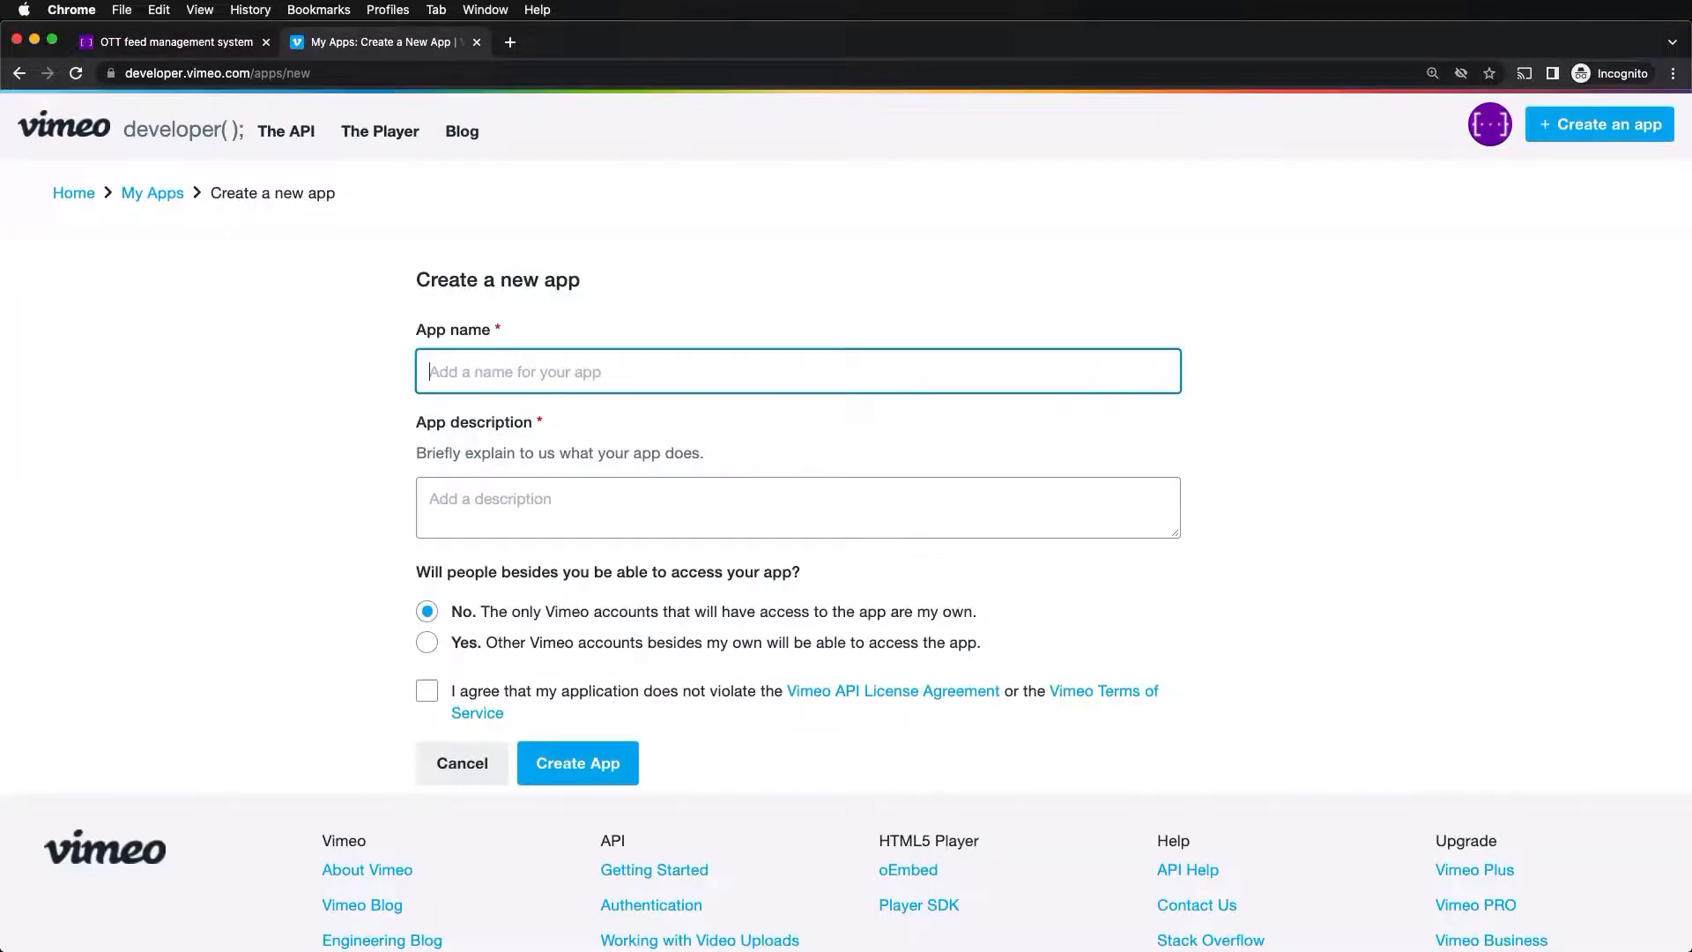
type("OTTfeed app")
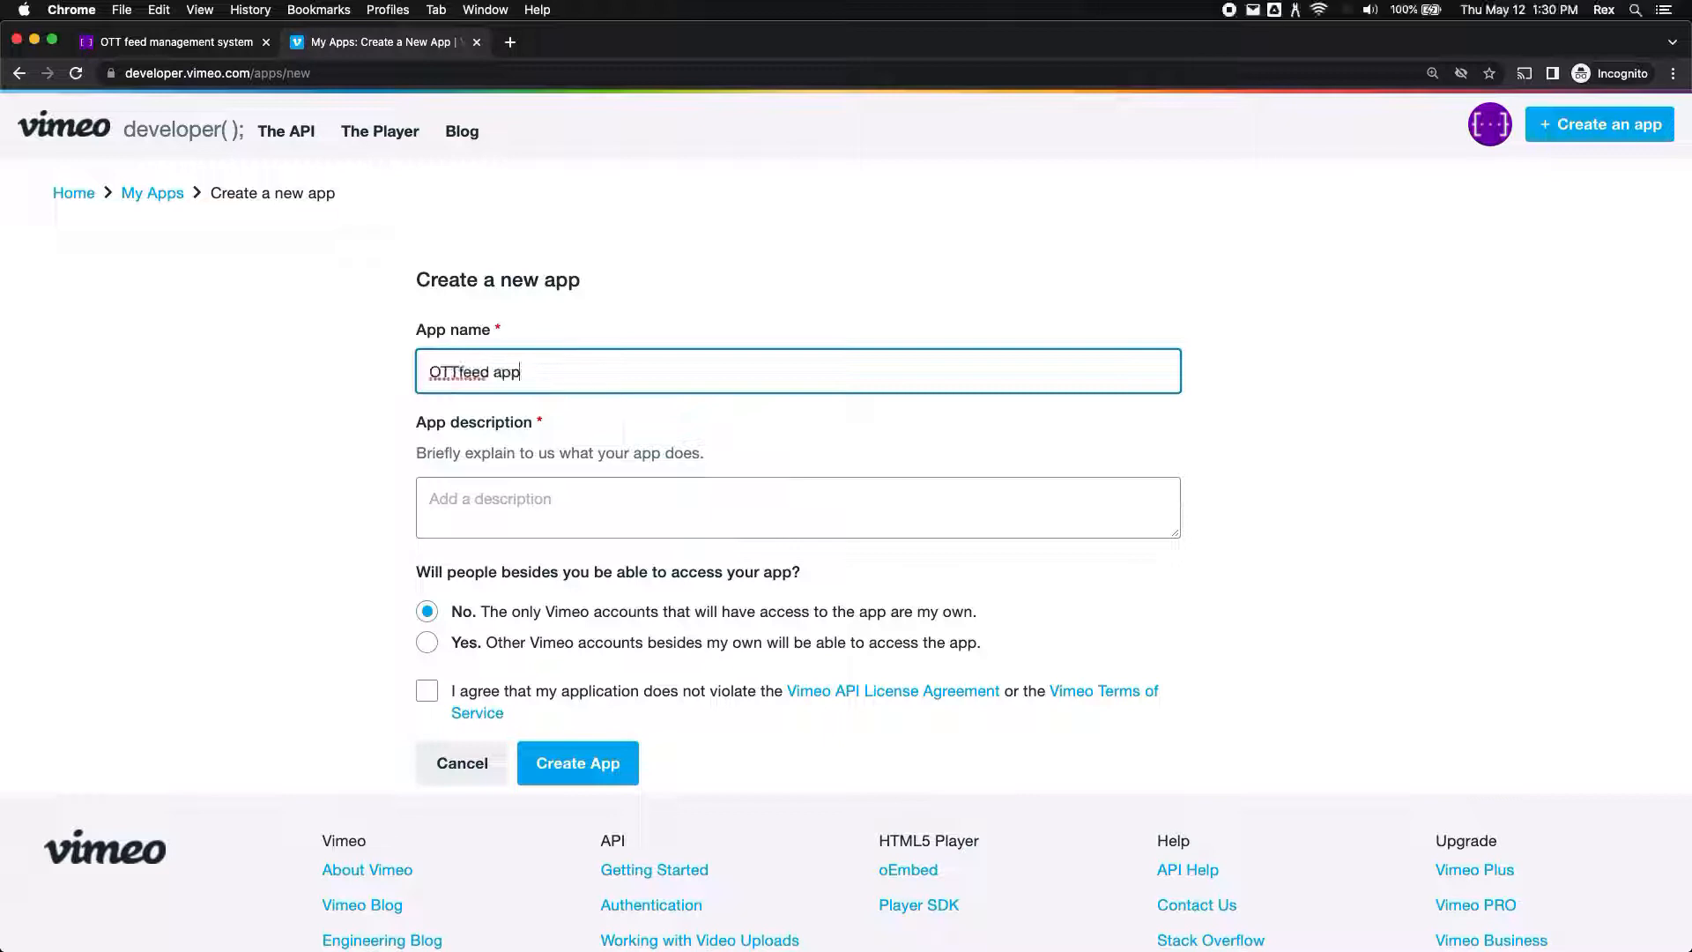
key("Tab")
type("Access to my videos")
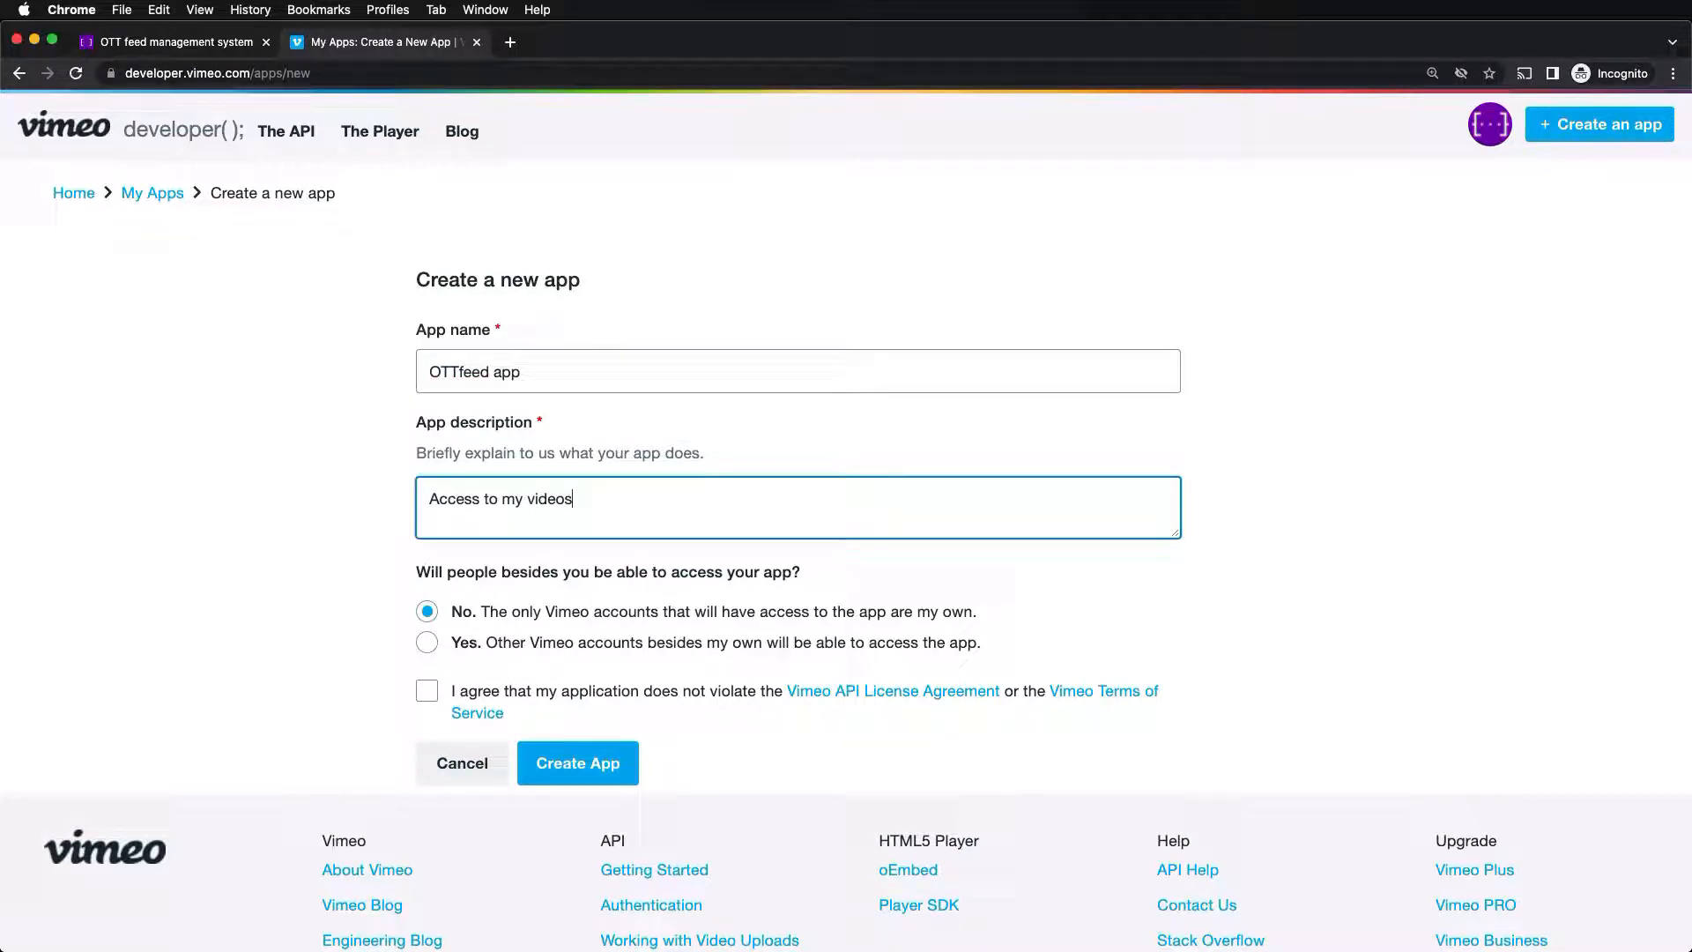
left_click(427, 691)
left_click(549, 754)
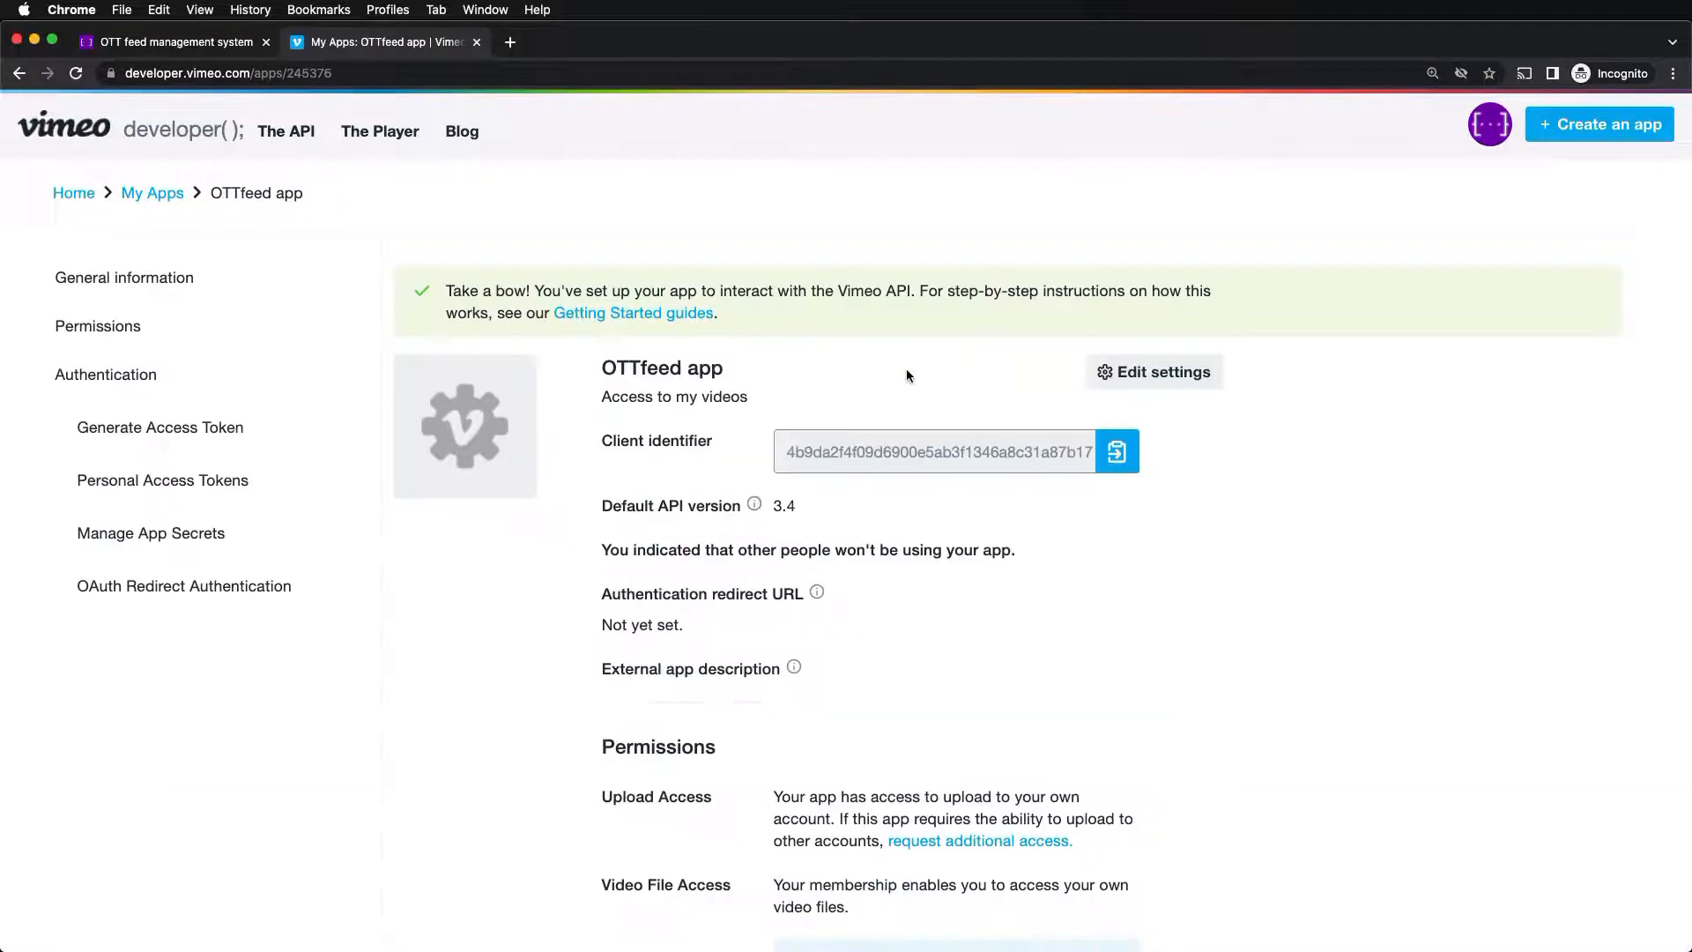
scroll(908, 376, "down", 10)
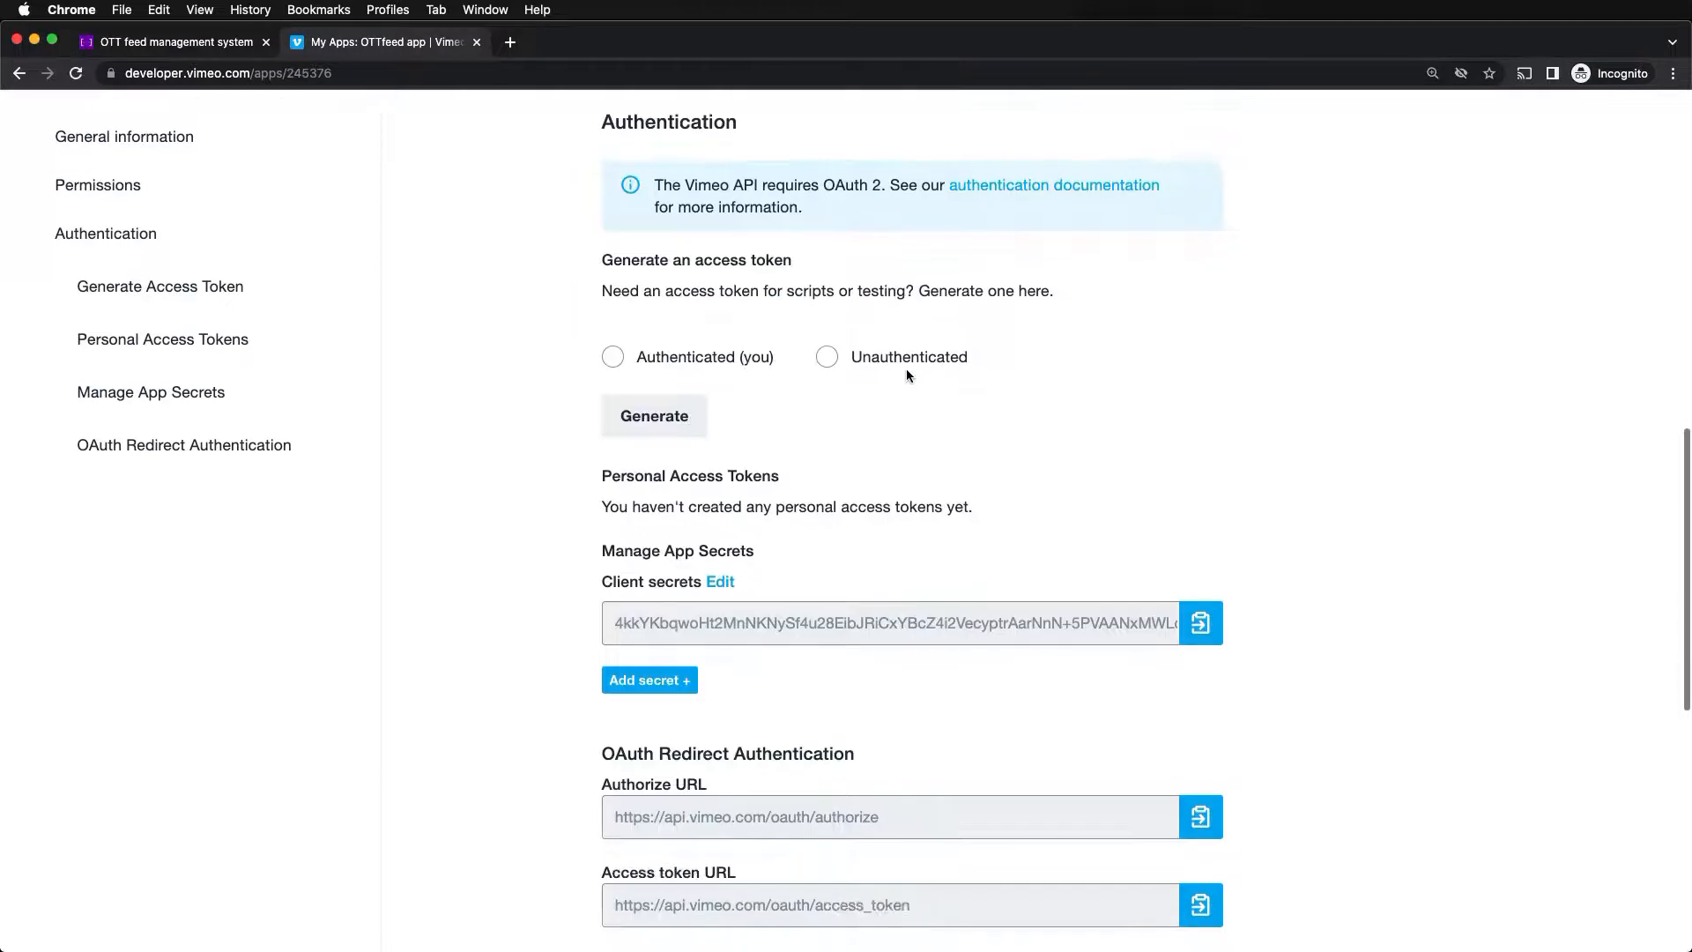
- Generate an Authenticated personal token with Private and Video Files scopes, copy it, and return to OTTfeed
left_click(621, 364)
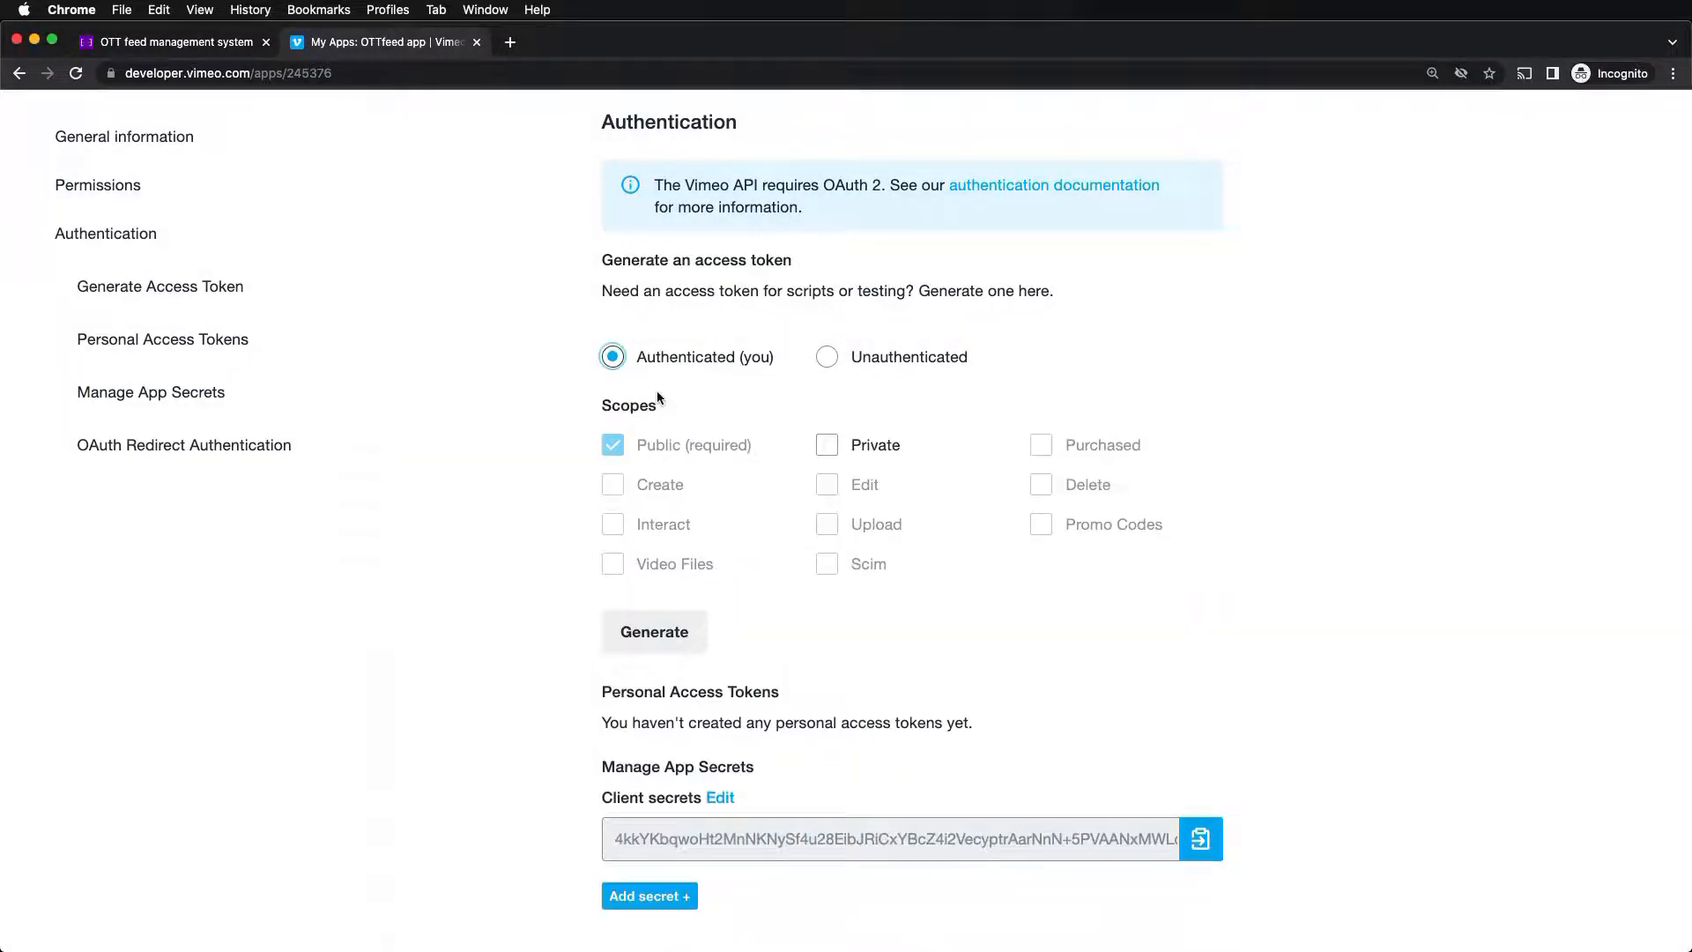
left_click(831, 450)
left_click(614, 567)
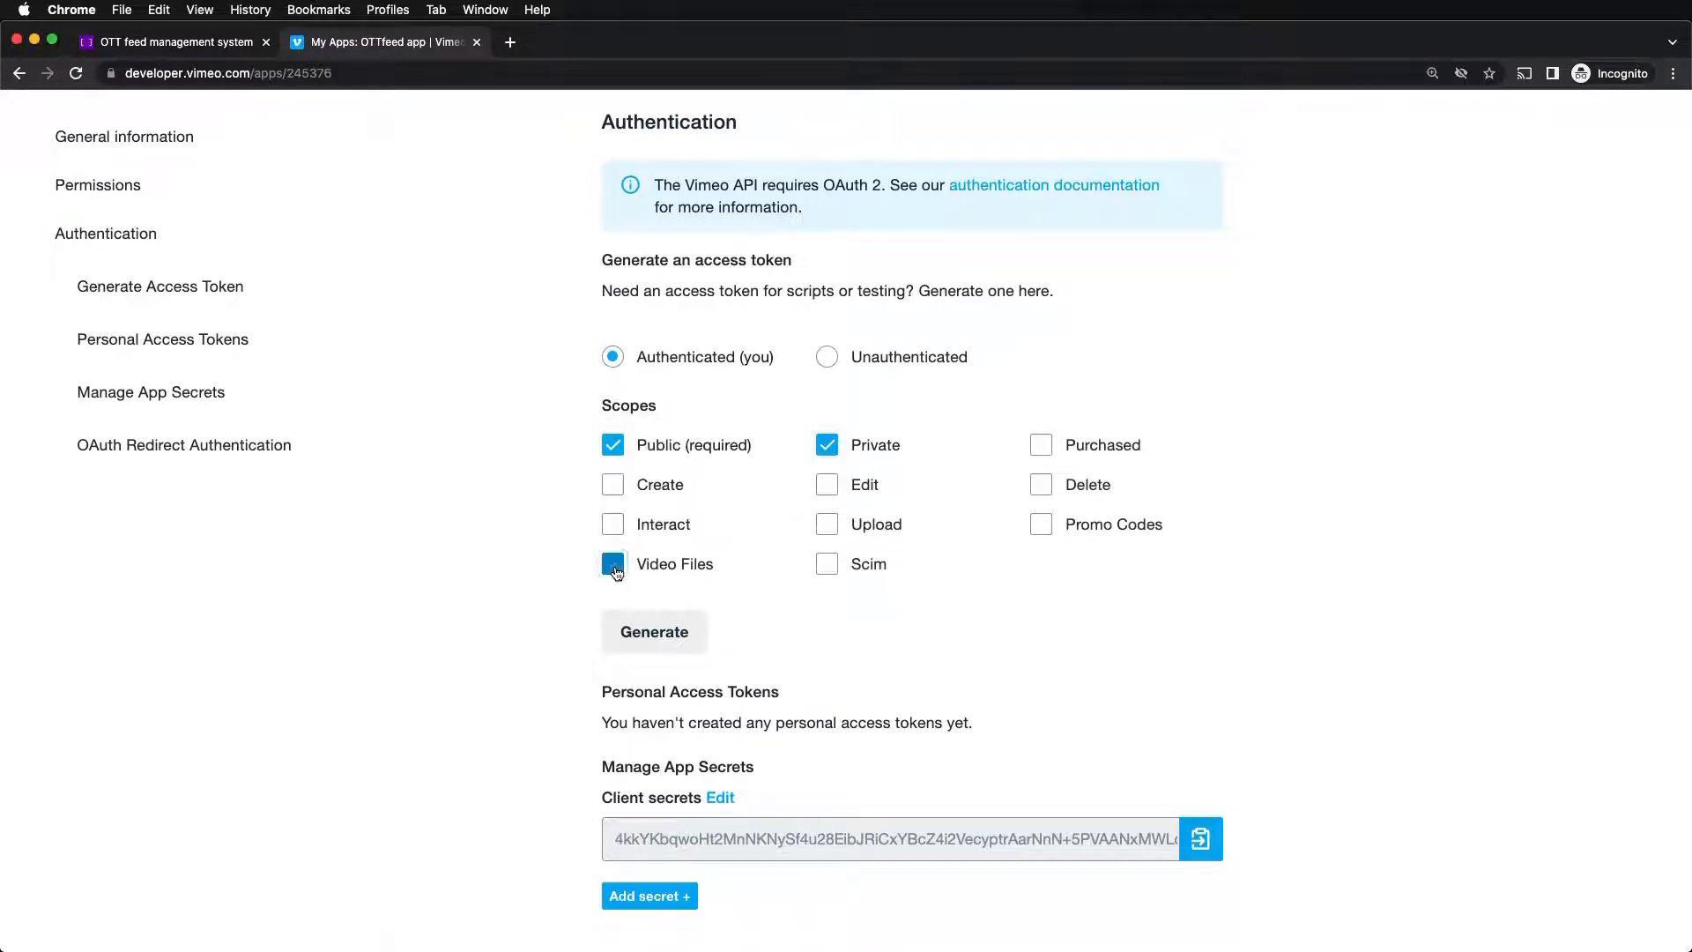
left_click(657, 626)
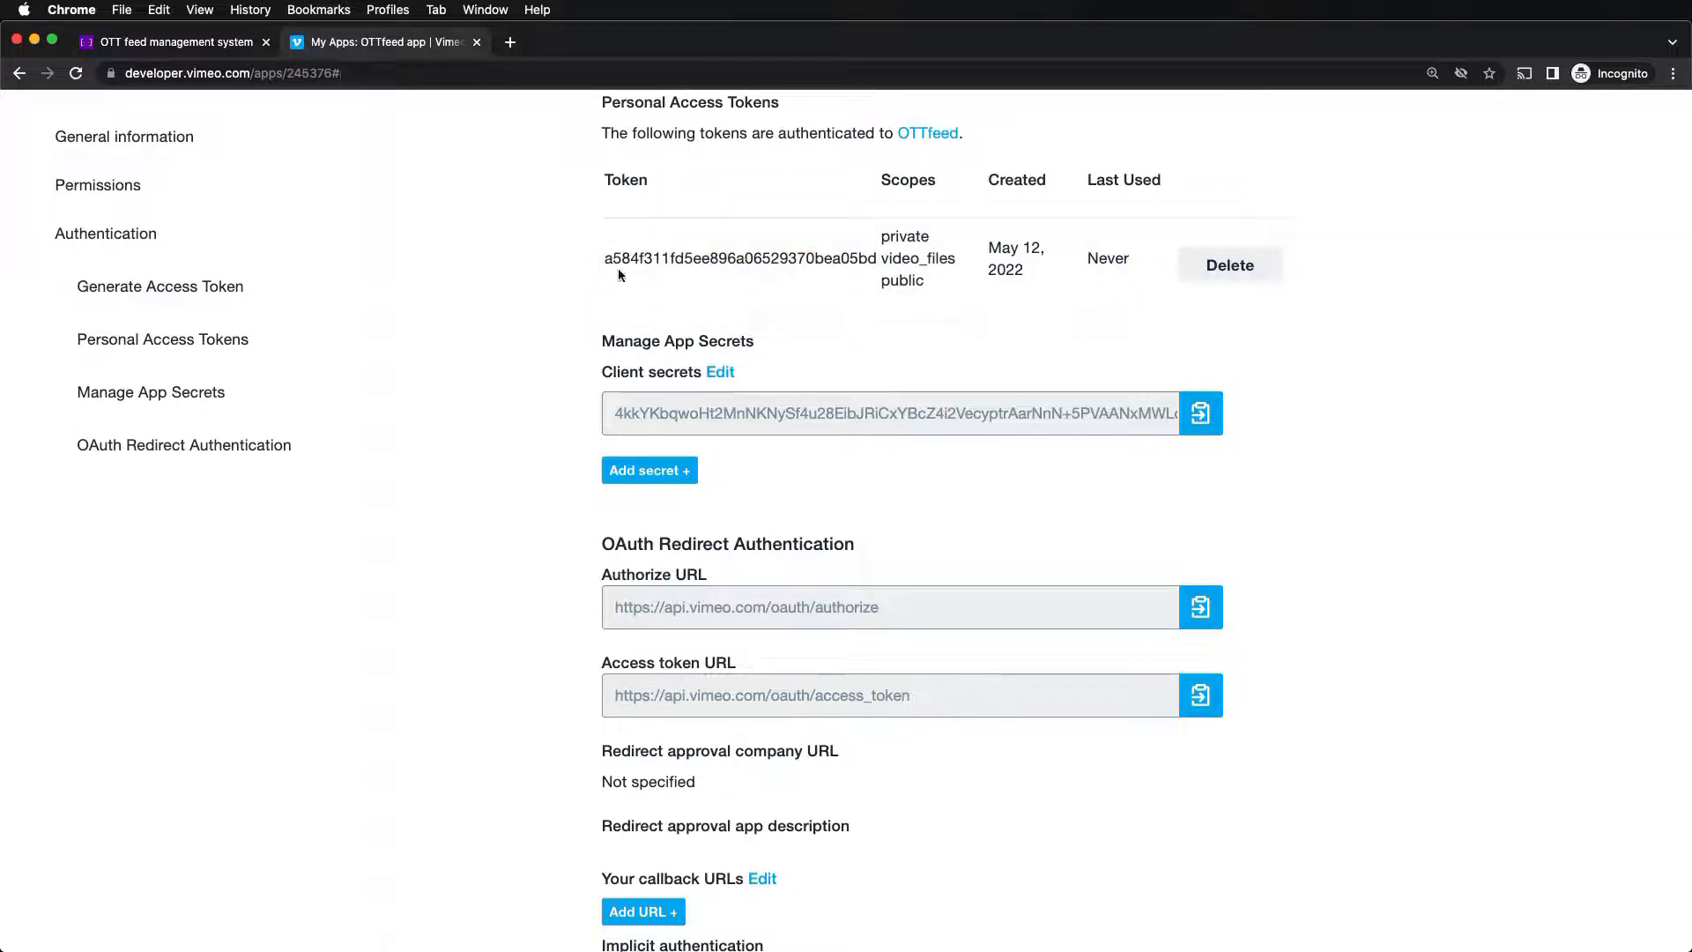
left_click_drag(605, 260, 874, 256)
key("super+c")
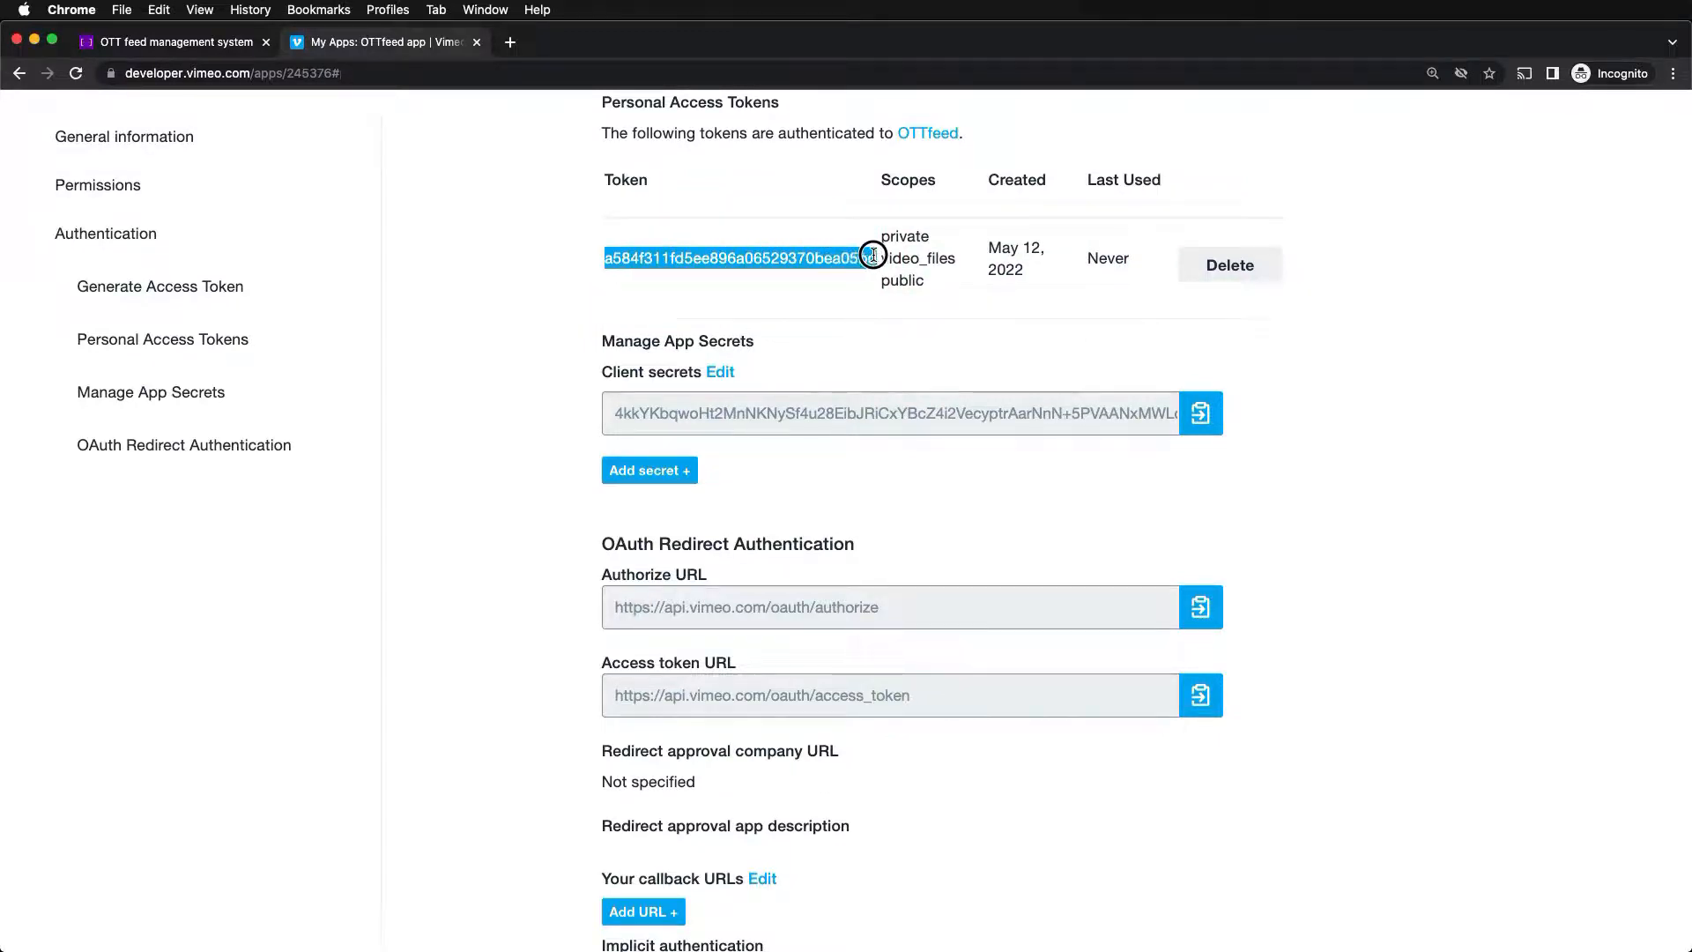
key("super+1")
left_click(834, 402)
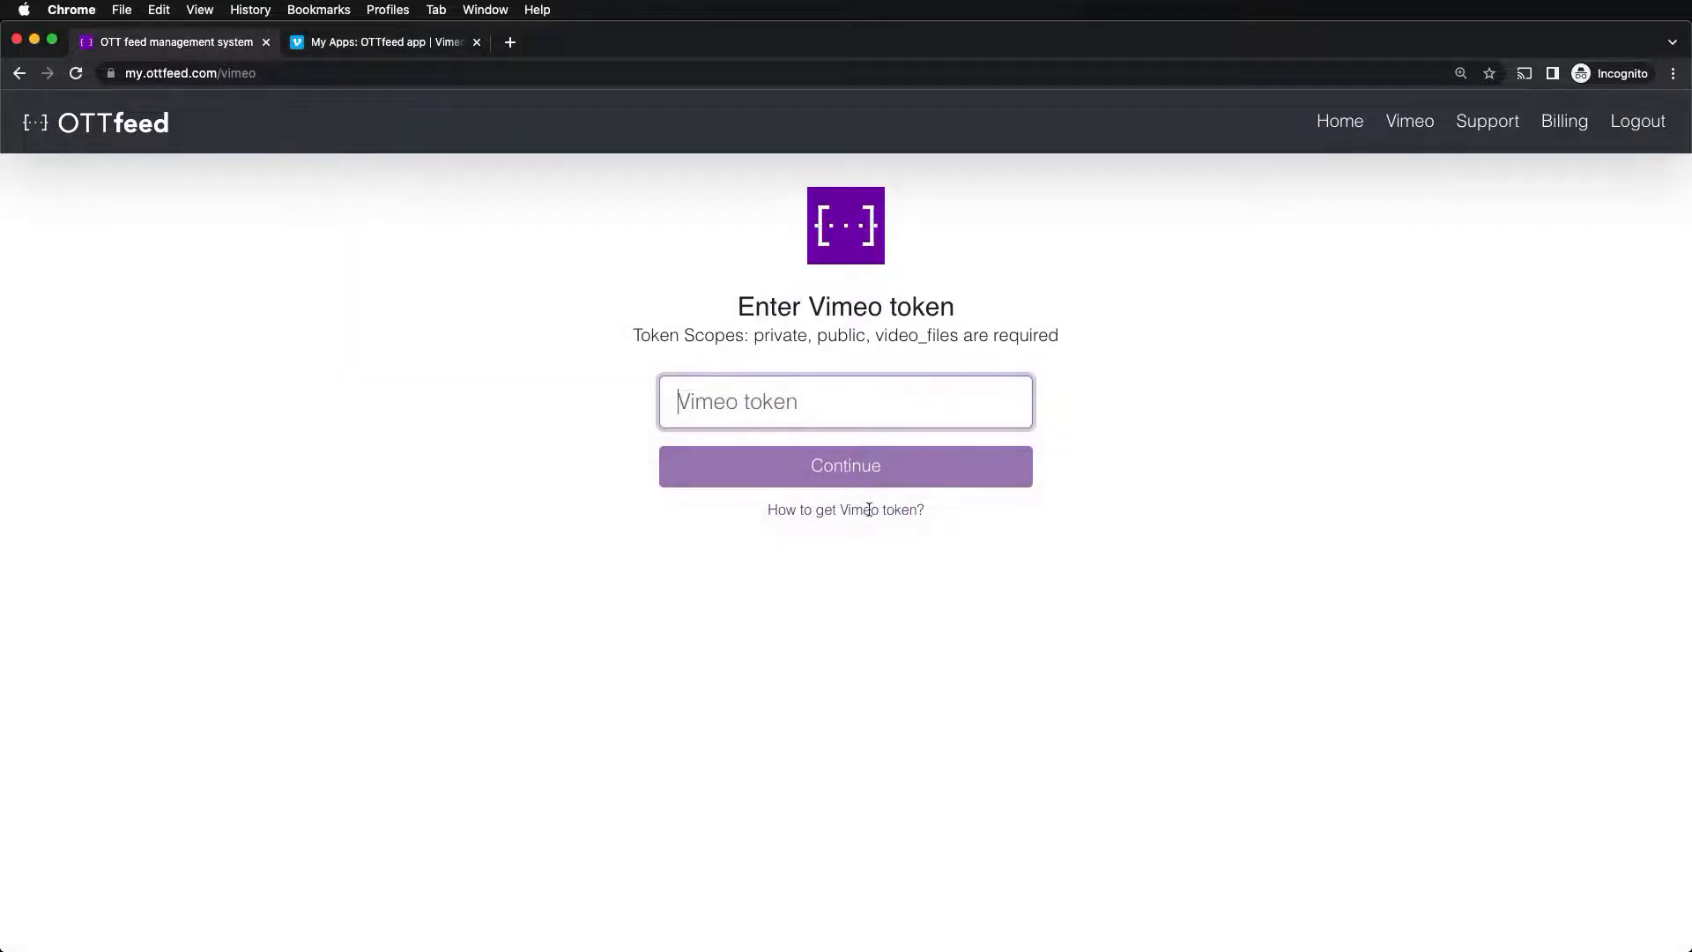
- Paste the access token into OTTfeed's Vimeo token field, continue, and review the Pick Videos list
key("super+v")
left_click(876, 467)
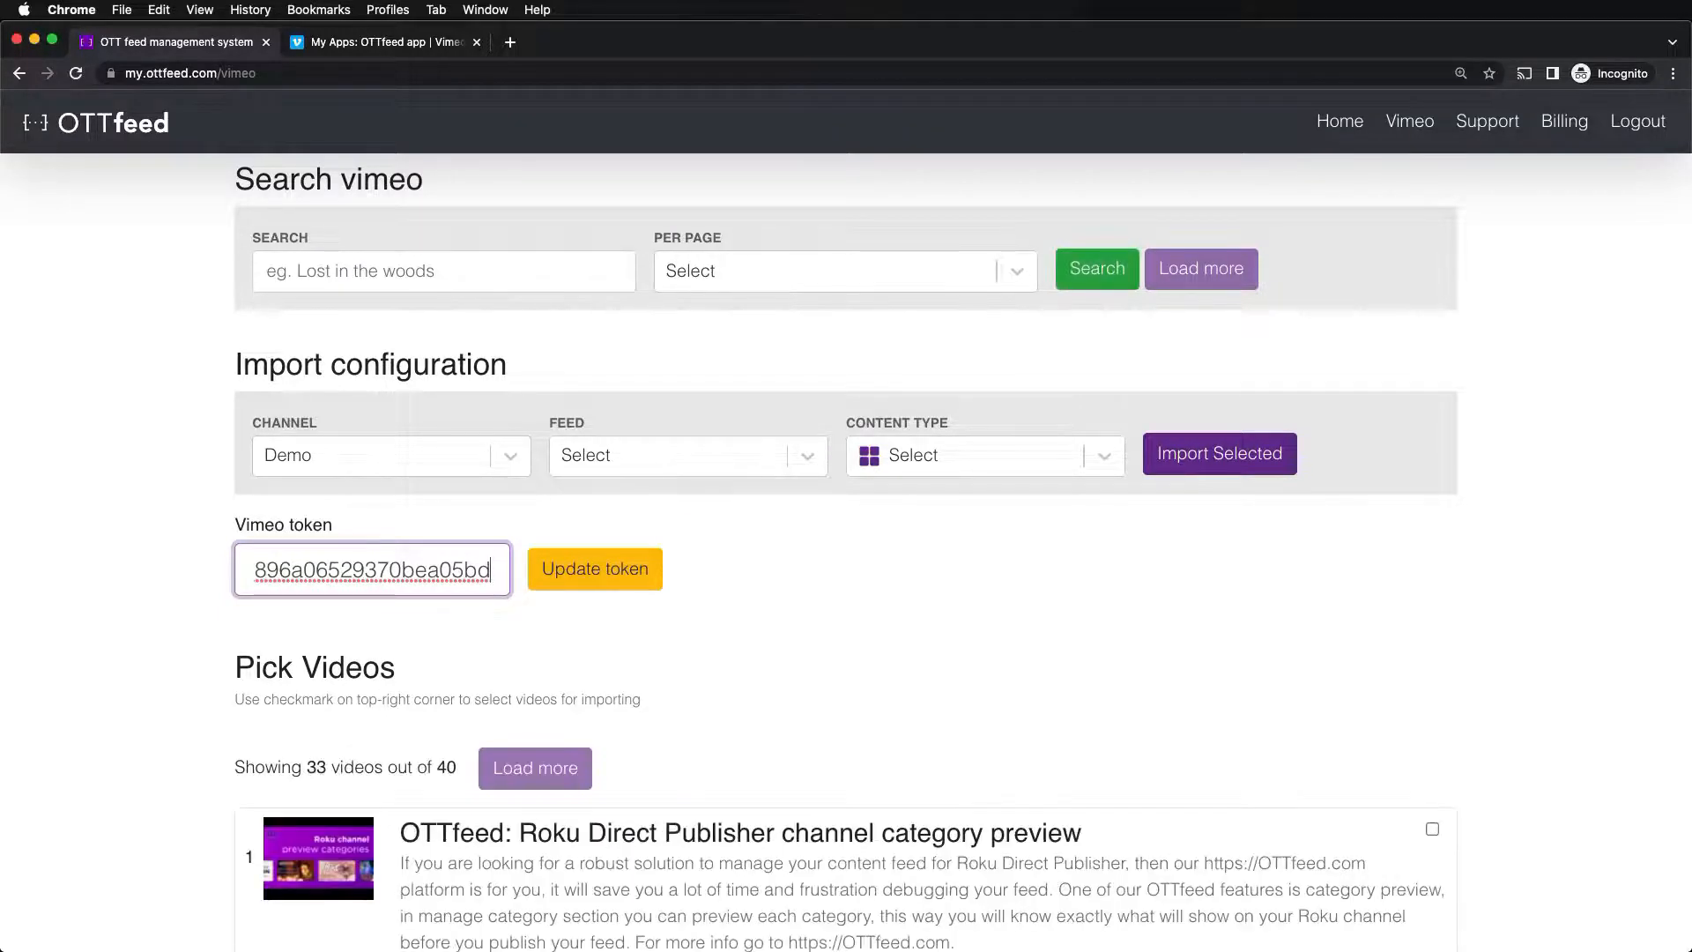
scroll(1542, 667, "down", 10)
scroll(1543, 667, "down", 13)
scroll(1543, 658, "up", 20)
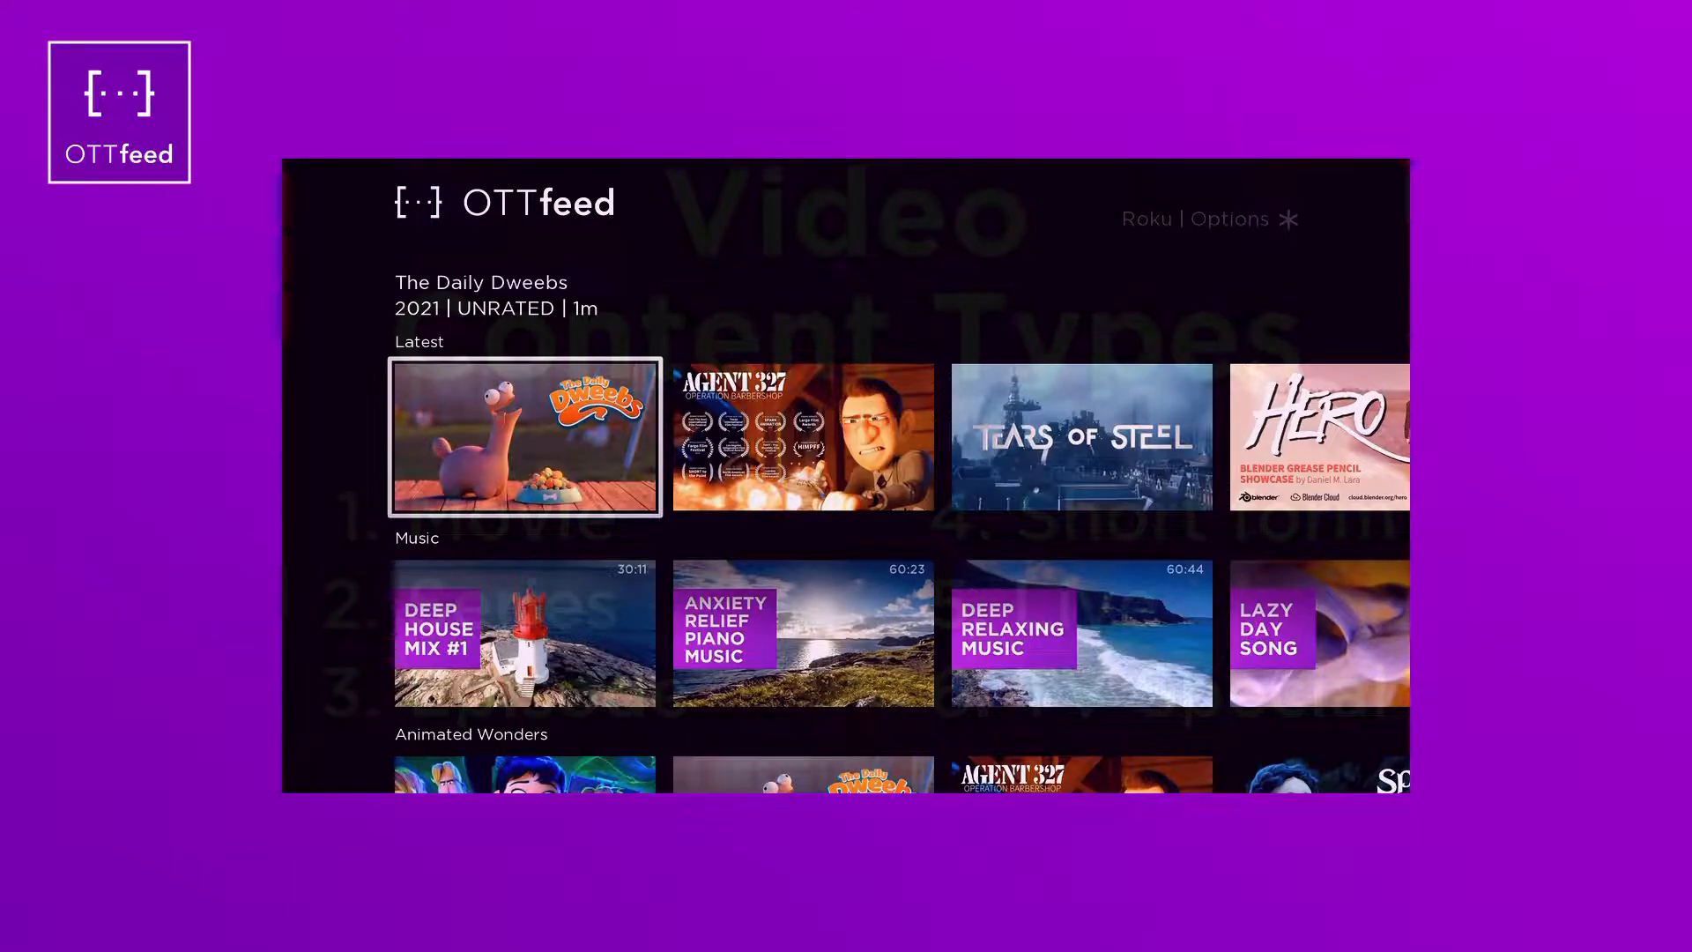
- Preview The Daily Dweebs, then open the Loop Series detail page
key("Return")
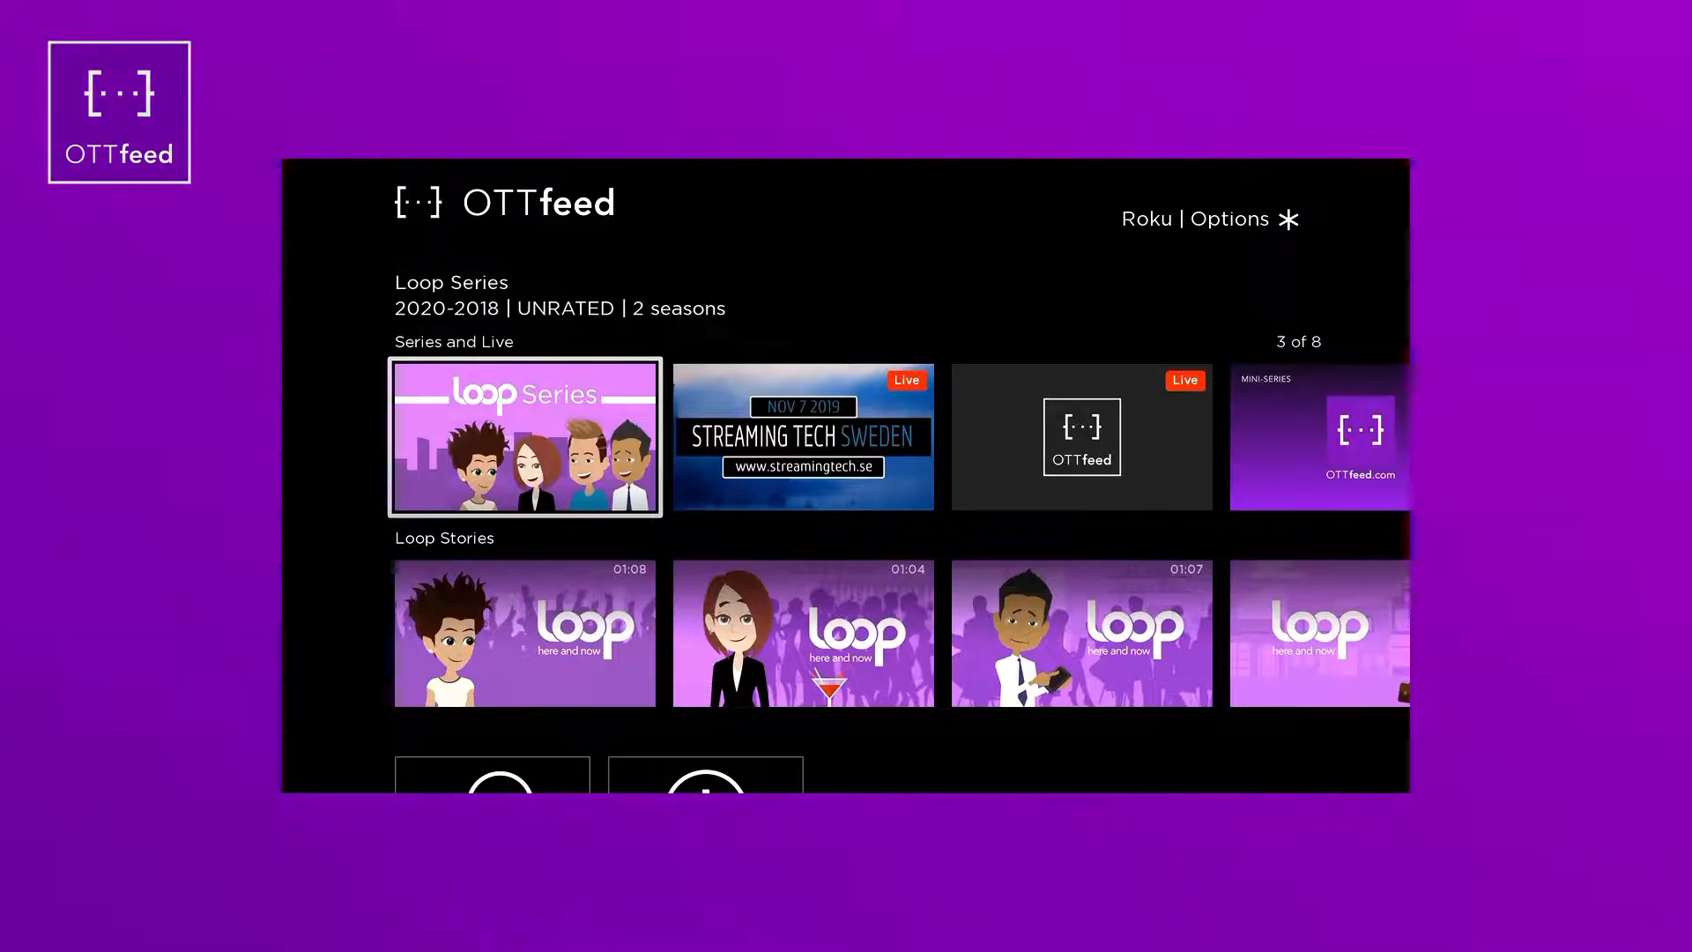
key("Return")
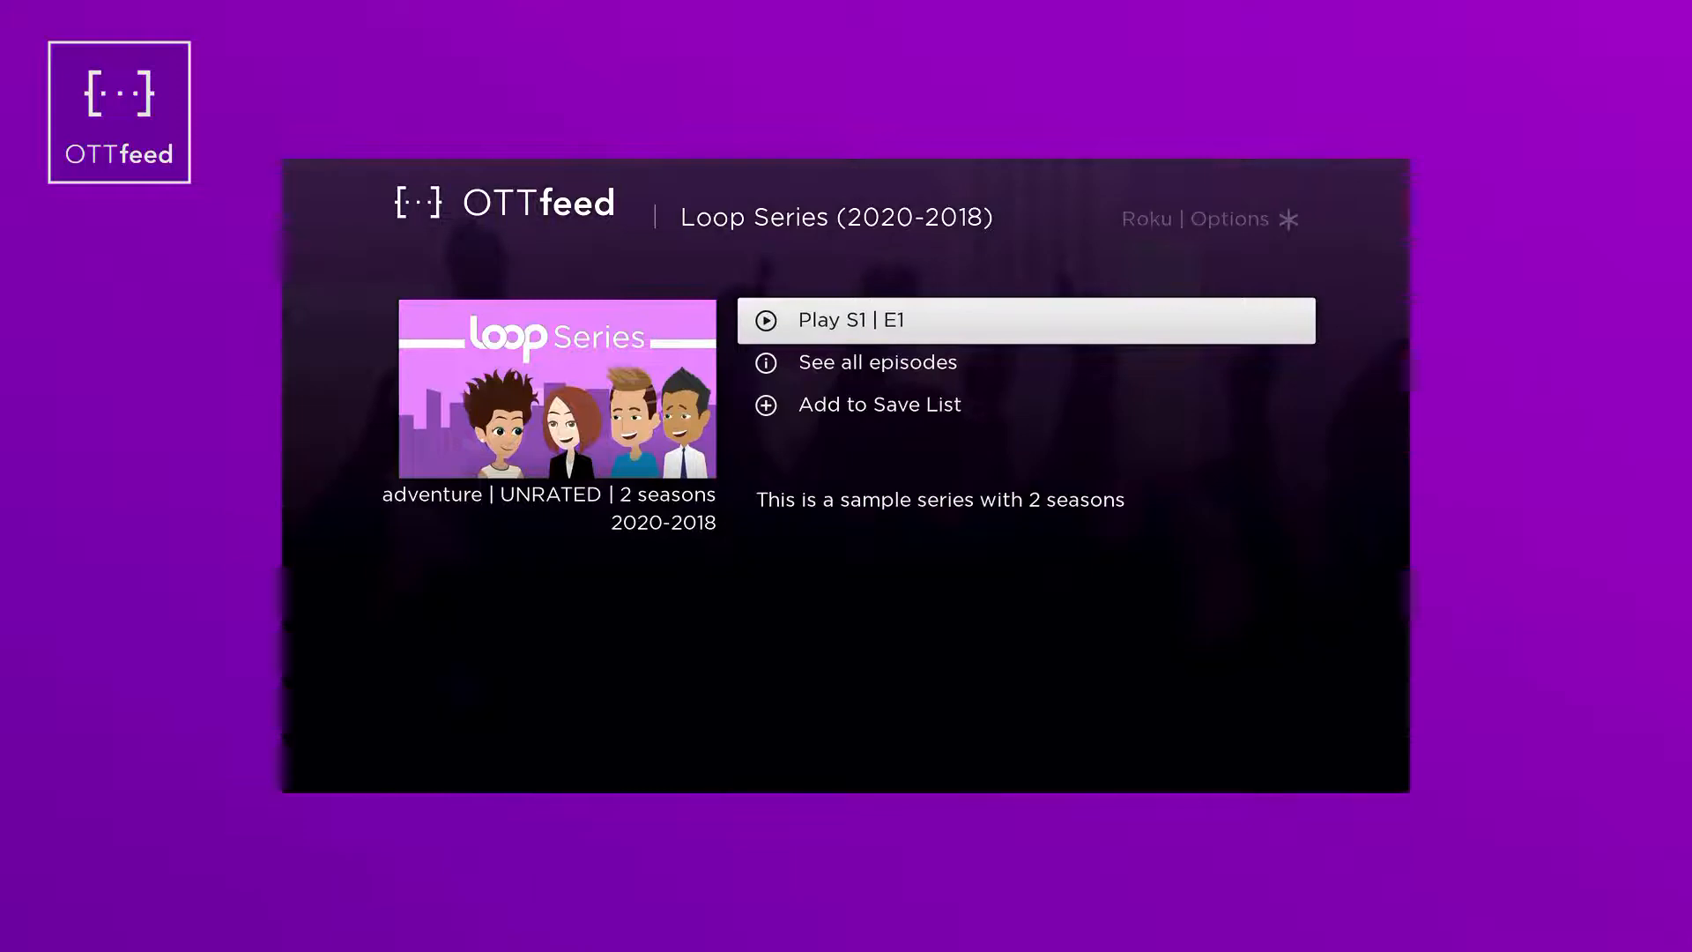
- Show all Loop Series episodes, switch between Season 2 and Season 1, and open Erica meets Nick
key("Down")
key("Return")
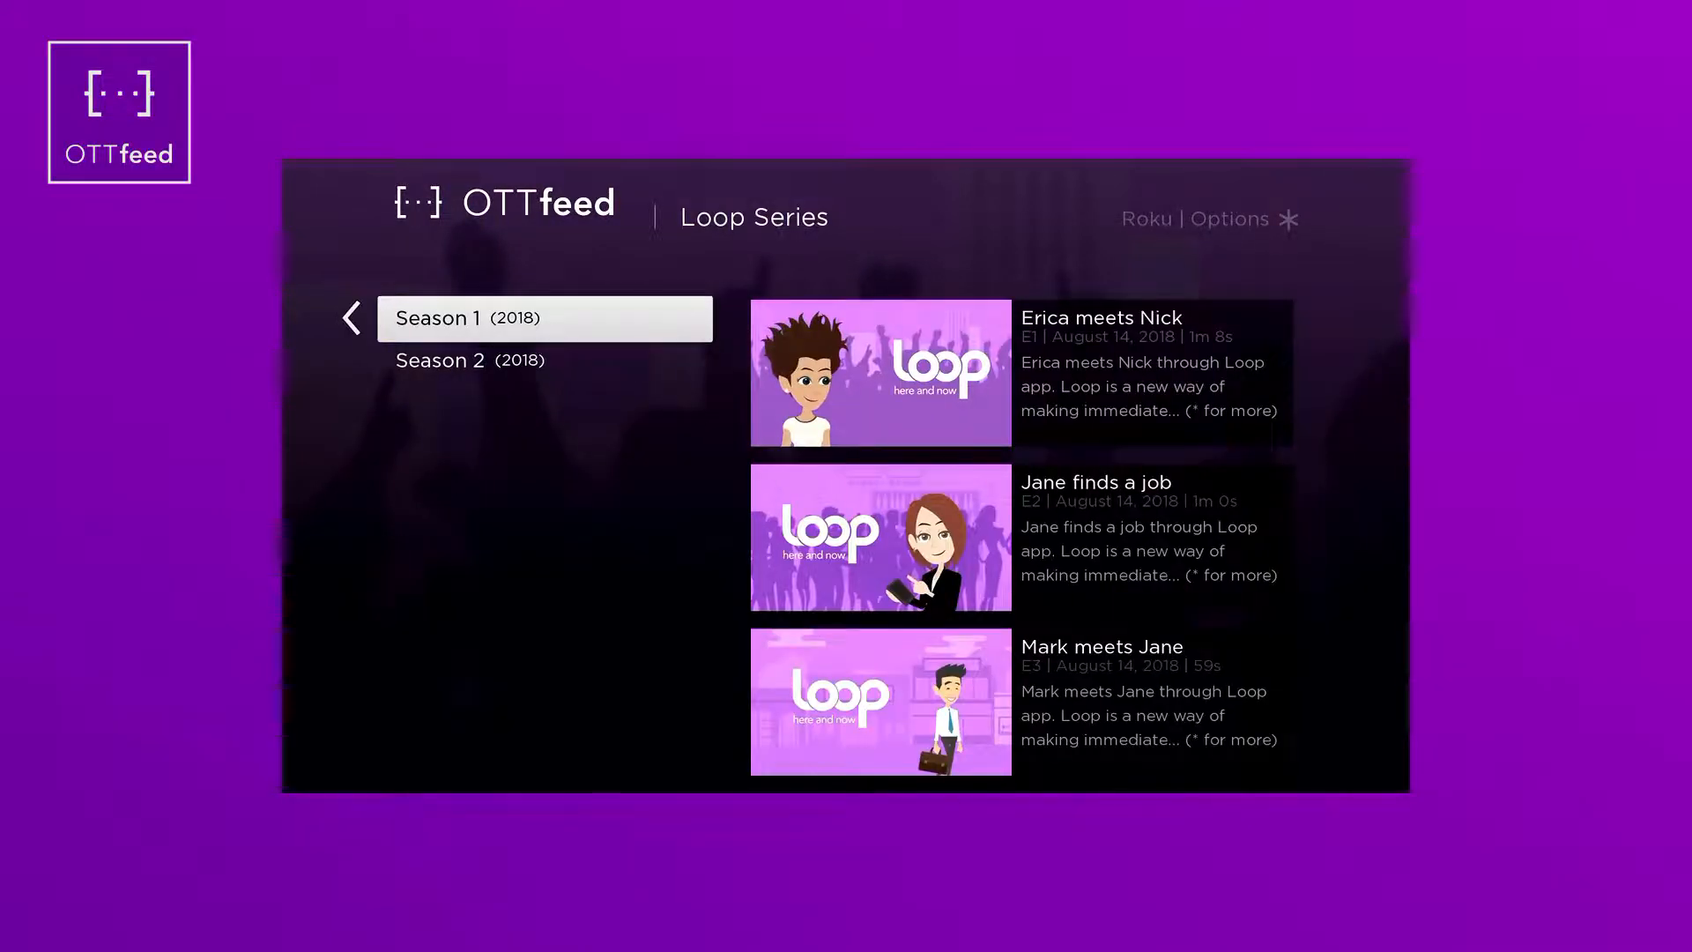
key("Down")
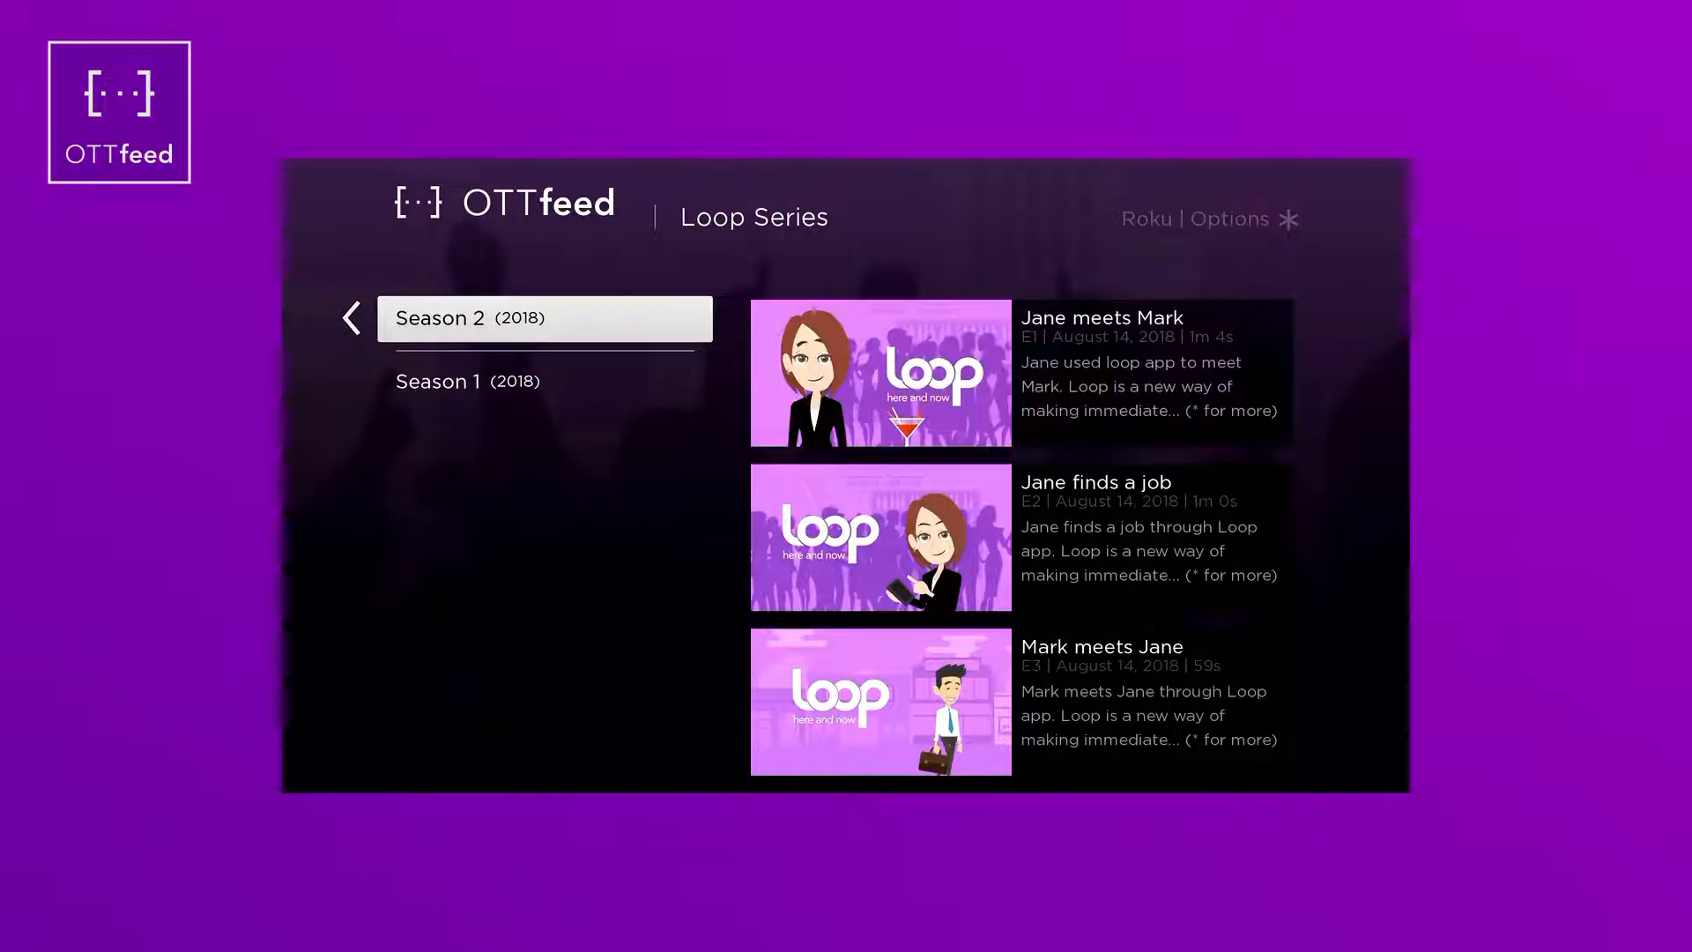
key("Right")
key("Up")
key("Up")
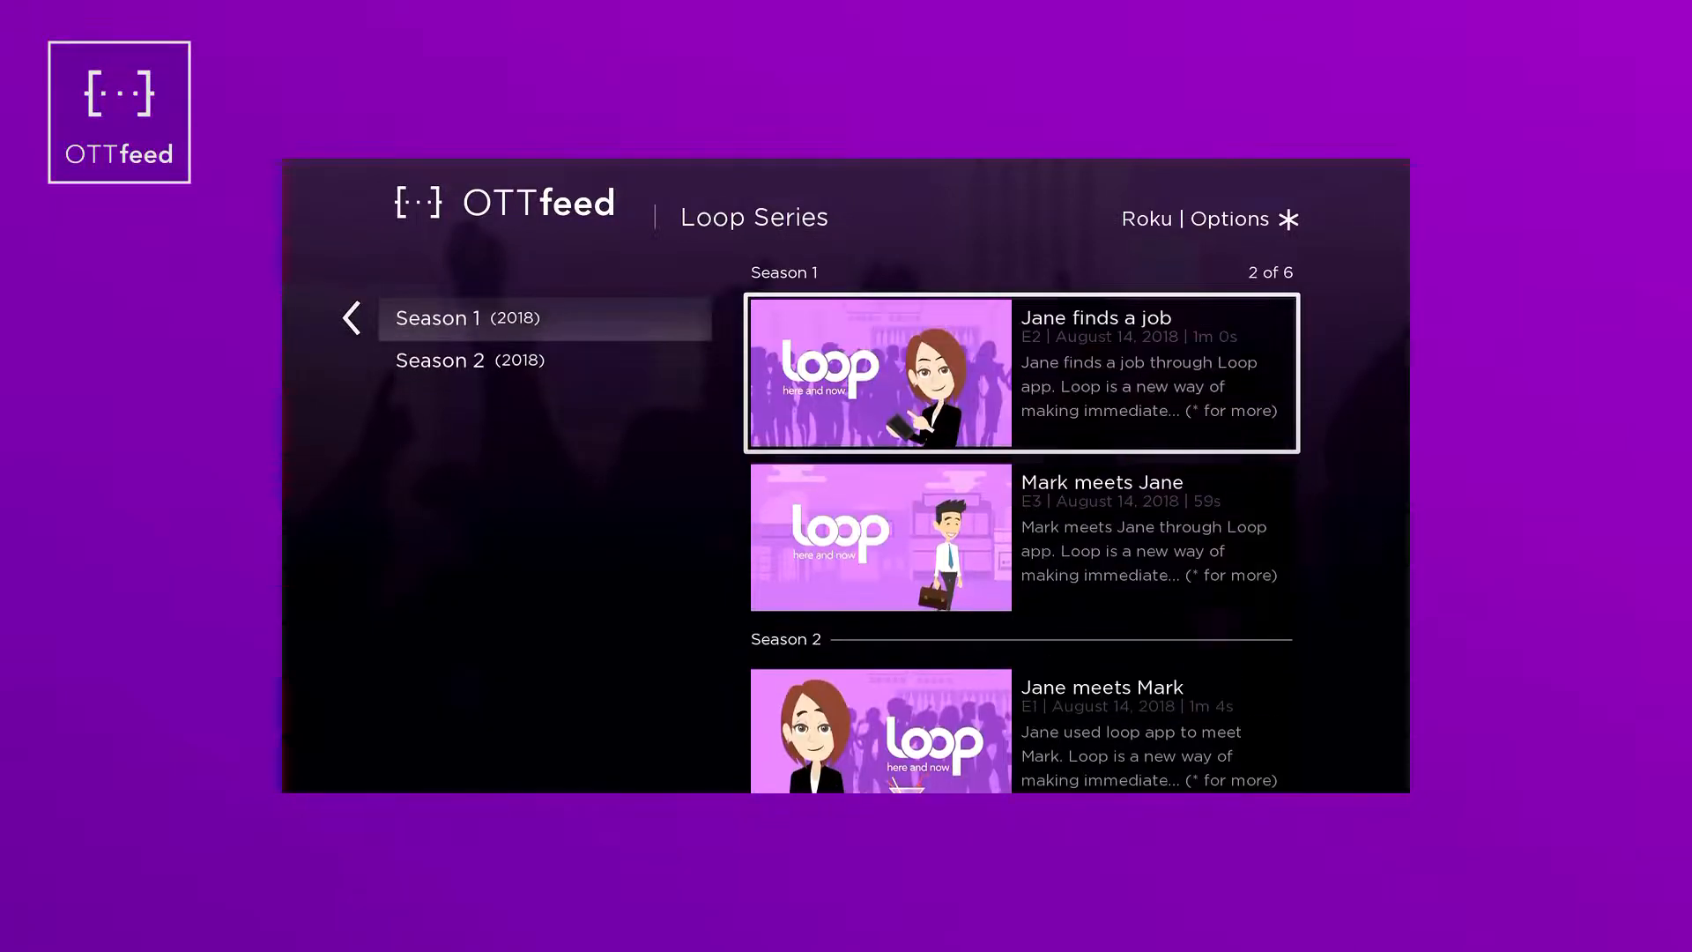
key("Up")
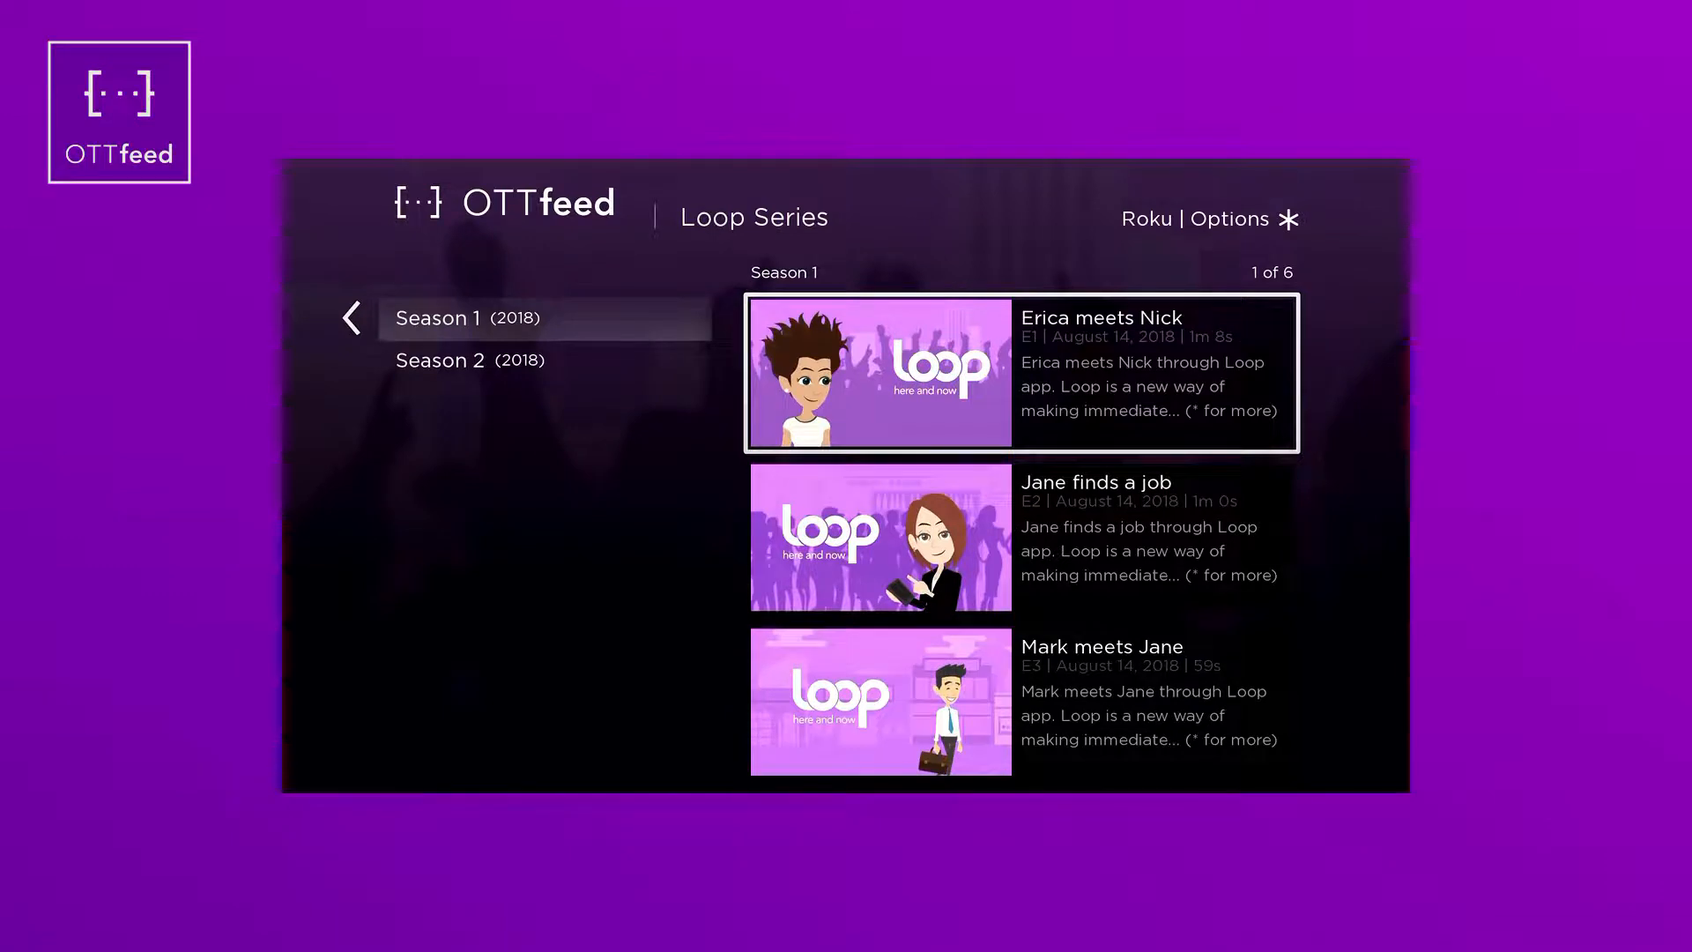
key("Return")
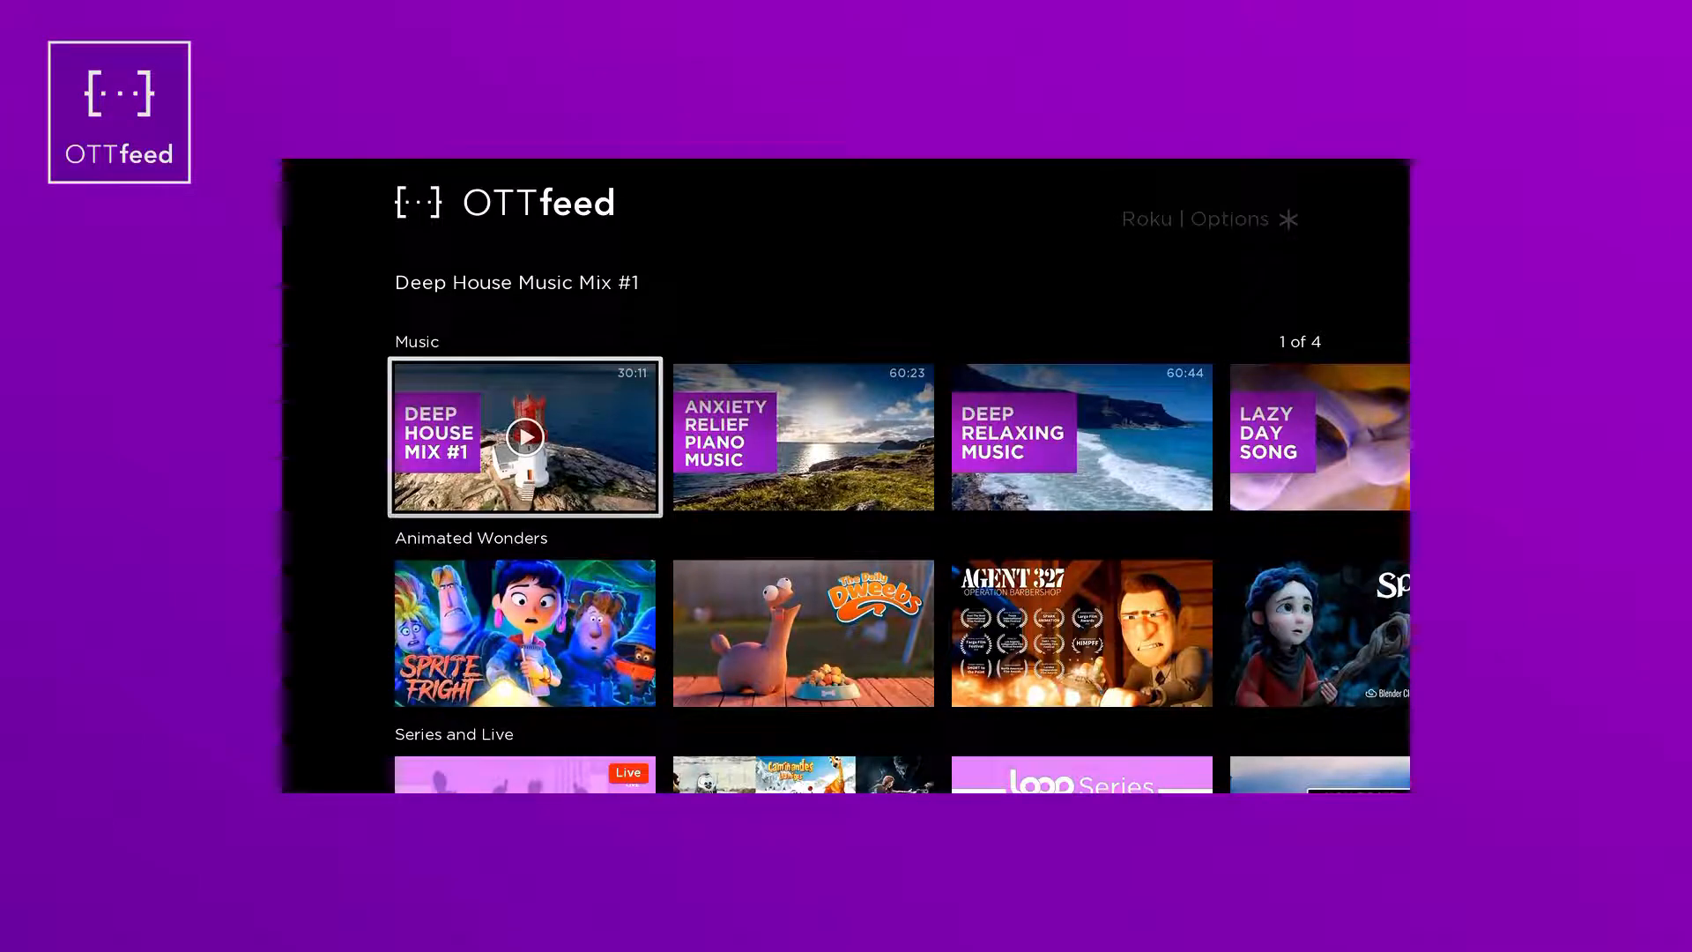
- Play Deep House Mix #1 and the Streaming Tech Sweden live stream, then open Loop Jane Finds a New Job 1
key("Return")
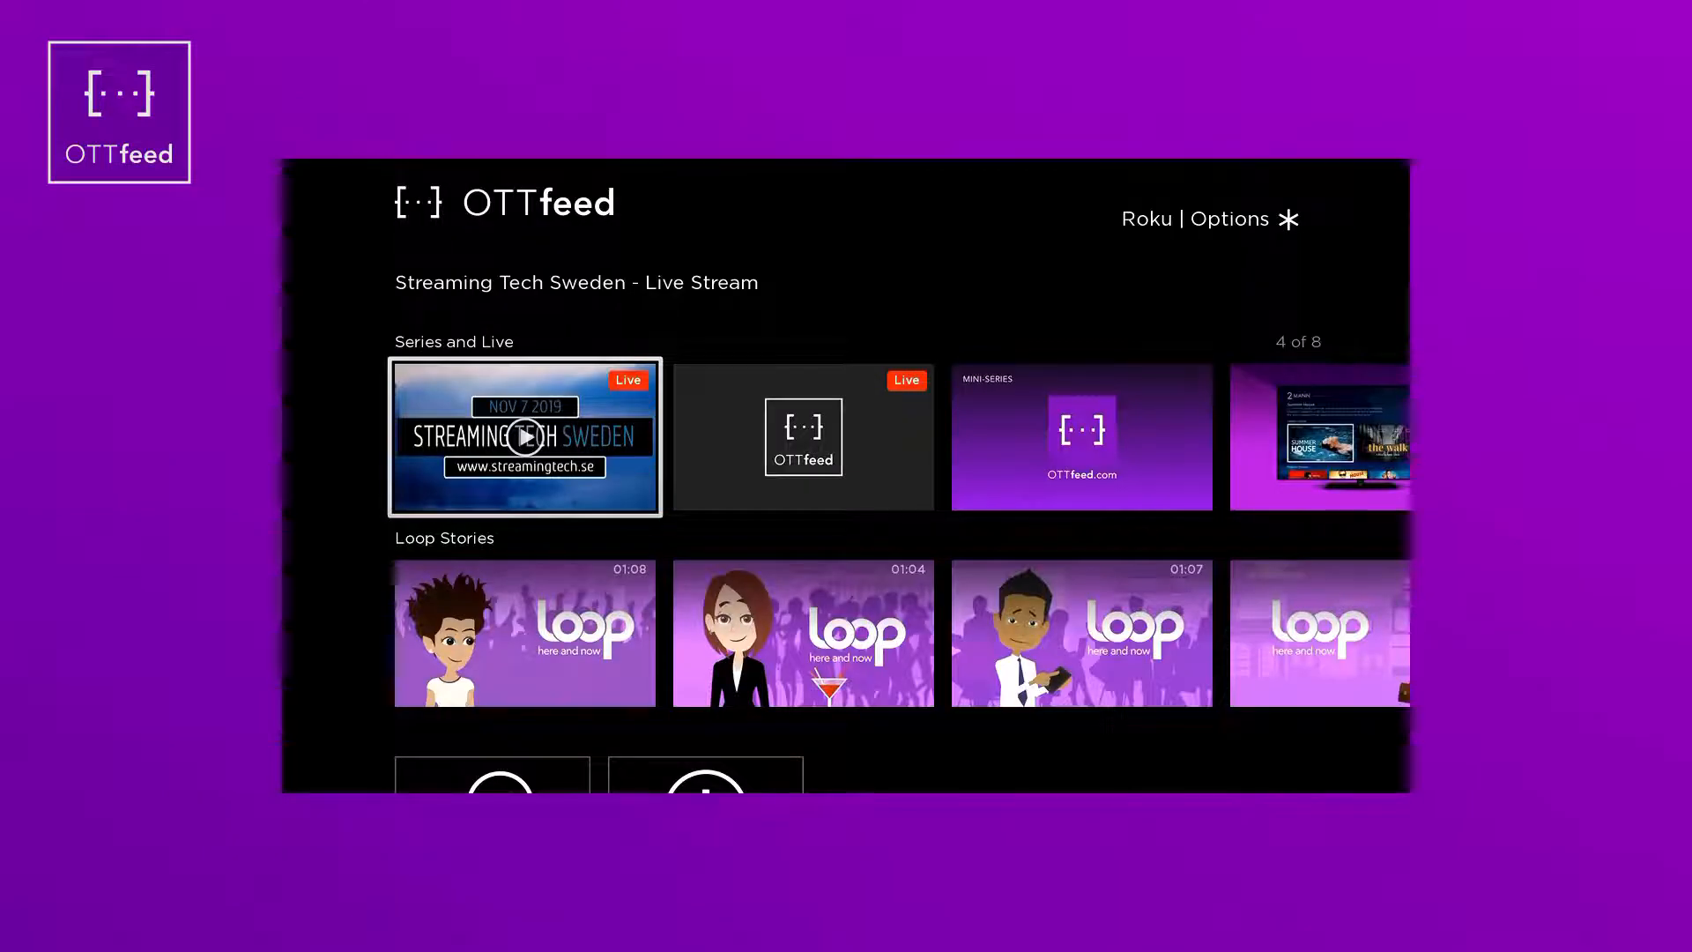
key("Return")
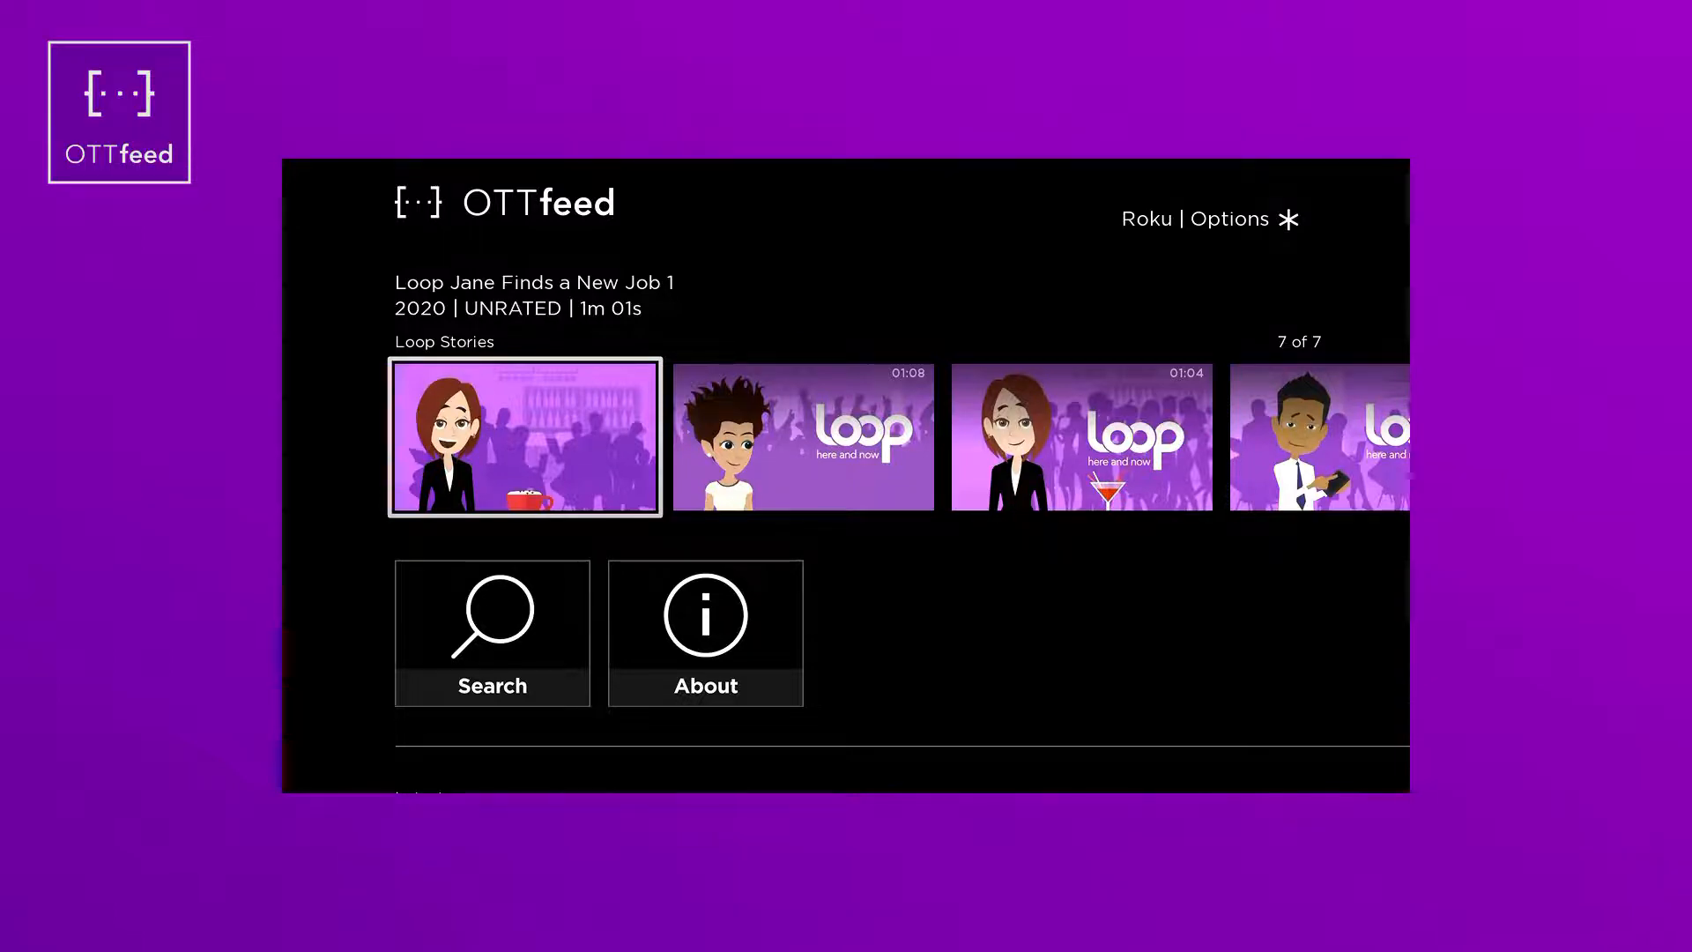
key("Return")
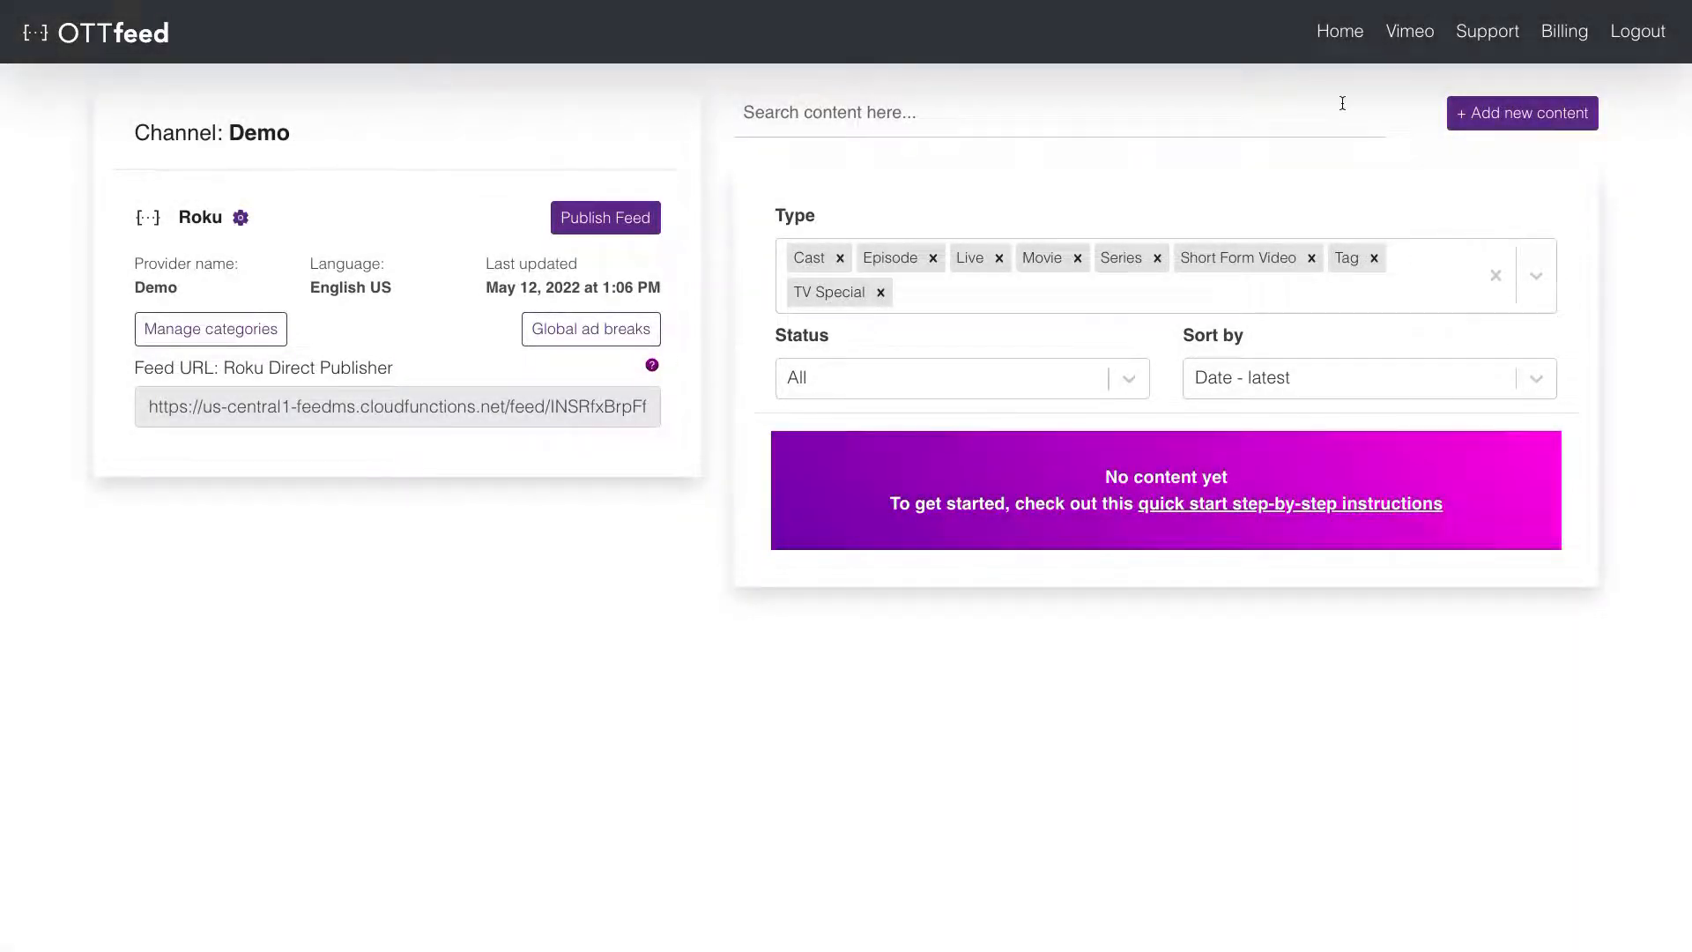
- On the Vimeo import page, mark four music videos, from Feeling Good Energy Deep House to Lazy day song
left_click(1410, 40)
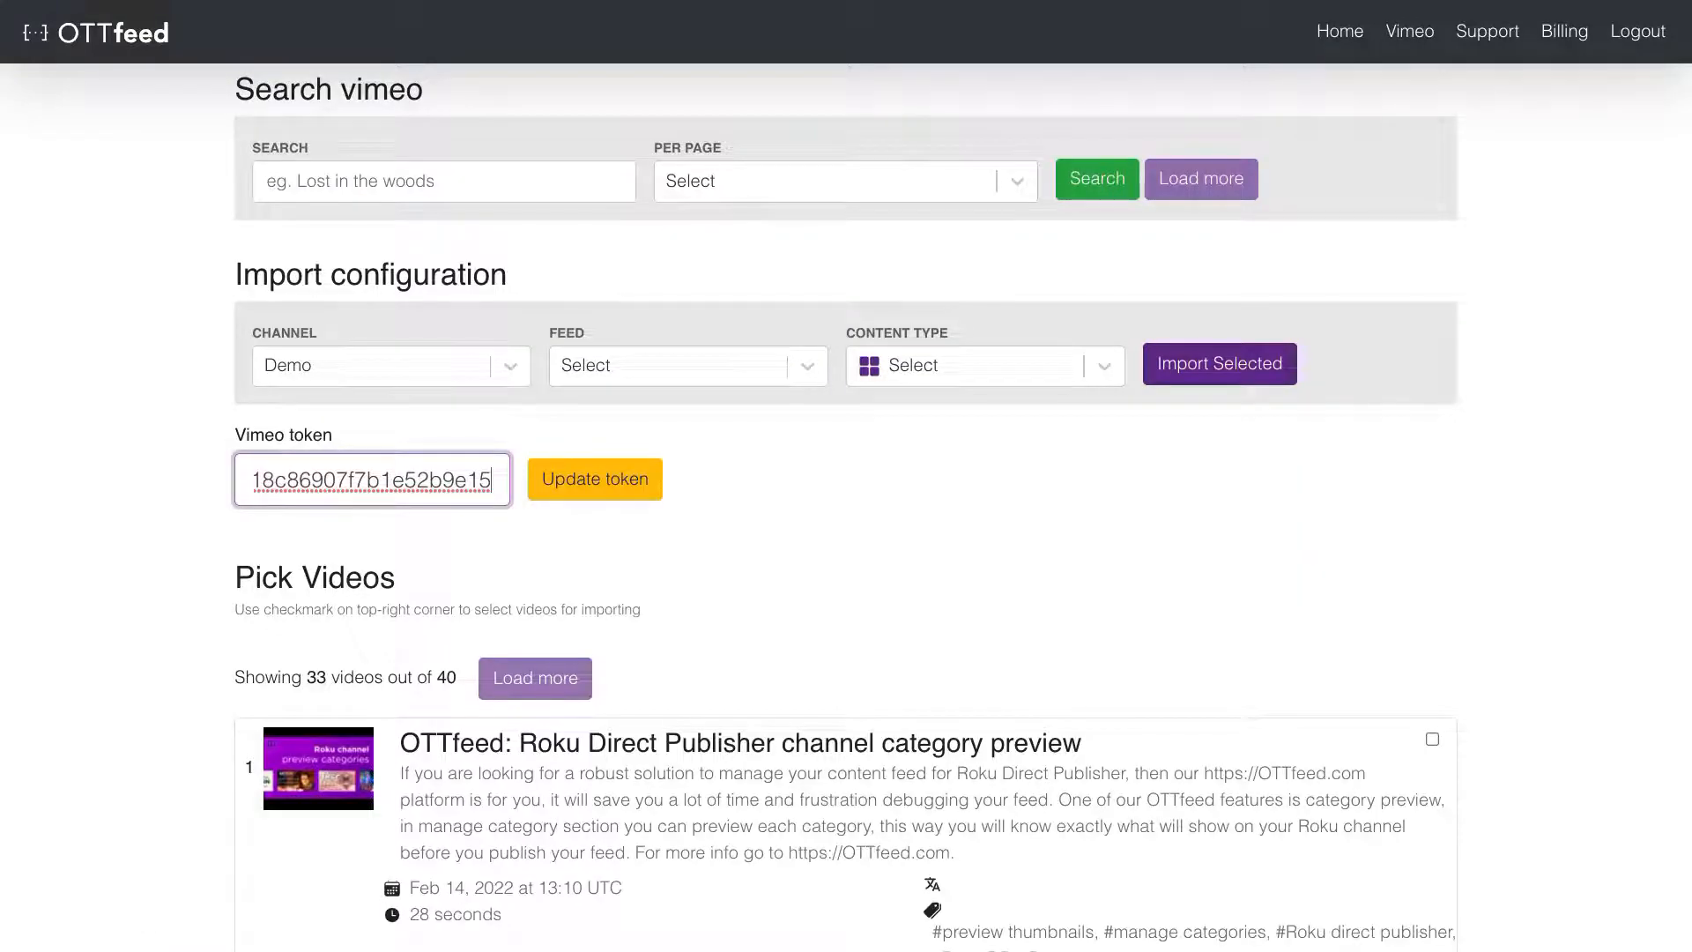
scroll(1594, 203, "down", 13)
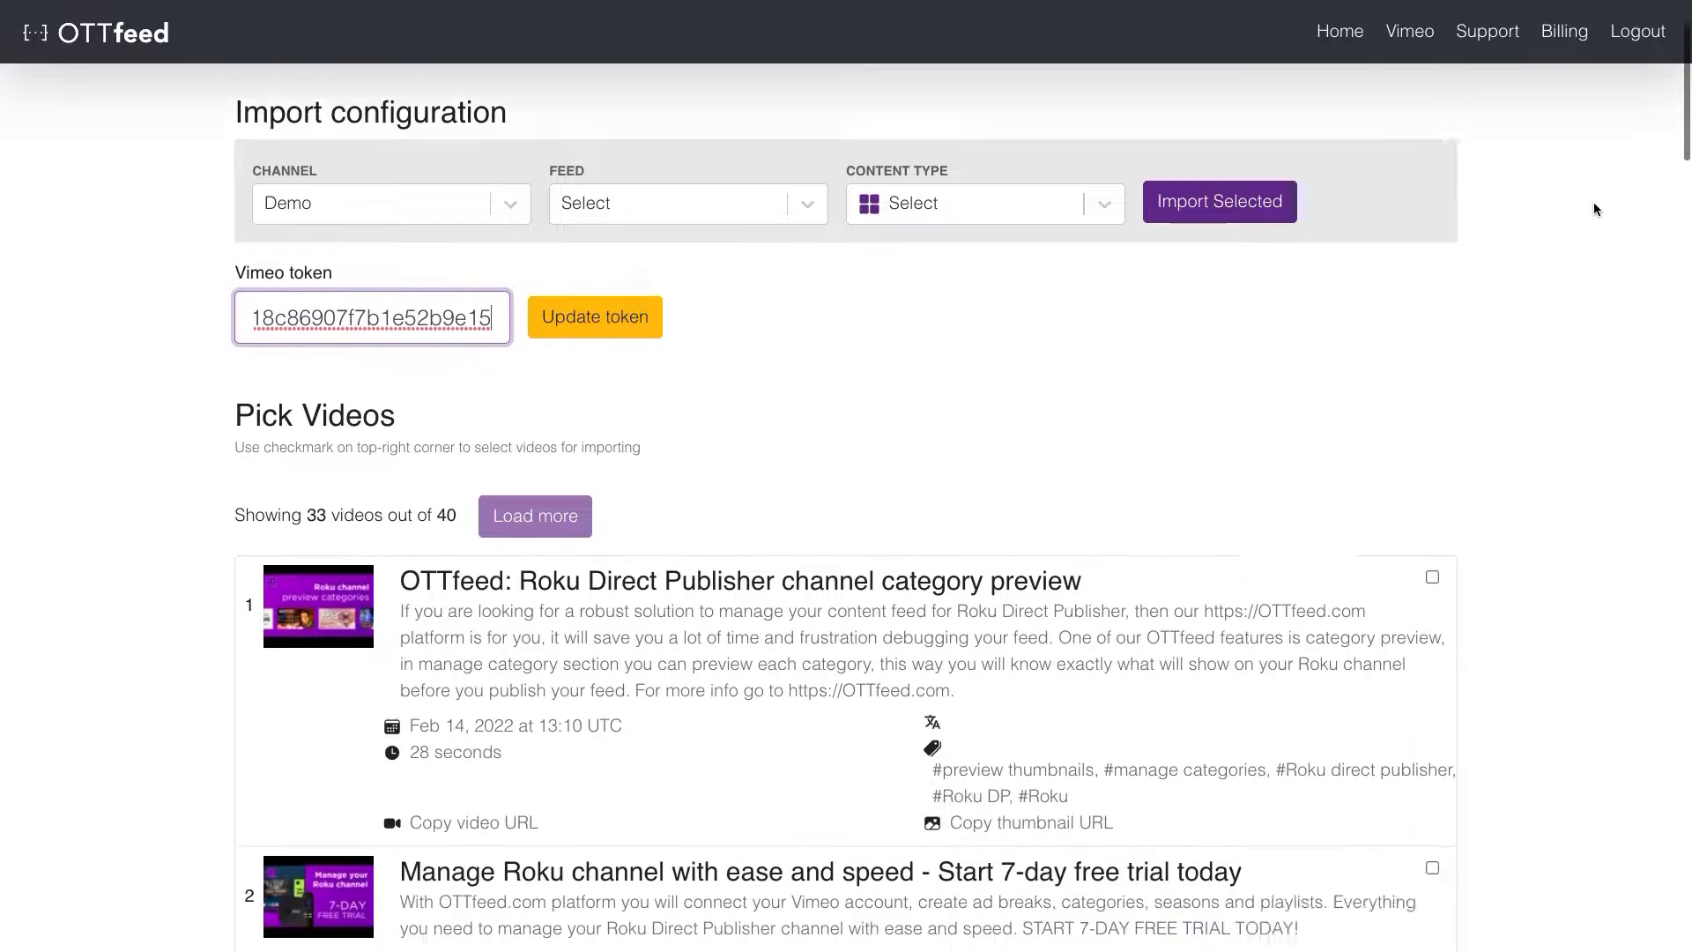
scroll(1594, 209, "down", 1)
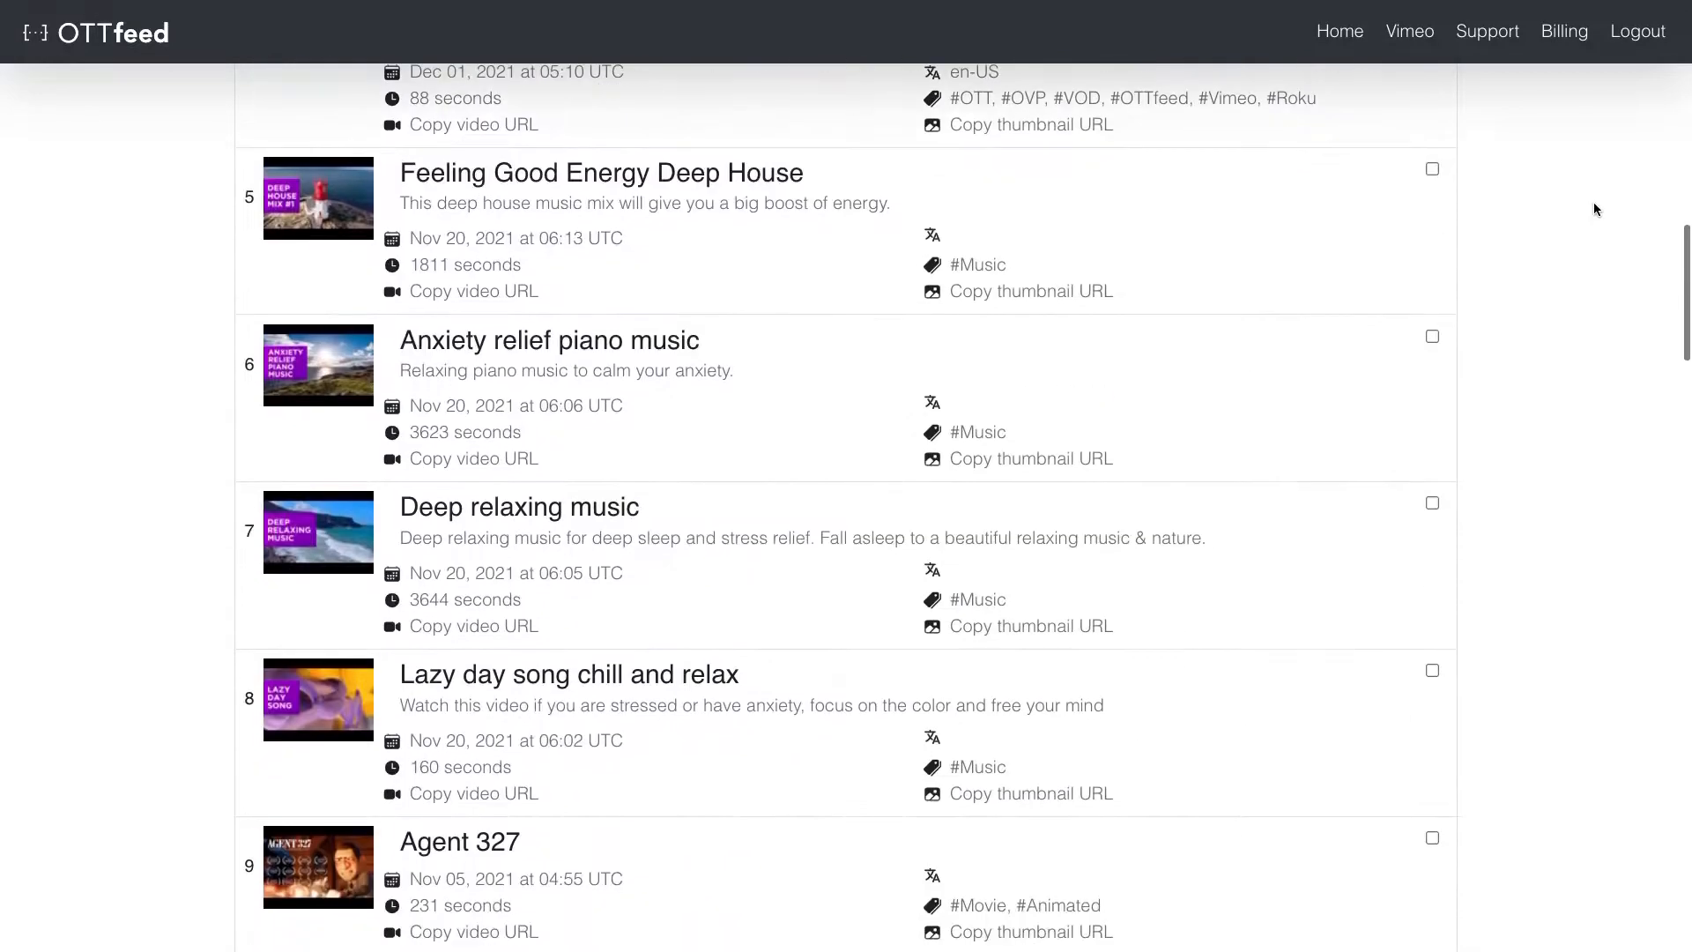
left_click(1432, 169)
left_click(1432, 335)
left_click(1432, 503)
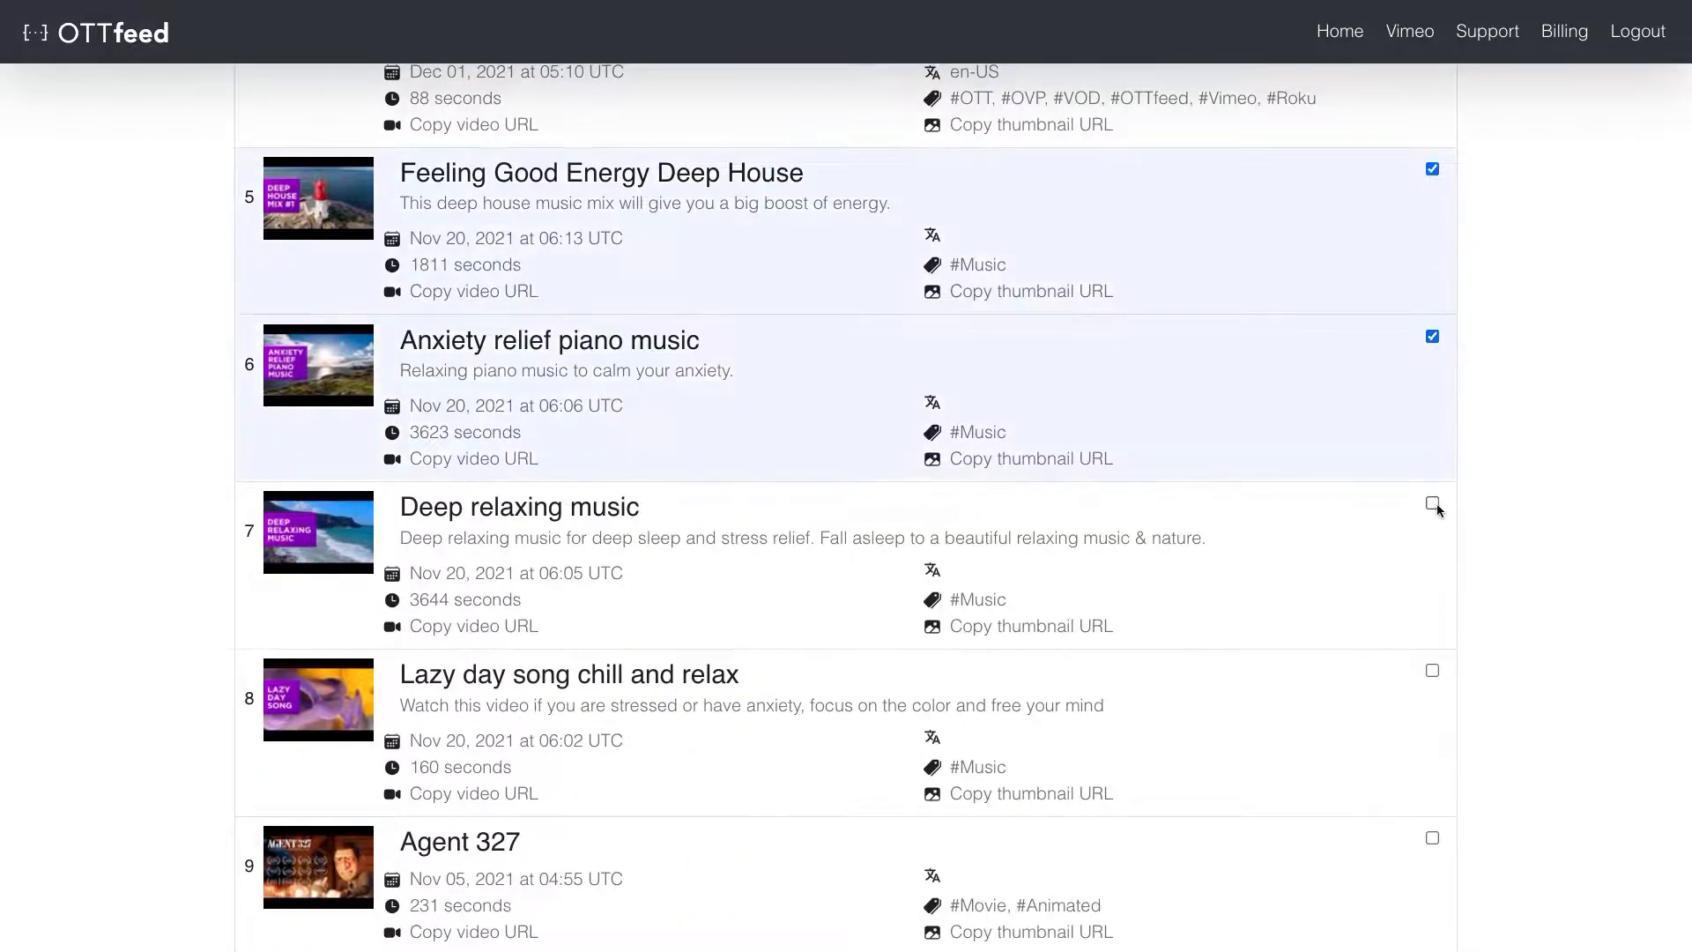
left_click(1432, 670)
- Import the marked music videos into the Demo channel's Roku feed as Short Form Video
scroll(1507, 617, "up", 14)
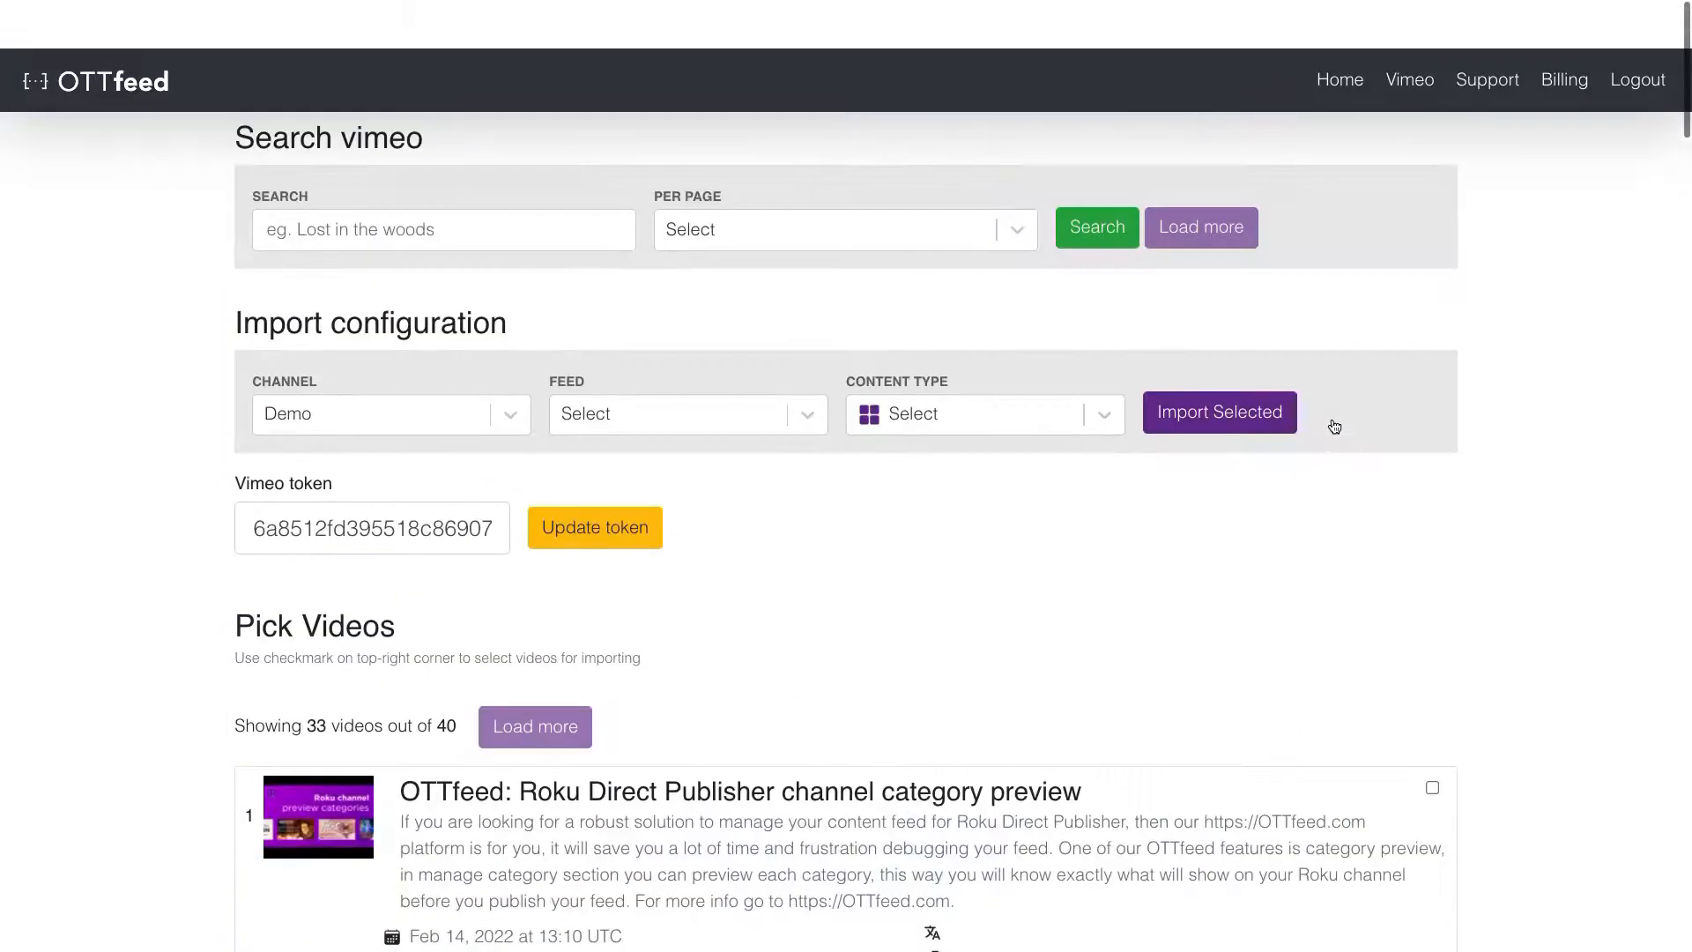
left_click(490, 379)
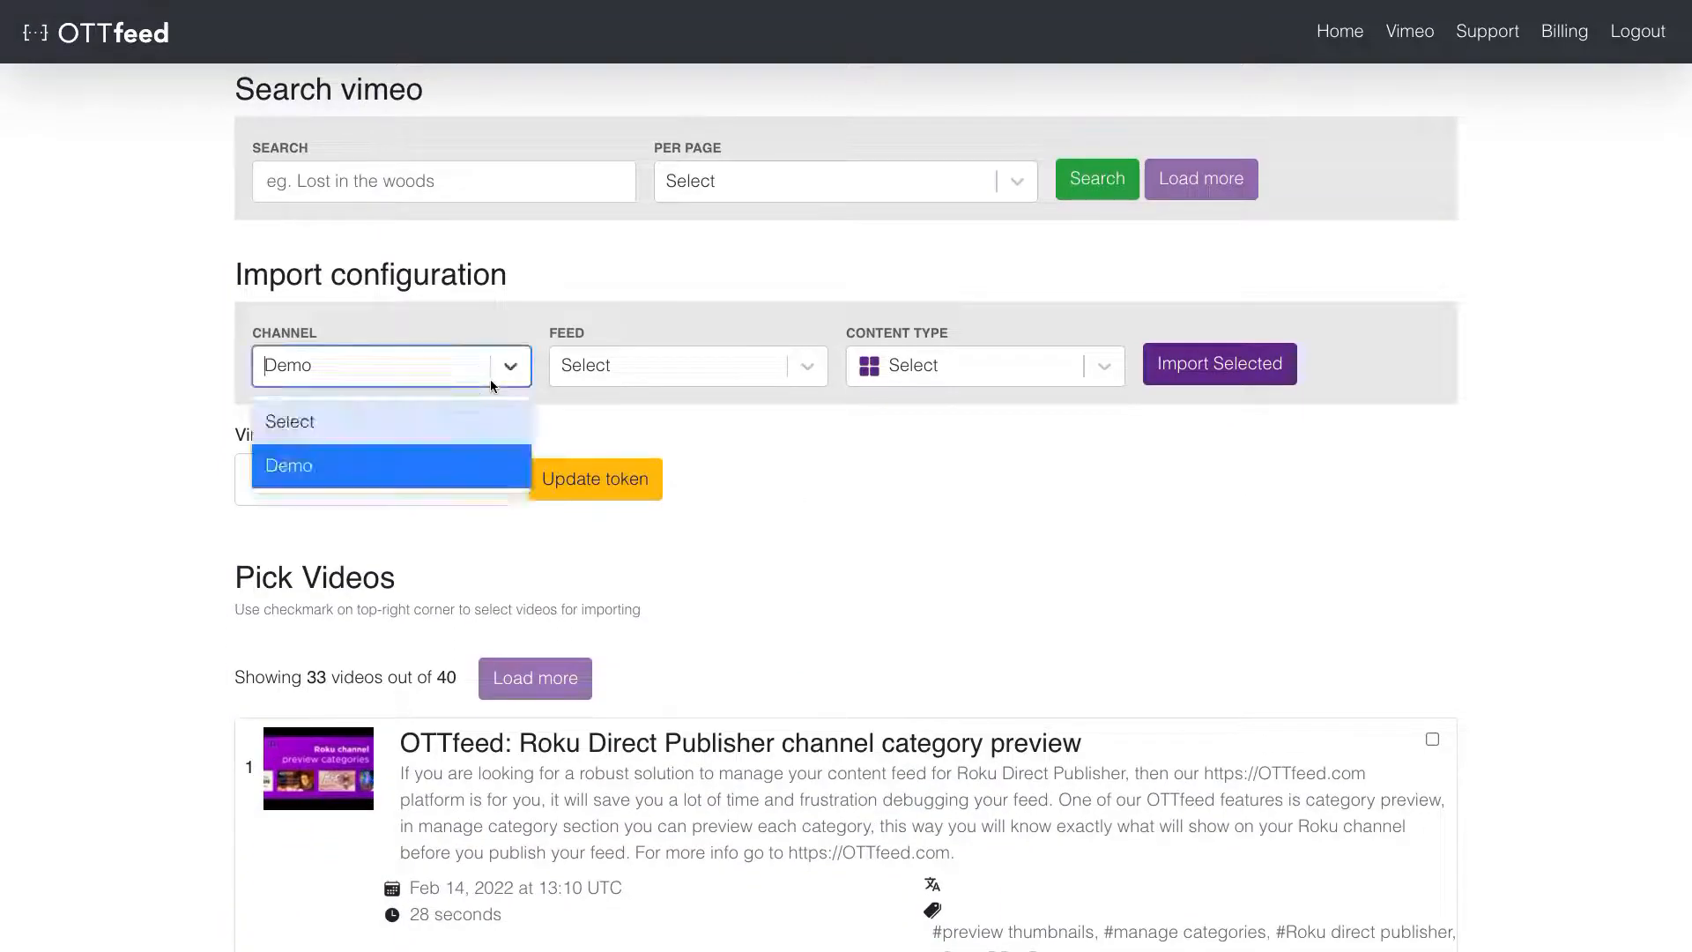
left_click(437, 465)
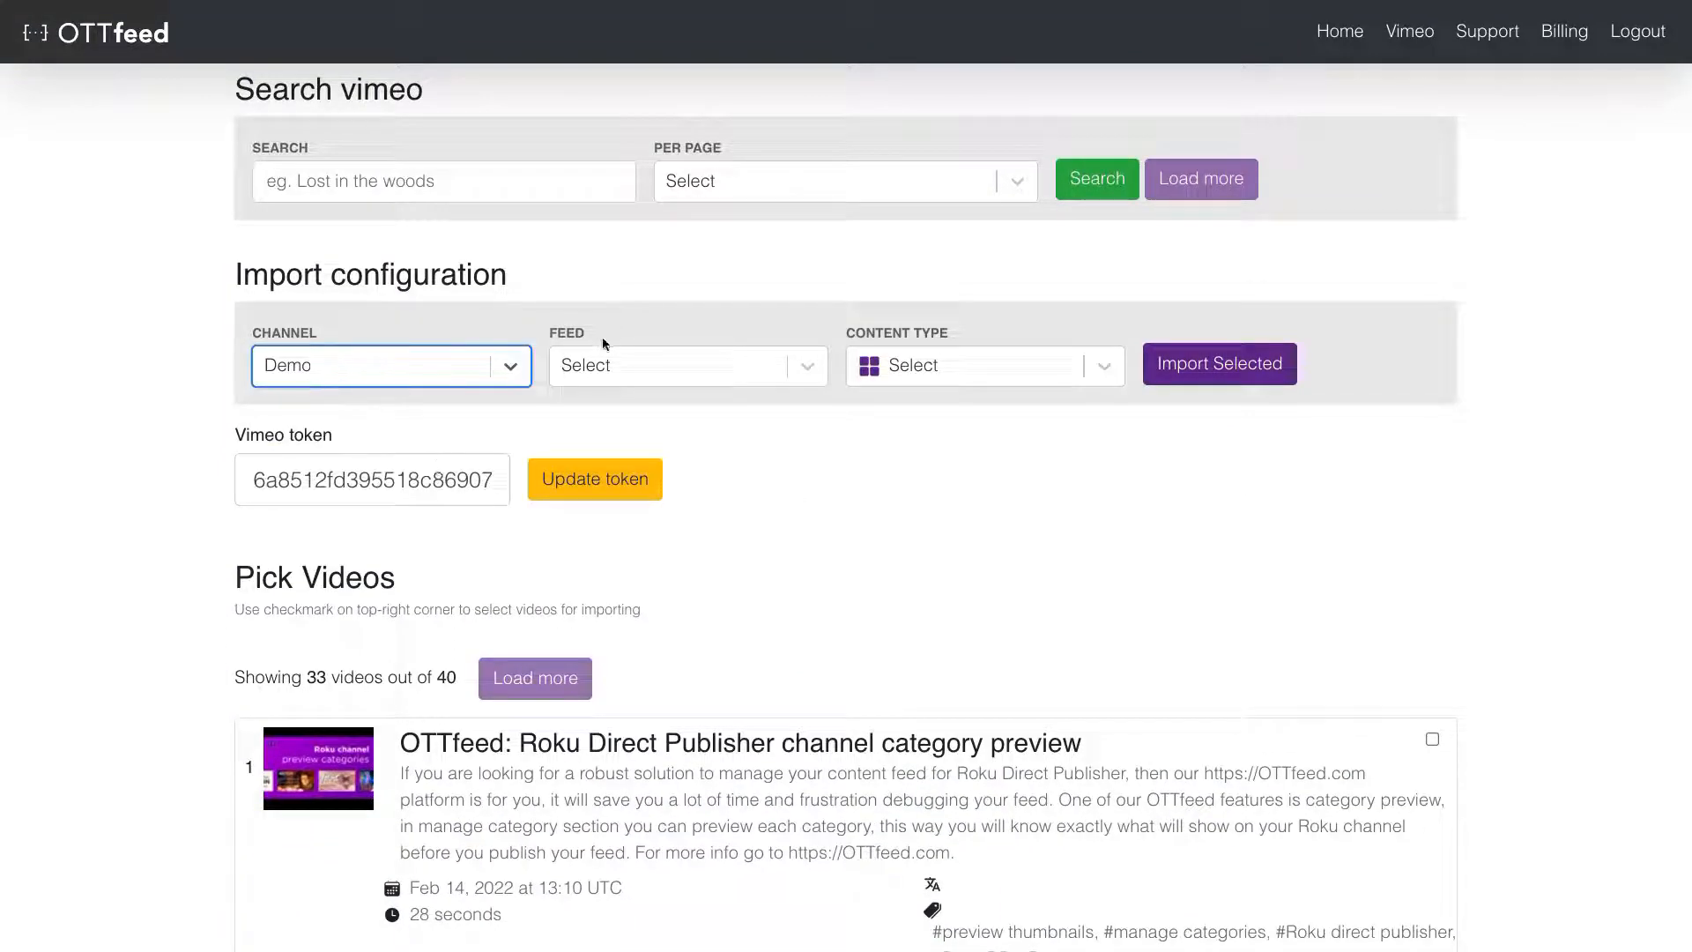
left_click(606, 370)
left_click(611, 474)
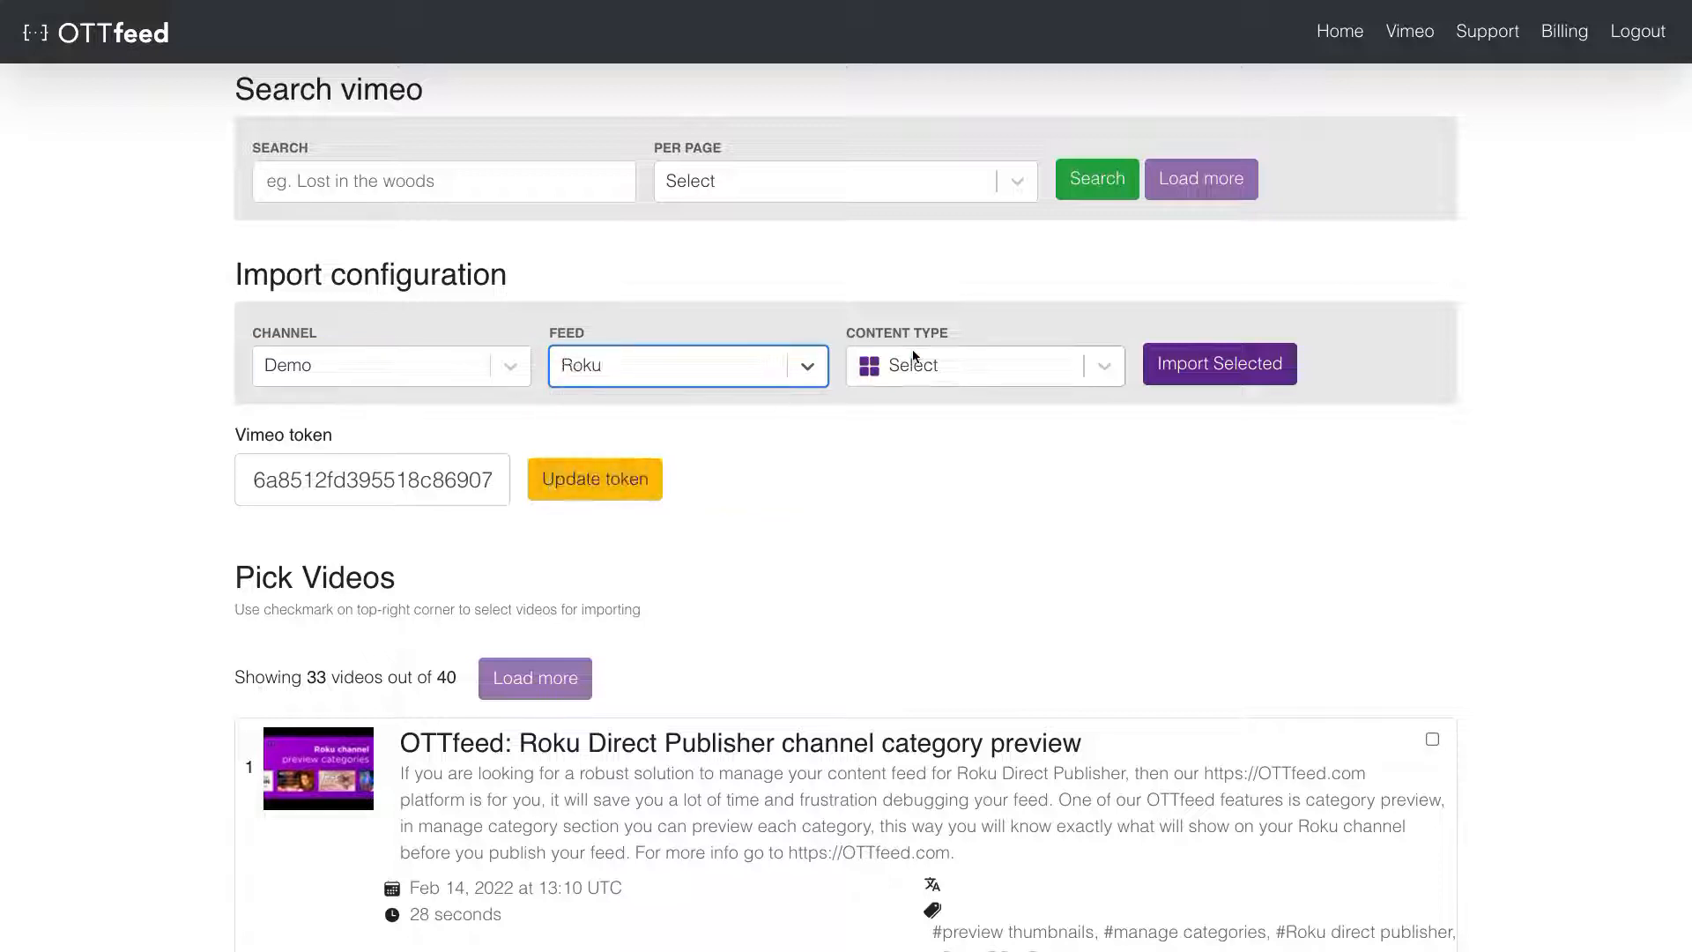
left_click(1013, 368)
left_click(961, 554)
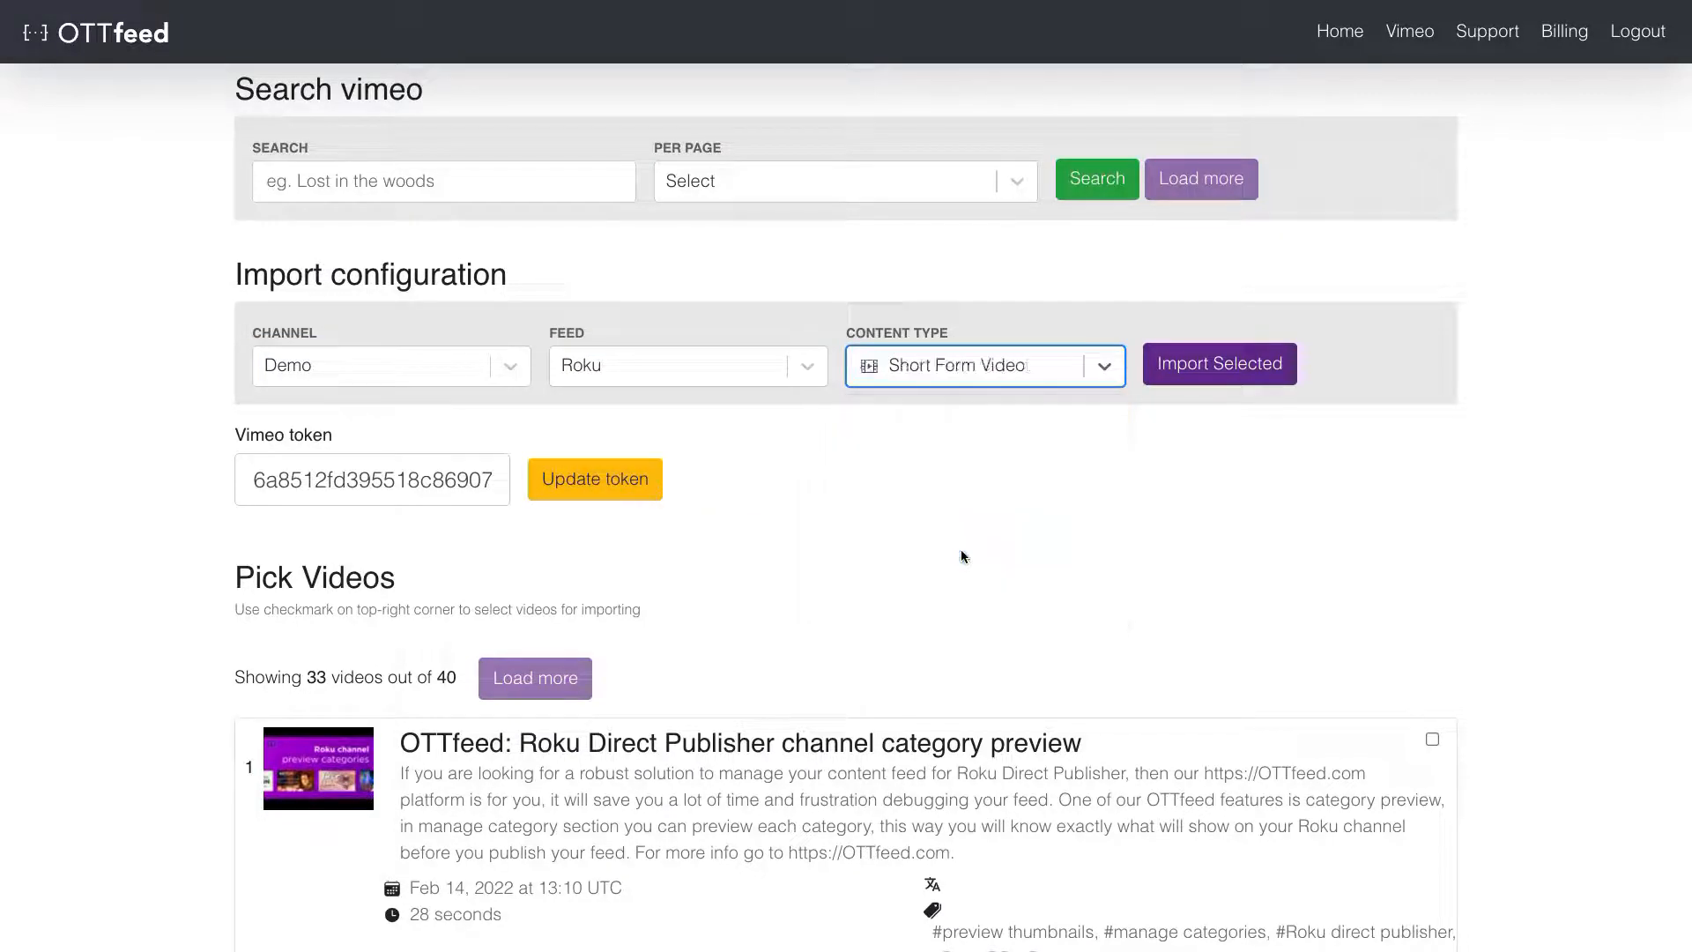
left_click(1241, 364)
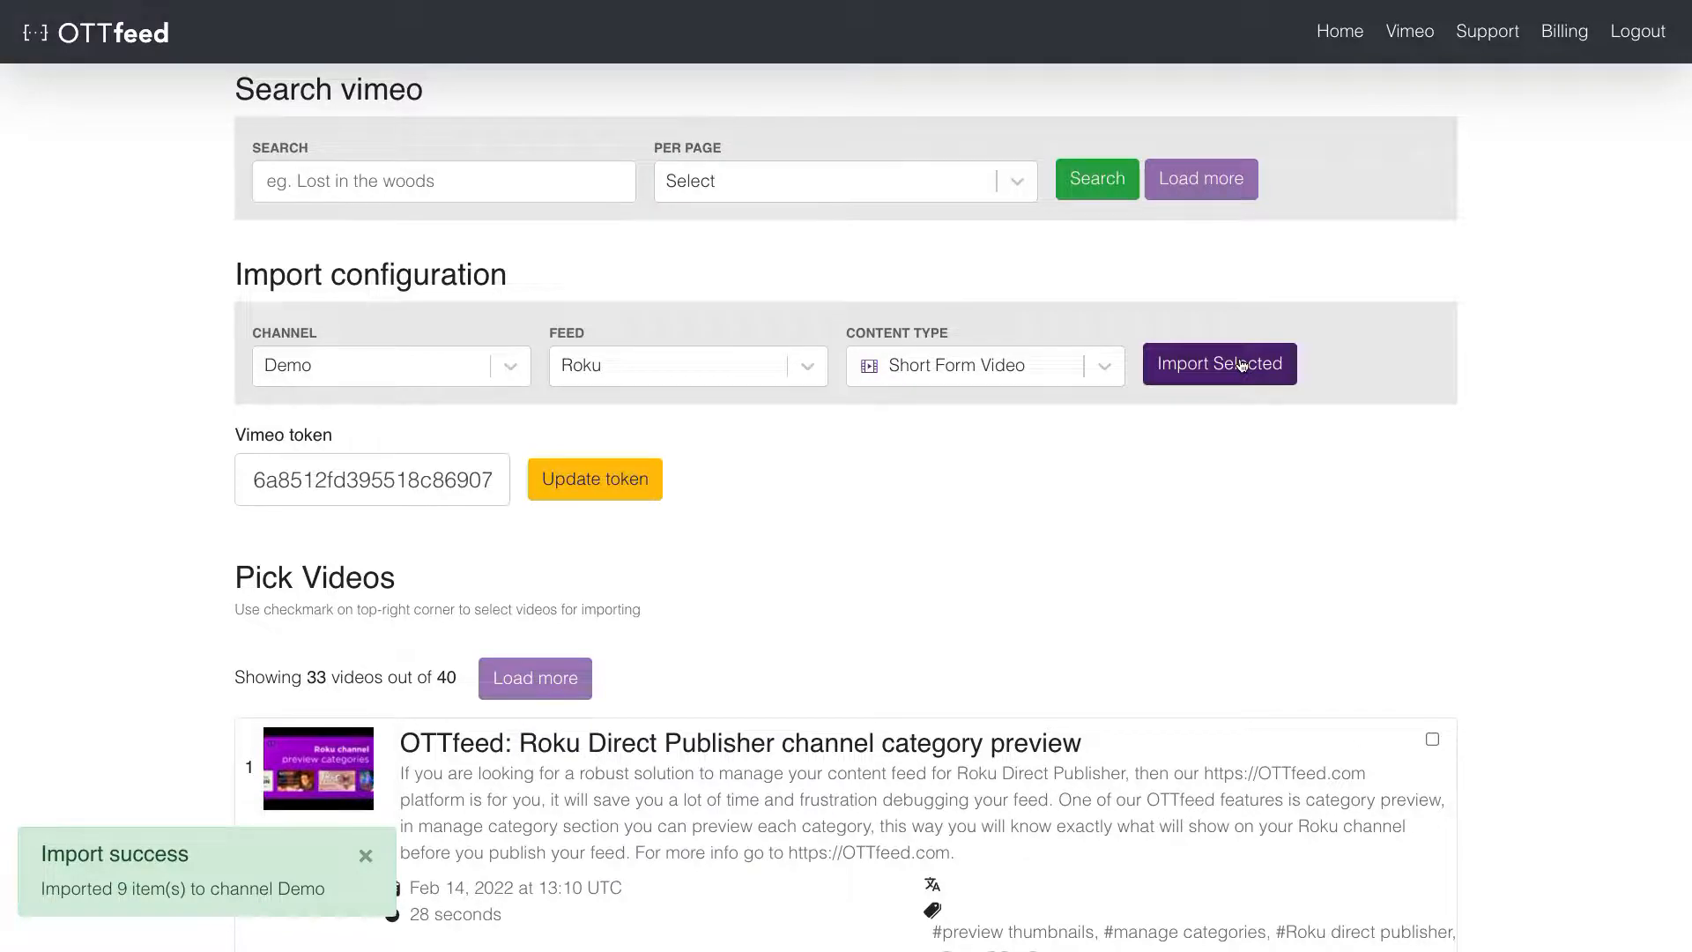
- Mark Agent 327, Hero, Sprite Fright, Coffee Run, Tears of Steel, Spring and Sintel
scroll(1548, 356, "down", 20)
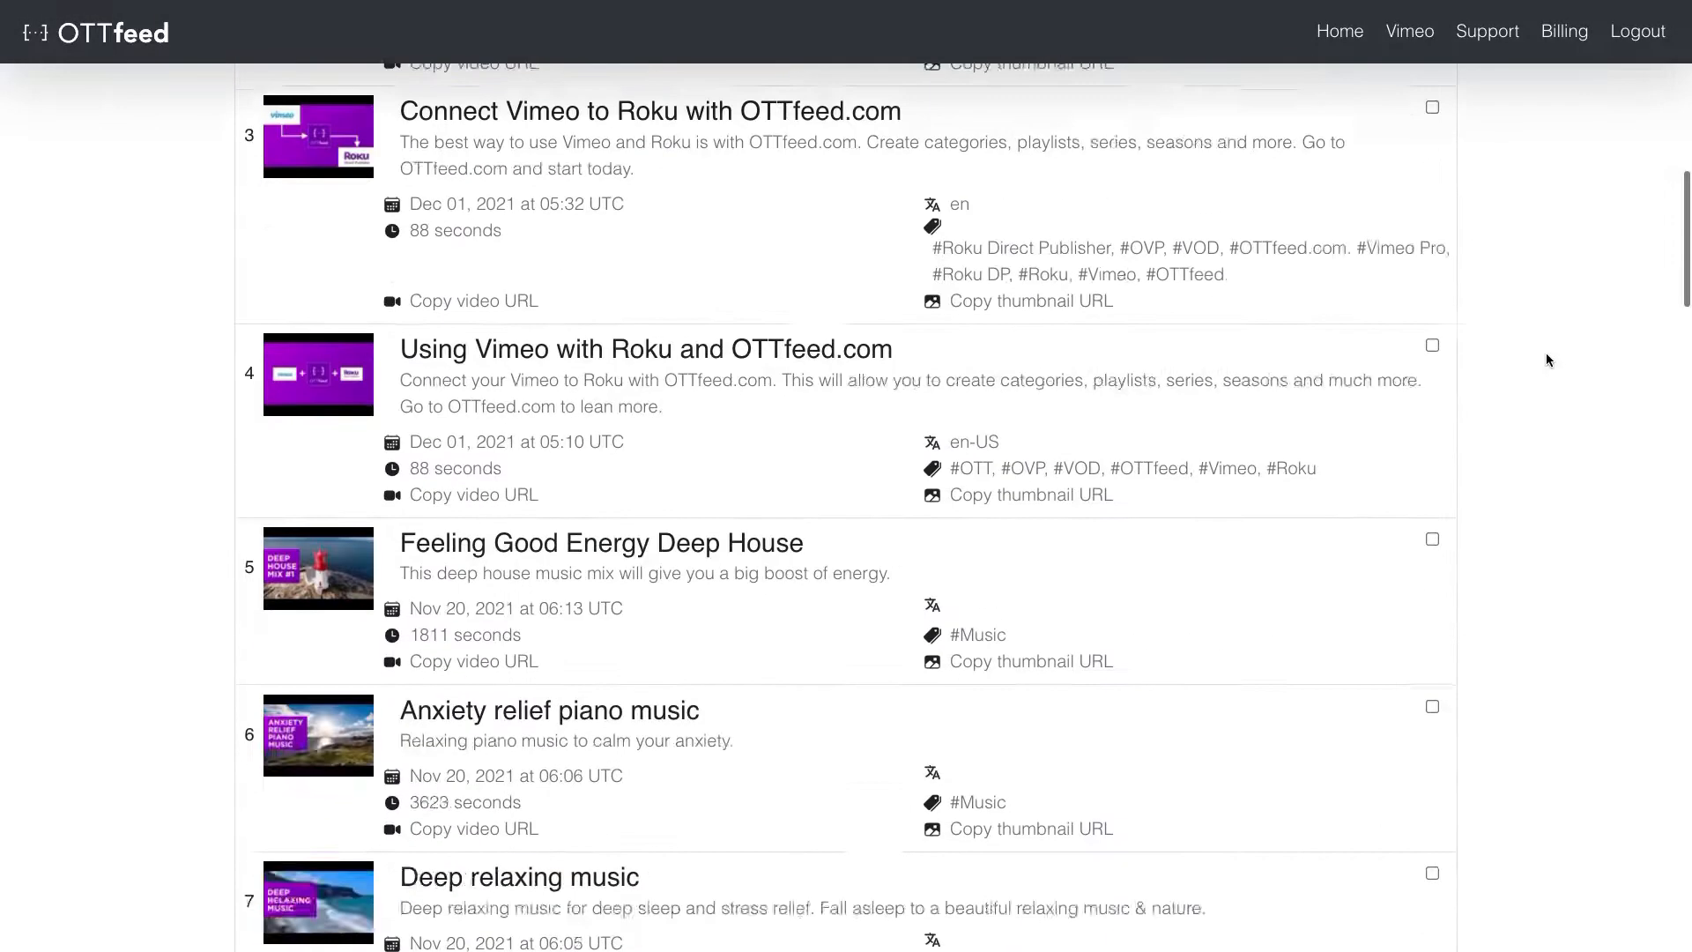
scroll(1549, 360, "down", 1)
left_click(1432, 275)
left_click(1433, 414)
left_click(1433, 581)
left_click(1432, 776)
scroll(1433, 776, "down", 5)
scroll(1431, 540, "down", 16)
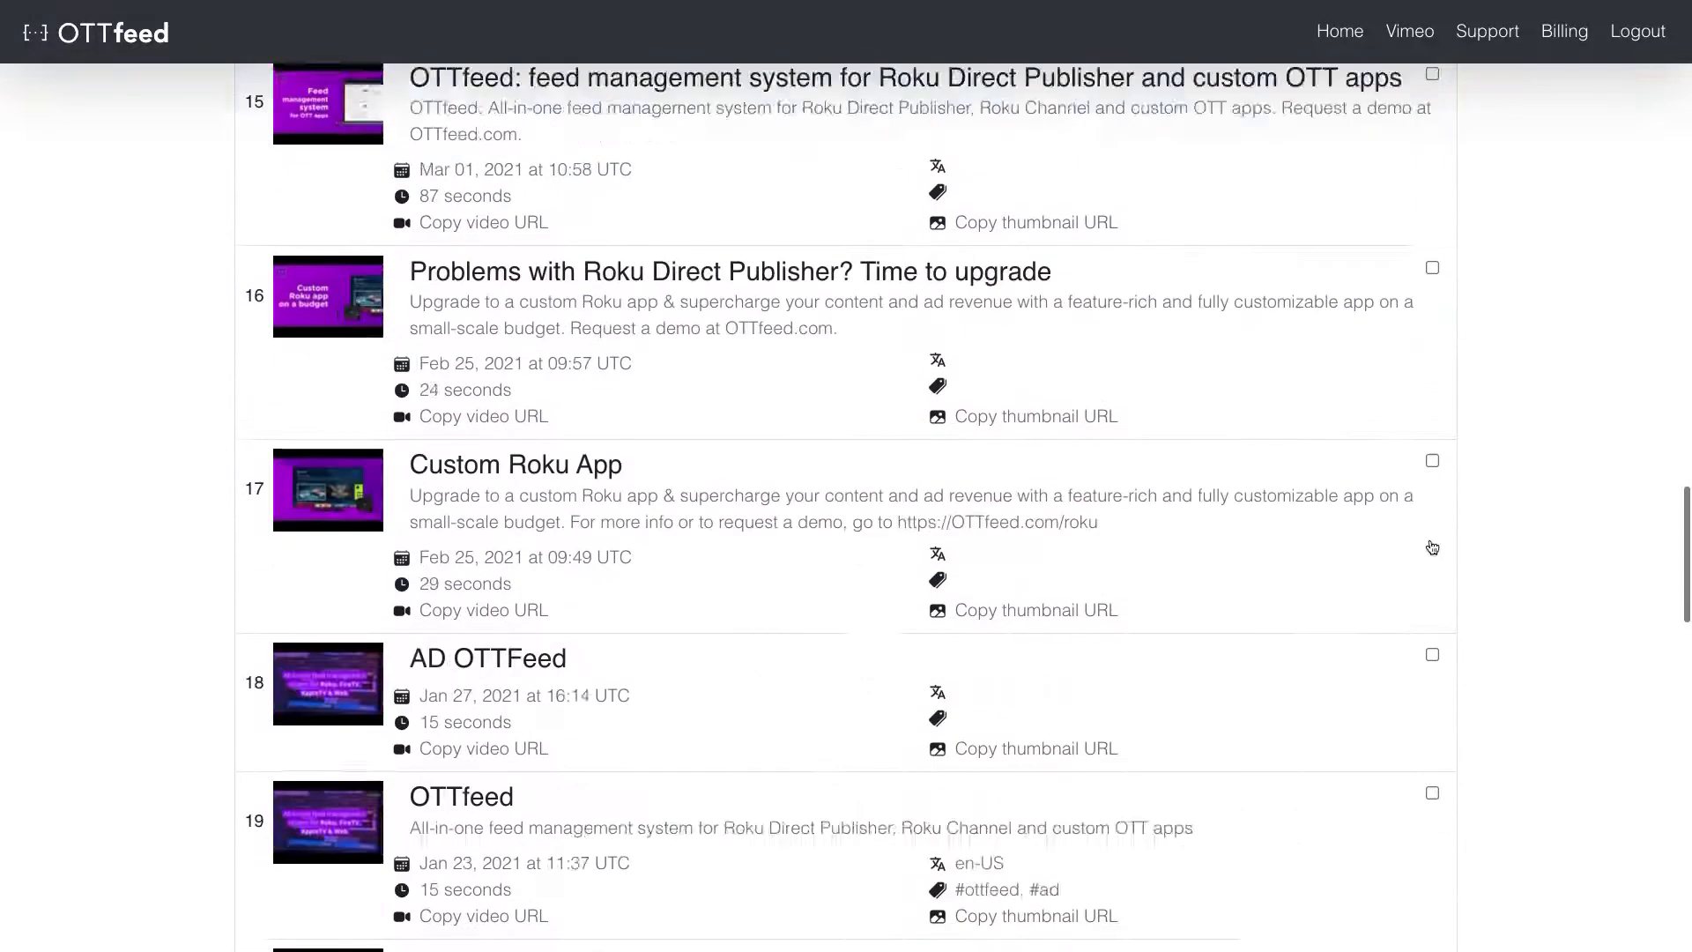
left_click(1433, 300)
left_click(1433, 493)
left_click(1432, 631)
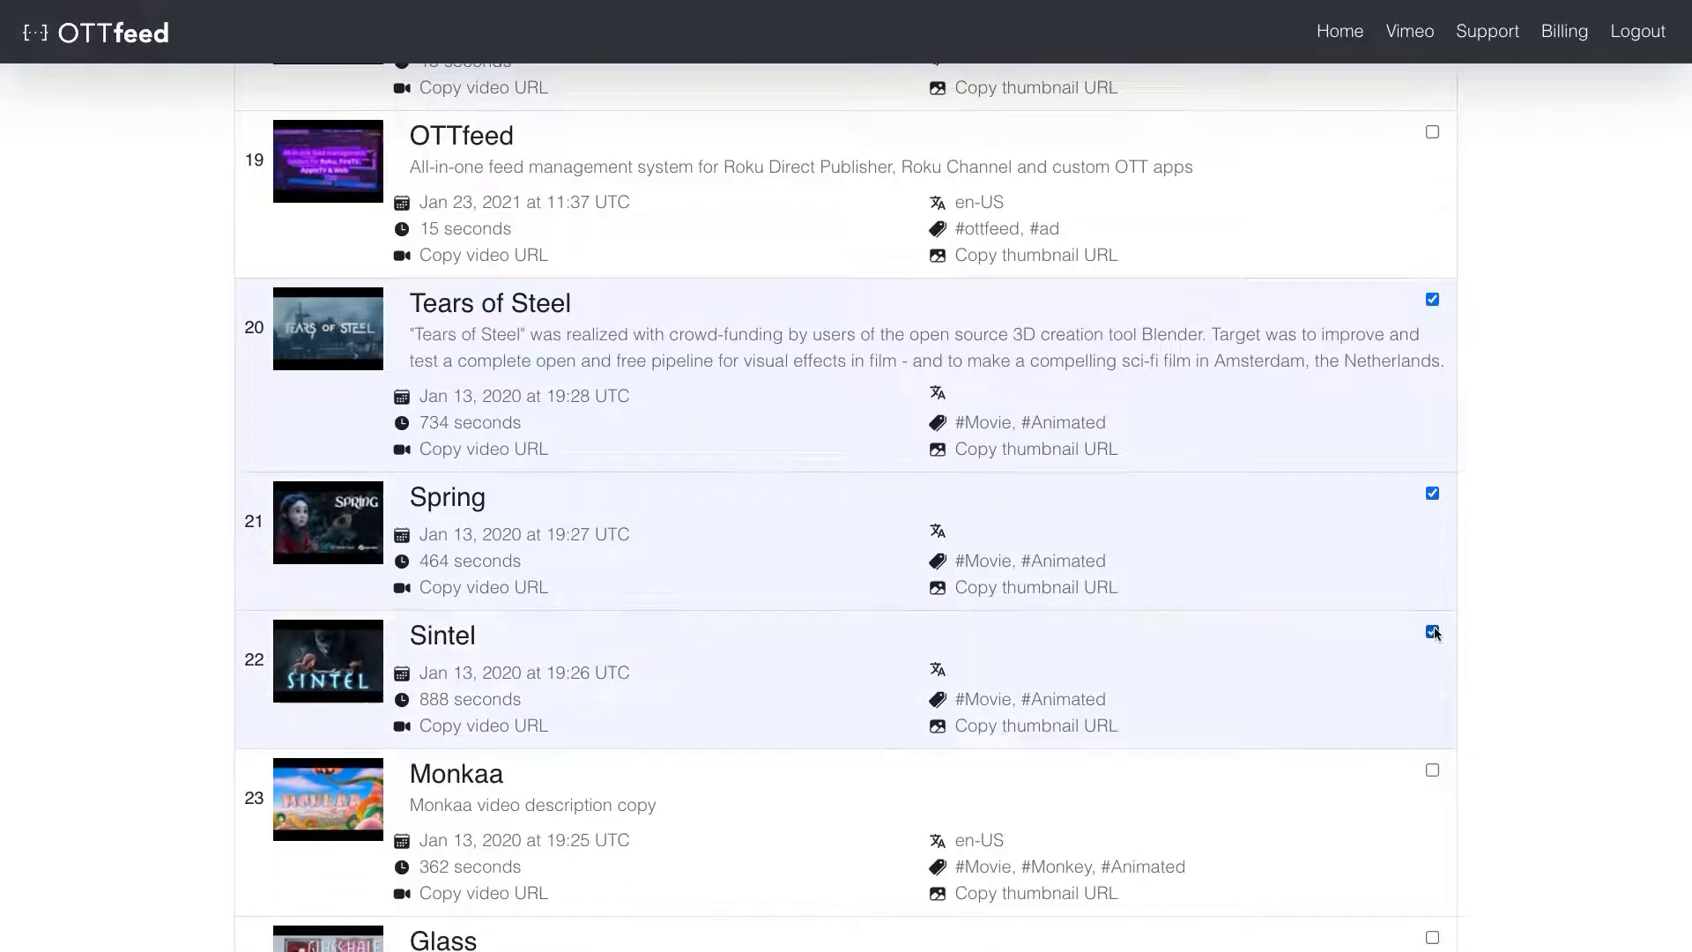
- Also mark Monkaa, Glass and Elephant Dreams, then import all marked films as Movie
scroll(1440, 622, "down", 4)
left_click(1432, 392)
left_click(1433, 559)
left_click(1432, 697)
scroll(1432, 697, "down", 4)
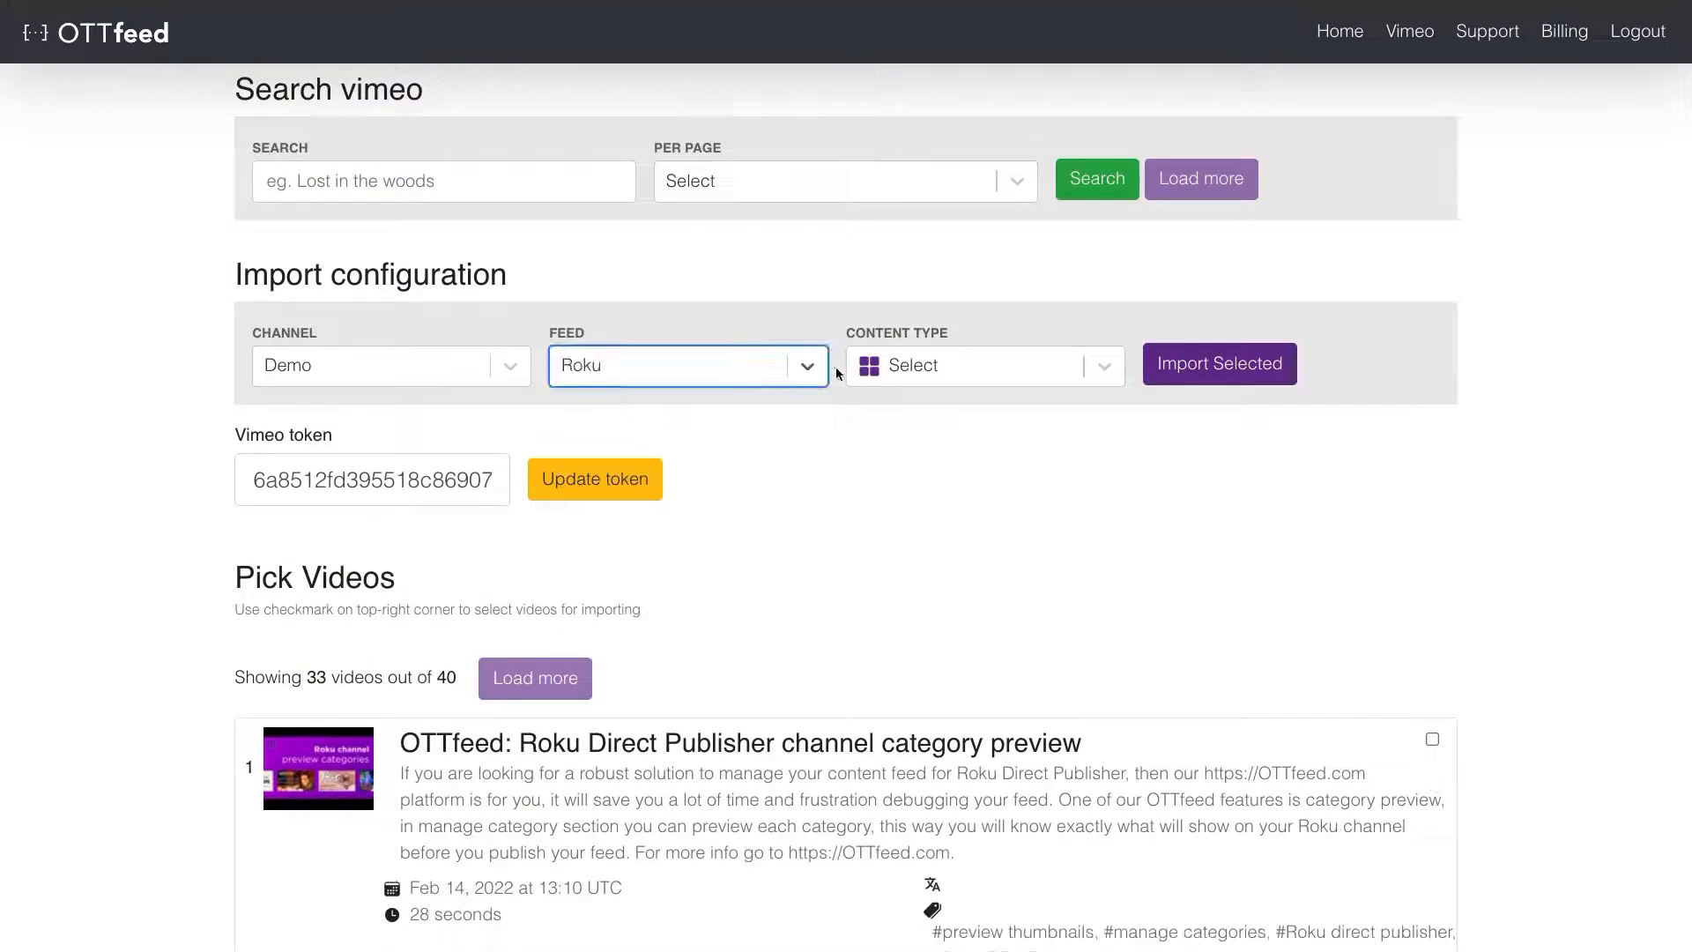
left_click(903, 365)
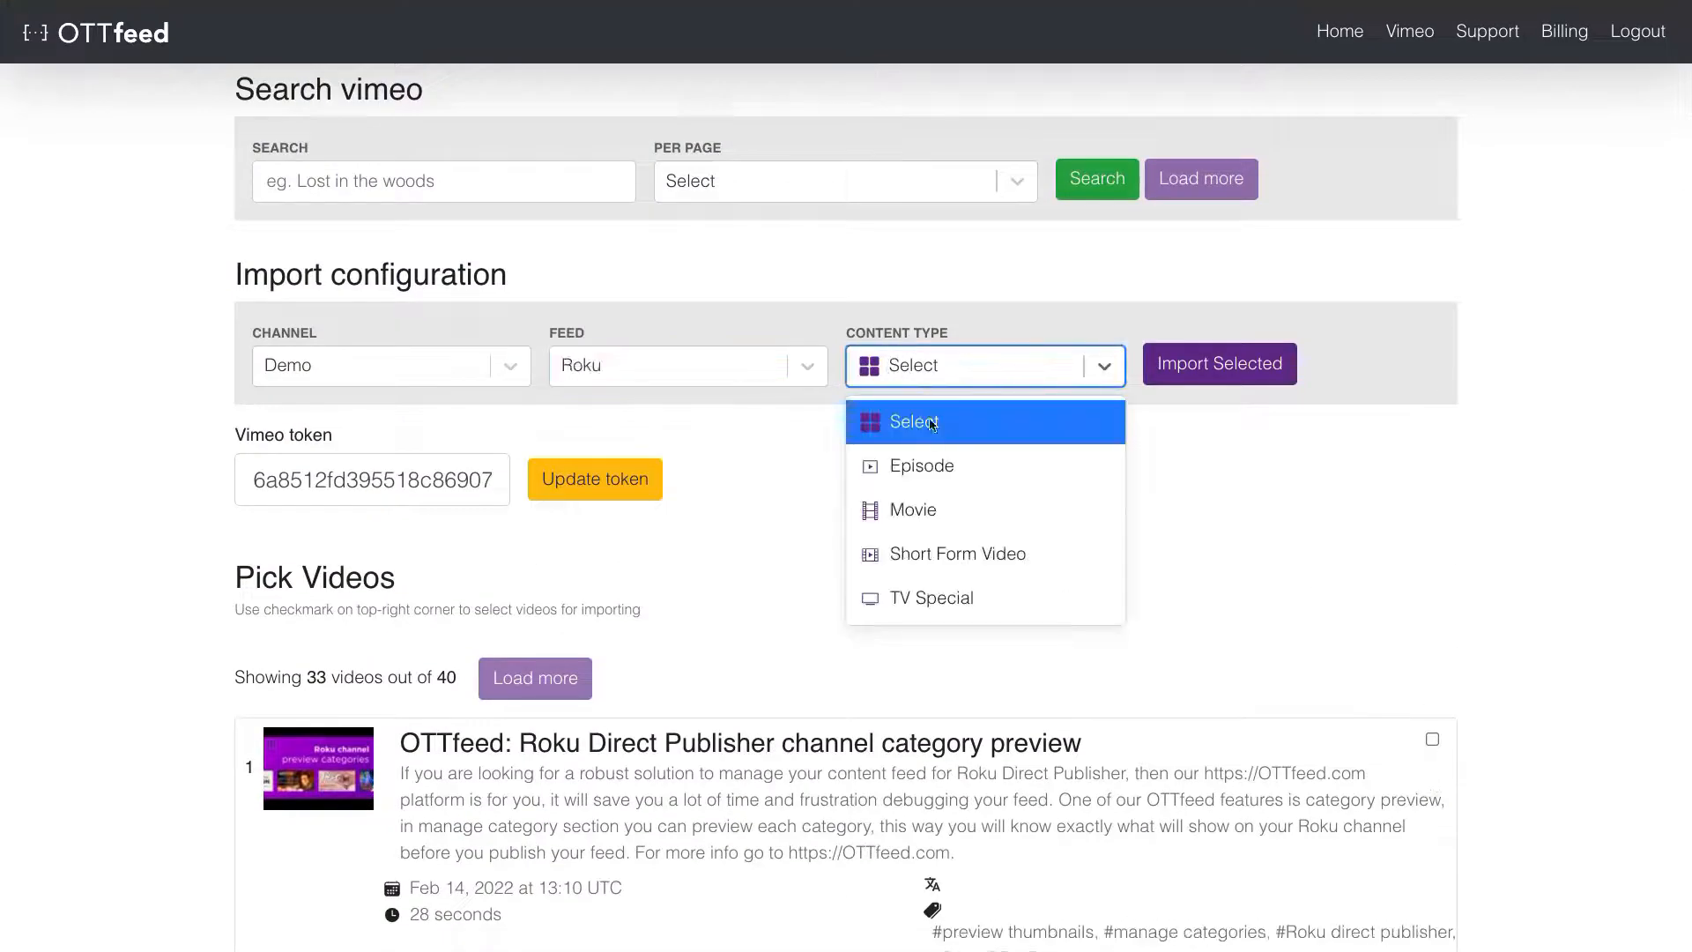
left_click(933, 523)
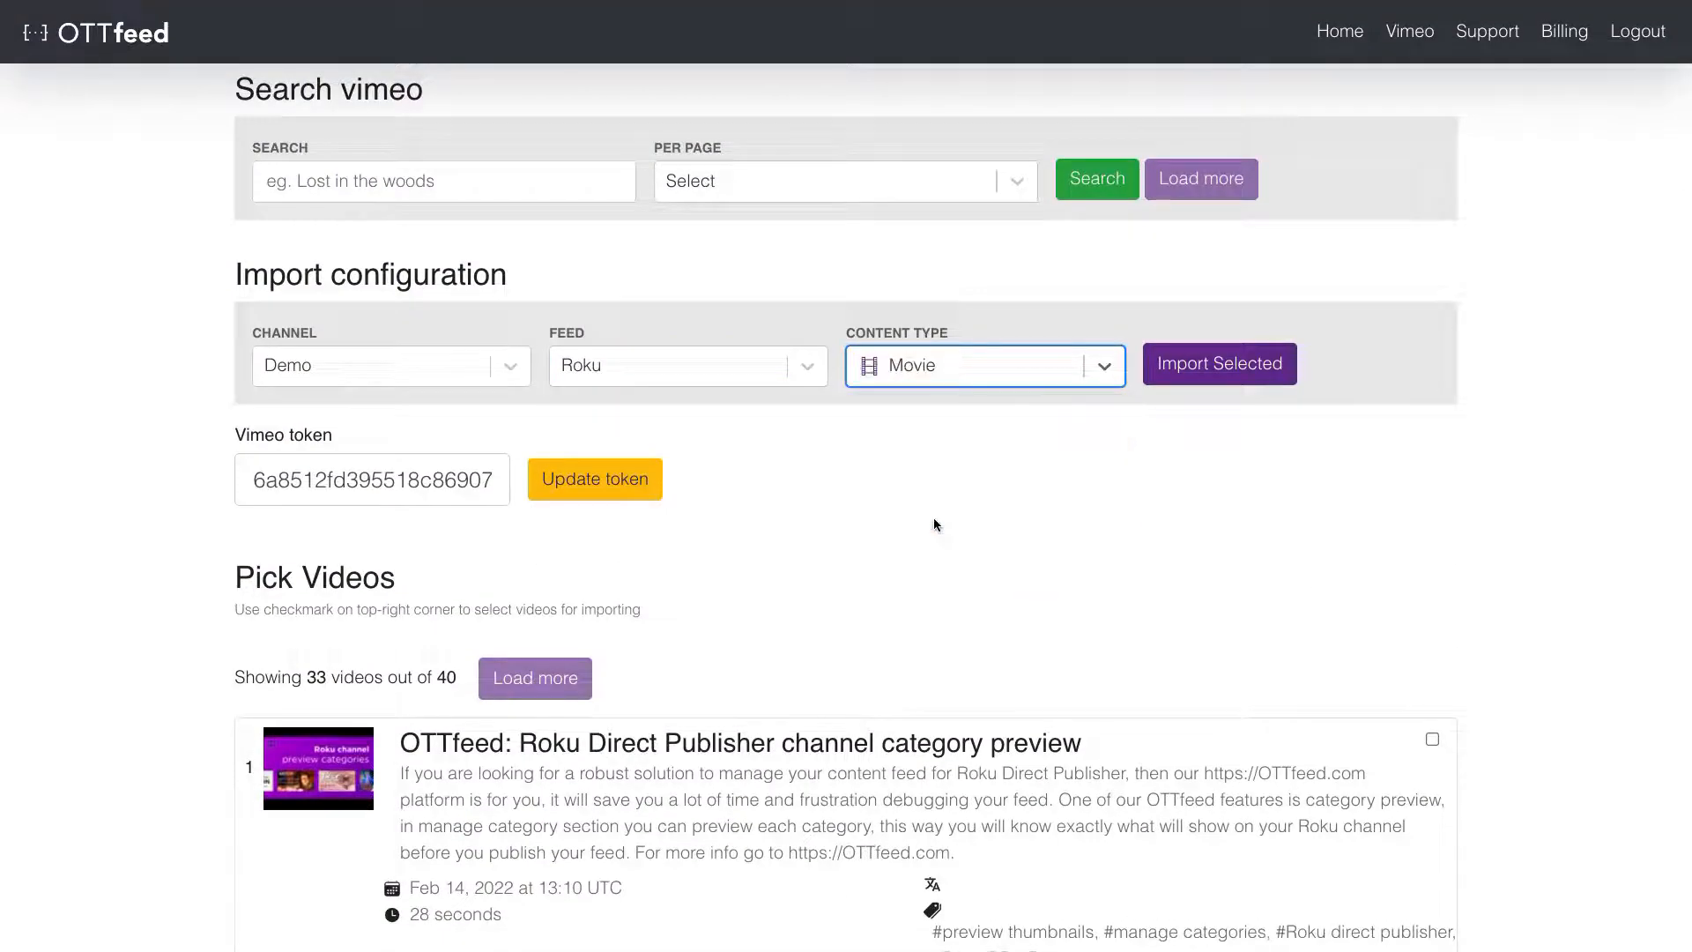
left_click(1245, 355)
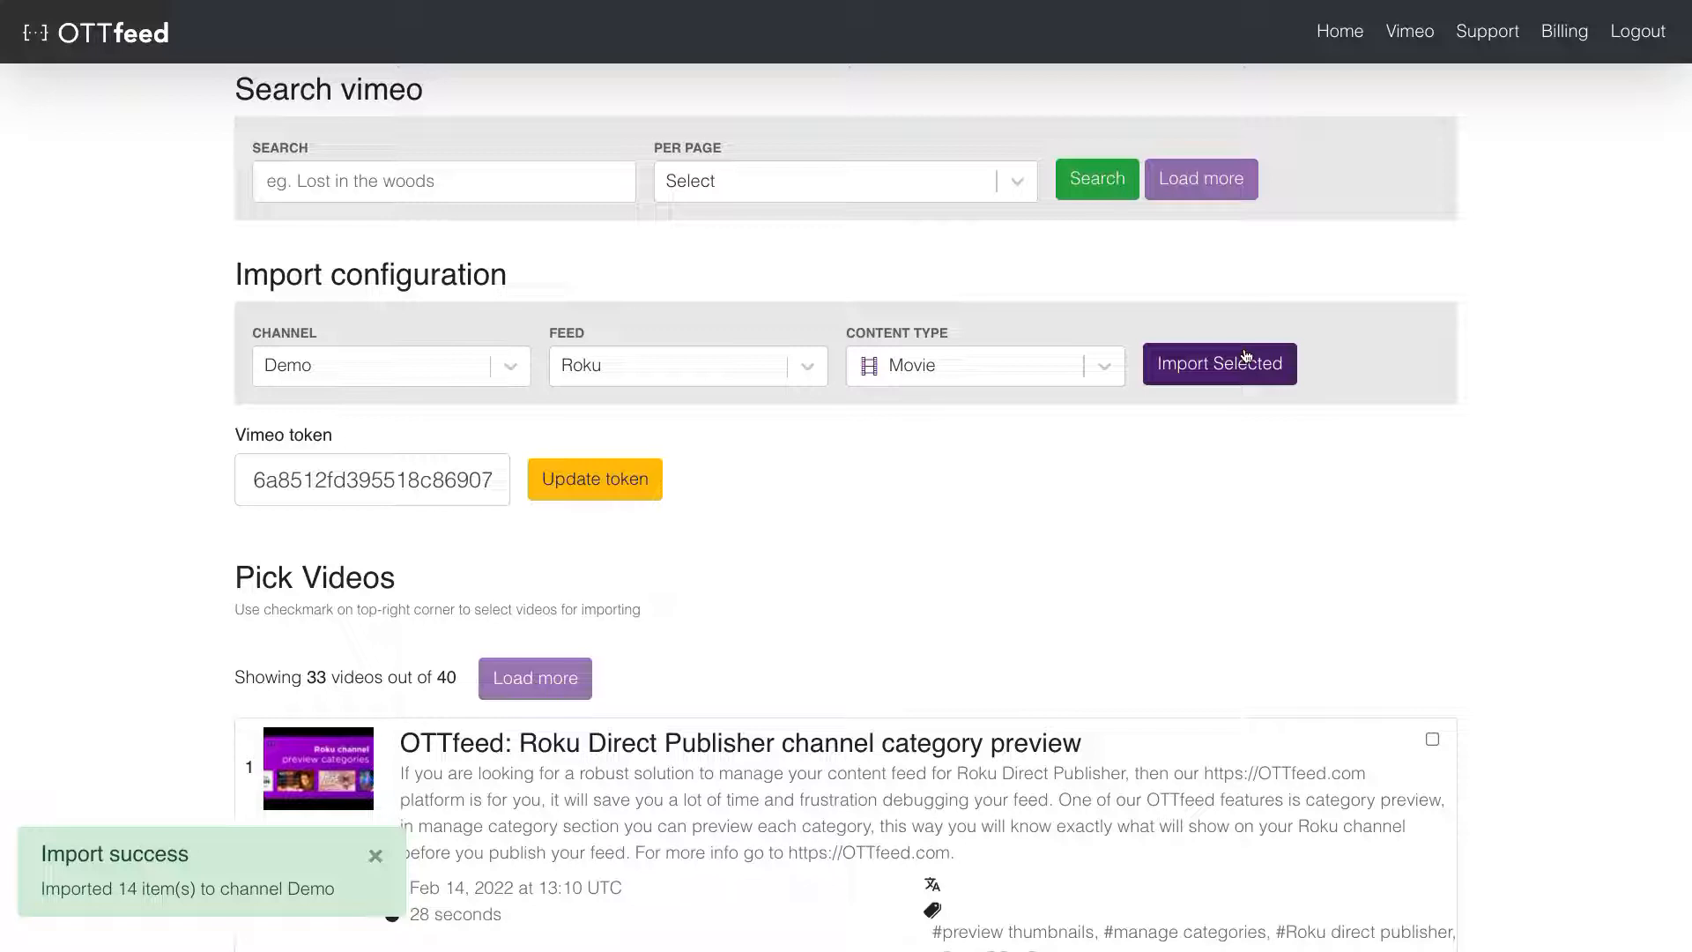
- On the channel home, remove every Type filter except Movie, then open Hero for editing
left_click(1336, 37)
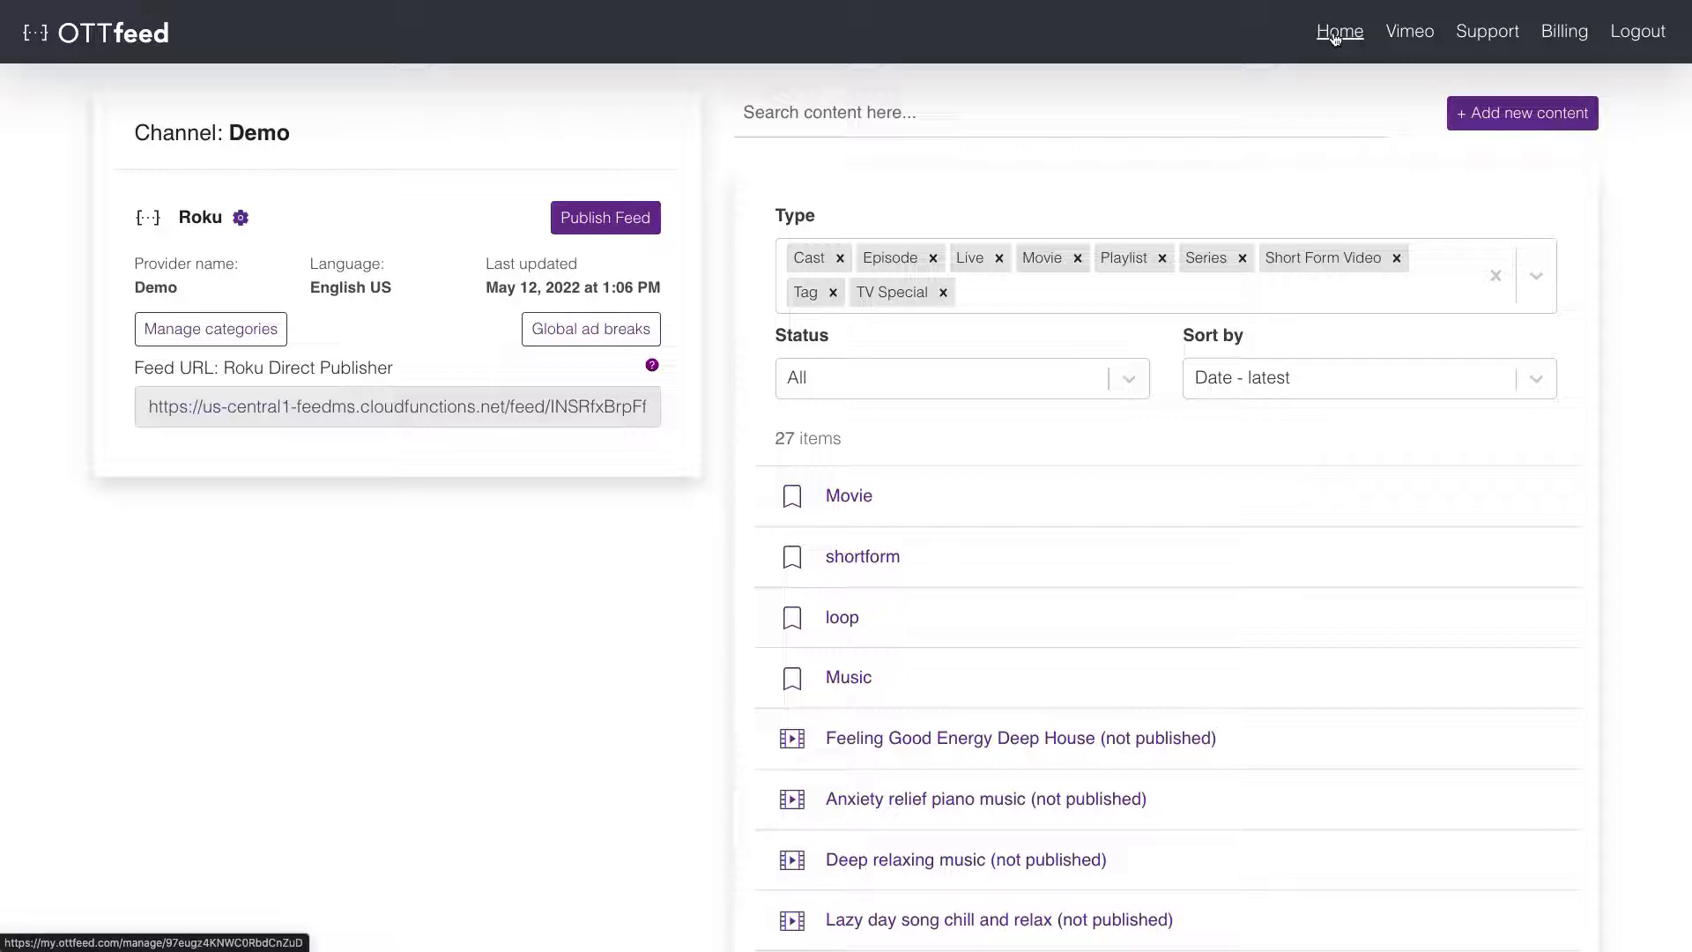
left_click(833, 291)
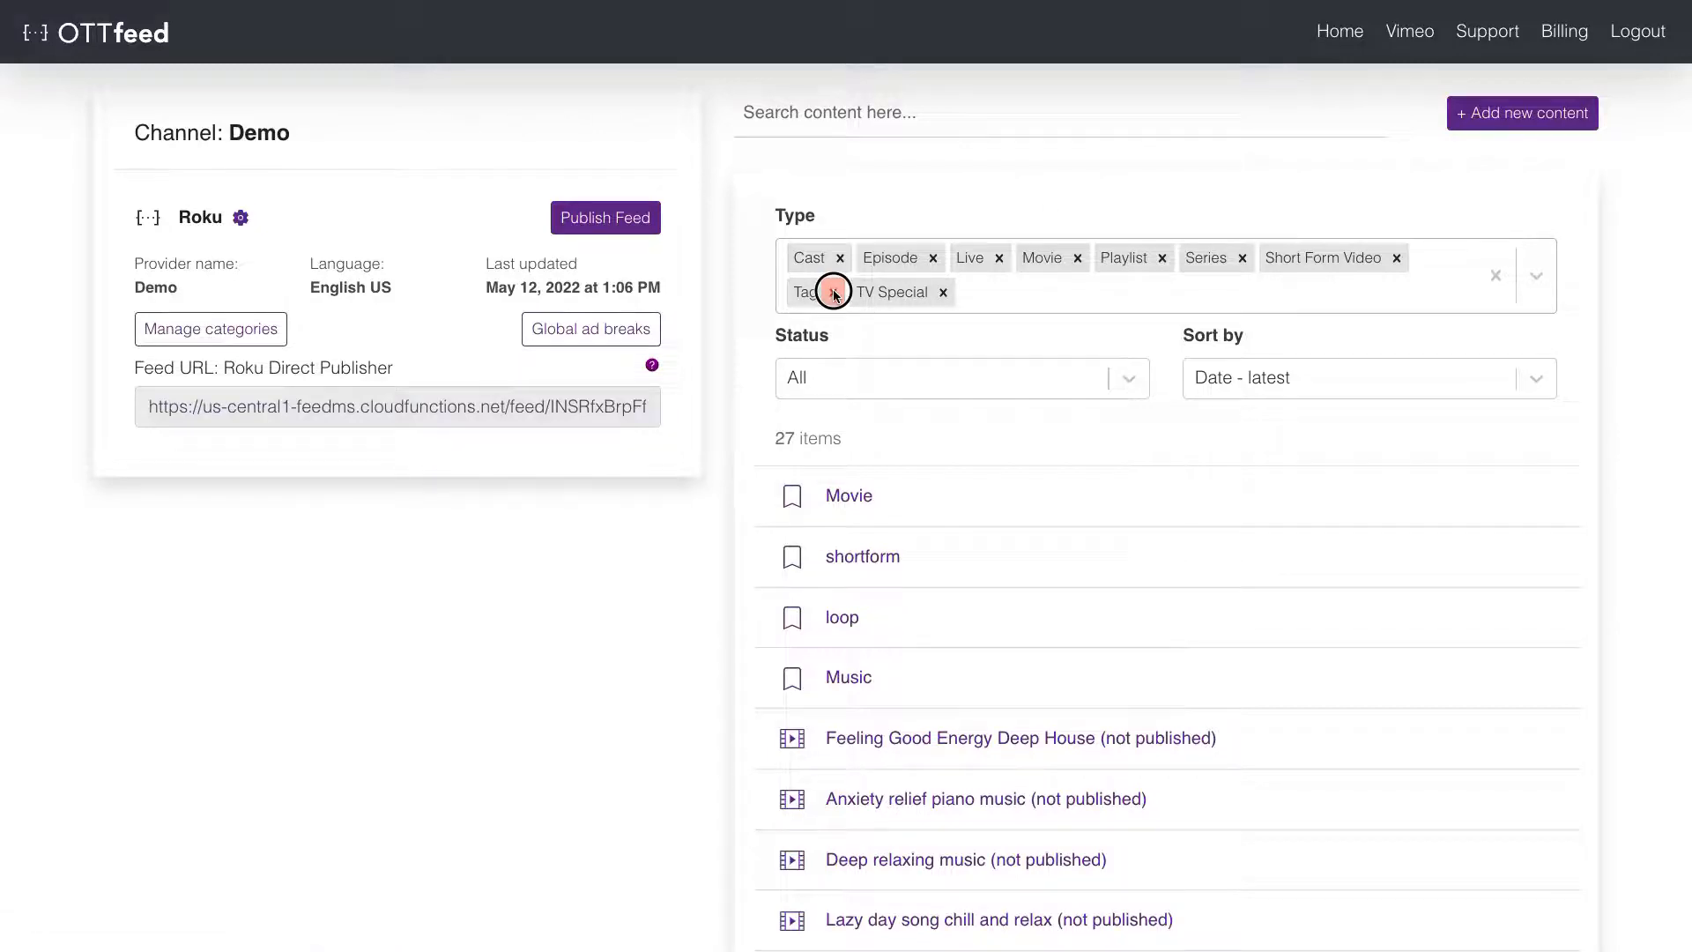
left_click(840, 257)
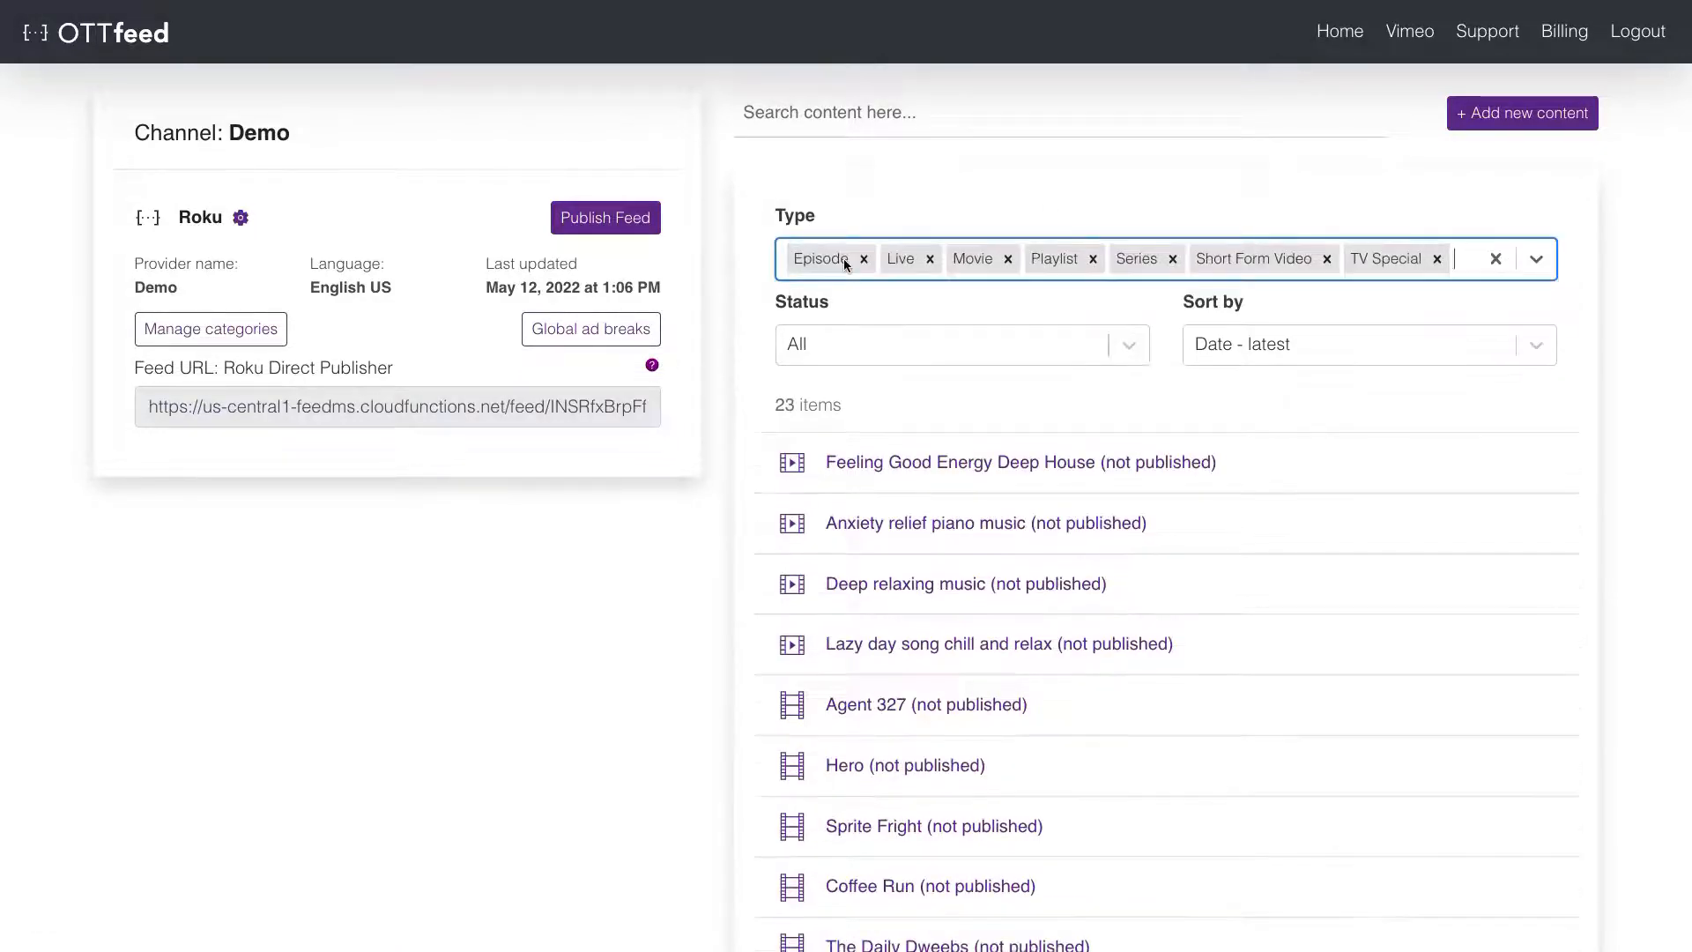
left_click(863, 258)
left_click(842, 257)
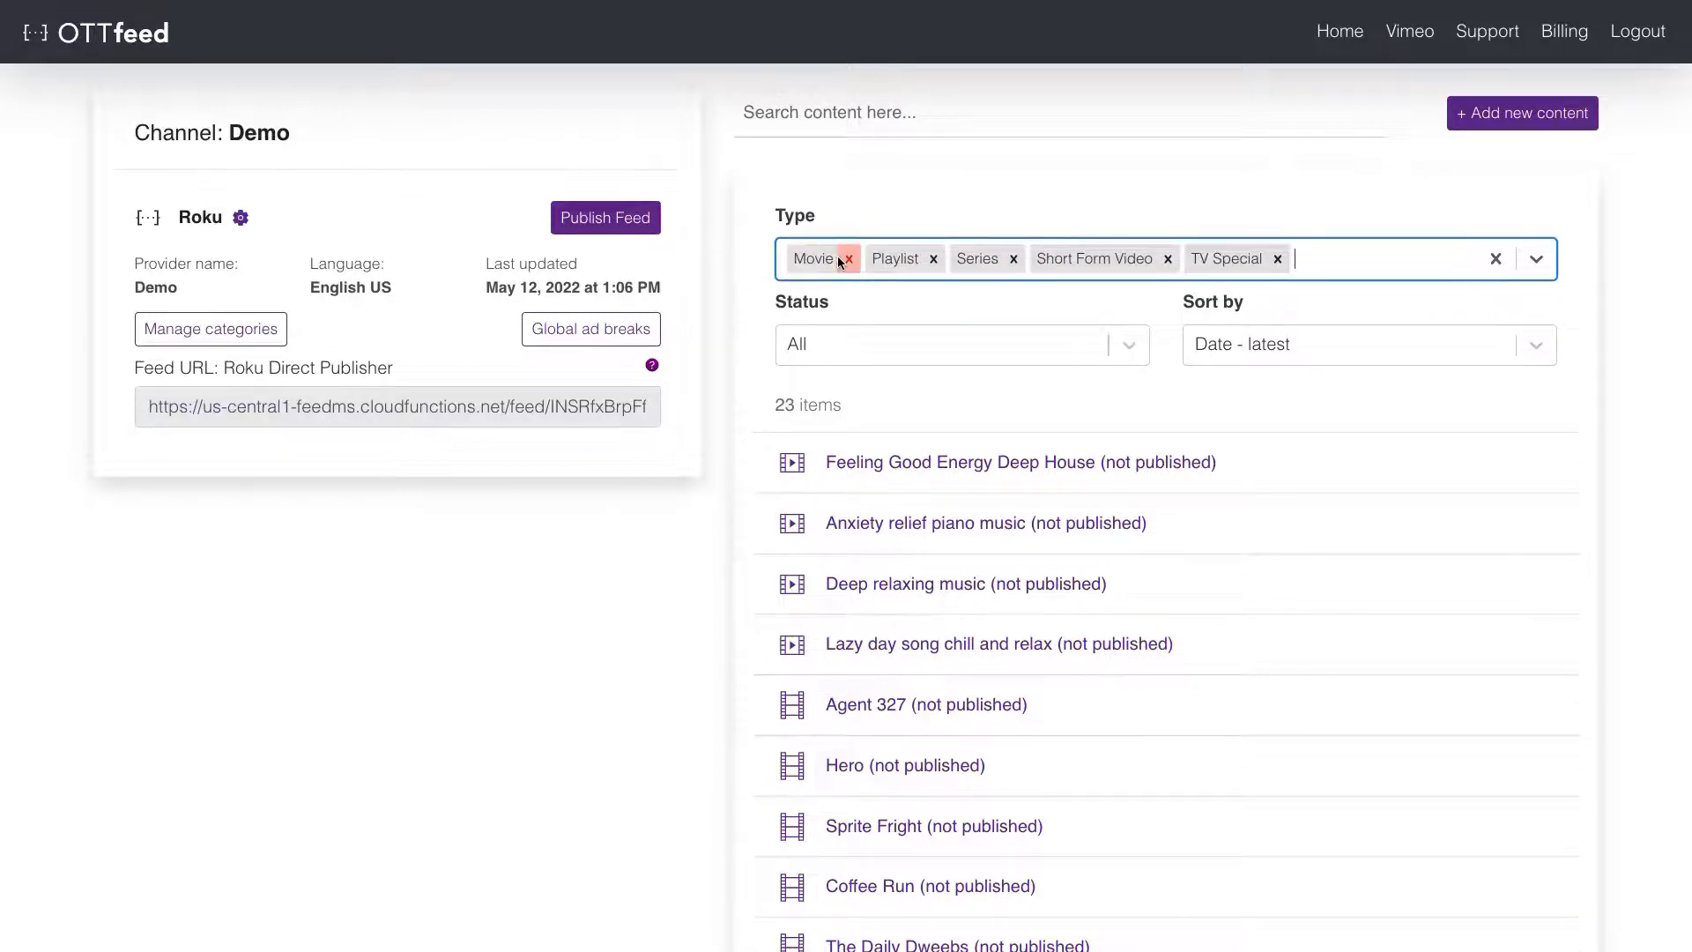
left_click(931, 260)
left_click(929, 261)
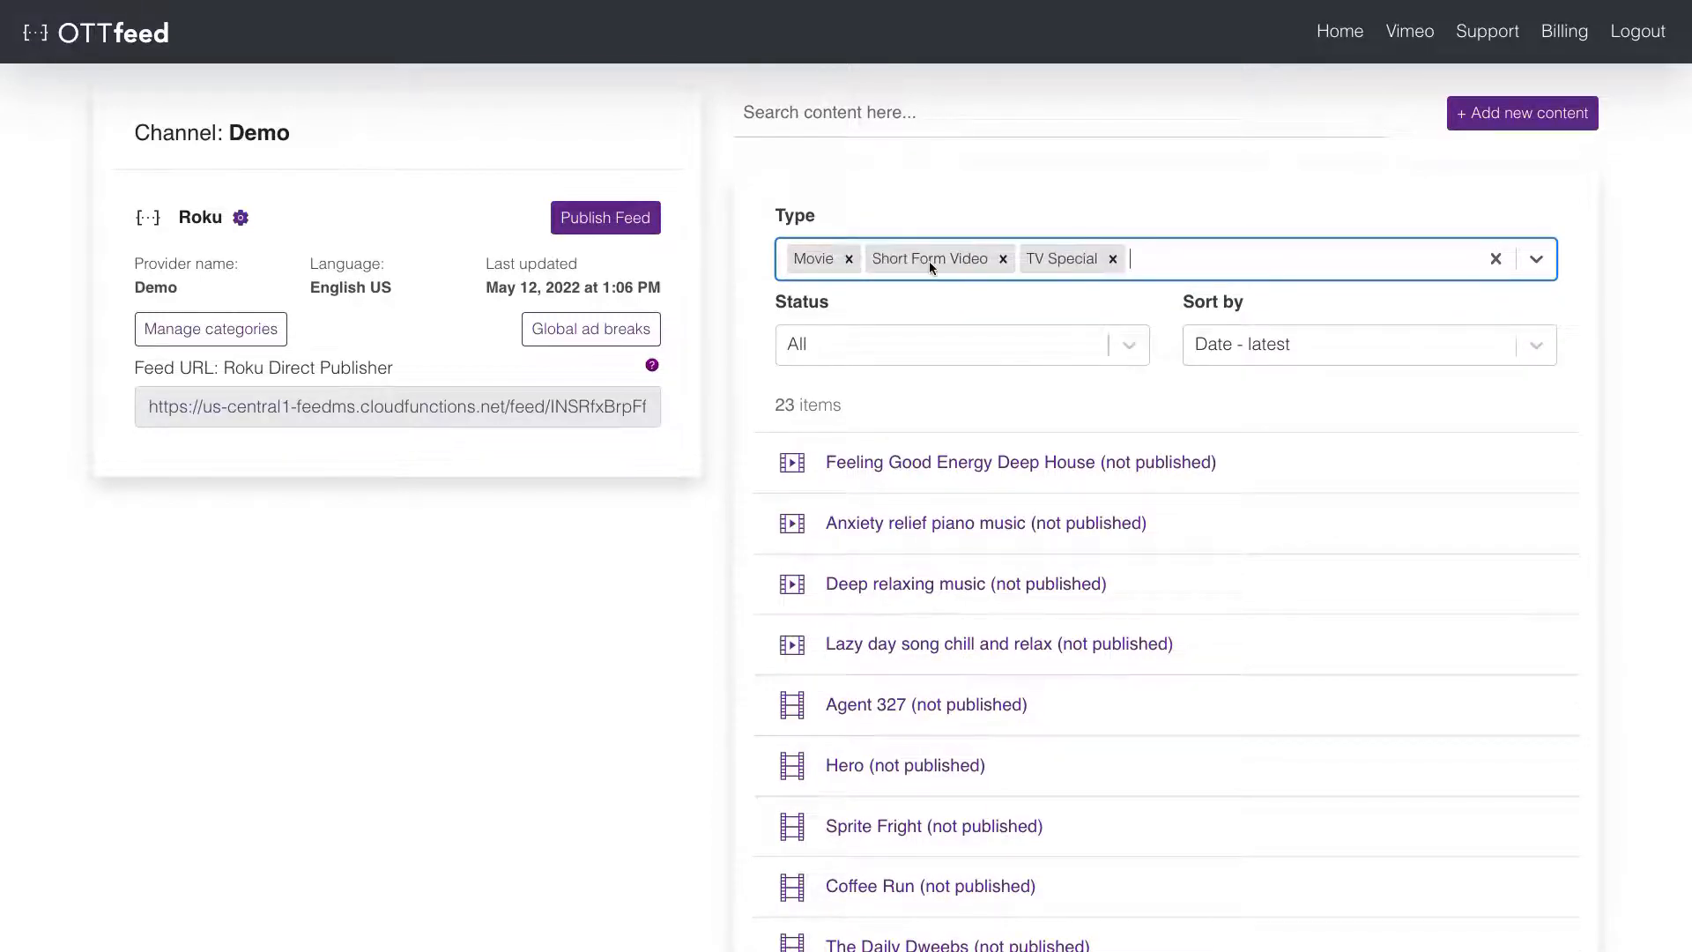
left_click(1002, 258)
left_click(963, 257)
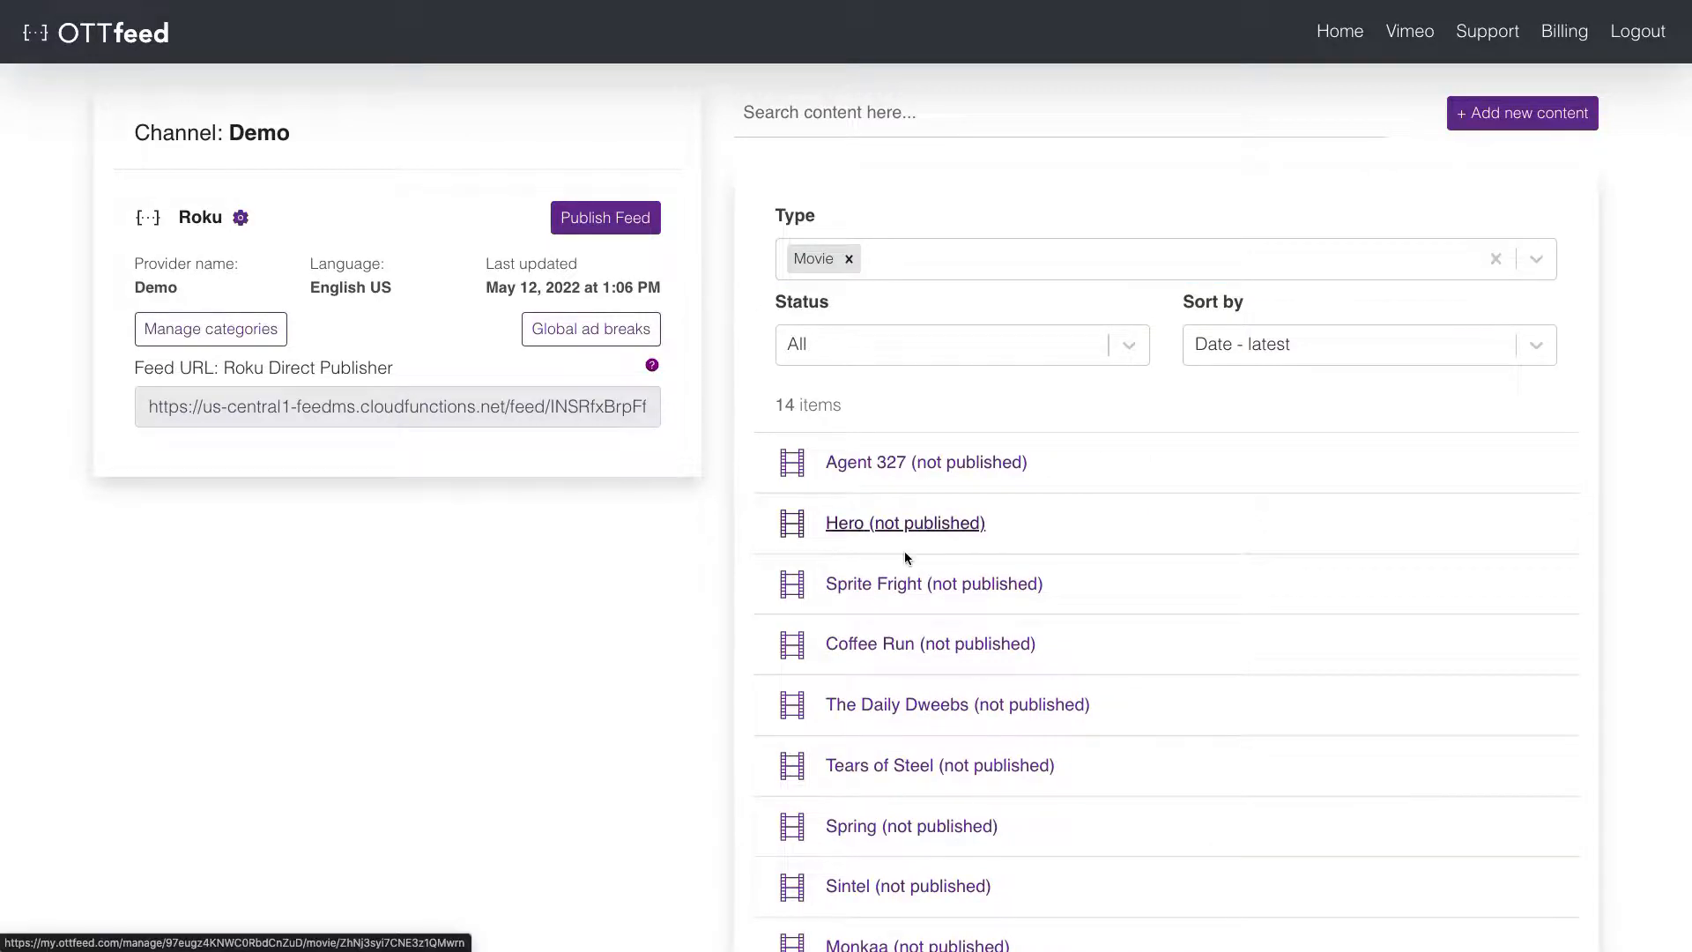
left_click(919, 524)
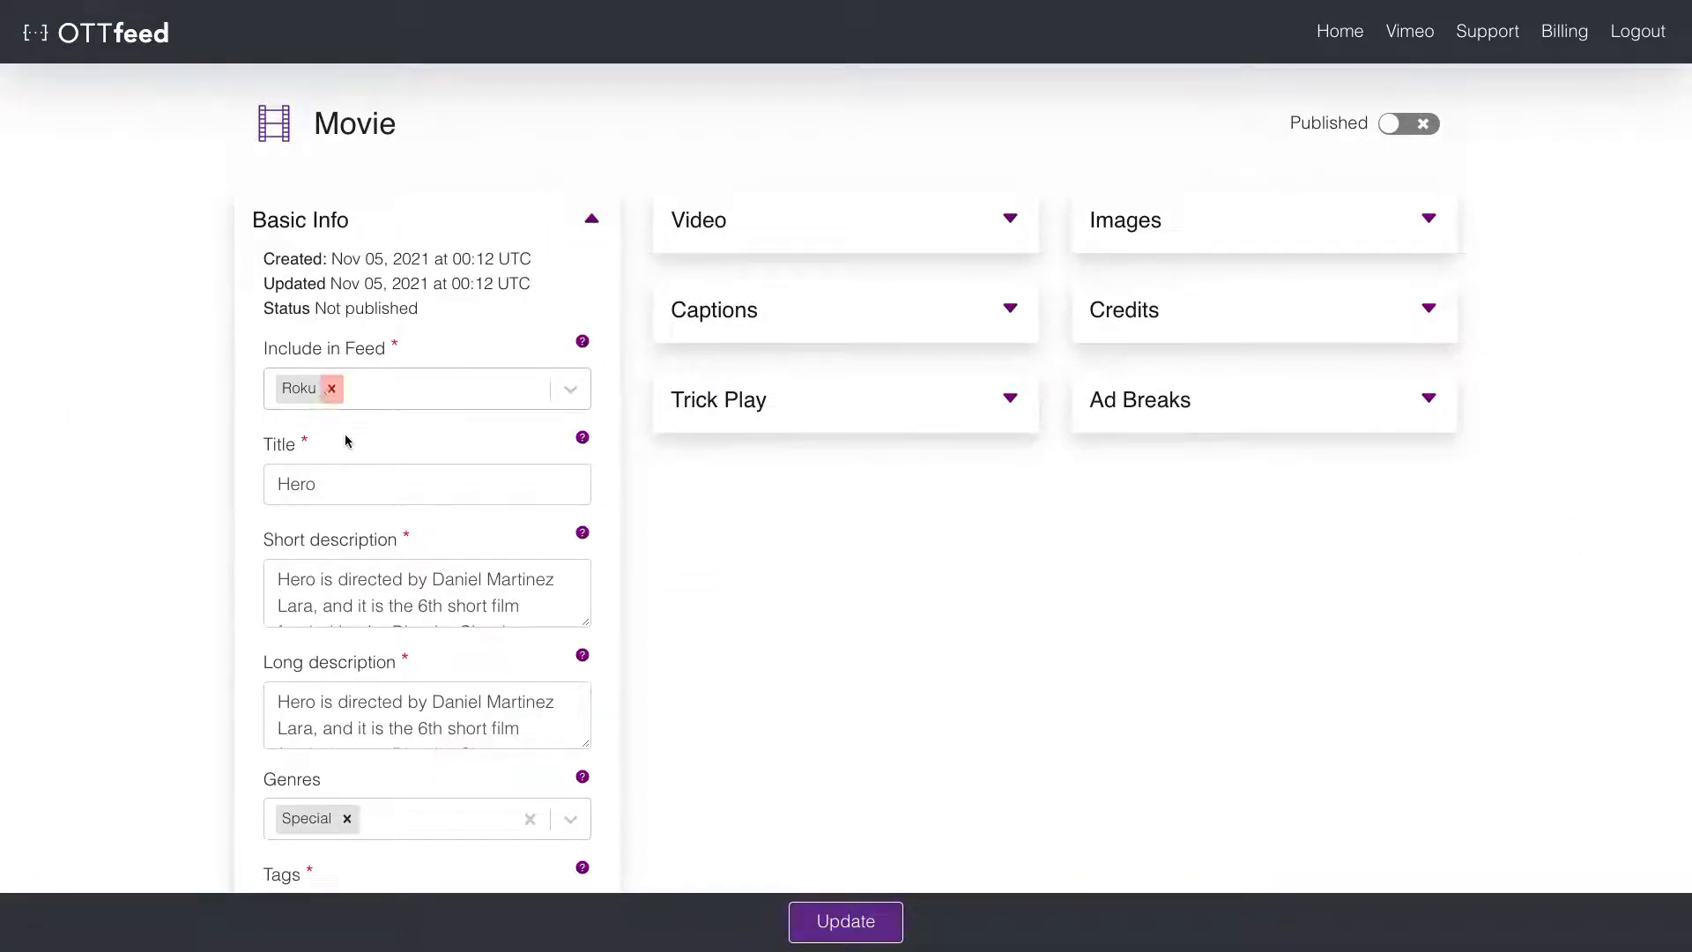
- Add the shortform tag to the Hero movie
scroll(360, 514, "down", 4)
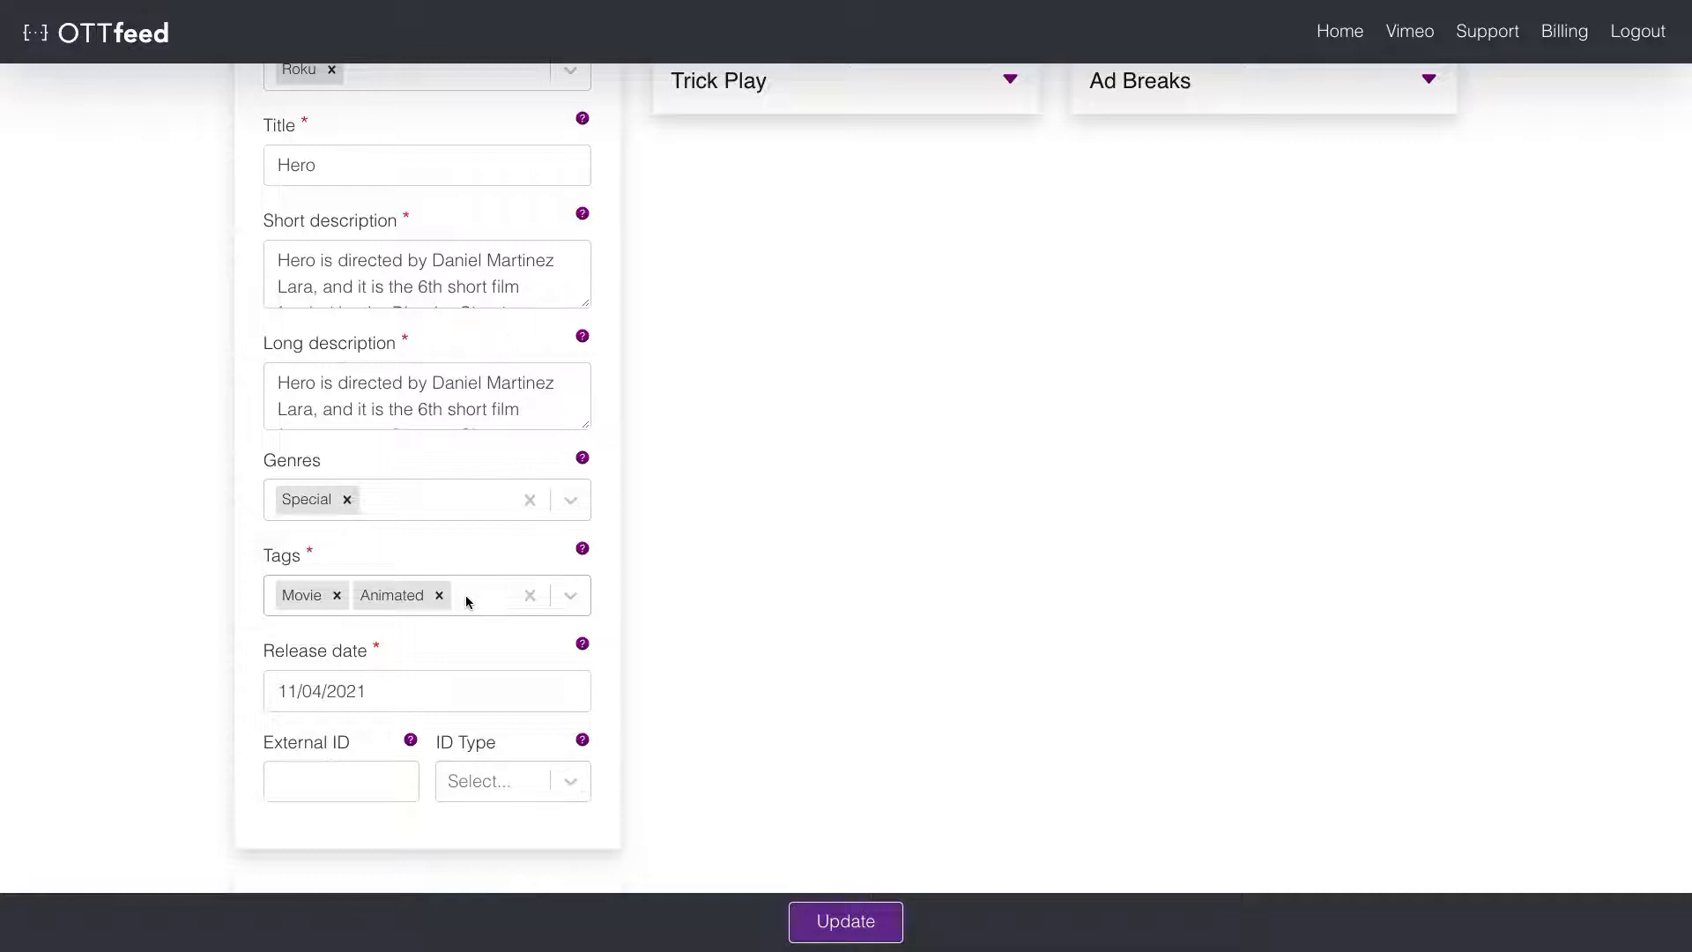
left_click(467, 602)
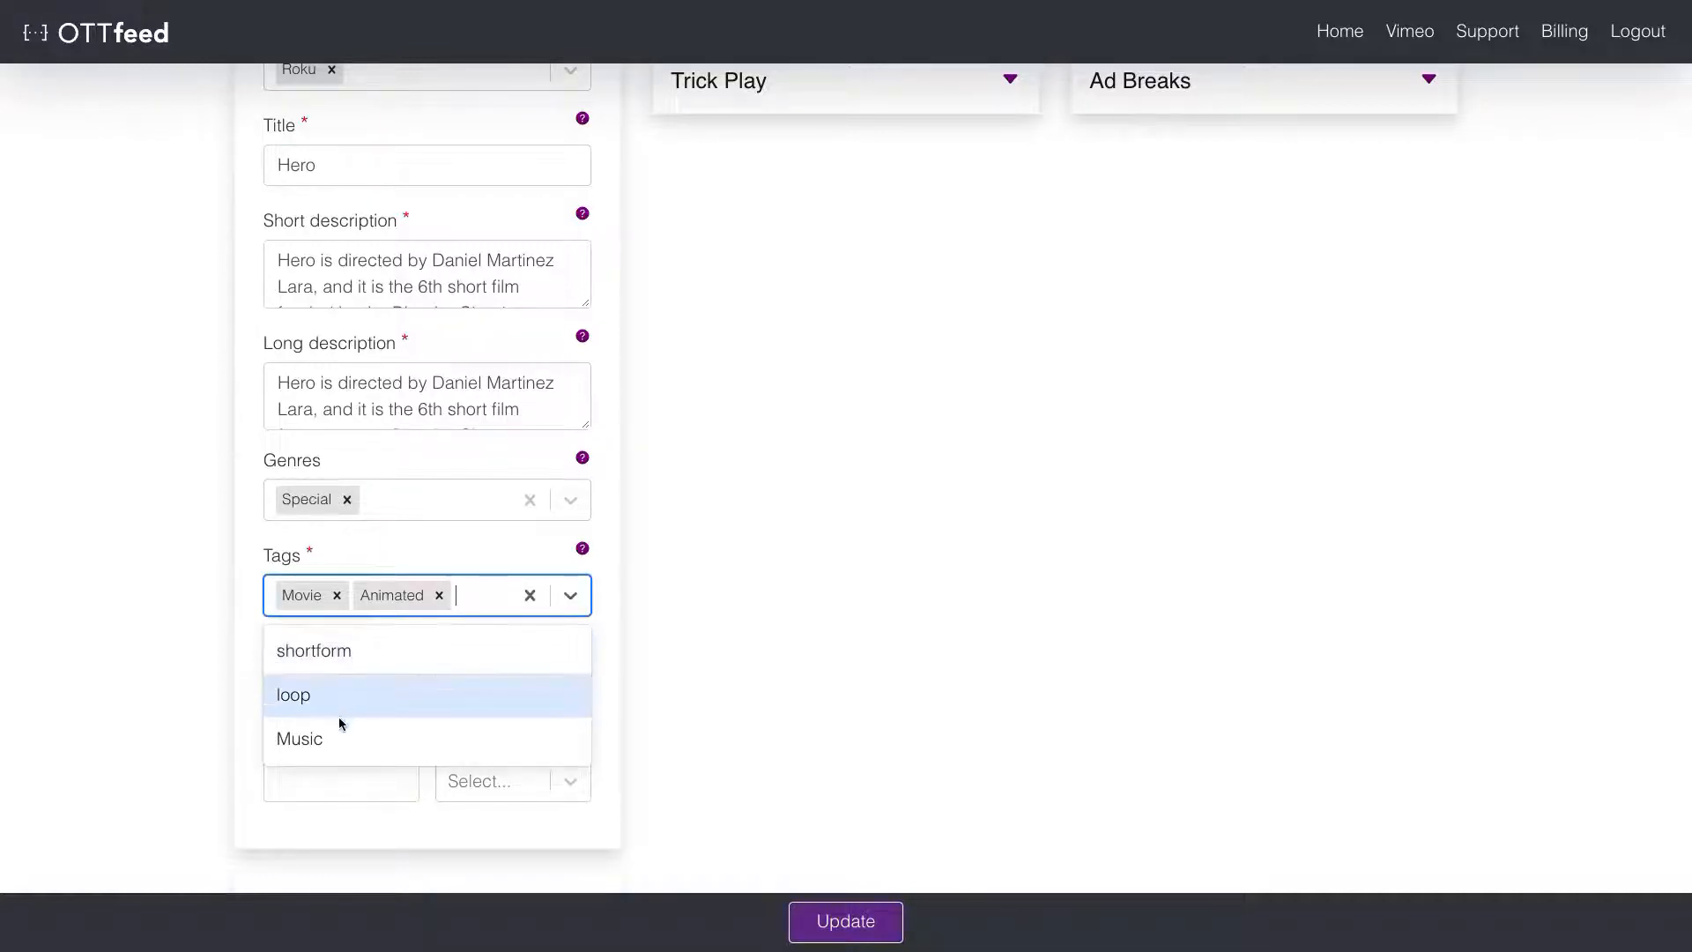
left_click(484, 594)
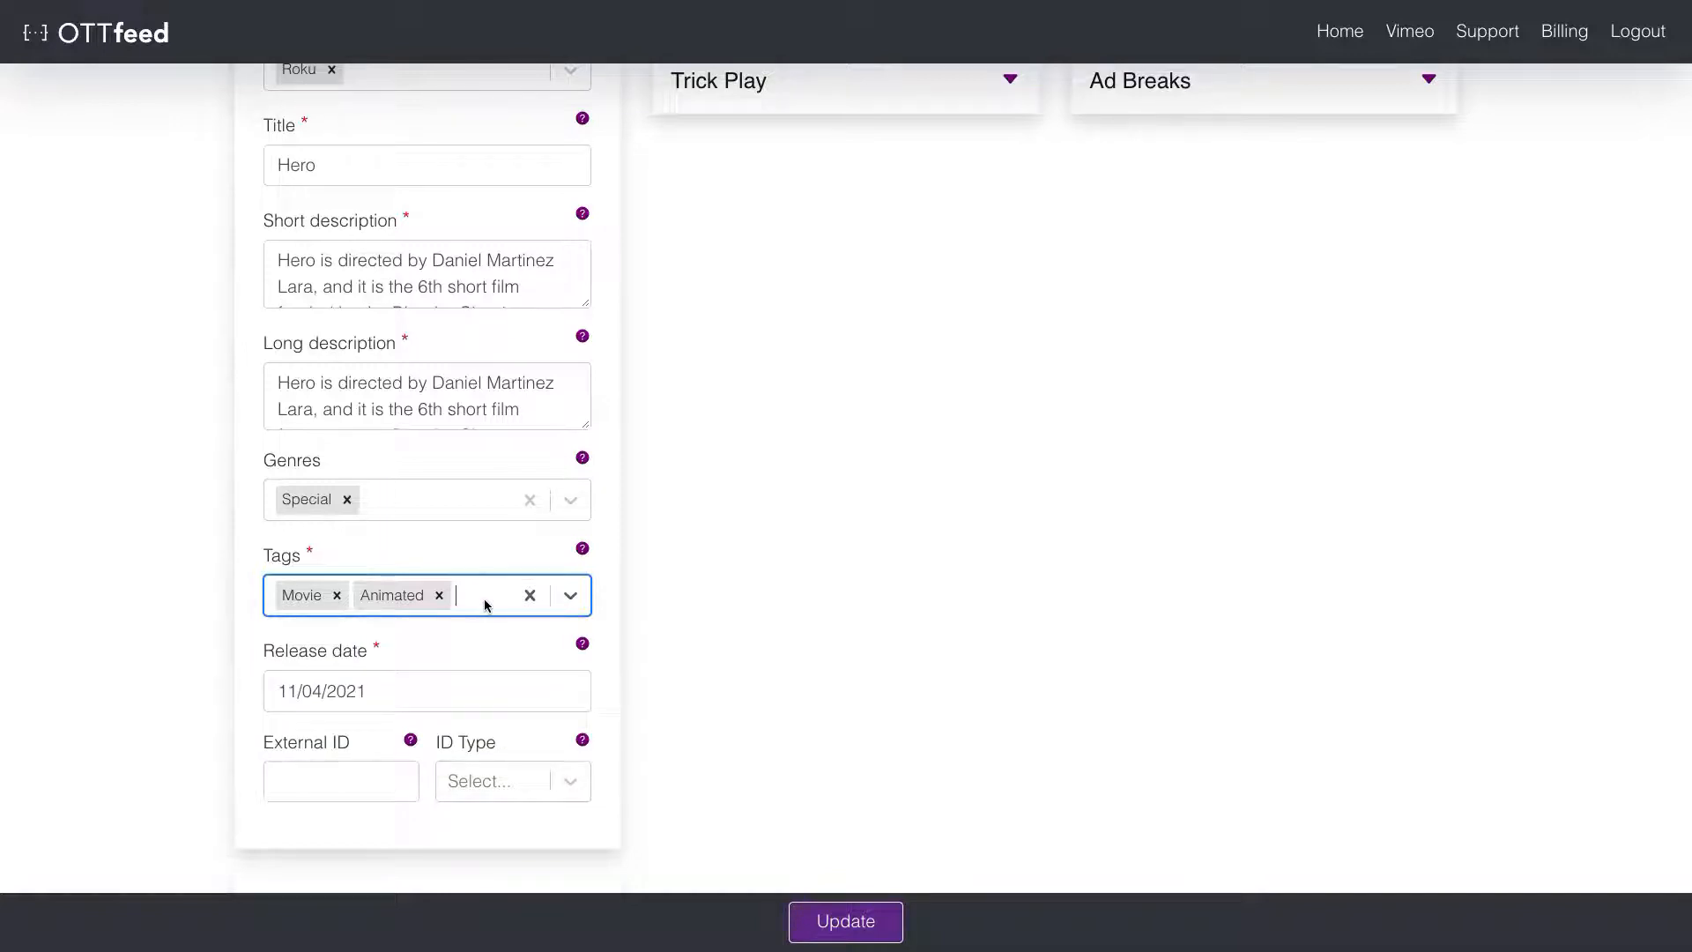
type("sh")
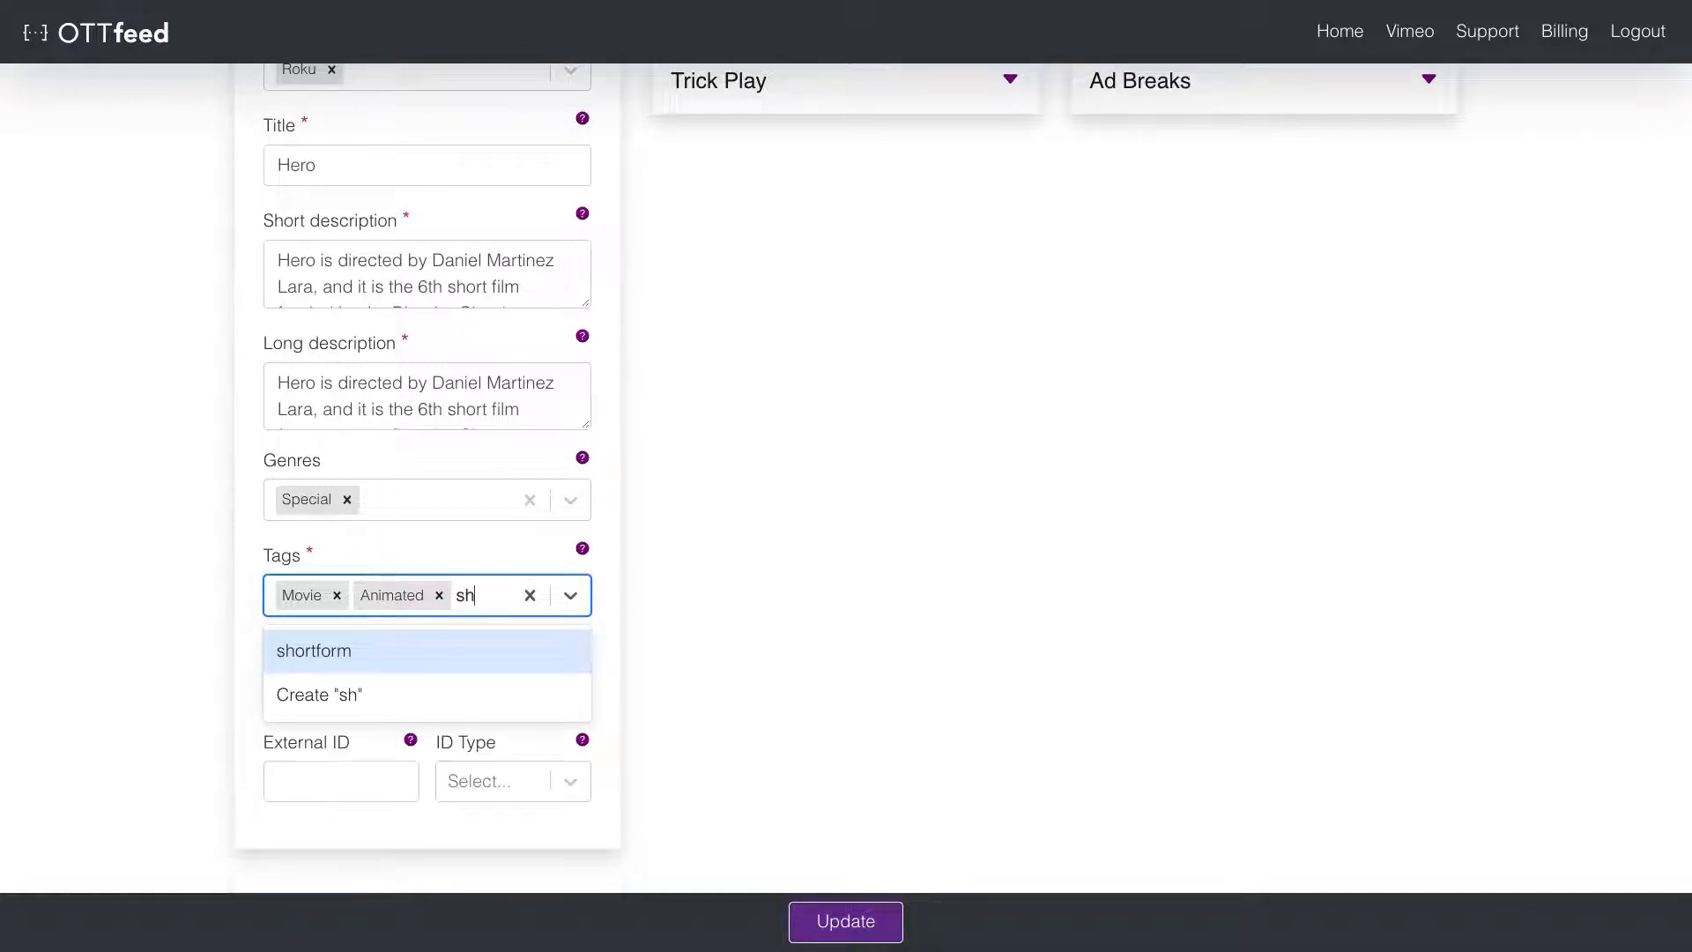
type("o")
left_click(337, 649)
- Publish Hero and return to the Demo channel home page
scroll(538, 353, "up", 4)
left_click(520, 215)
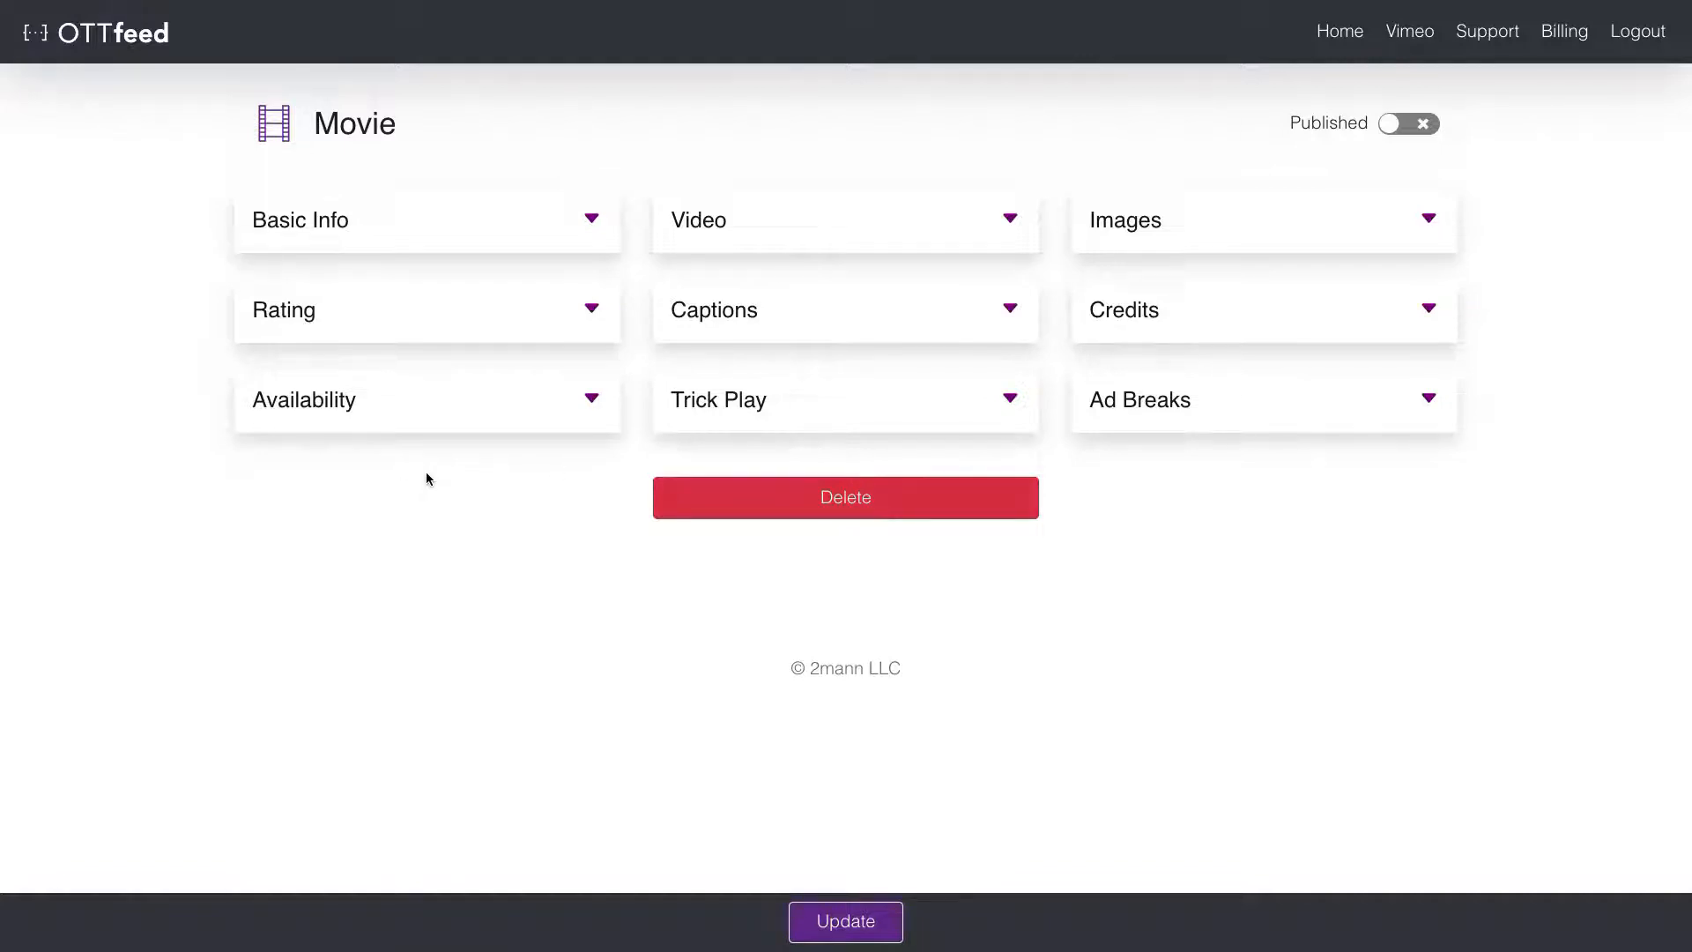
left_click(1427, 125)
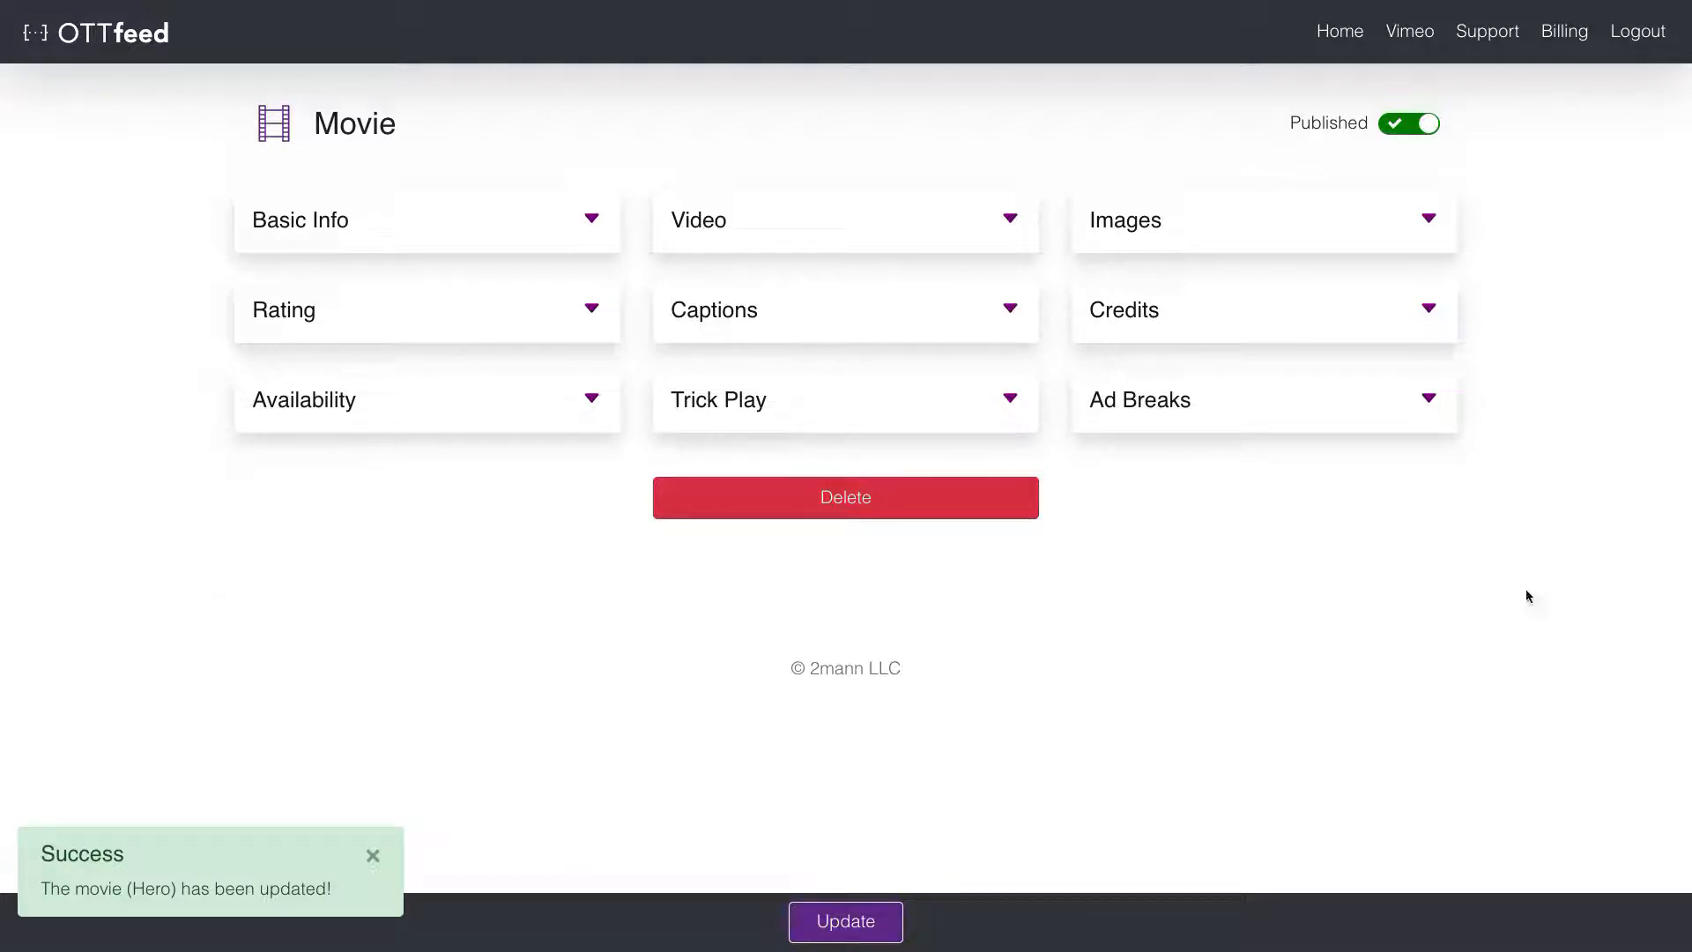
left_click(1337, 40)
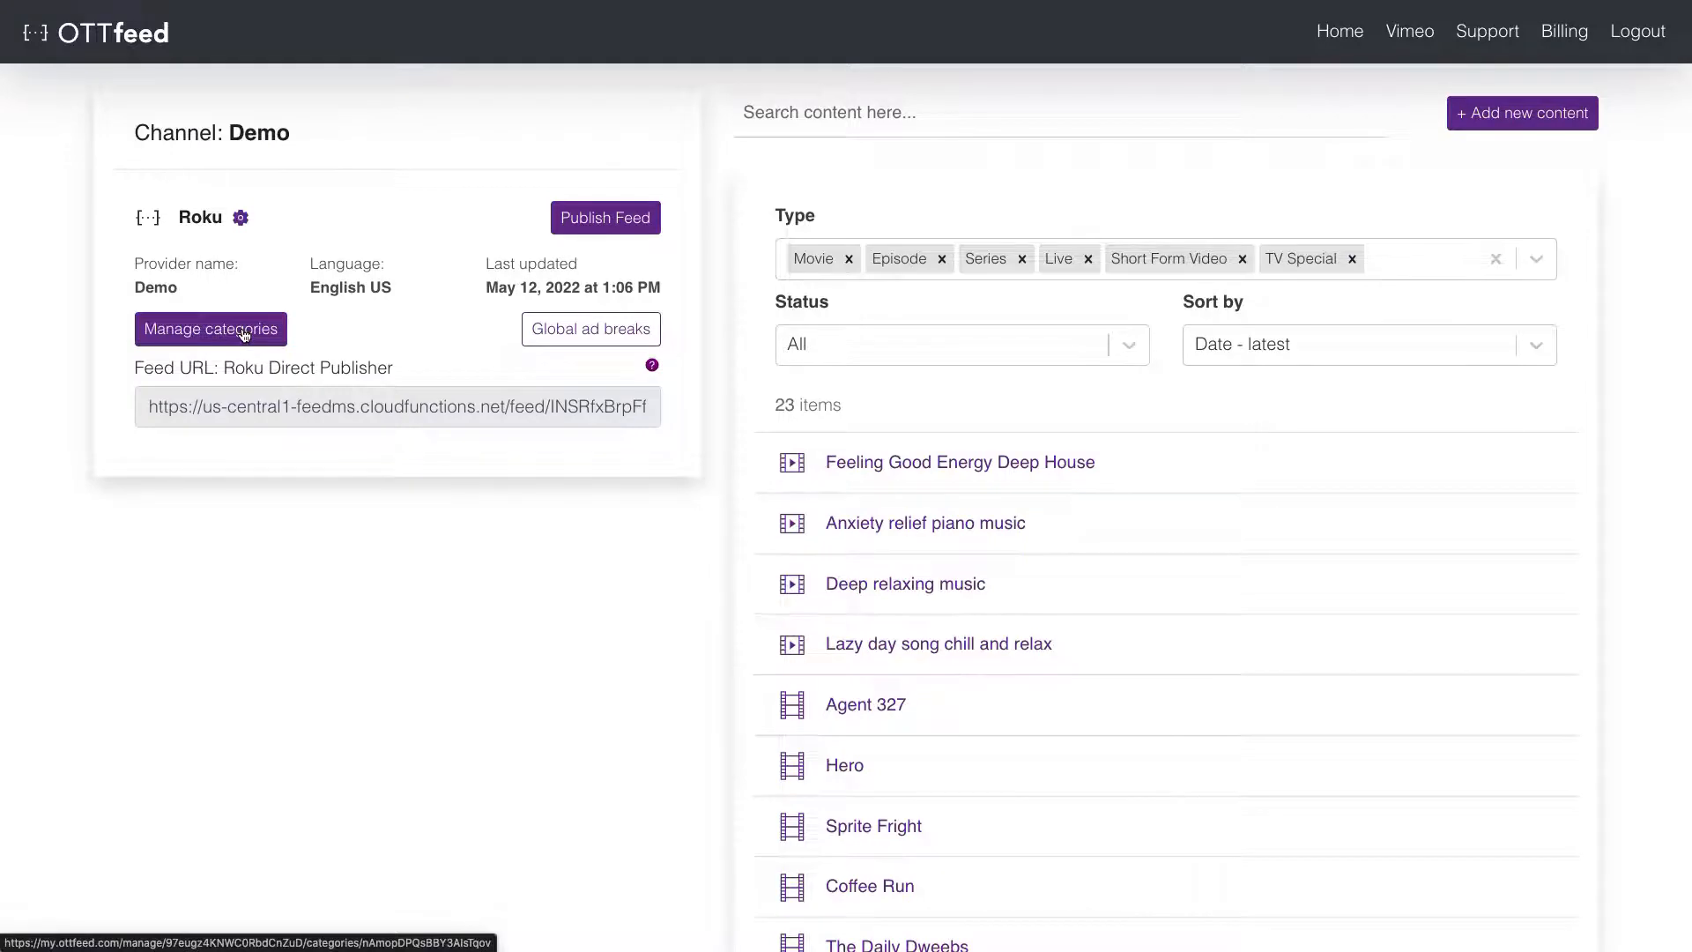
- Start the Roku feed's first category, named Music Videos and based on Tags
left_click(244, 332)
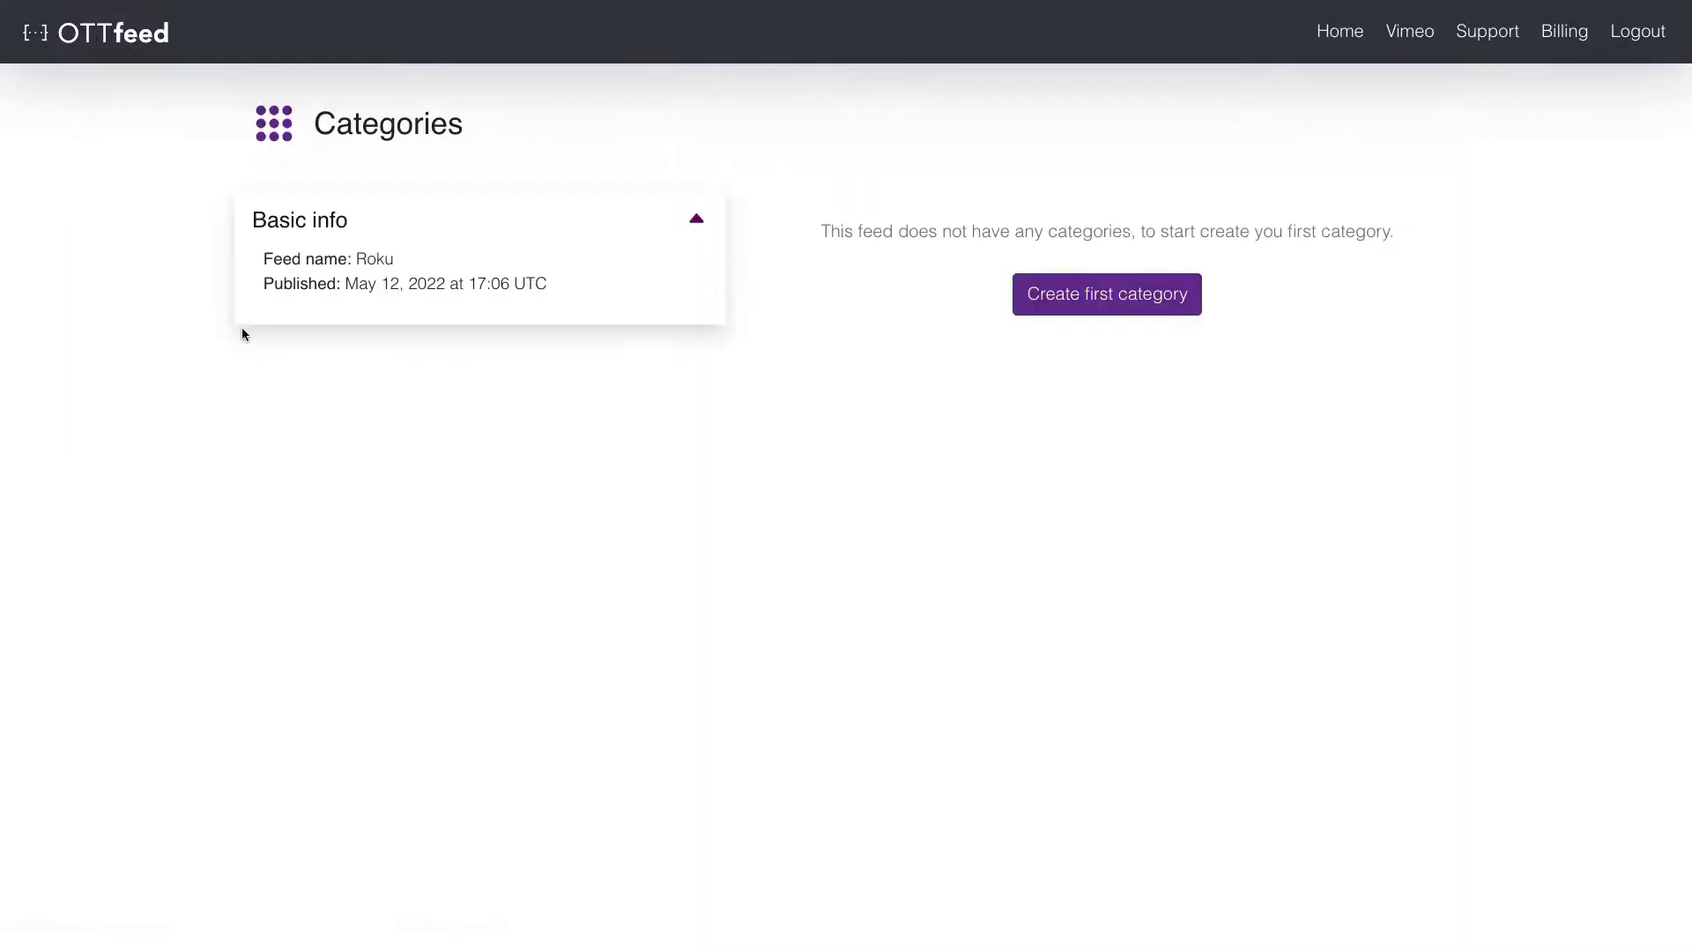
left_click(1134, 299)
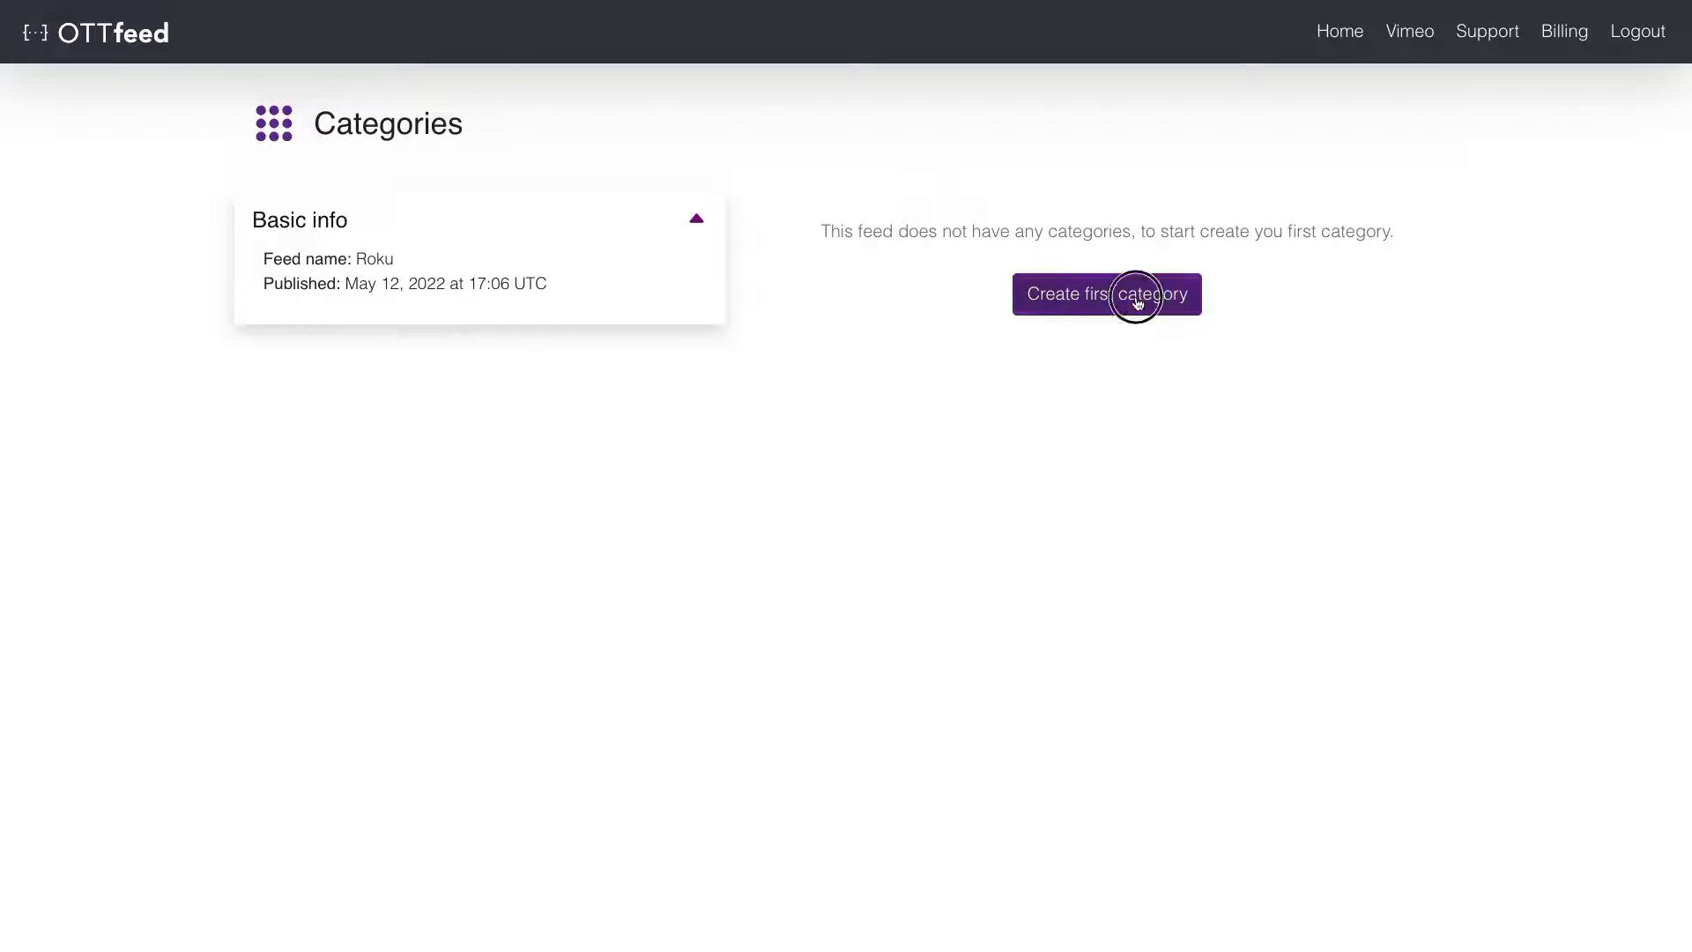
left_click(1054, 336)
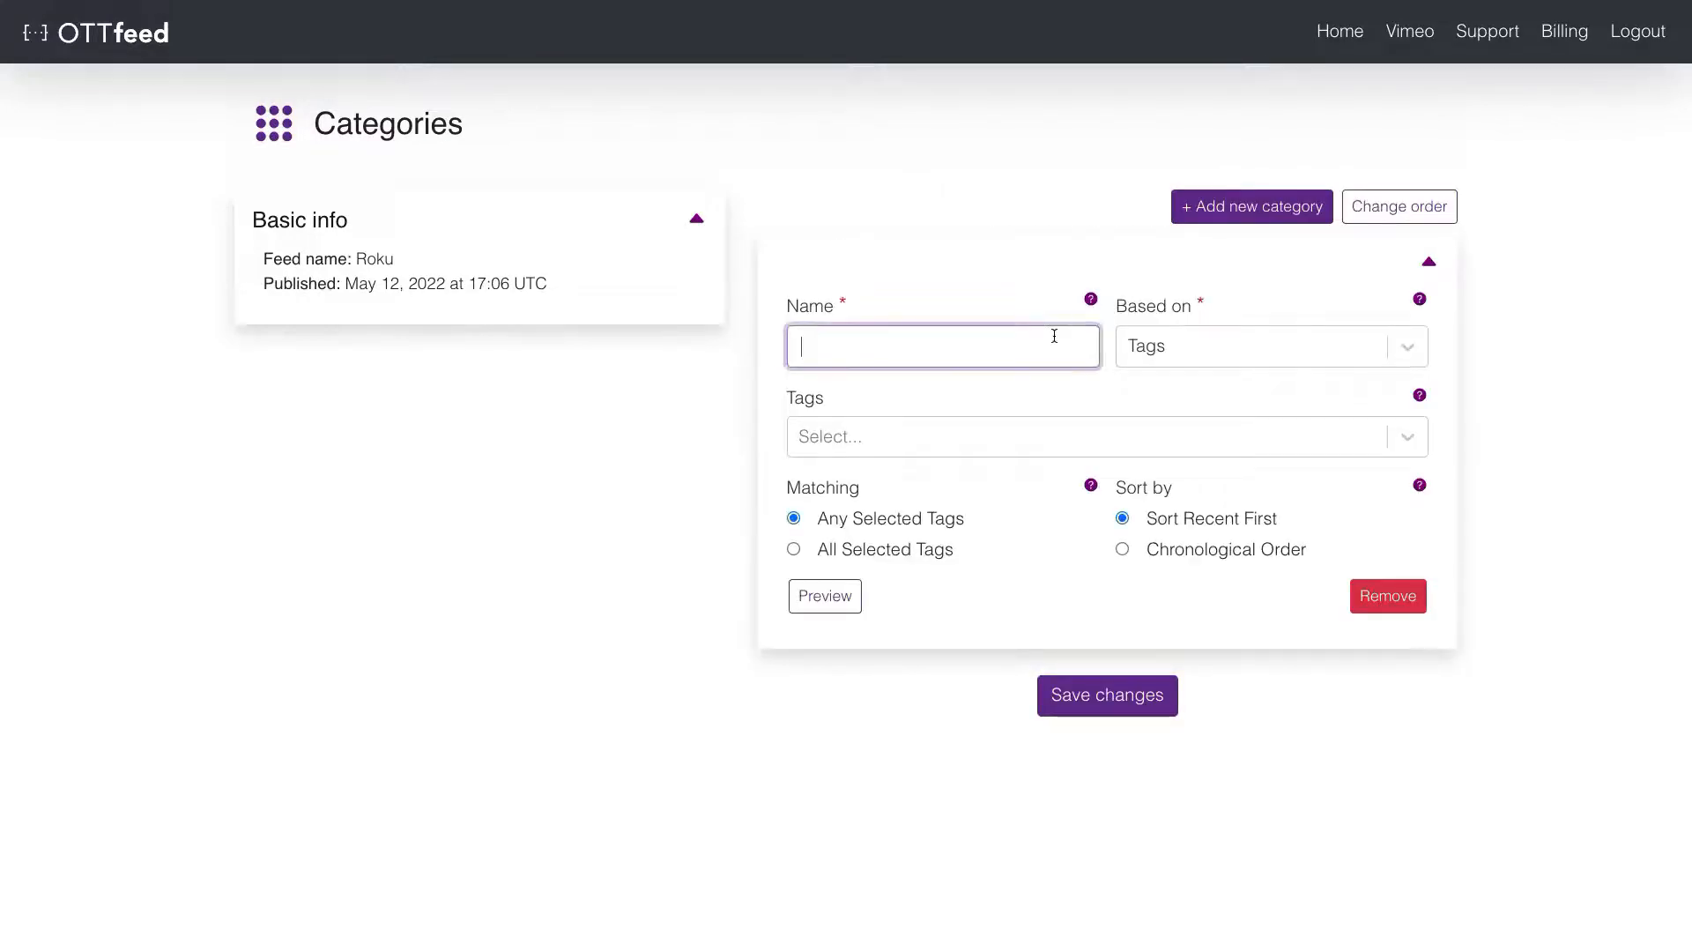
type("Music Videos")
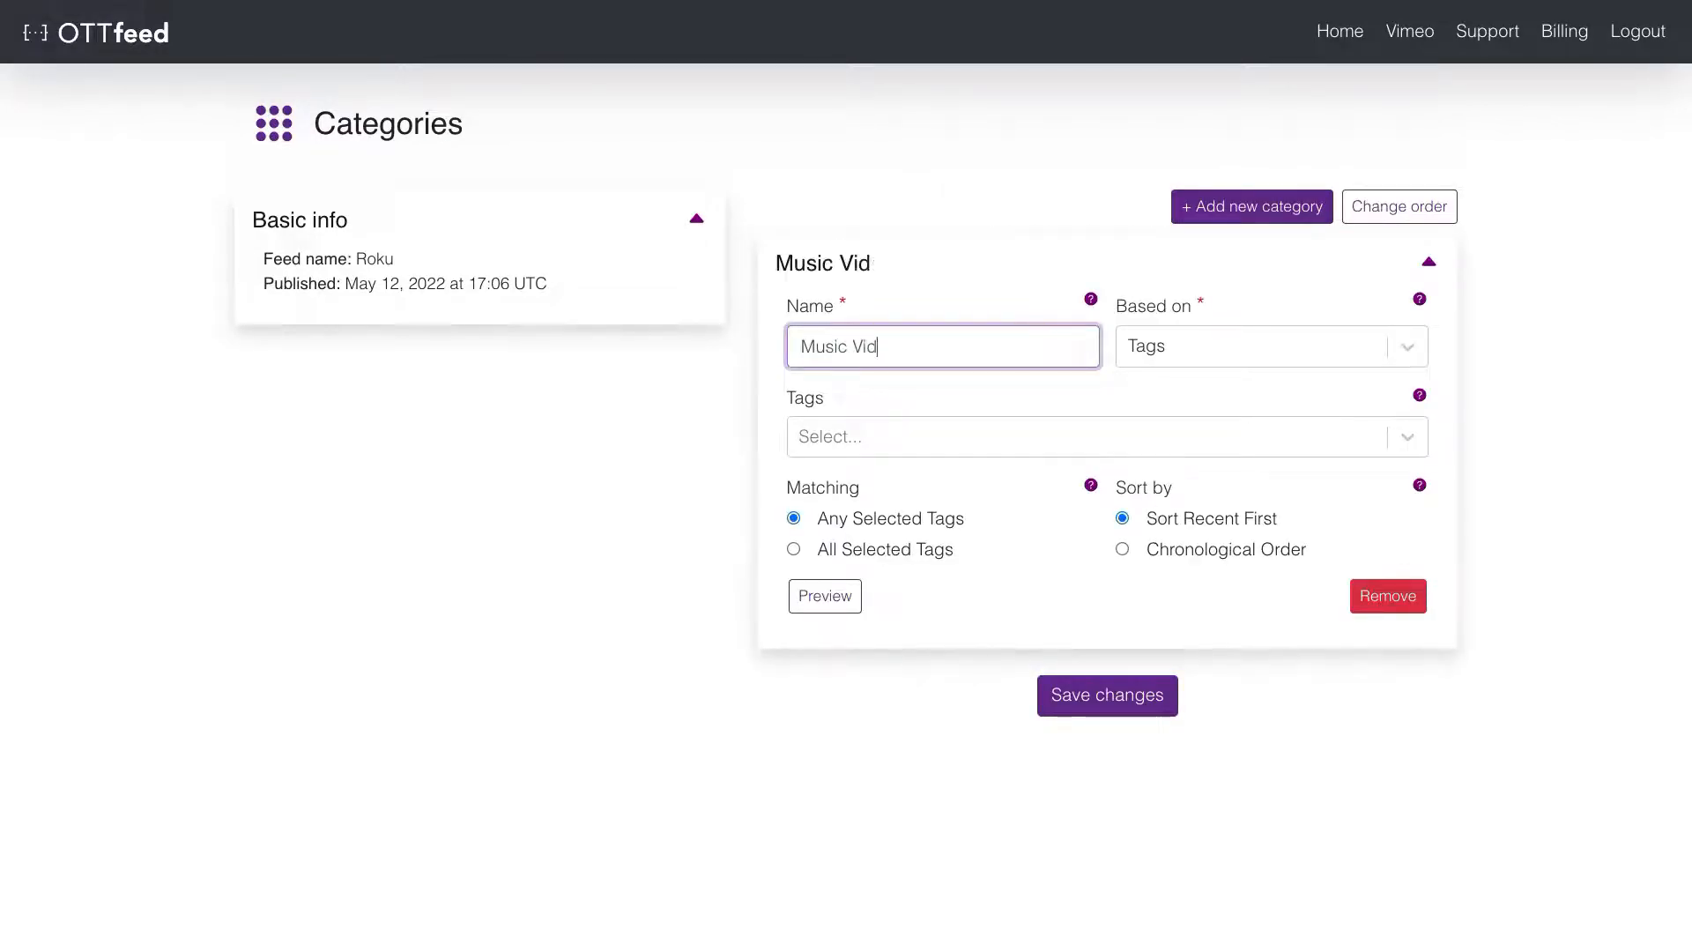
left_click(1261, 351)
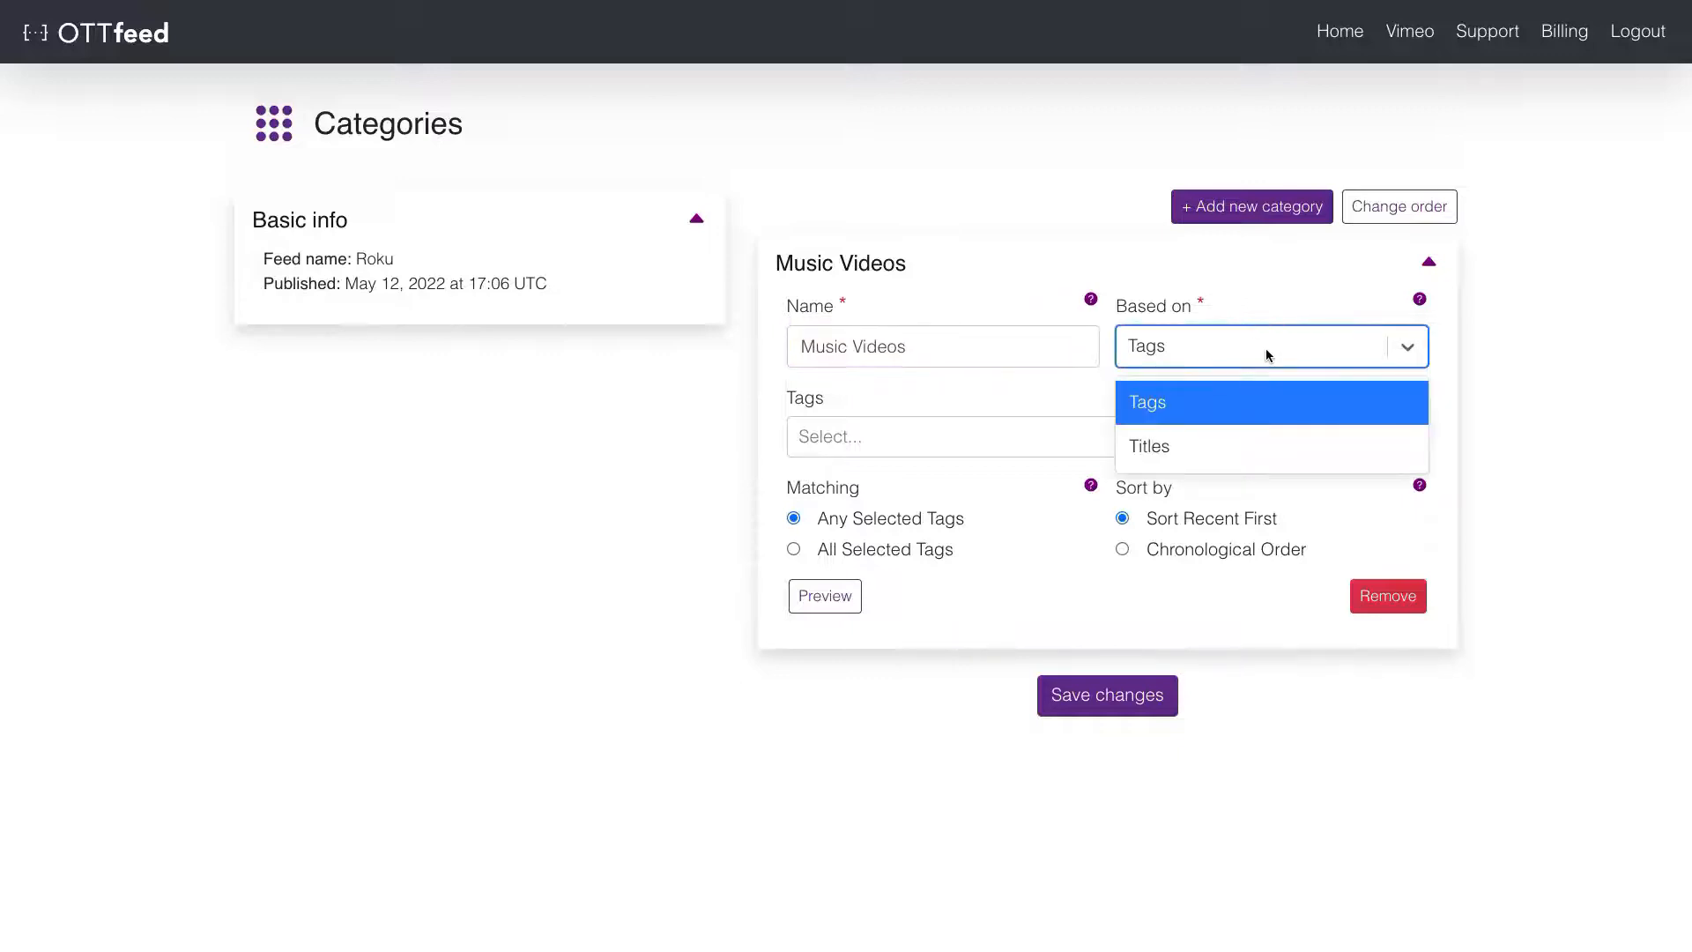
left_click(1235, 394)
- Include the Music tag, preview the category's videos, and save Music Videos
left_click(929, 426)
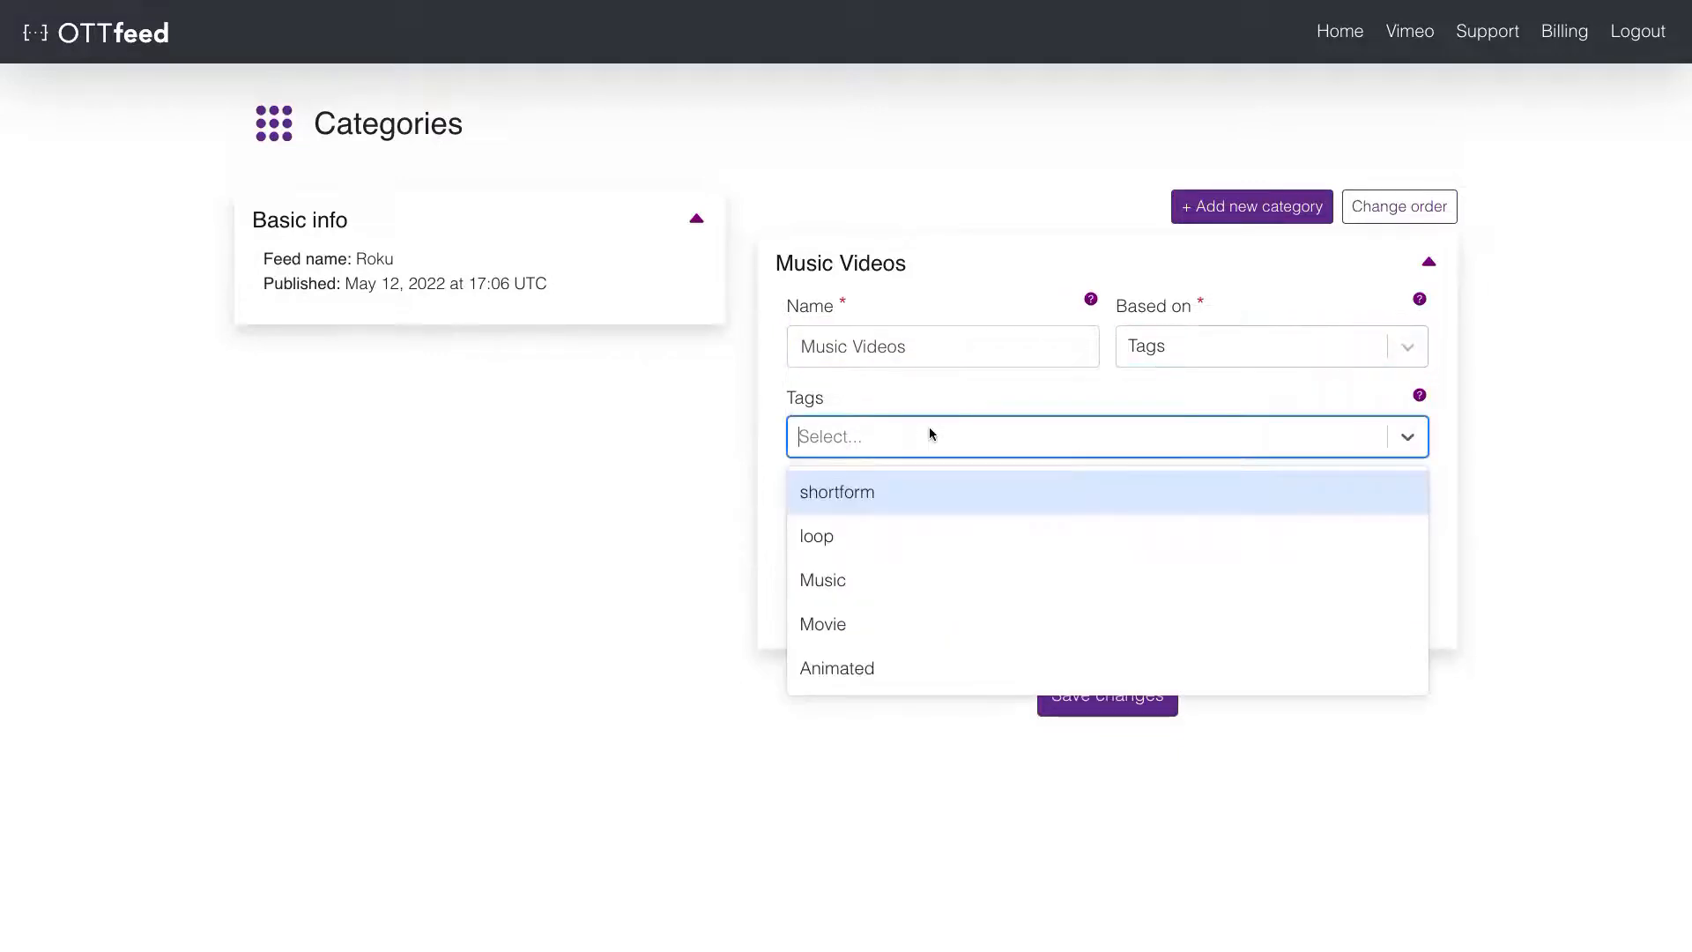
left_click(891, 579)
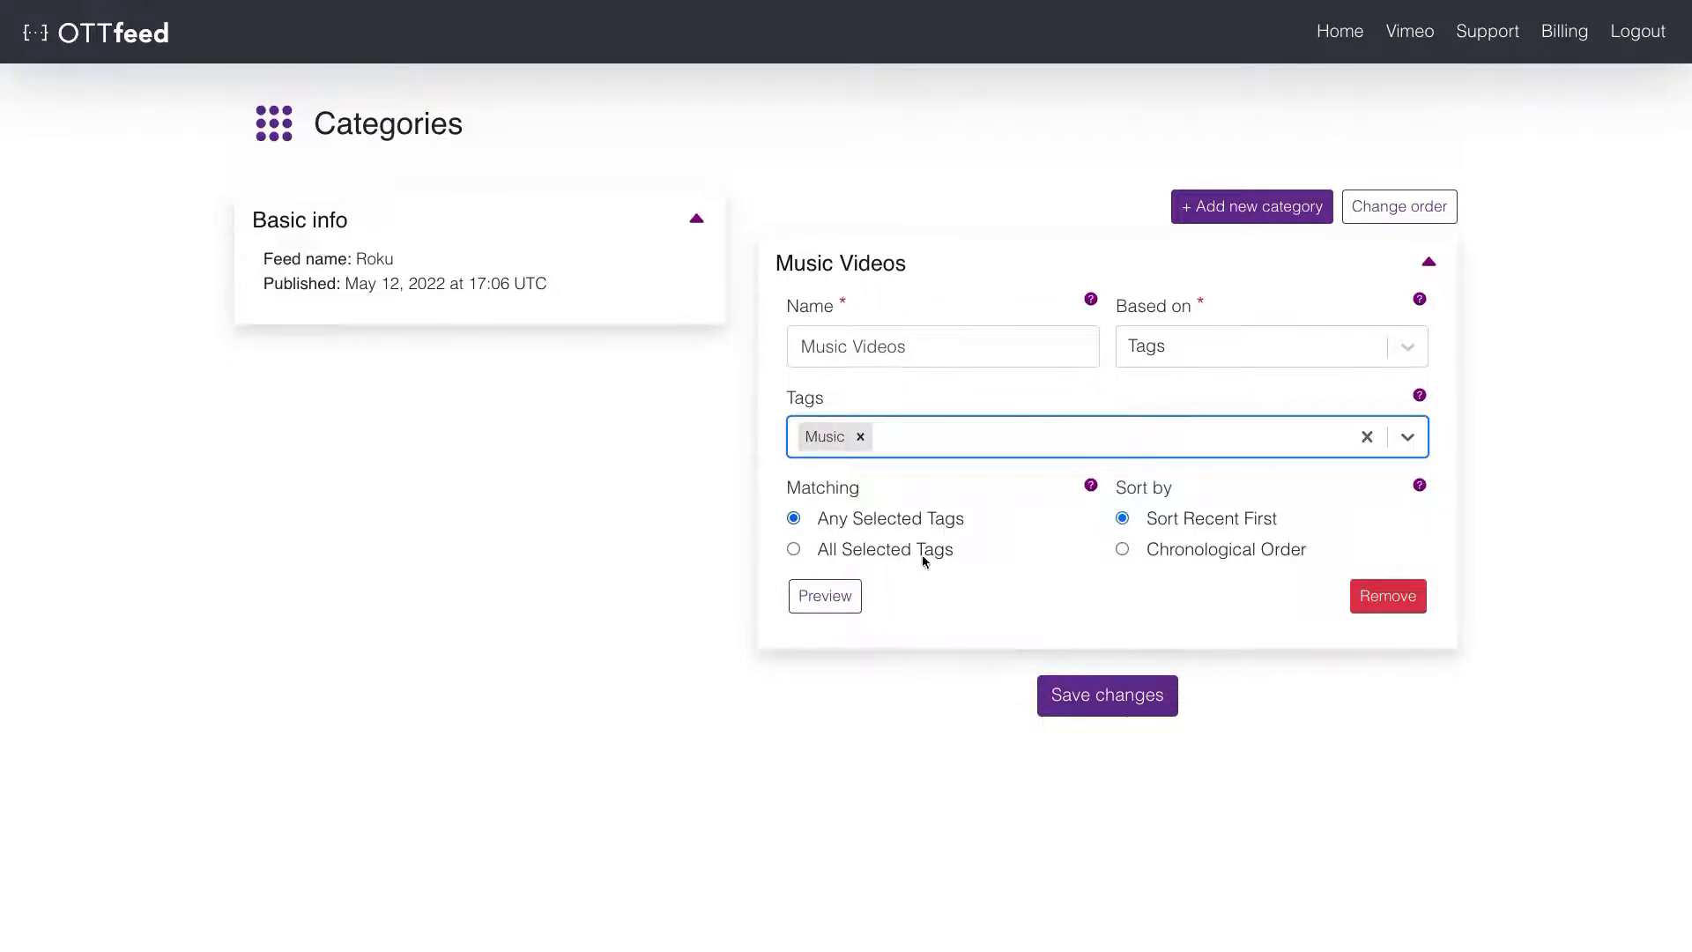
left_click(844, 605)
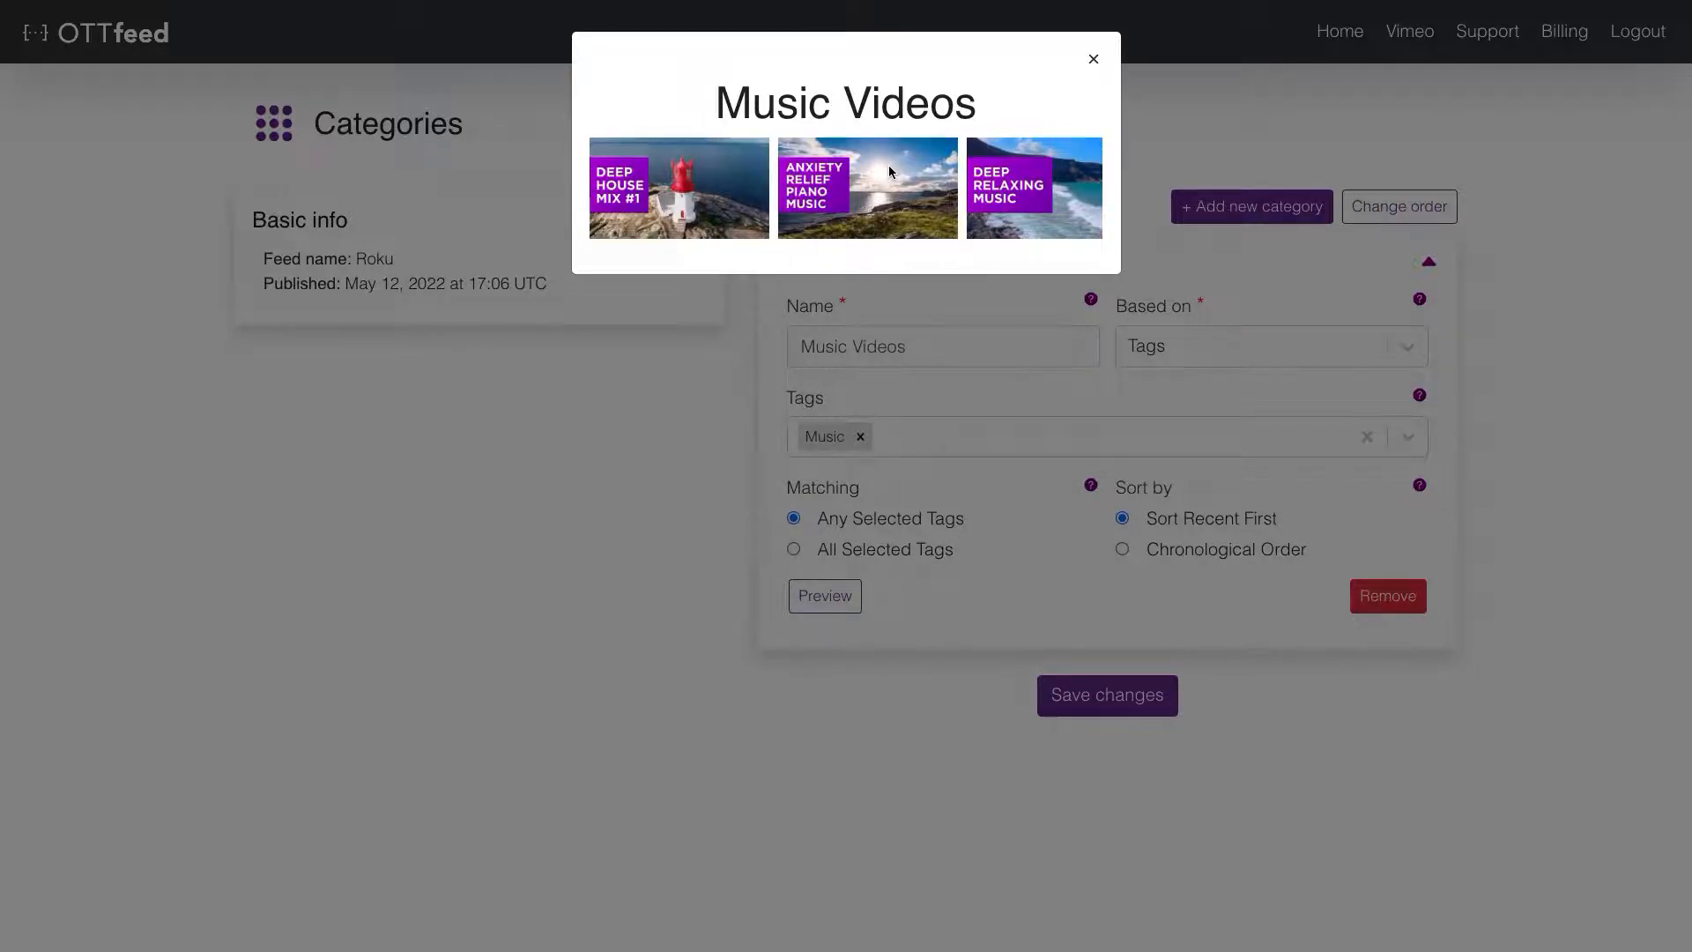
left_click(1095, 58)
left_click(1083, 692)
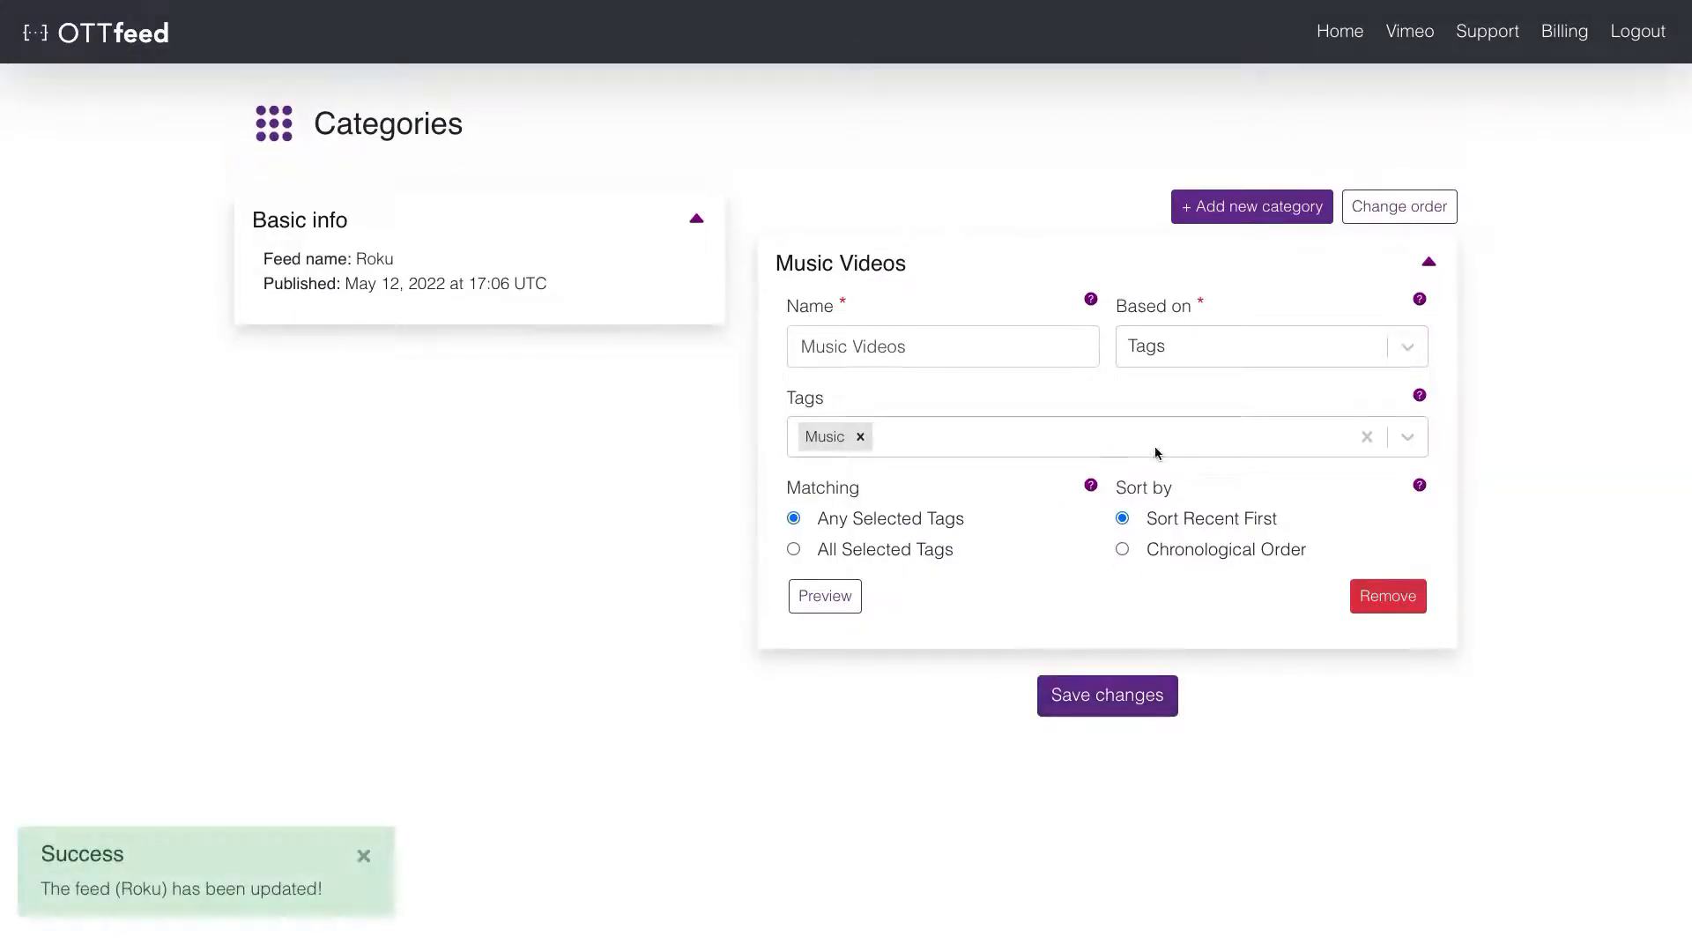
left_click(1243, 208)
- Name the new category Loop Videos and base it on chosen content titles
left_click(878, 425)
type("Loop Videos")
left_click(1210, 436)
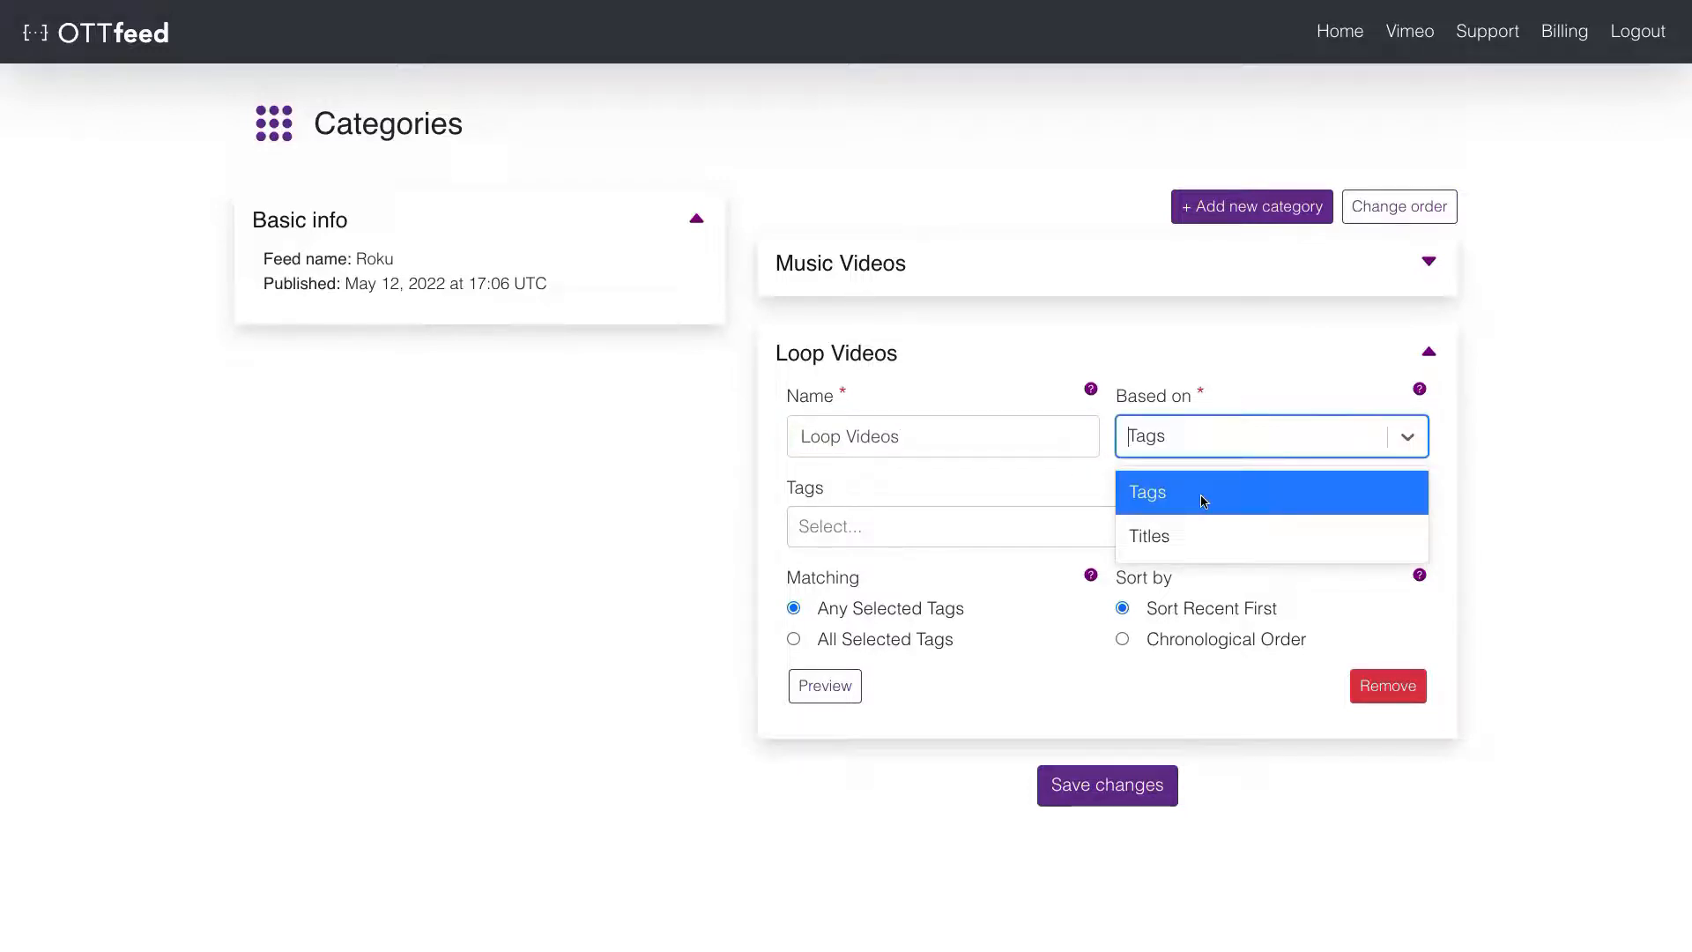
left_click(1189, 534)
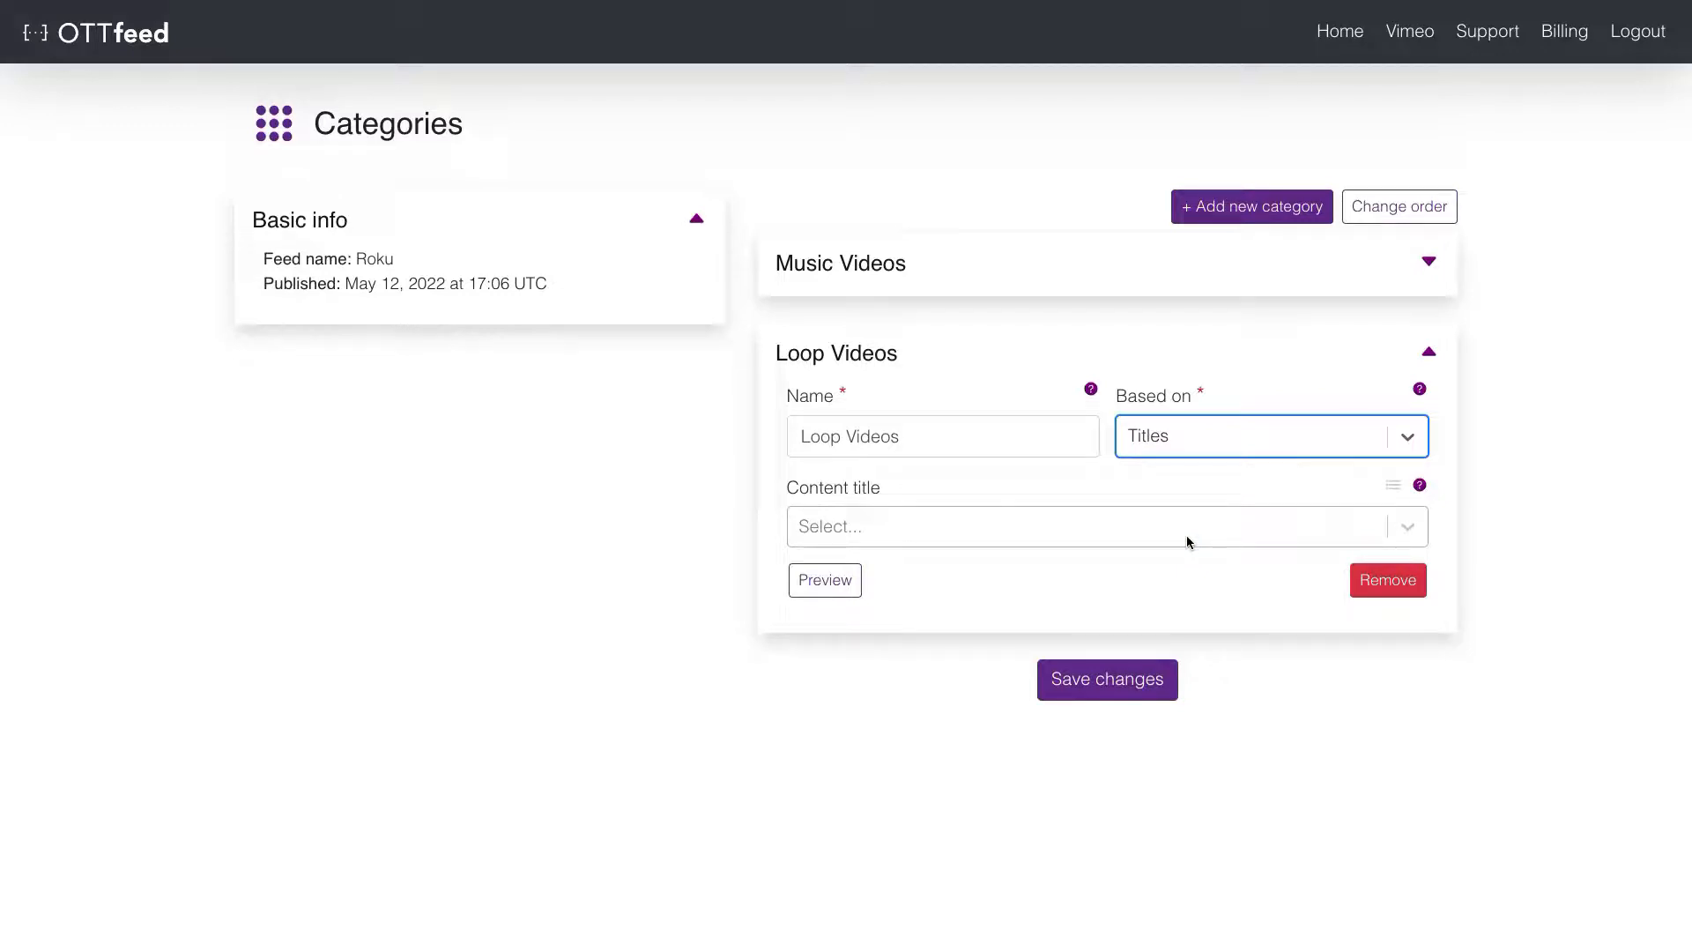
- Add five Loop titles, from Jane Finds a New Job to Mark Meets Jane
left_click(1190, 540)
type("loop")
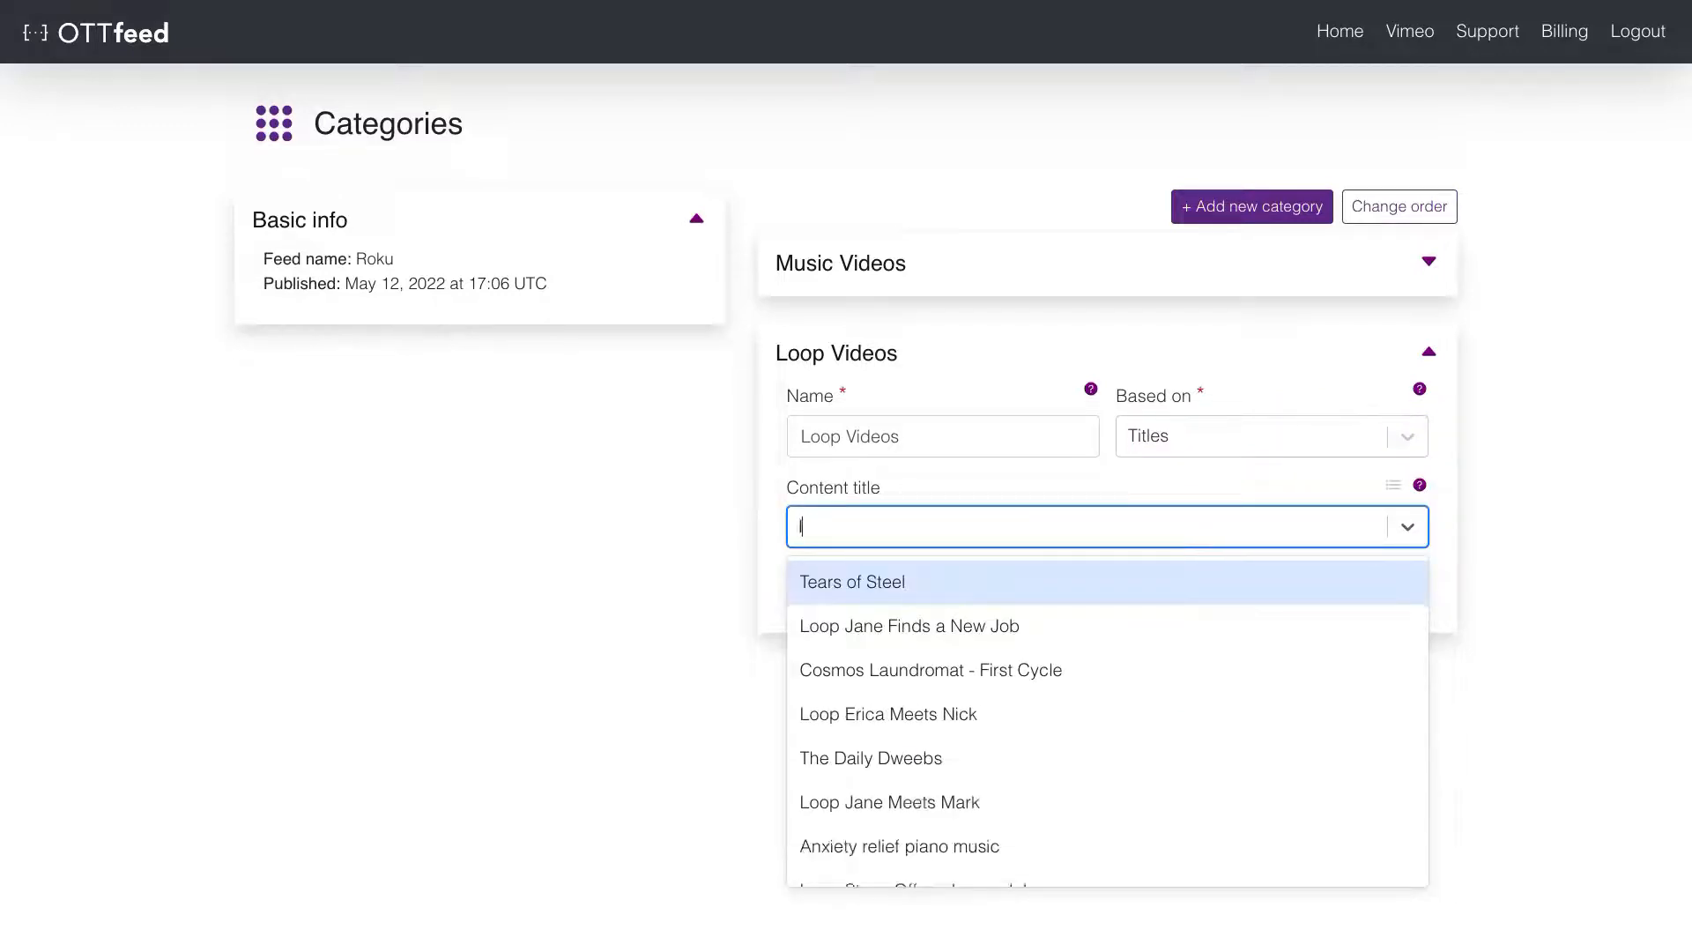
left_click(1134, 582)
type("loop")
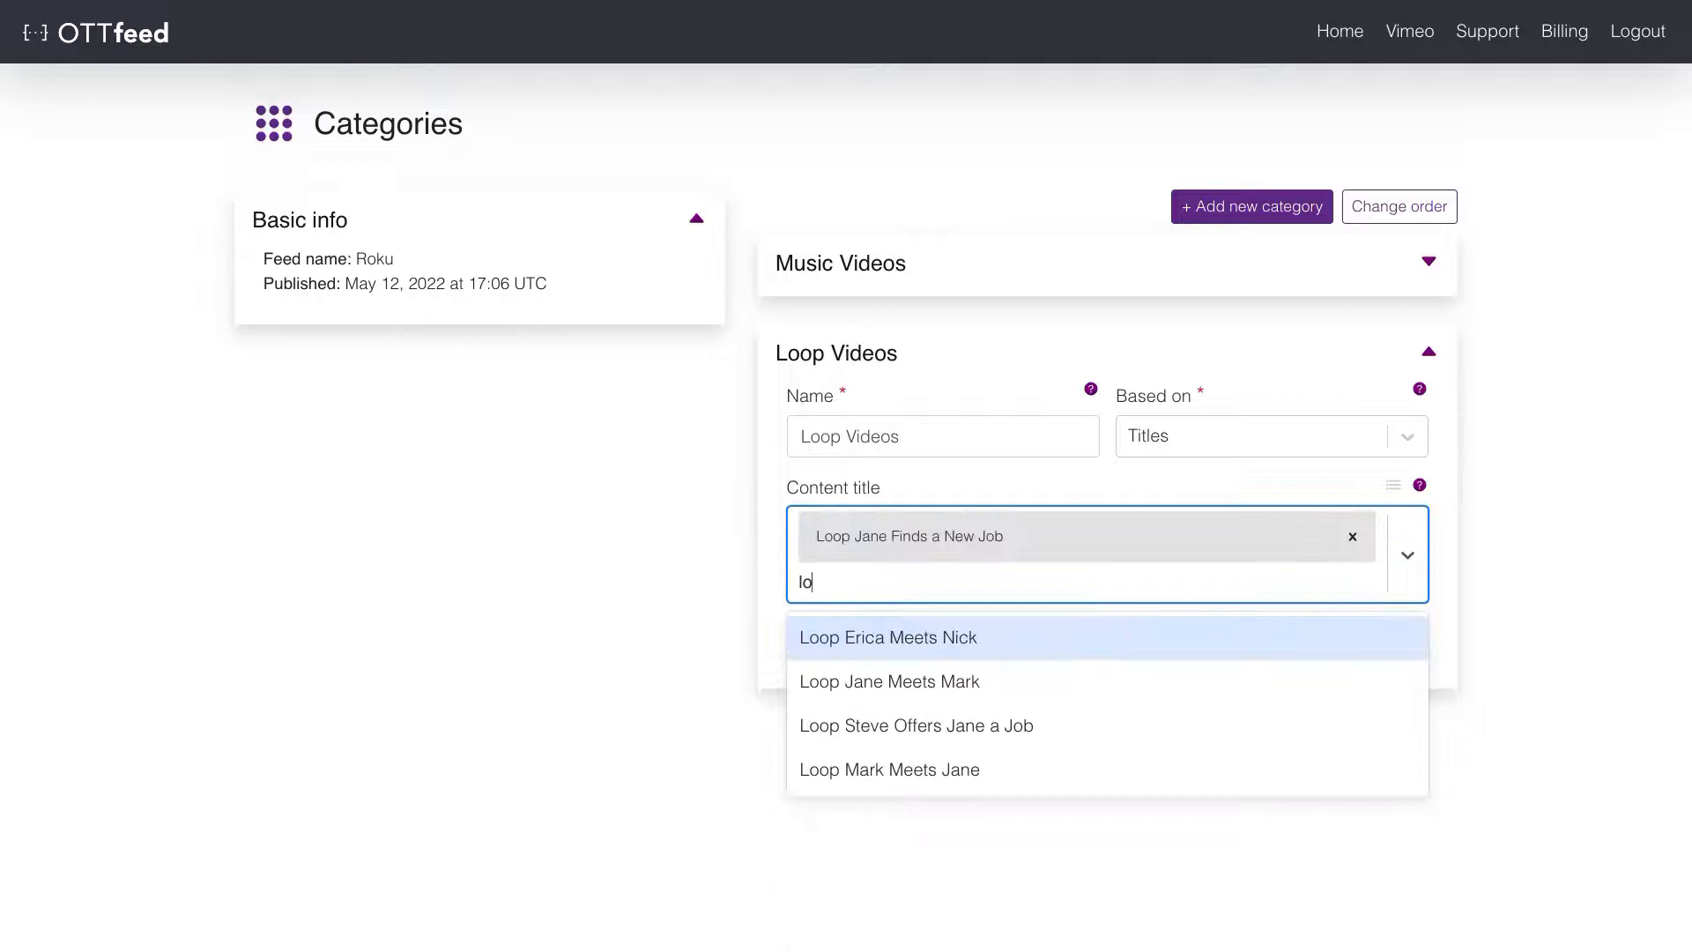
left_click(1056, 635)
type("loop")
left_click(1036, 692)
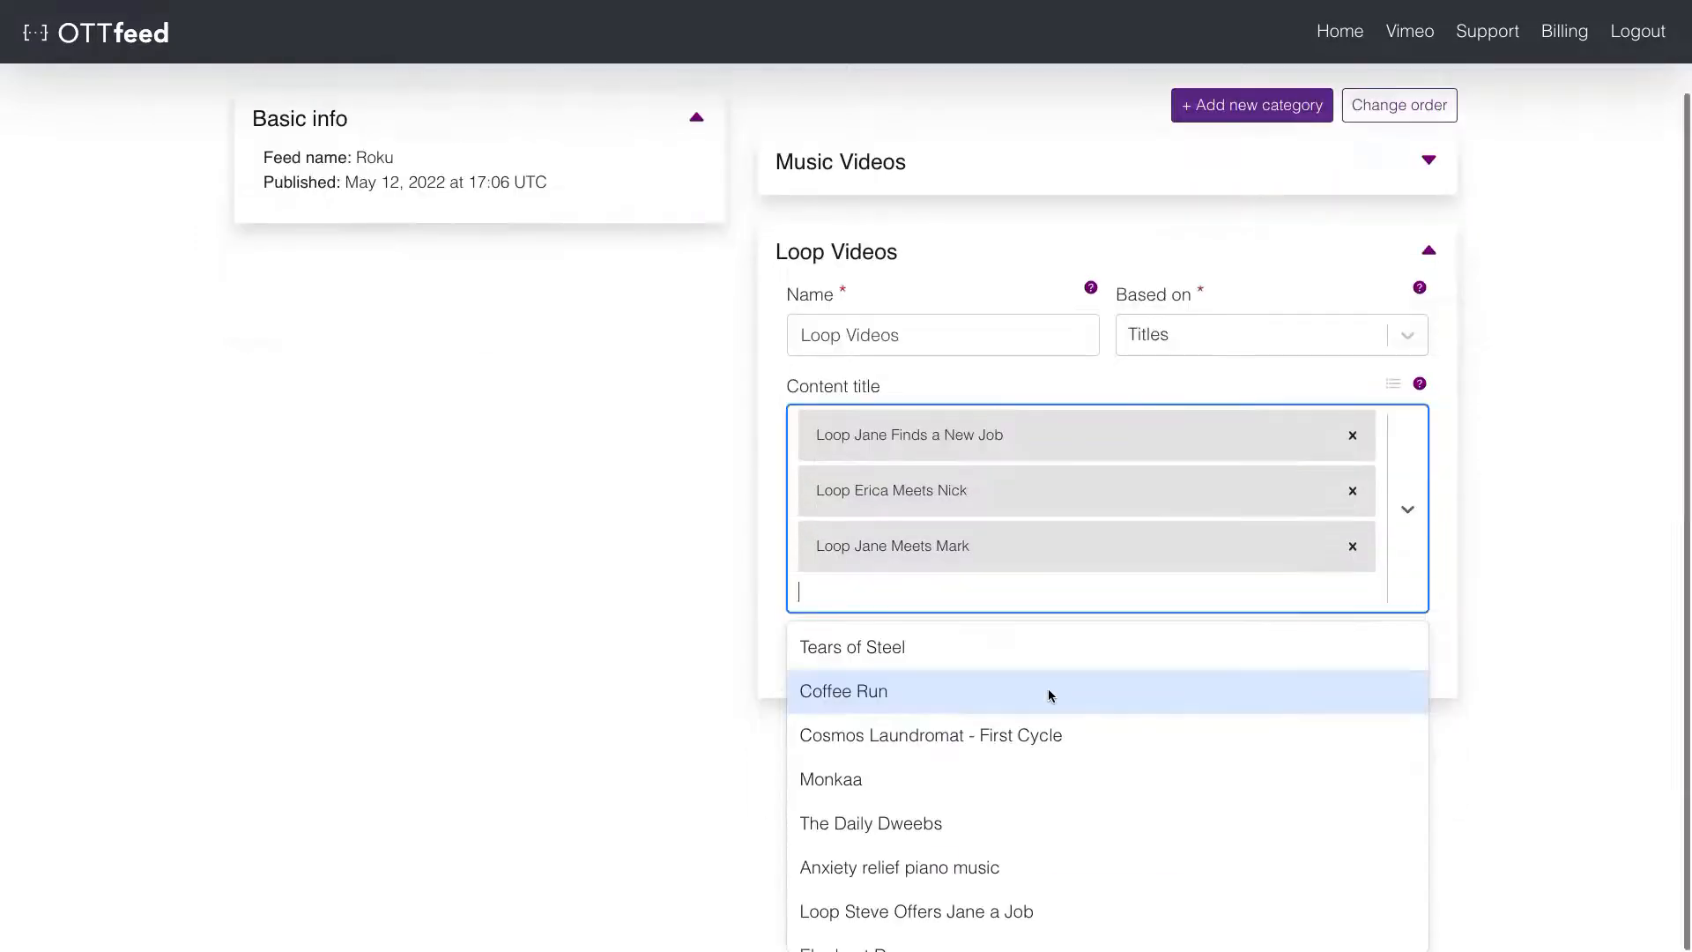
type("loop")
left_click(1033, 745)
left_click(1032, 741)
type("loop")
left_click(1018, 798)
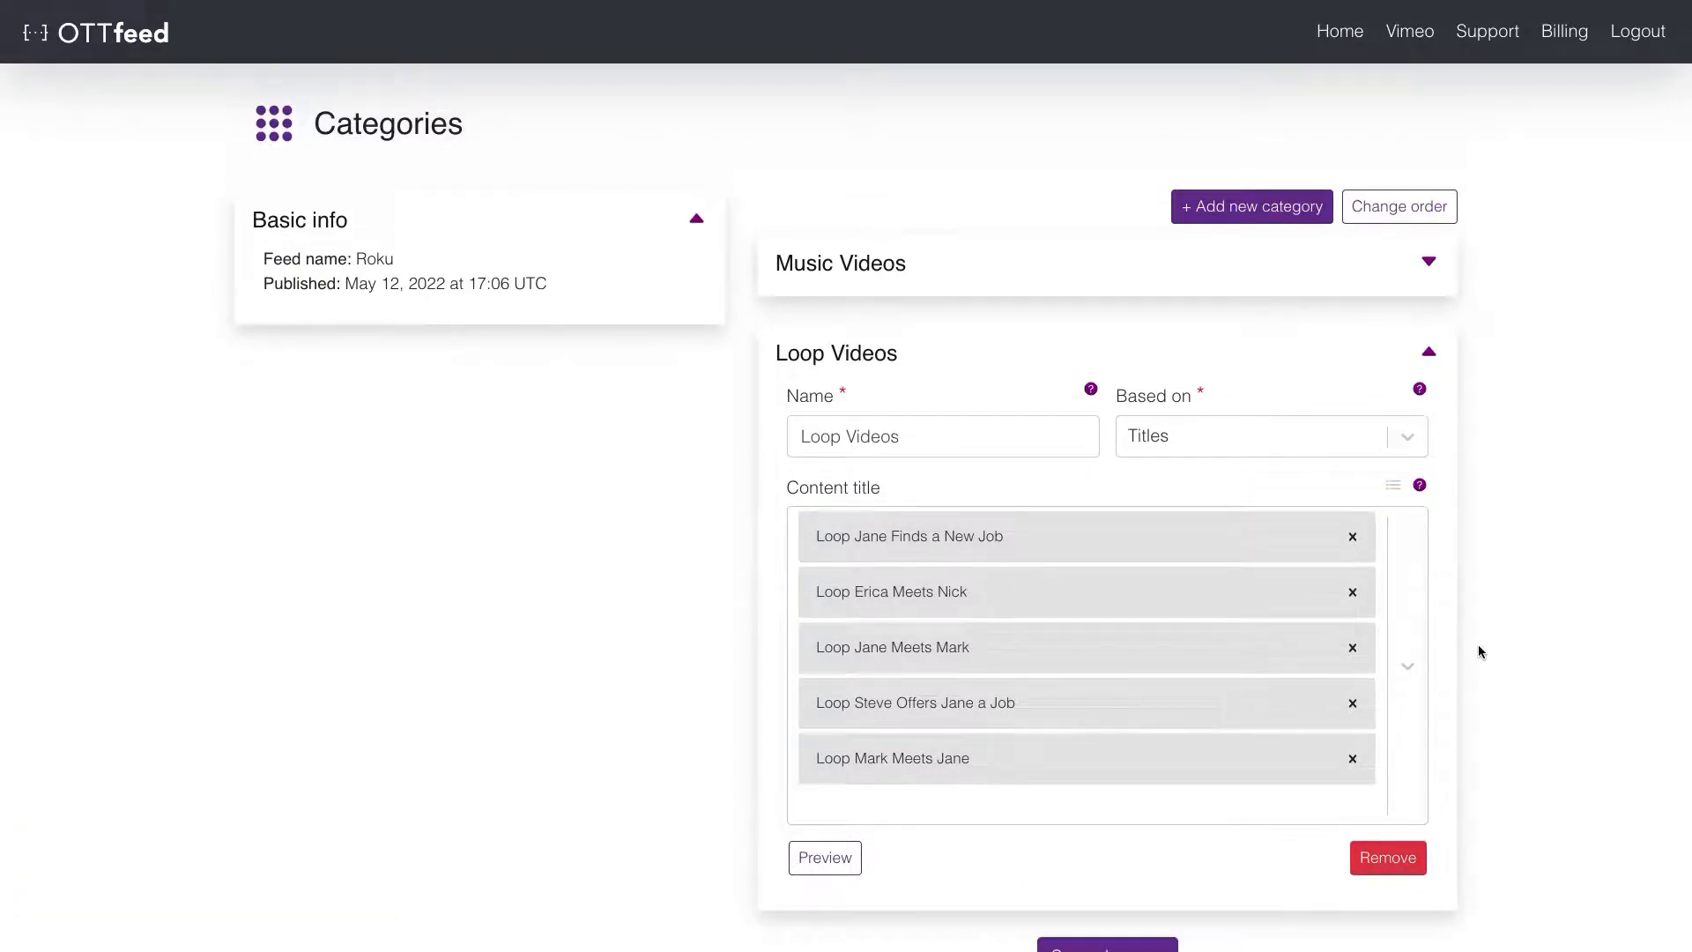
- Move Loop Jane Finds a New Job to the end and save the category
left_click(1391, 491)
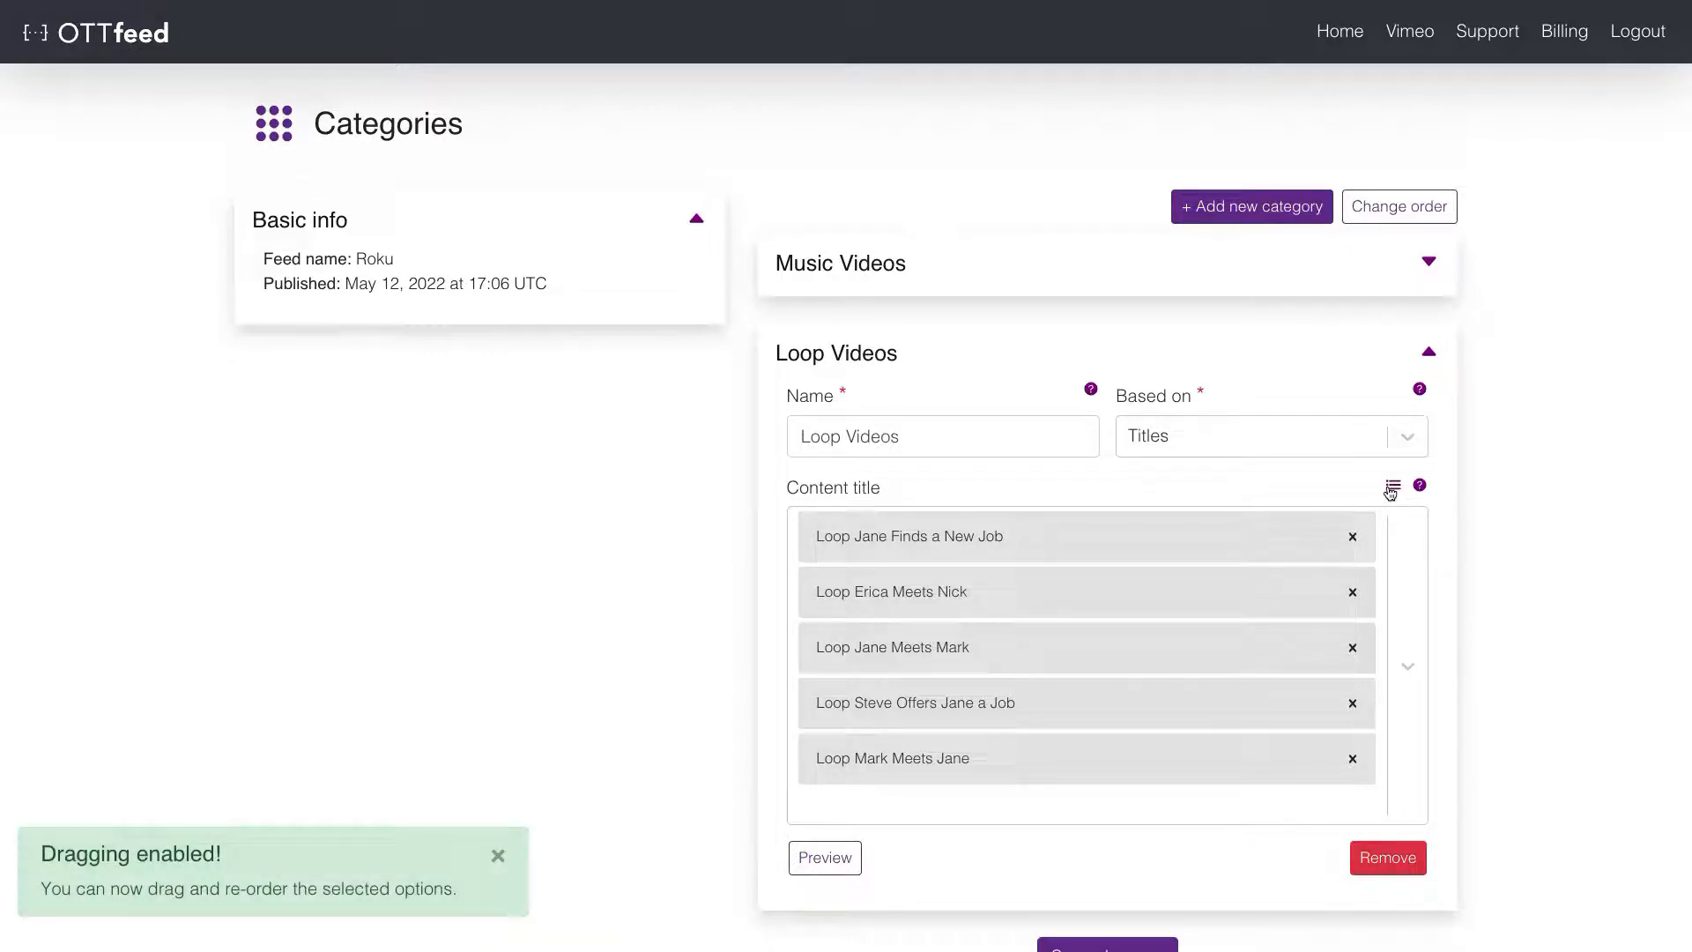
left_click_drag(1250, 536, 1246, 737)
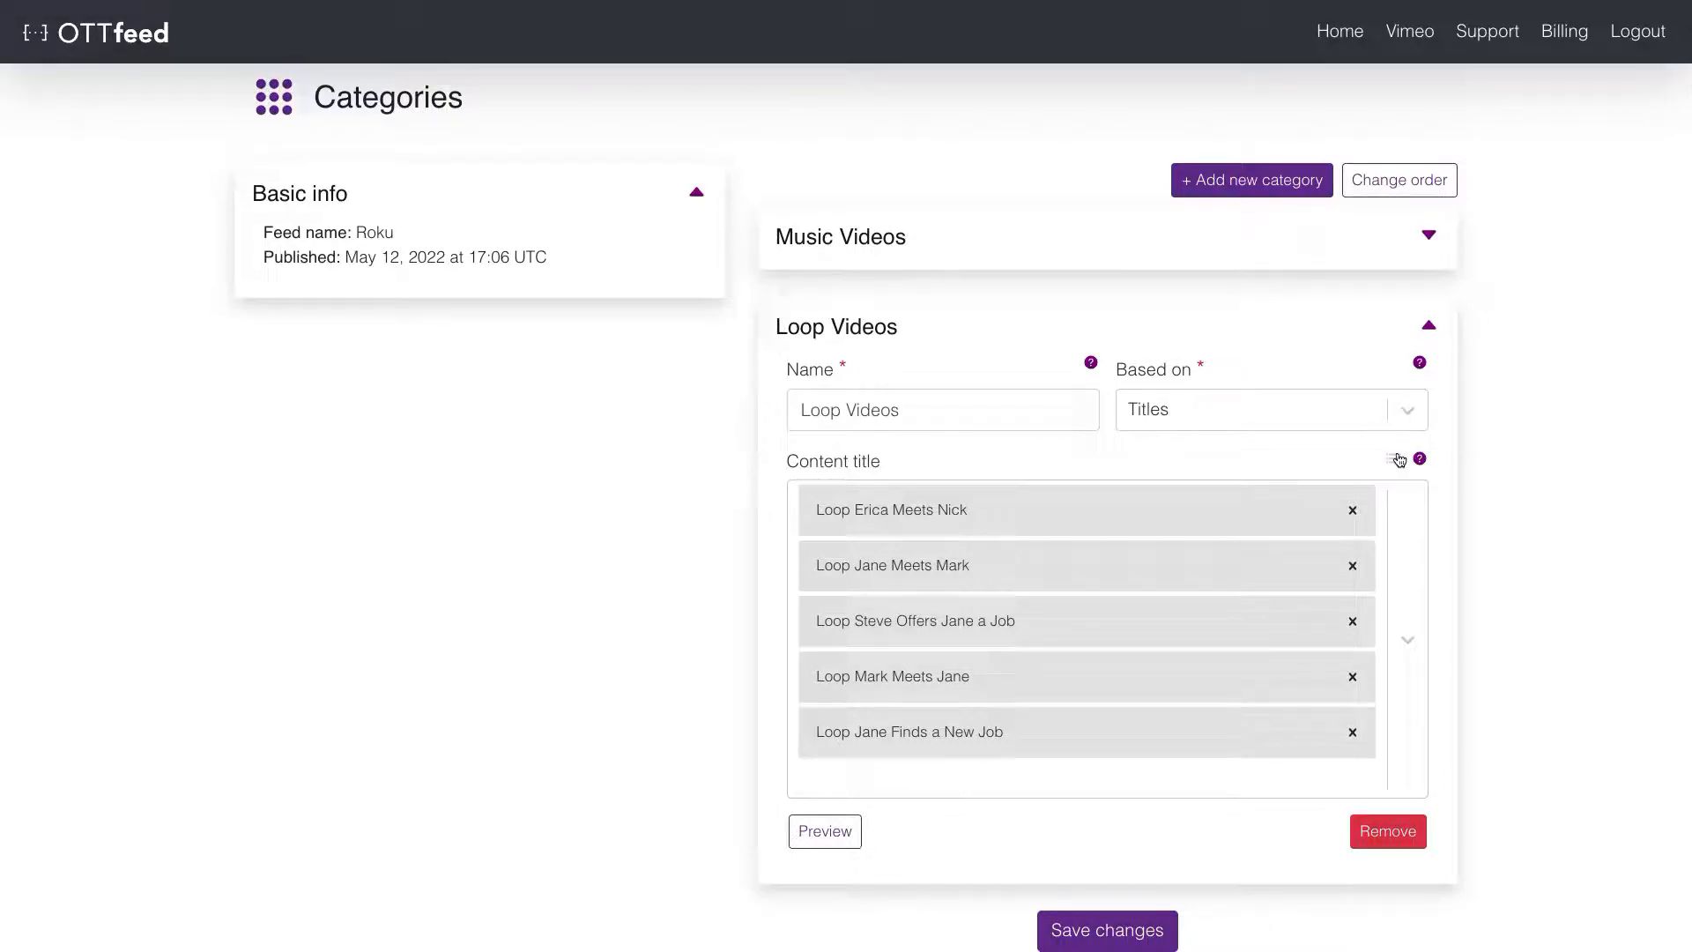
left_click(1162, 935)
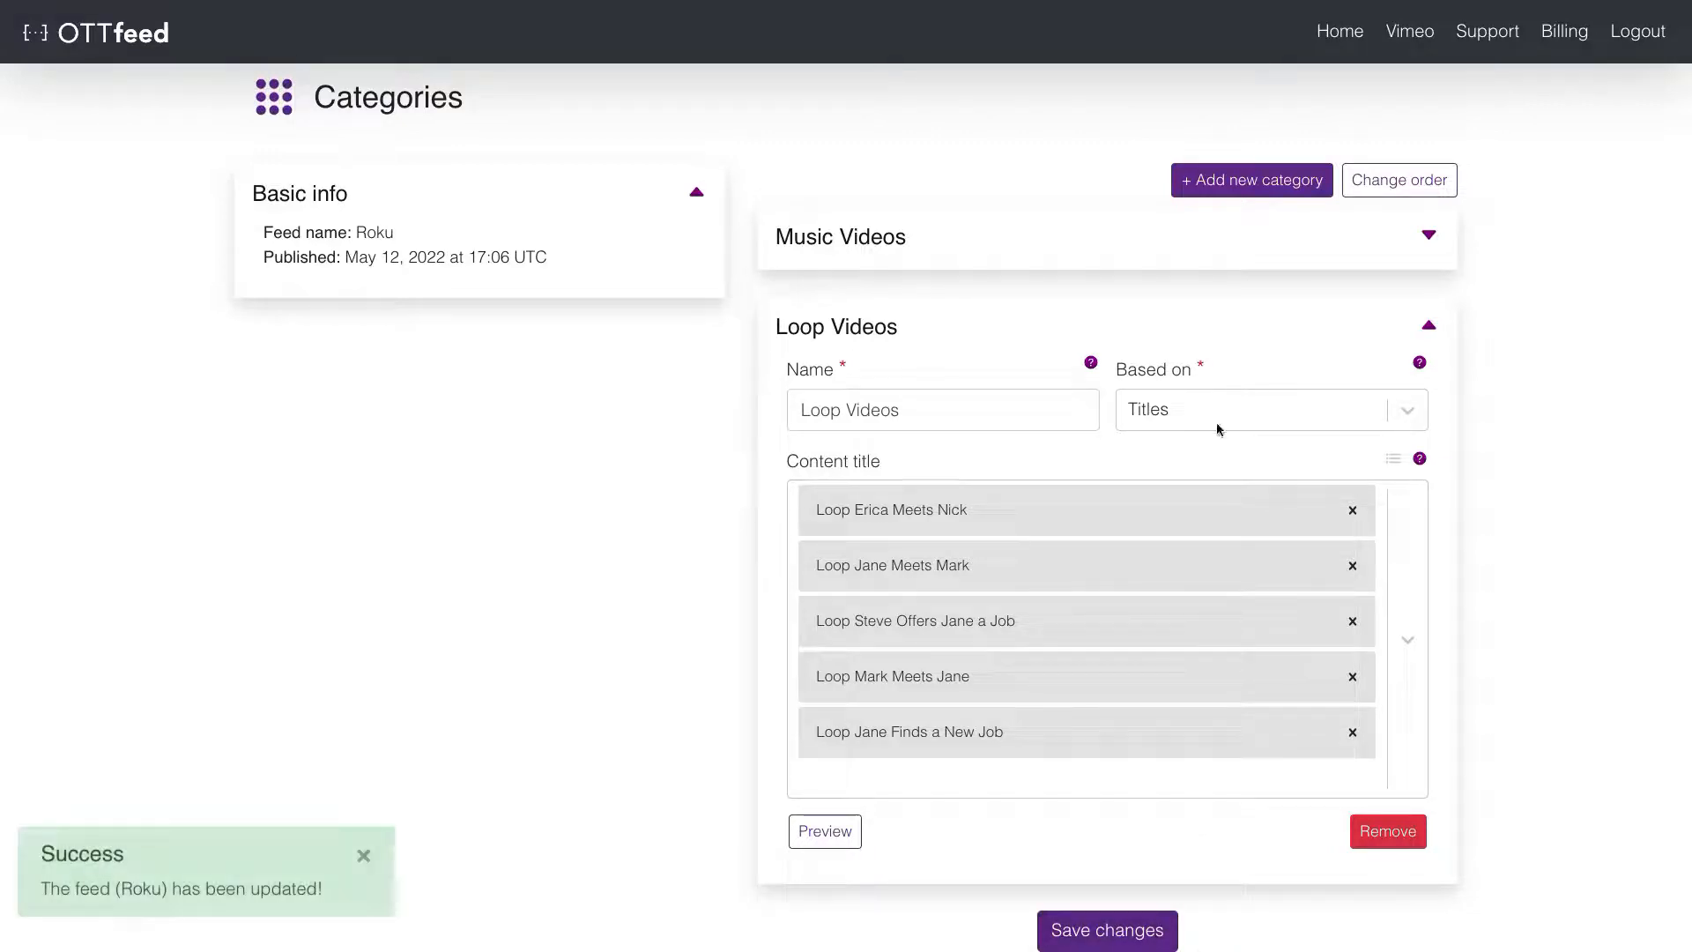
left_click(1236, 323)
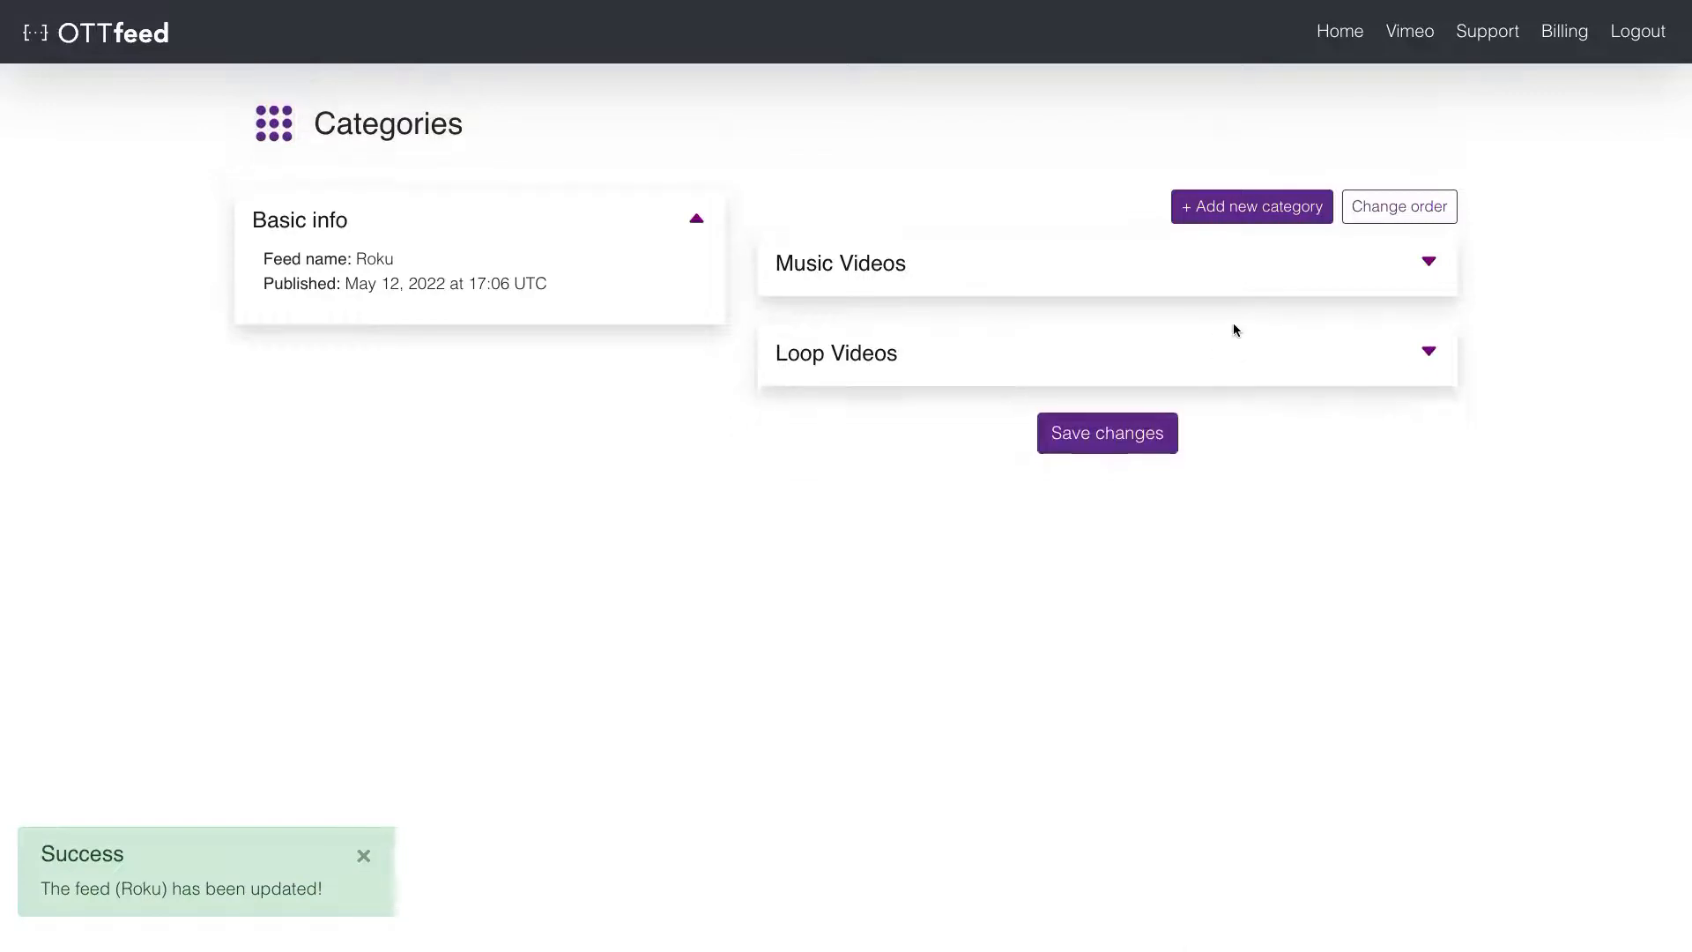
- Add a new category named Animated Movies, based on Tags
left_click(1288, 213)
left_click(1039, 526)
type("Animated ")
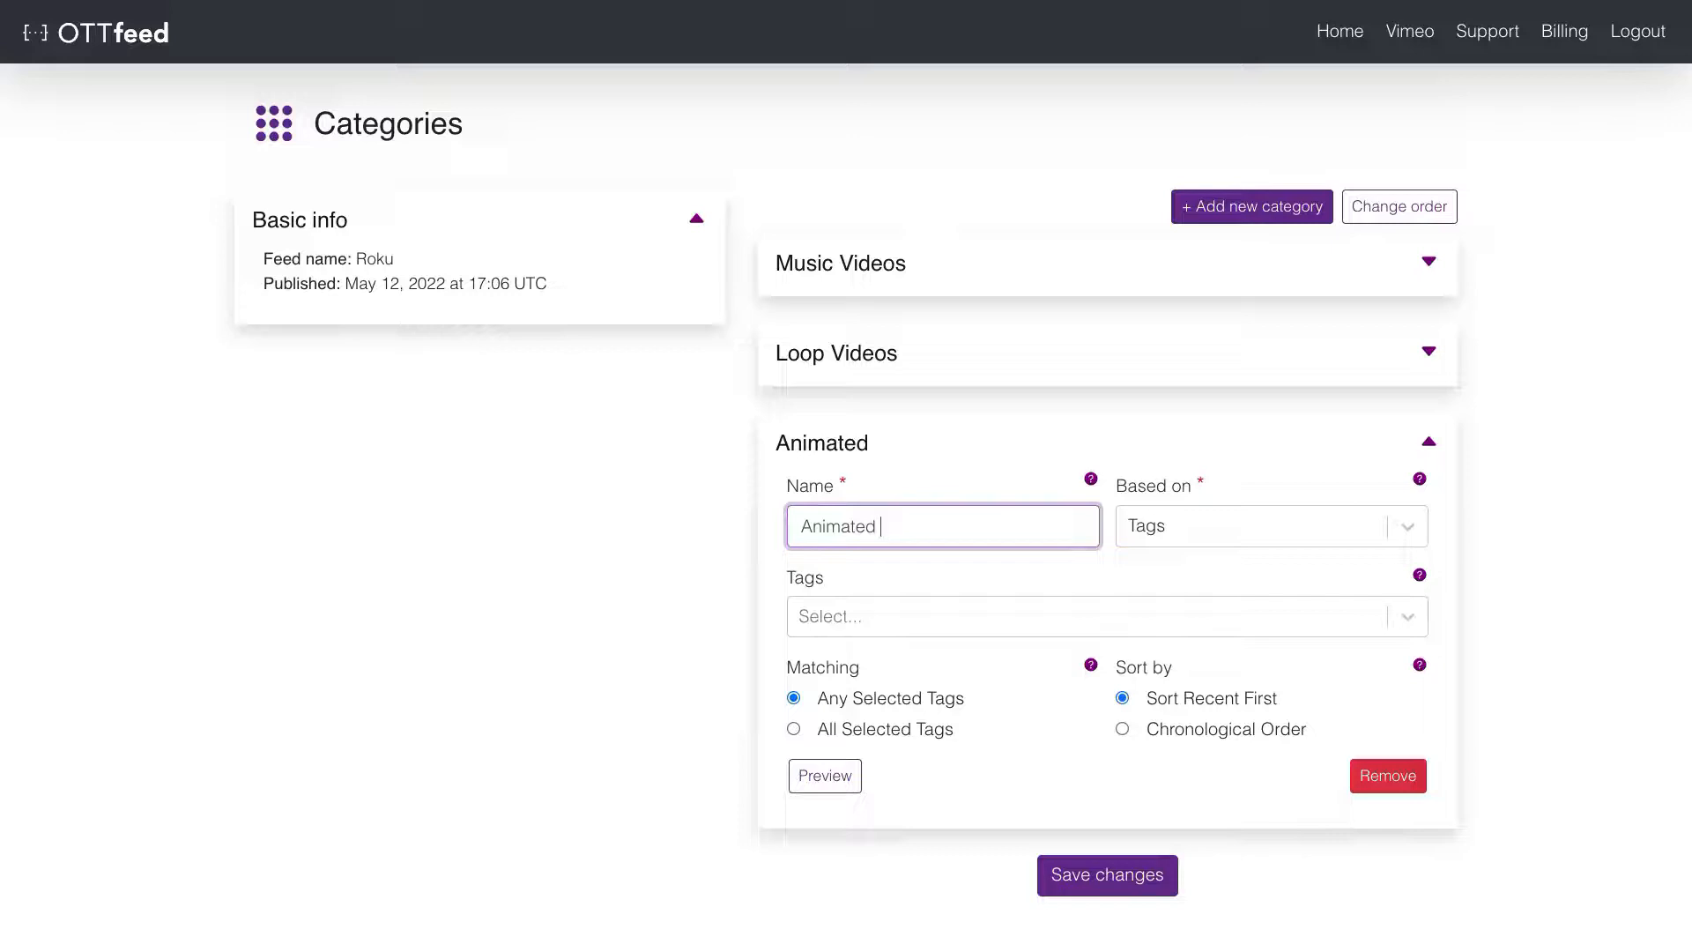
type("Movies")
left_click(1240, 527)
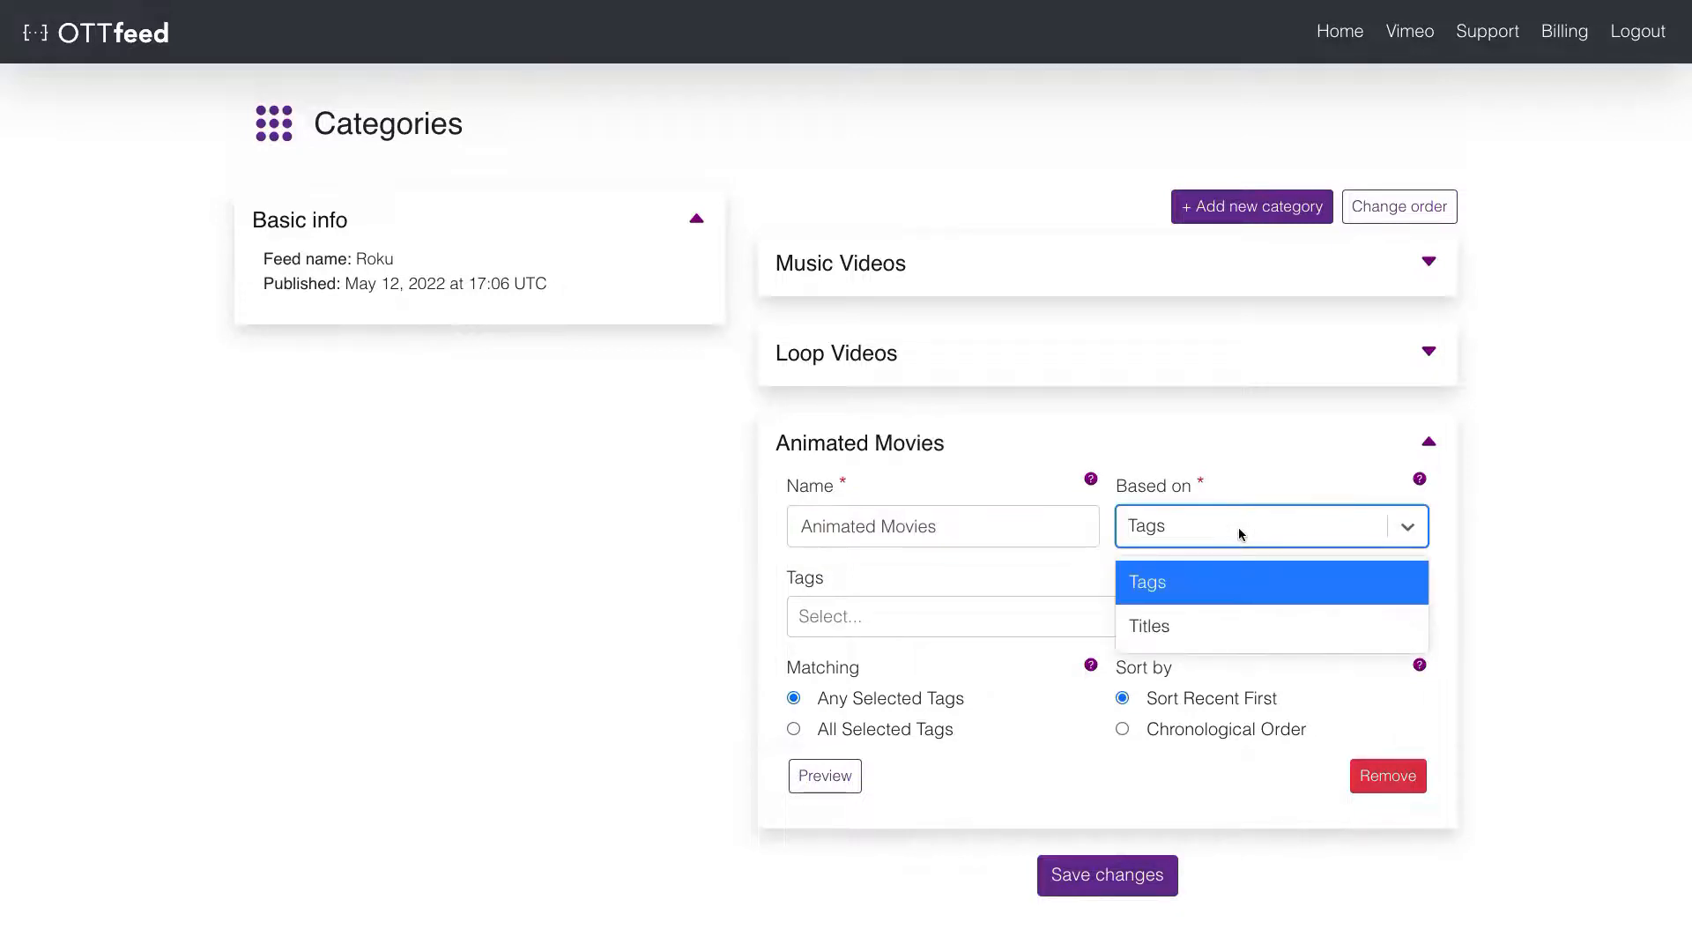
left_click(1239, 527)
- Include the Animated and Movie tags, save the category, and preview its titles
left_click(1077, 629)
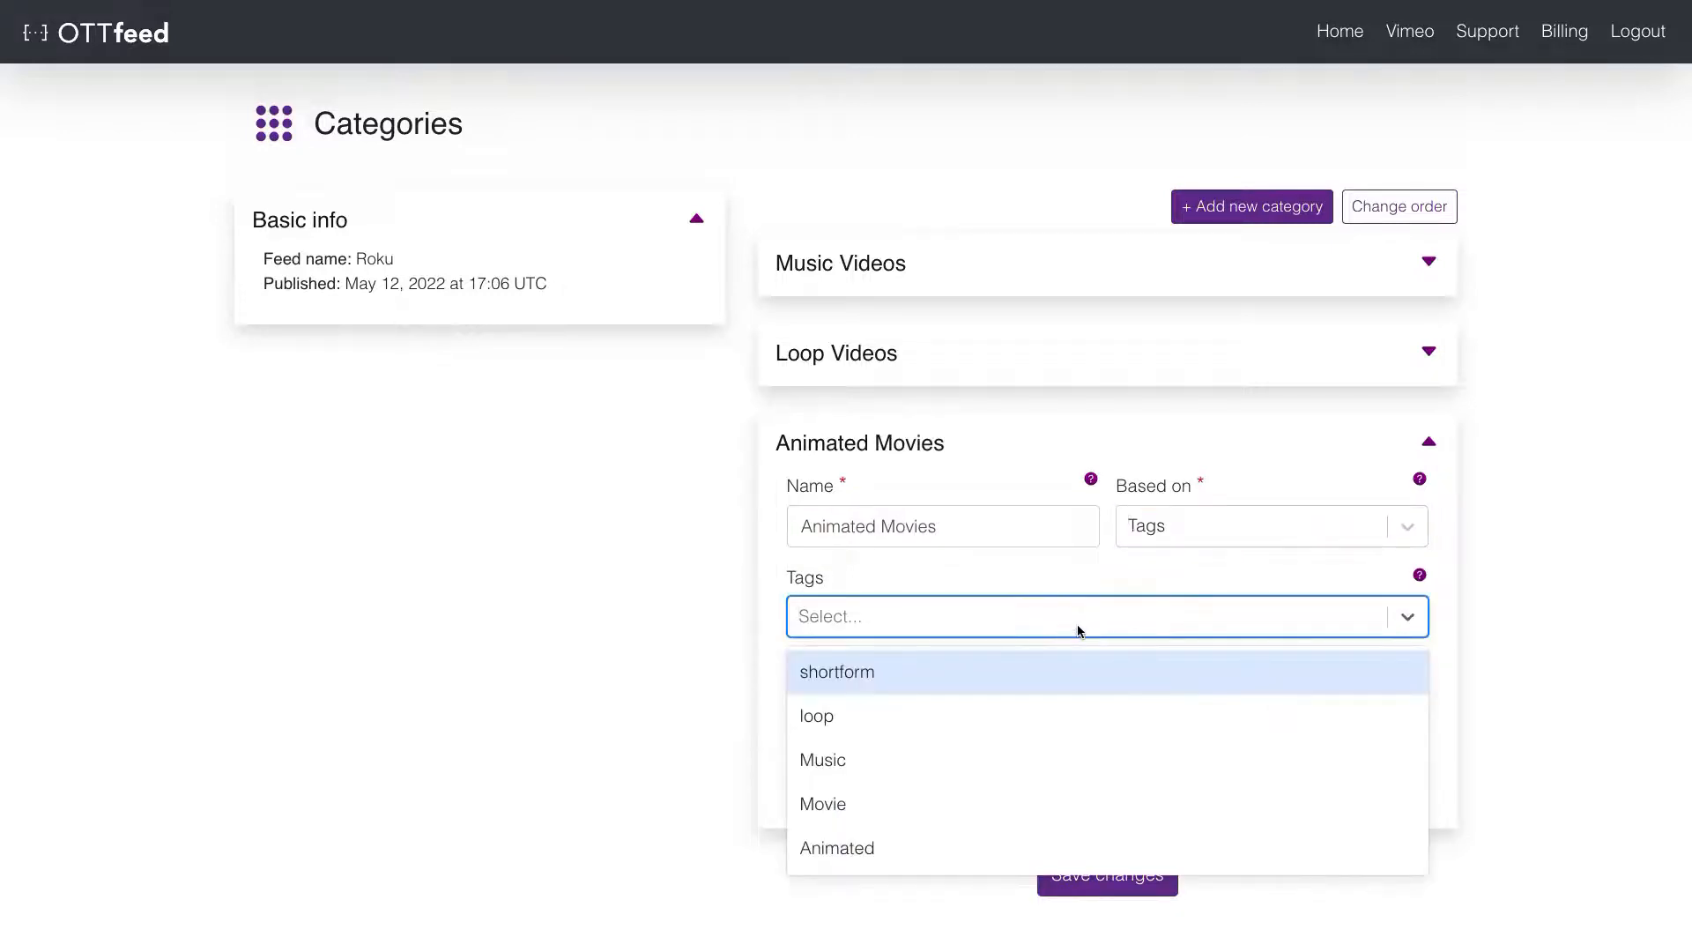
left_click(1001, 834)
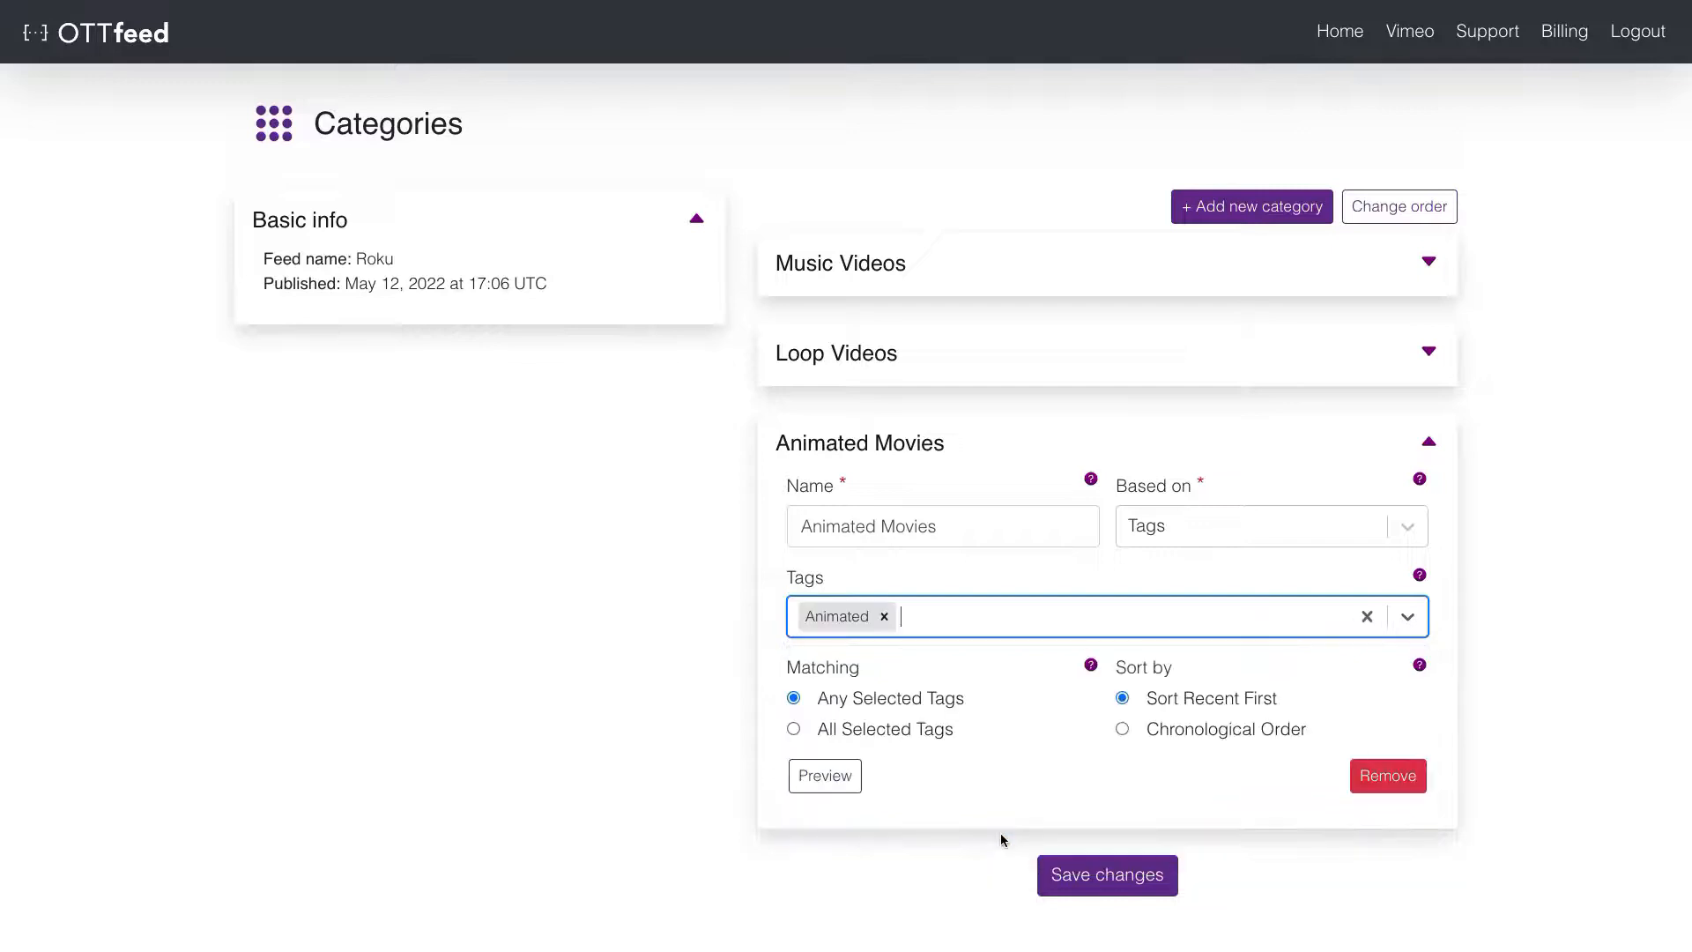
left_click(1034, 615)
left_click(967, 794)
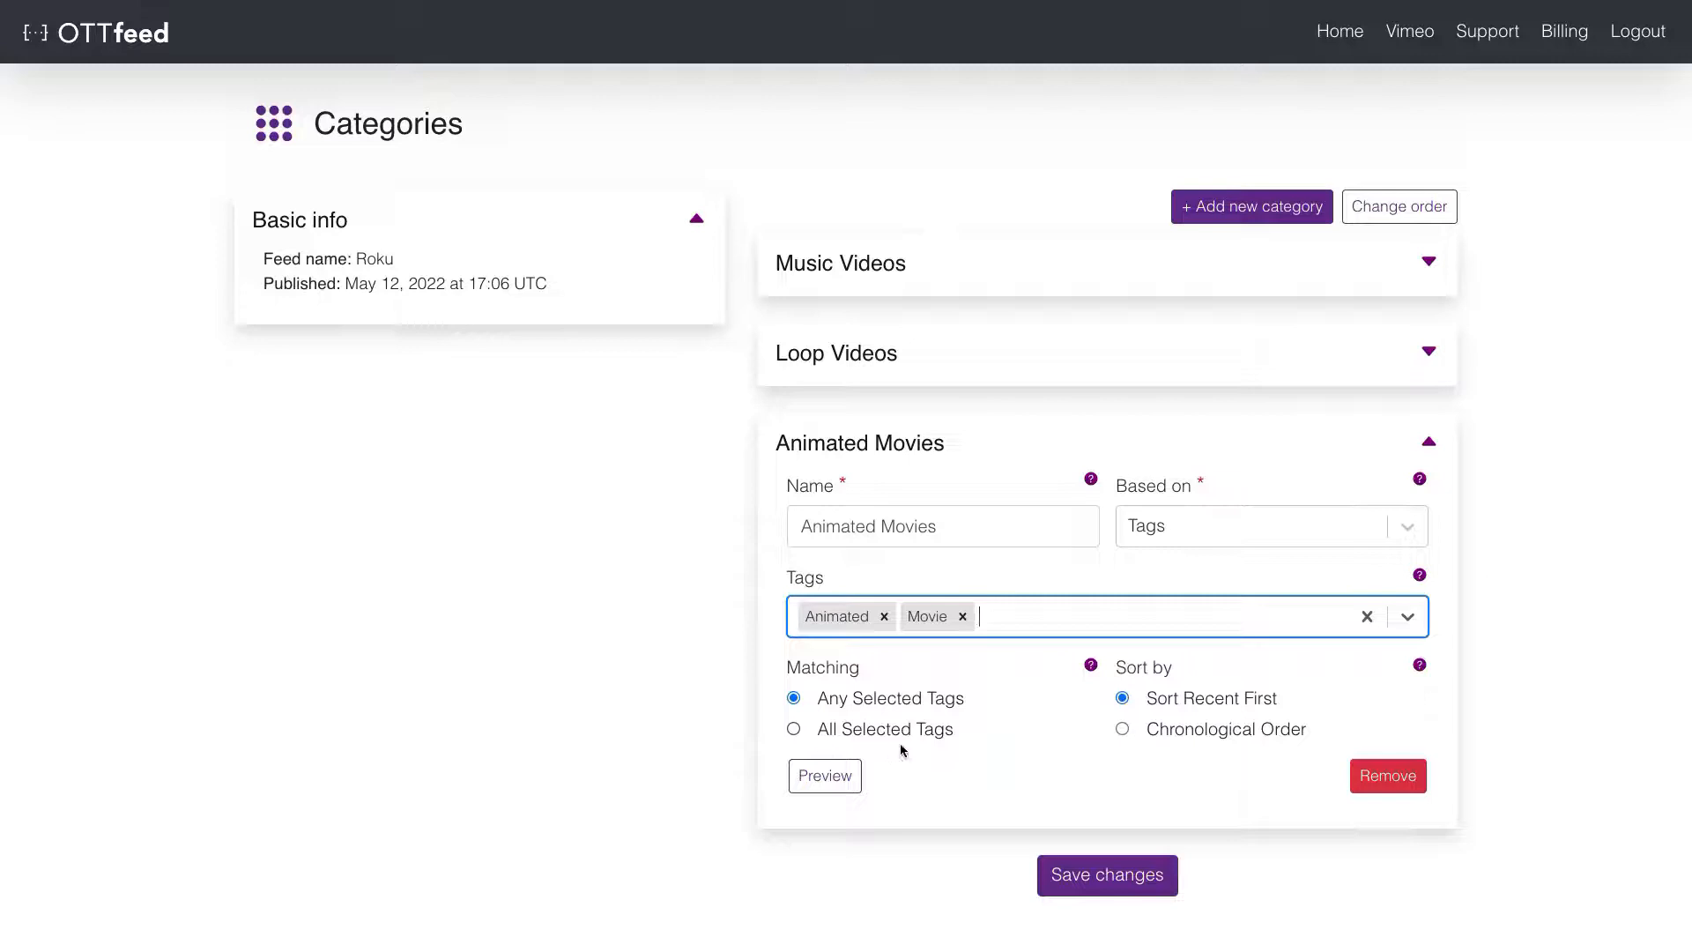
left_click(1074, 849)
left_click(1075, 870)
left_click(827, 776)
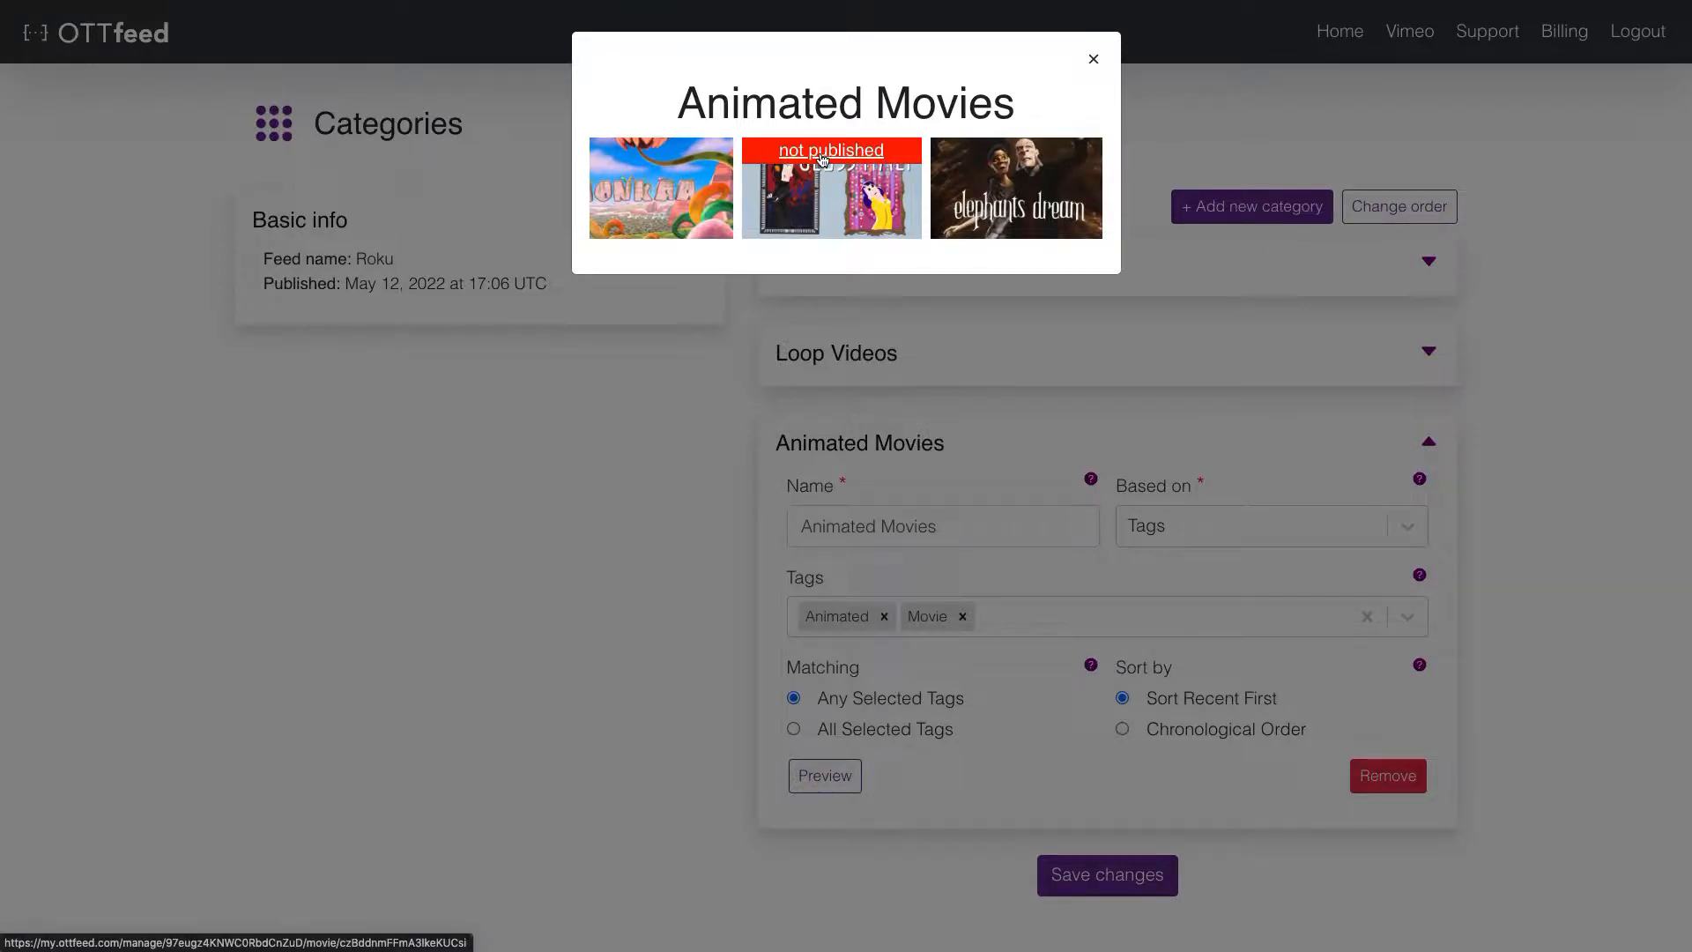
- Open the unpublished movie Glass and paste in its short description
left_click(822, 154)
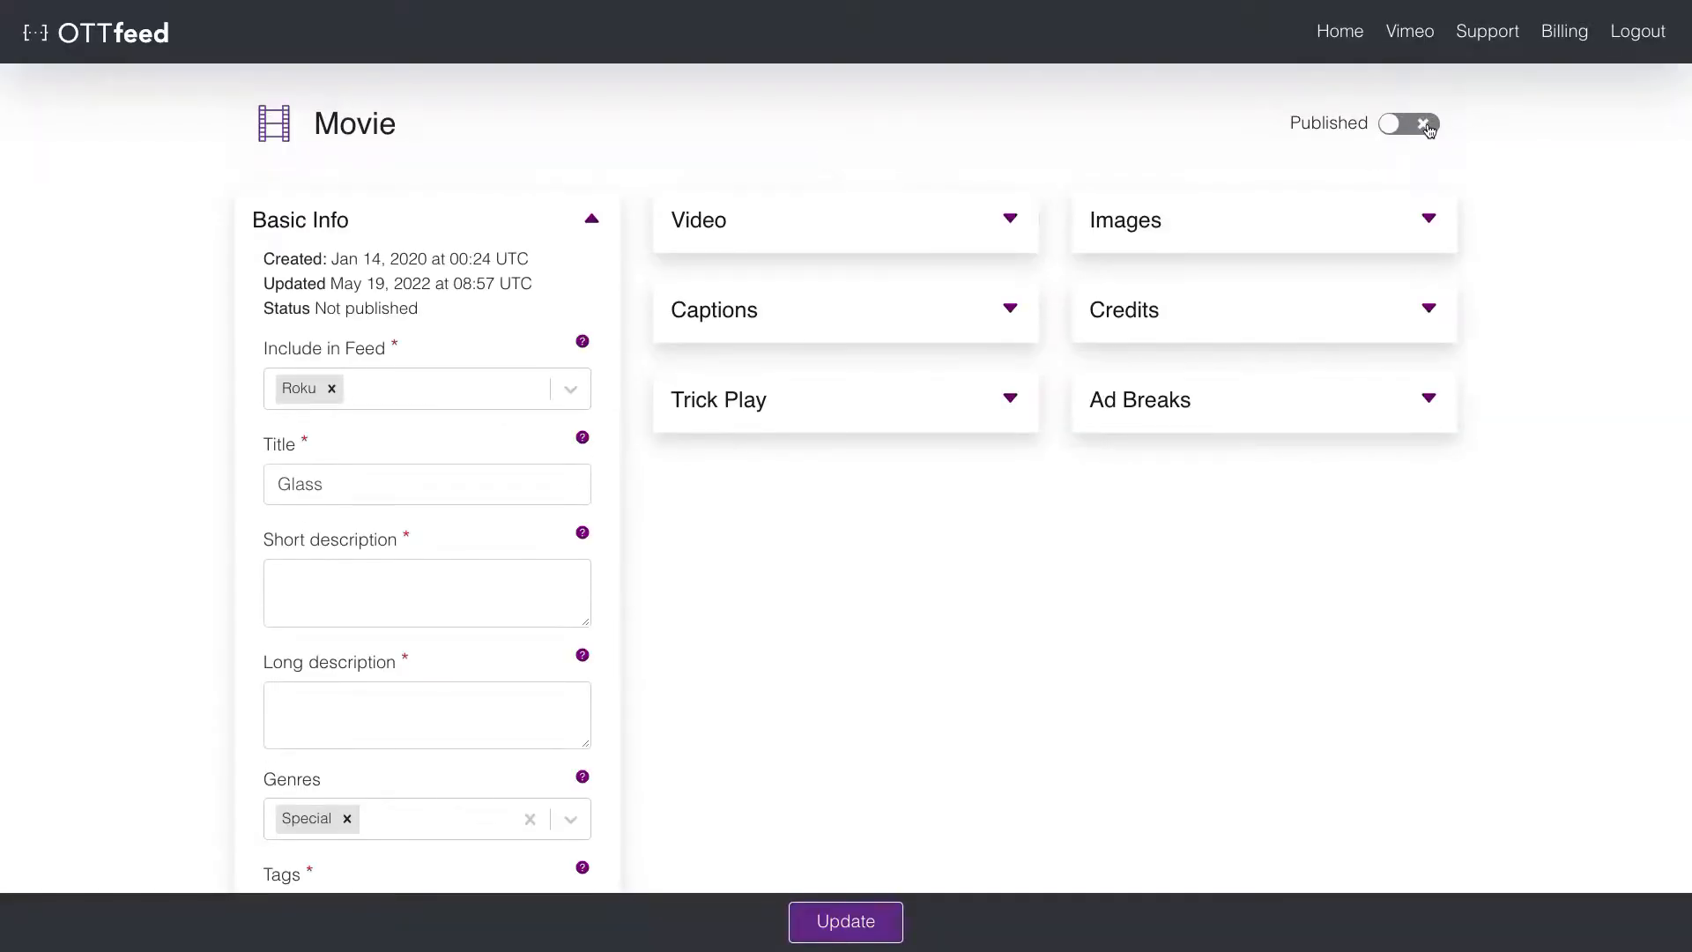
left_click(1427, 125)
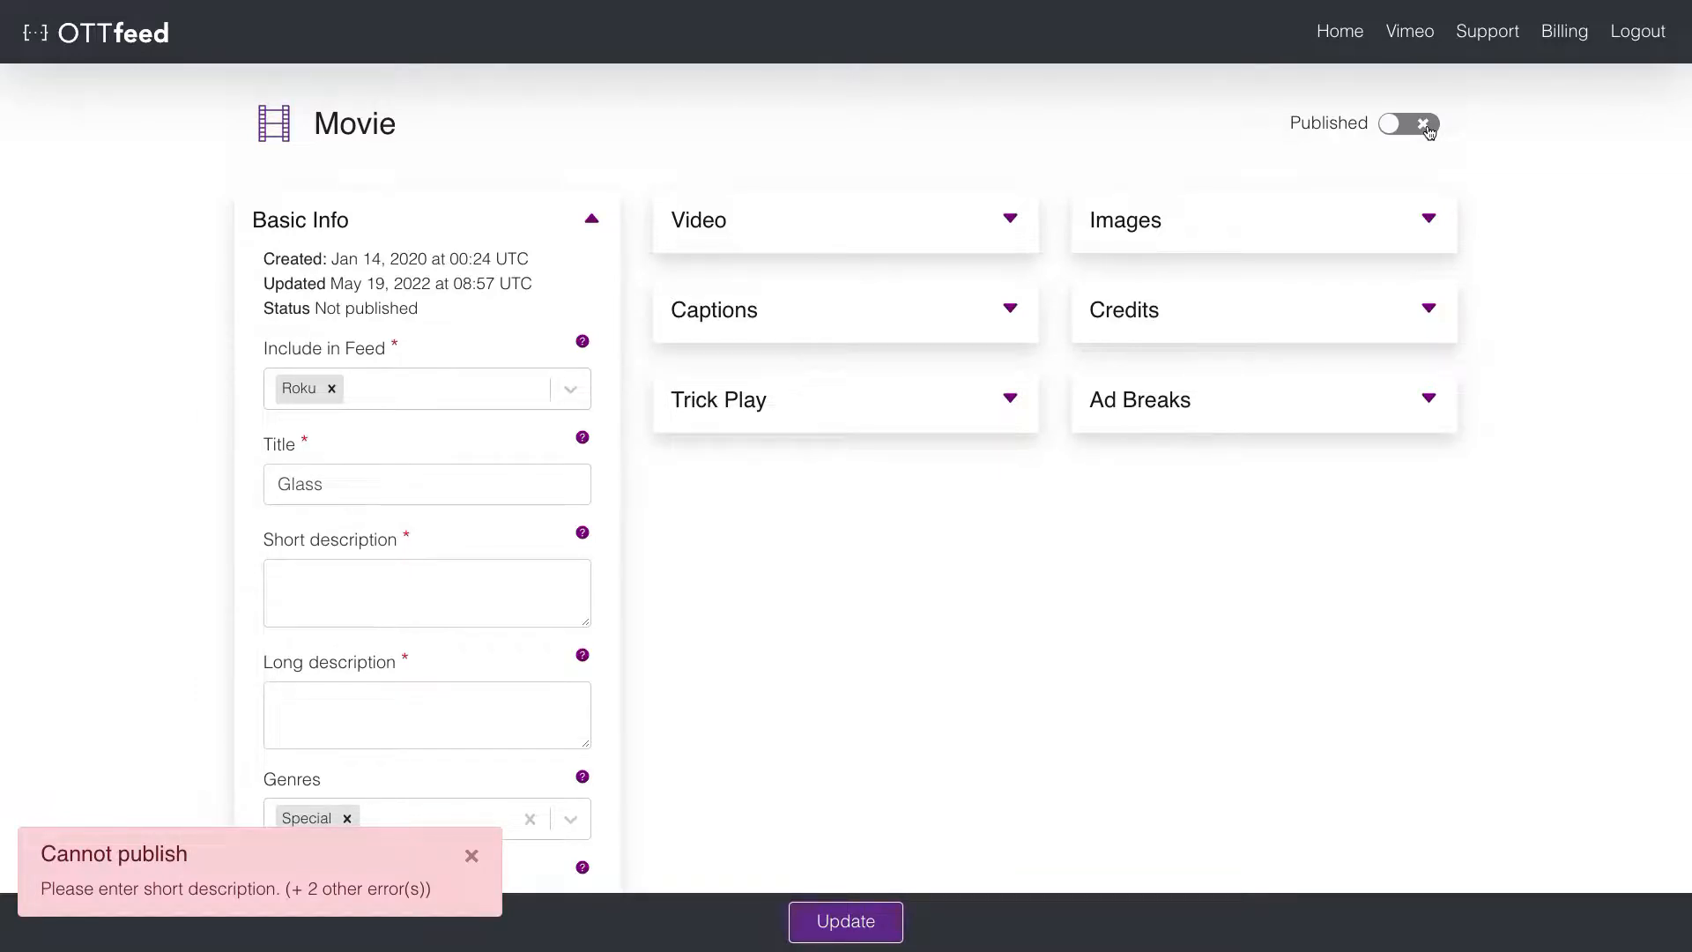
left_click(504, 569)
key("ctrl+v")
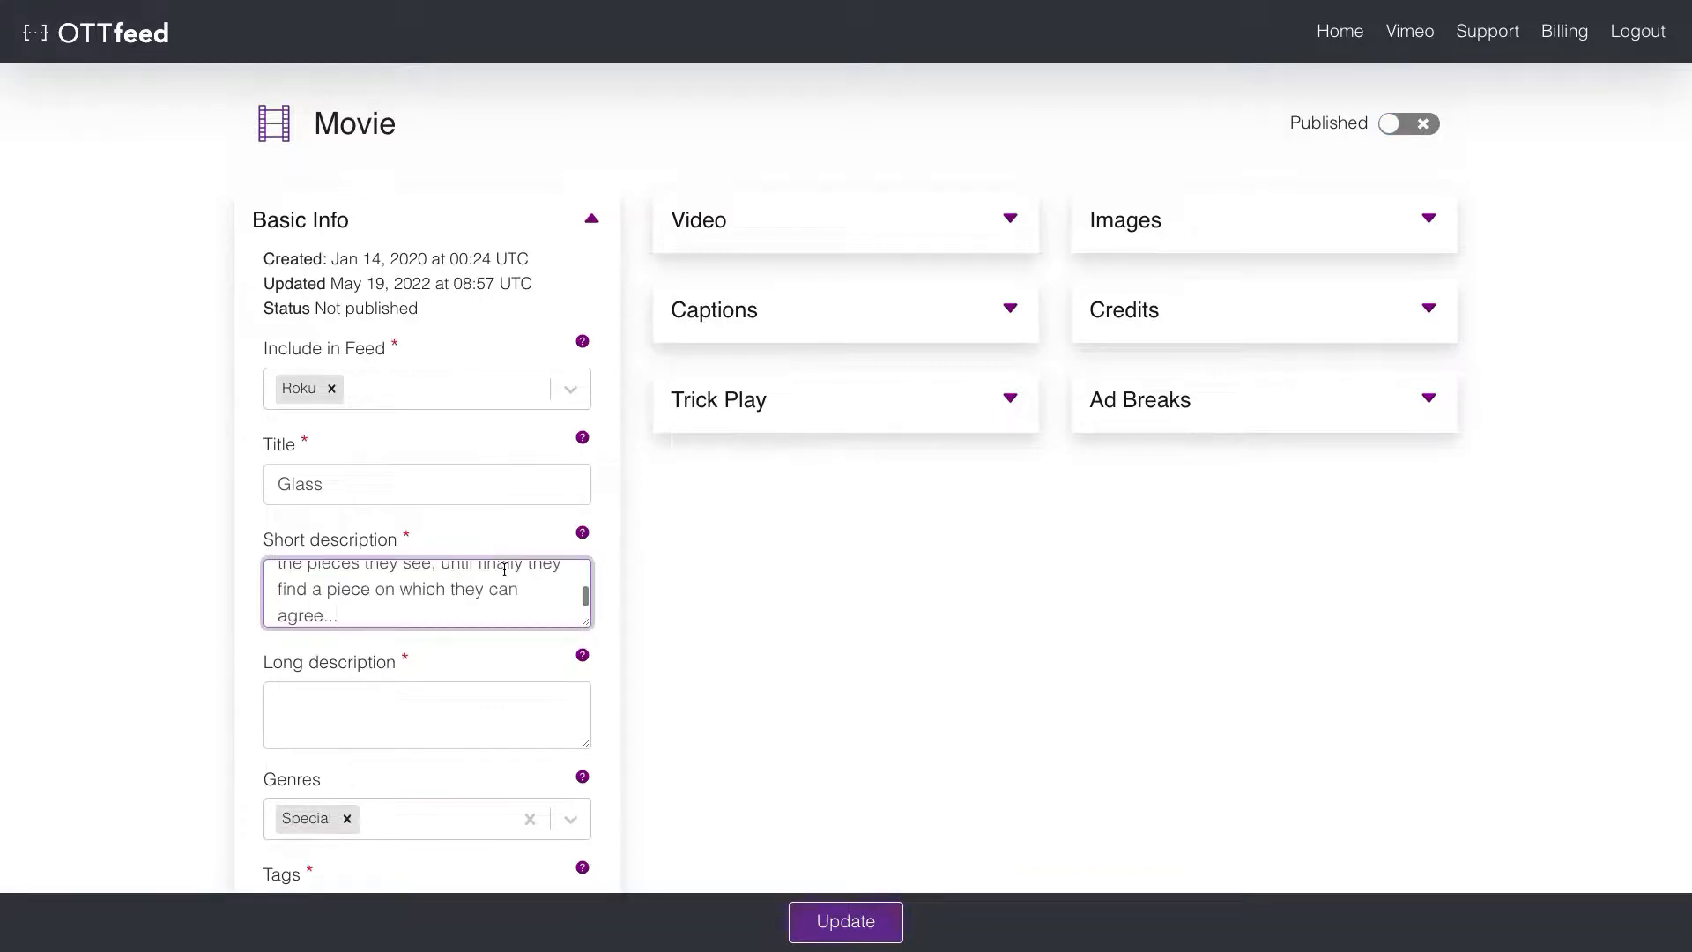
- Paste Glass's long description, publish it, and return to the channel home page
scroll(519, 593, "up", 2)
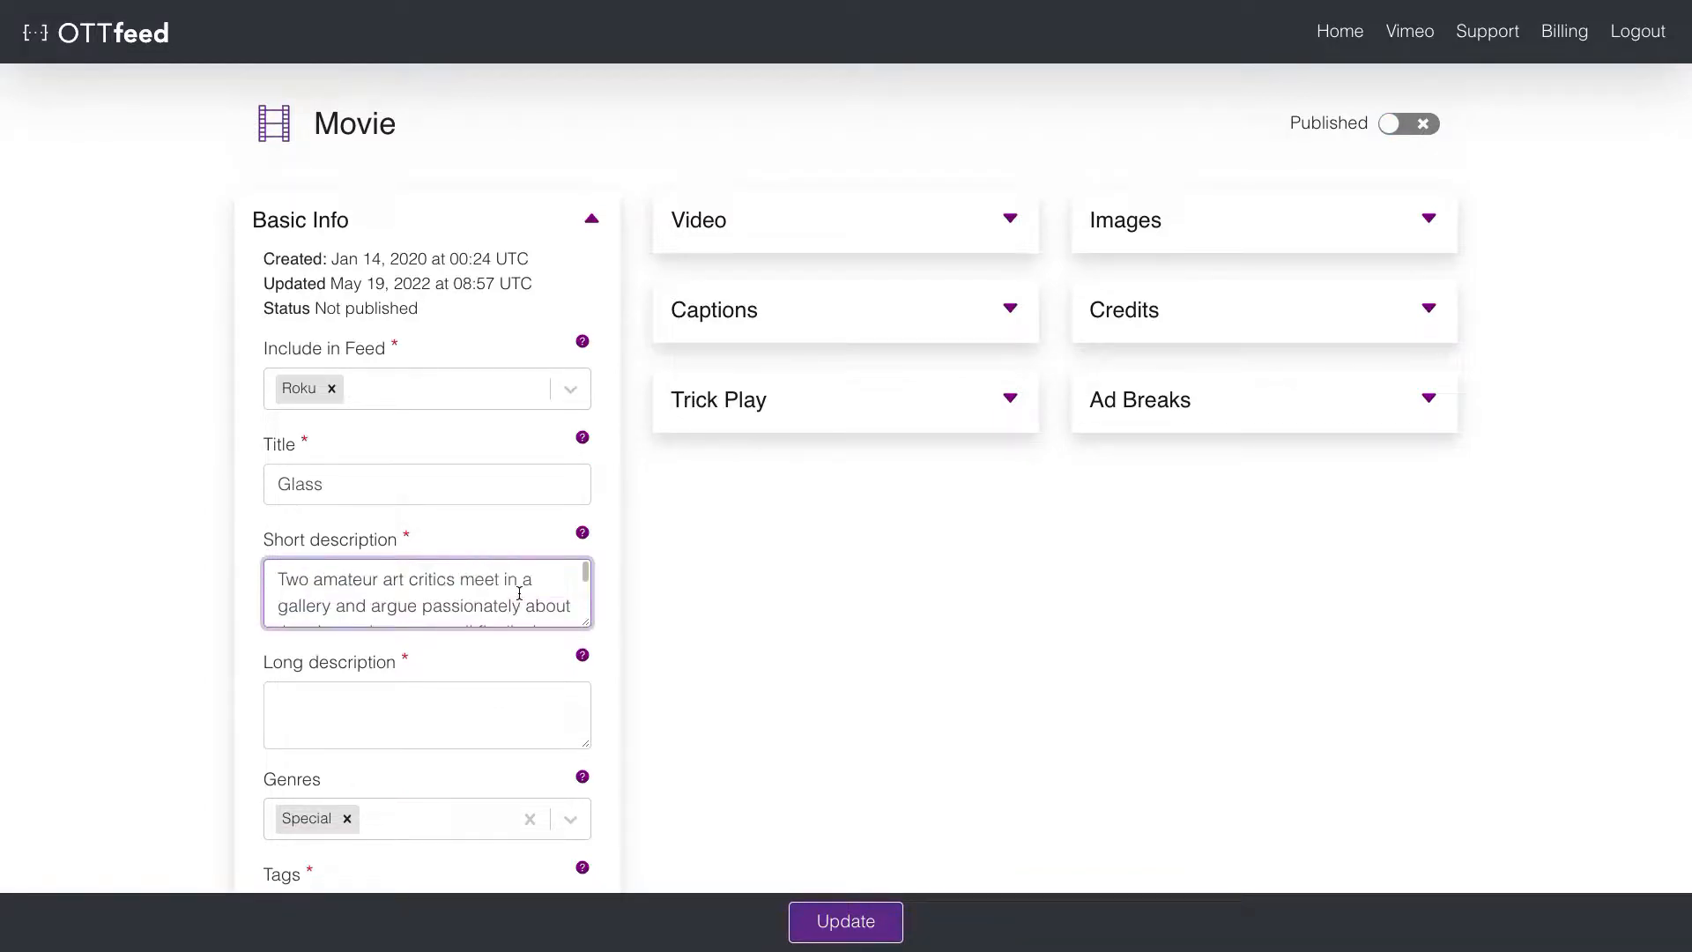
left_click(468, 711)
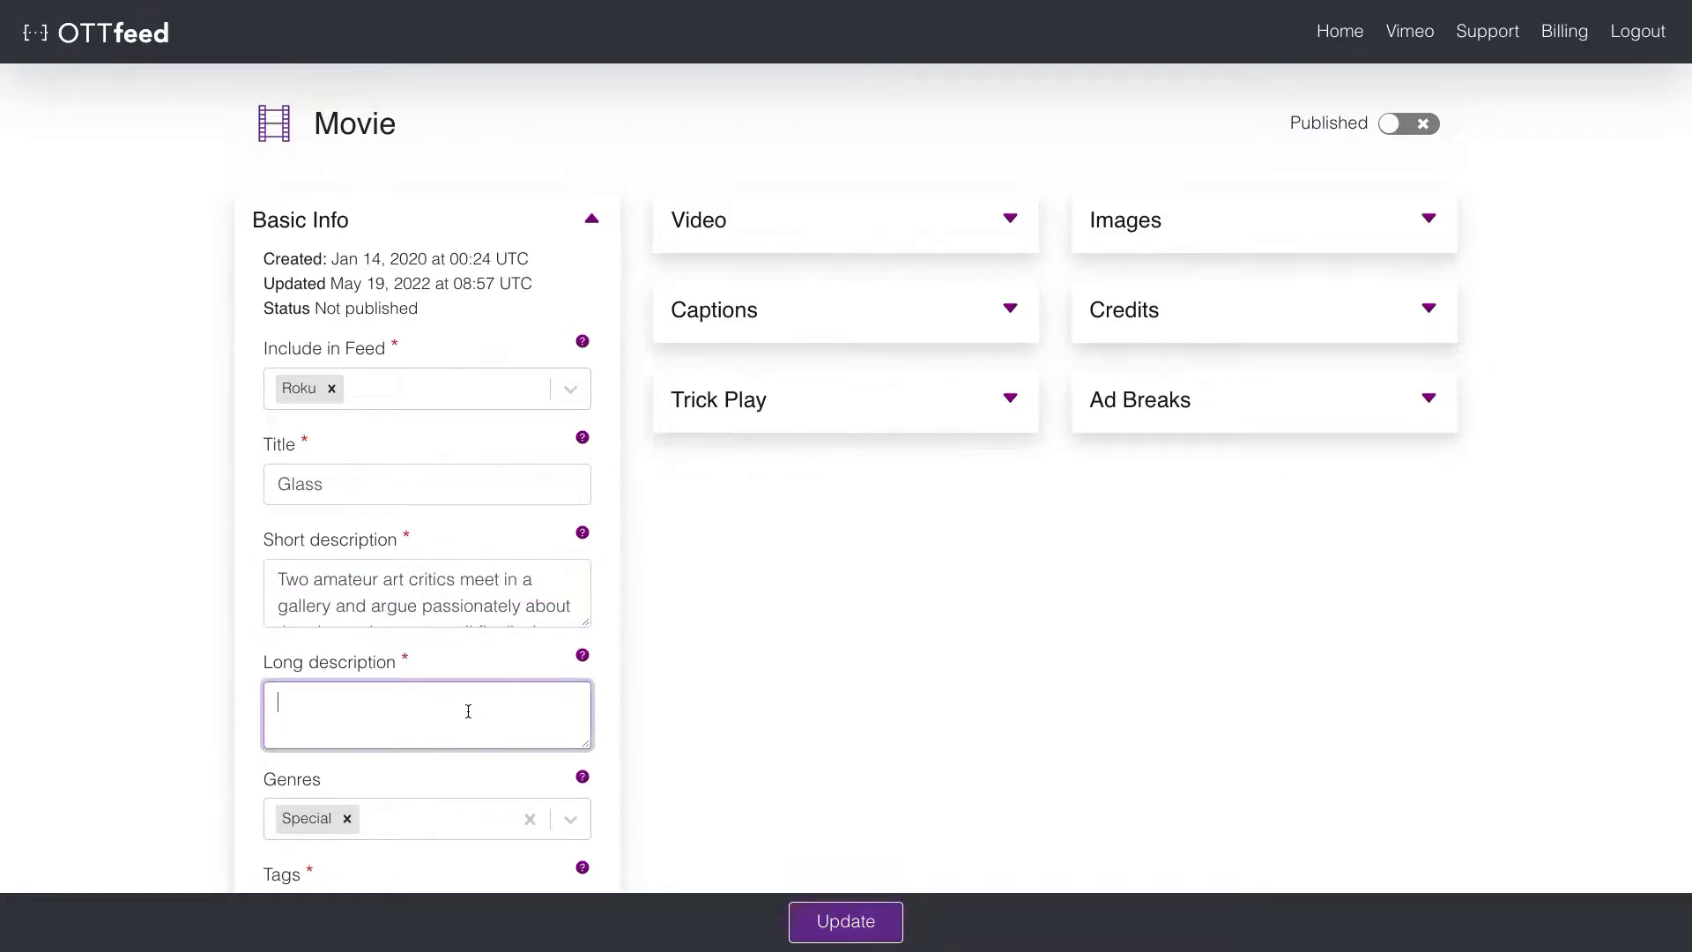
key("ctrl+v")
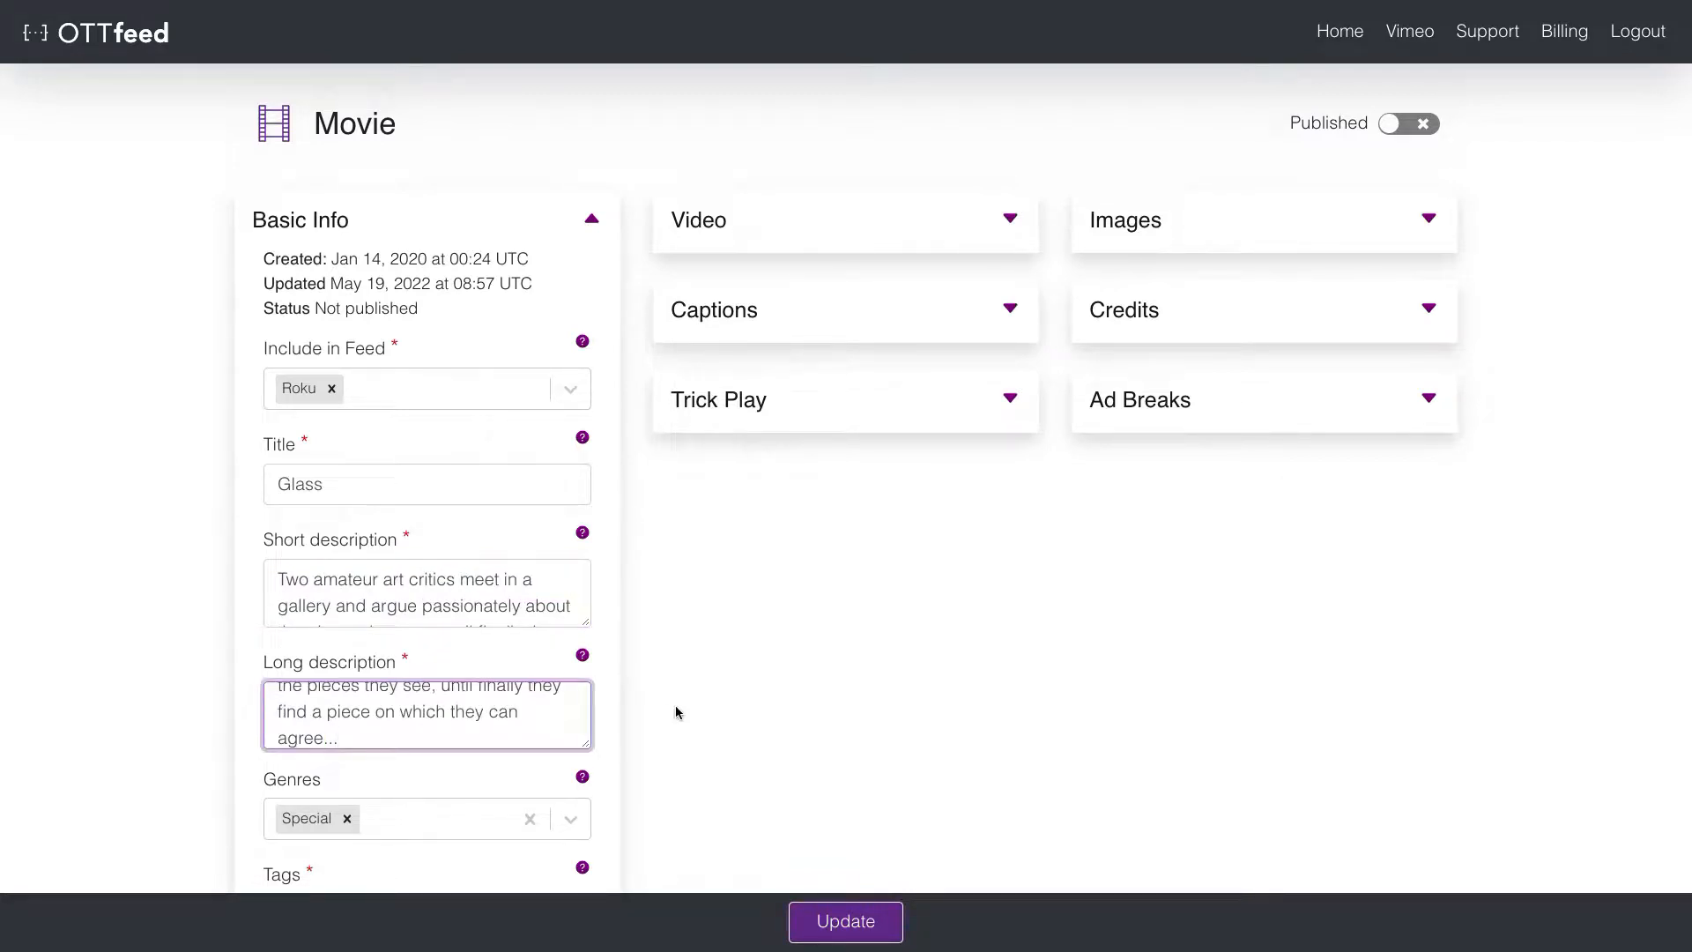
left_click(1421, 127)
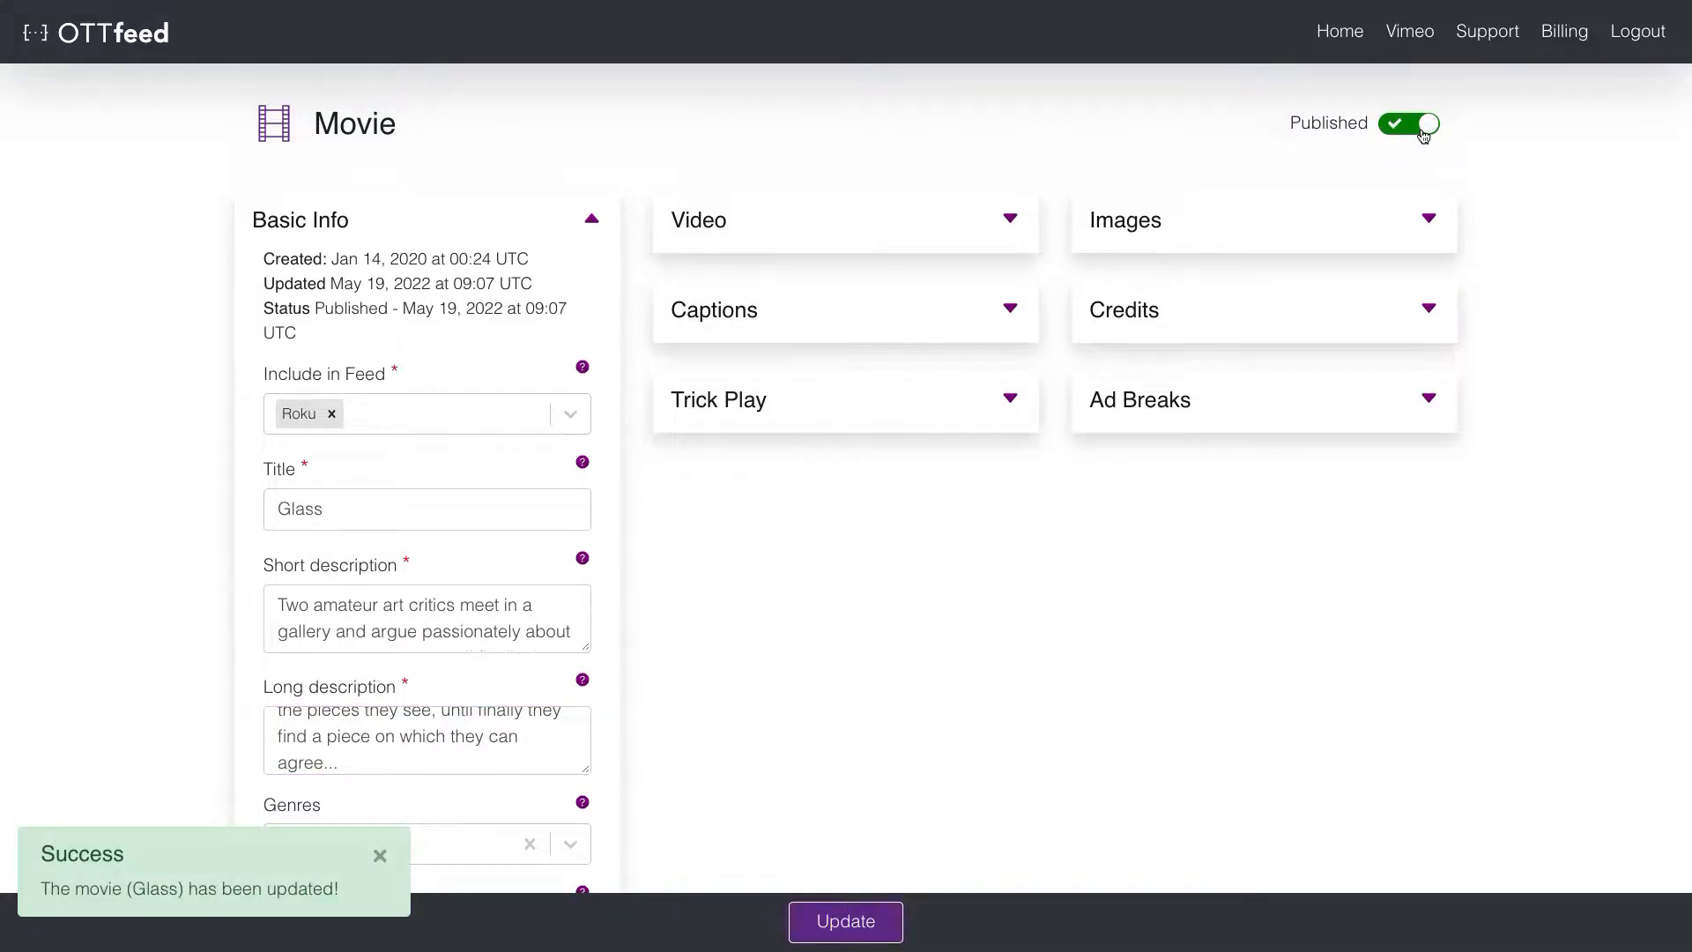
left_click(1340, 33)
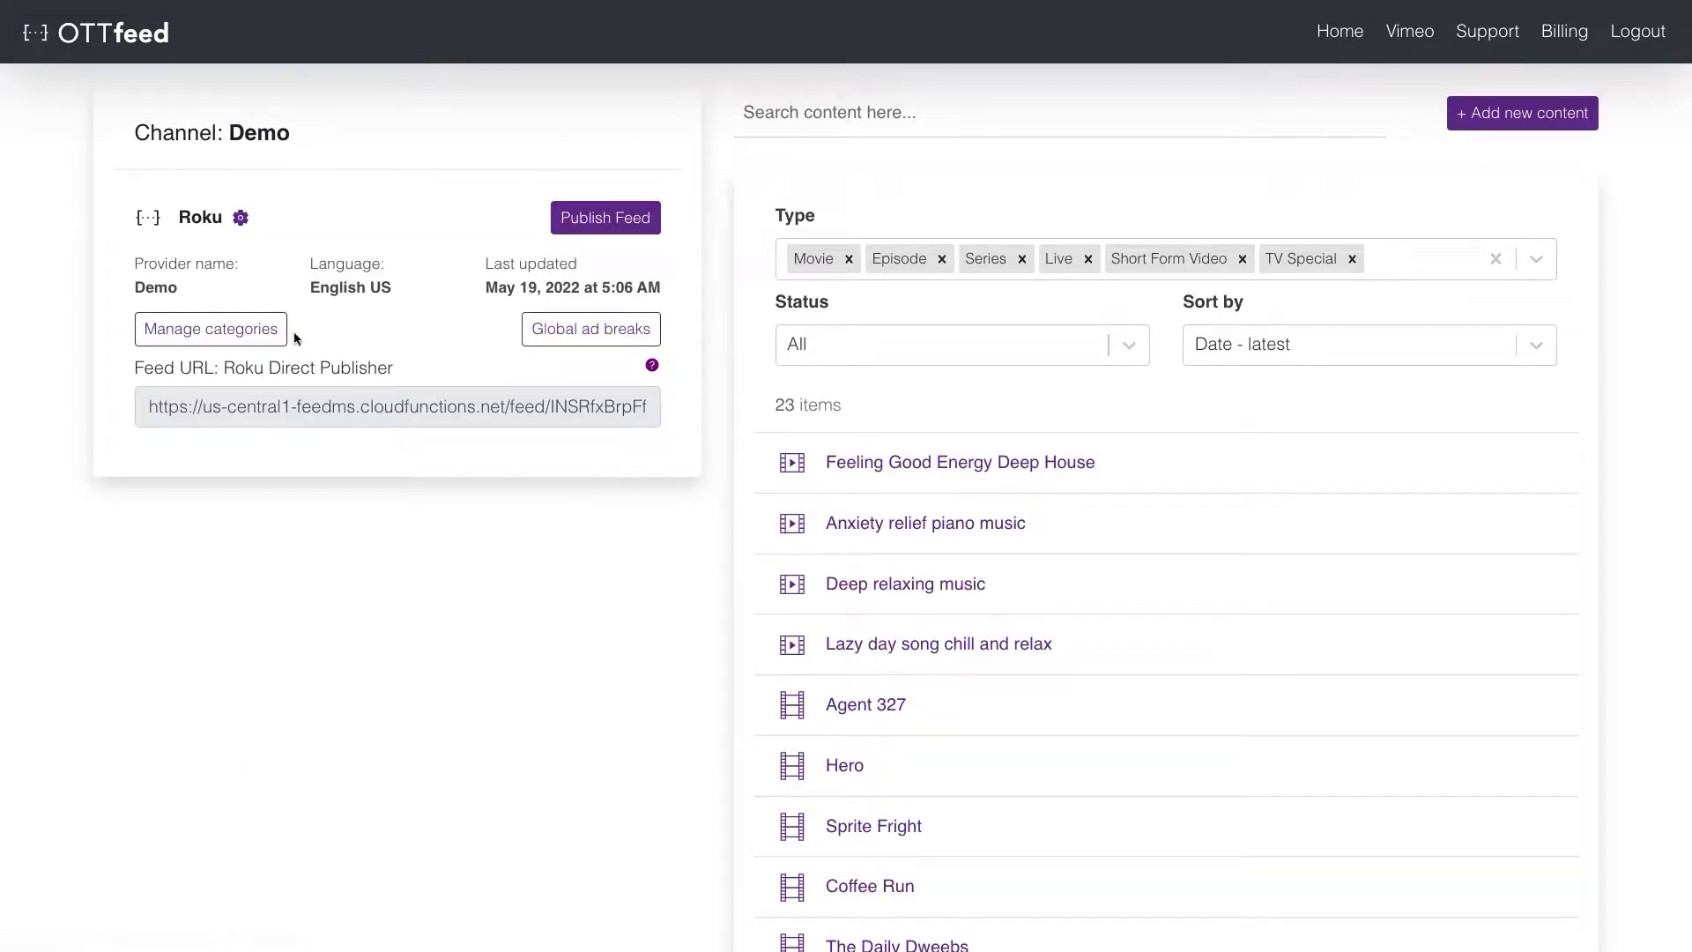
- Preview Animated Movies, now including Glass Half and Elephants Dream, and save the Roku feed's categories
left_click(263, 329)
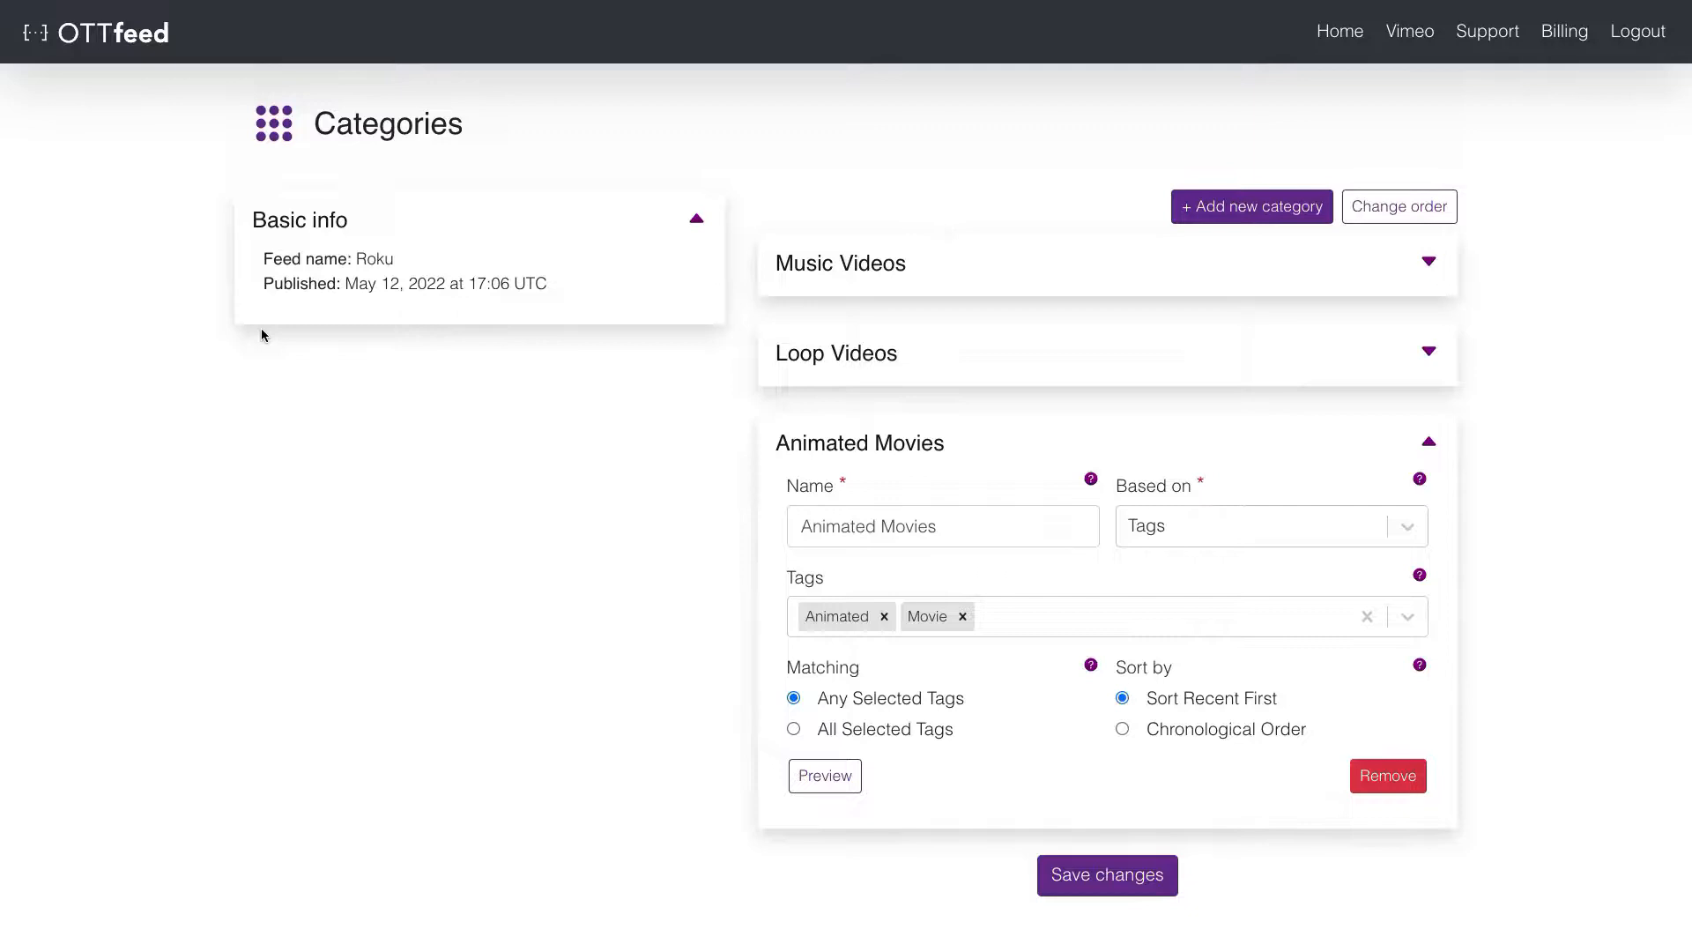
left_click(830, 774)
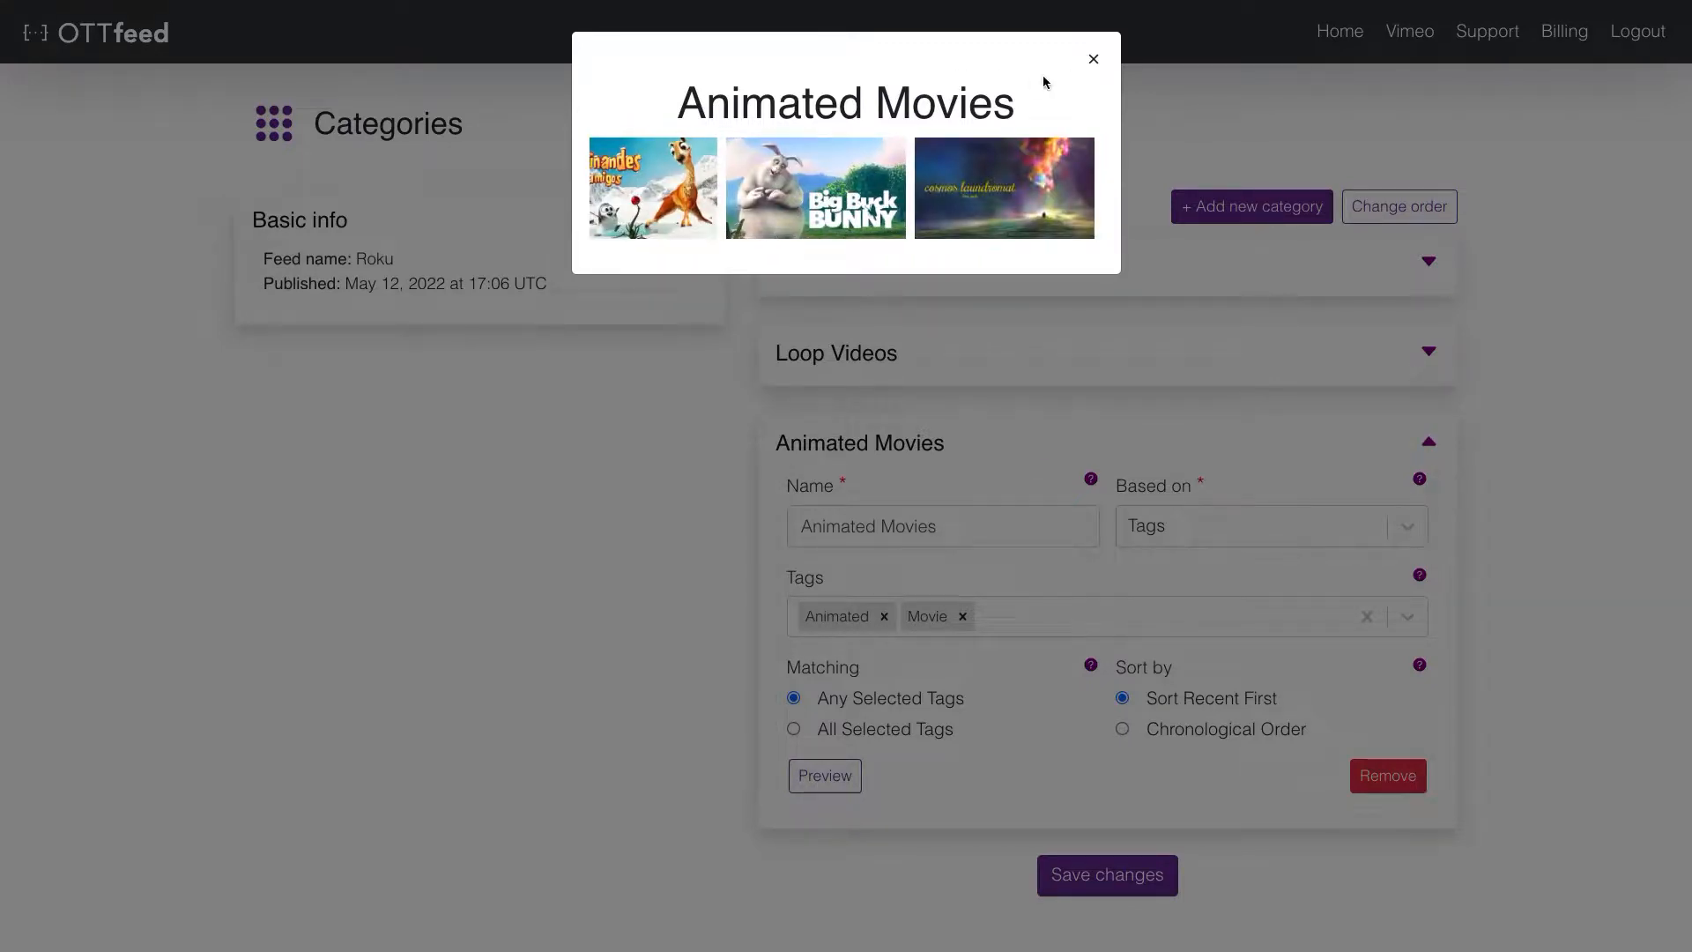
left_click(1091, 59)
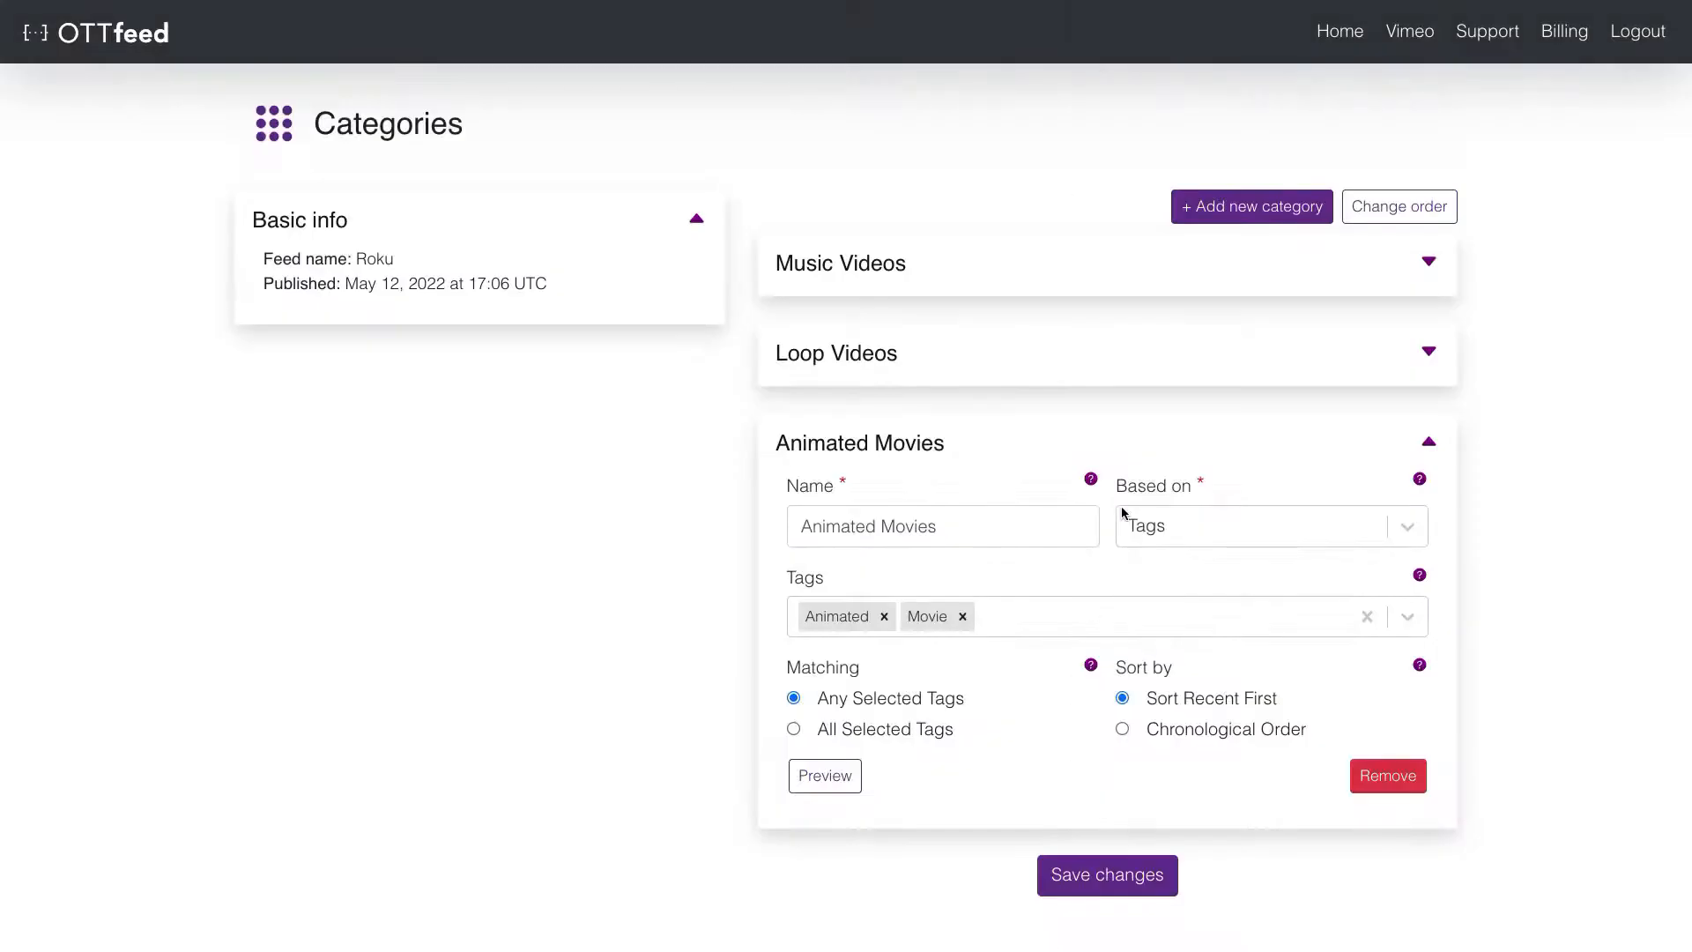
left_click(1139, 431)
left_click(1128, 524)
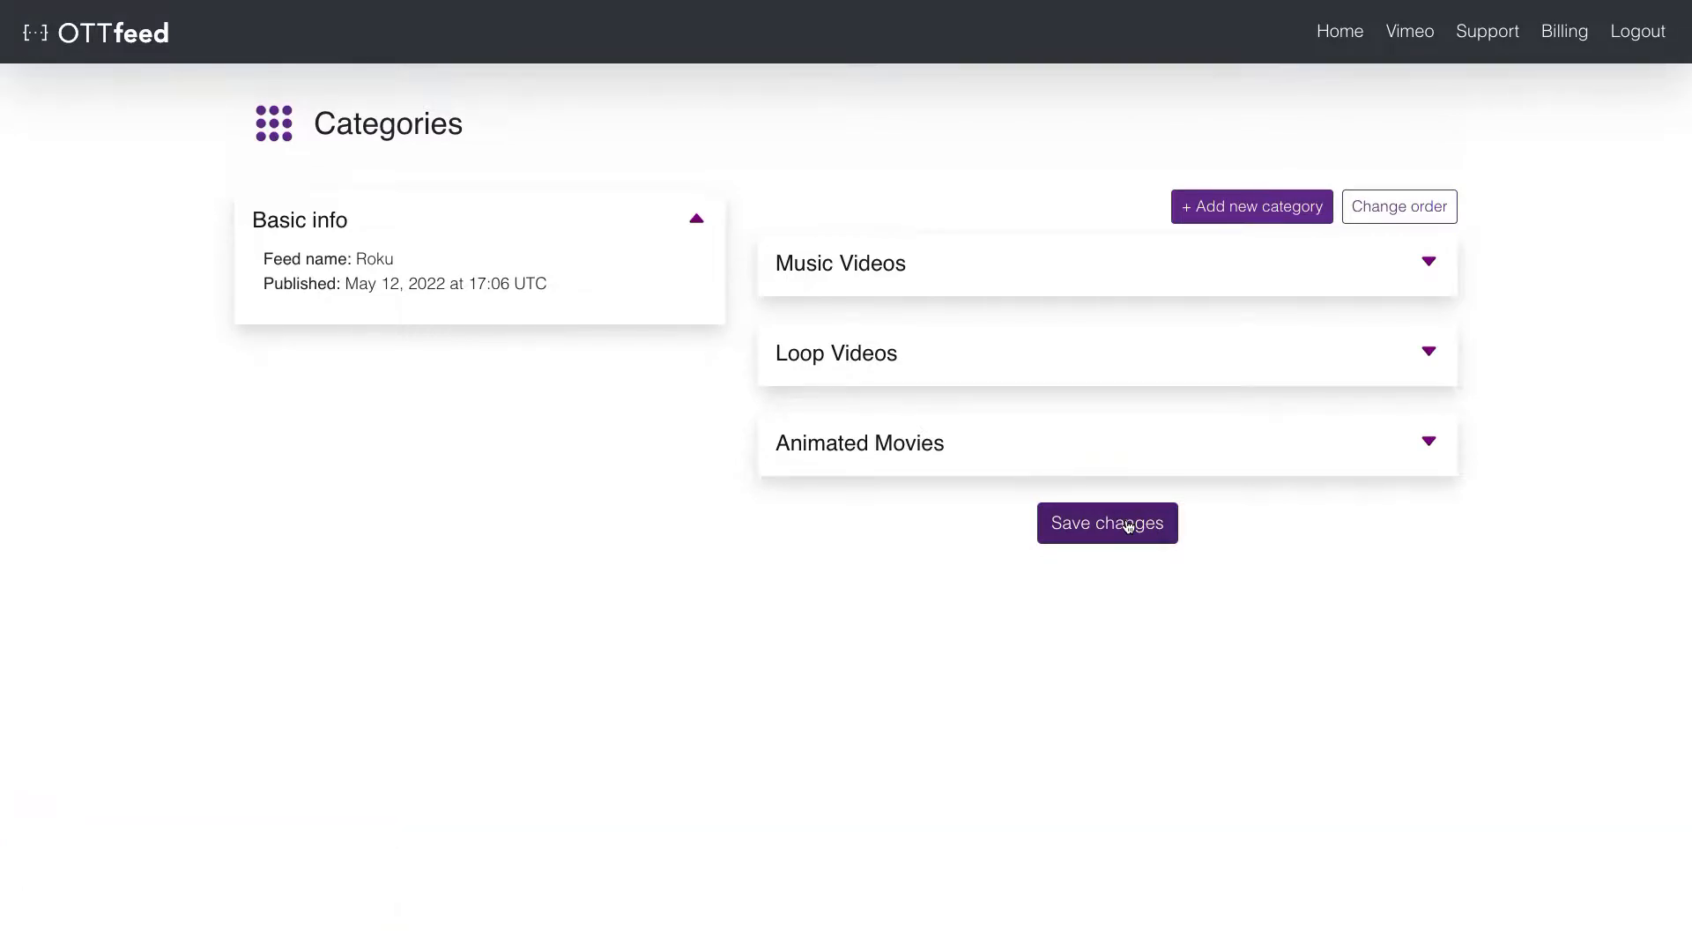
- Move Animated Movies above Music Videos and Loop Videos, save the order, and return home
left_click(1435, 217)
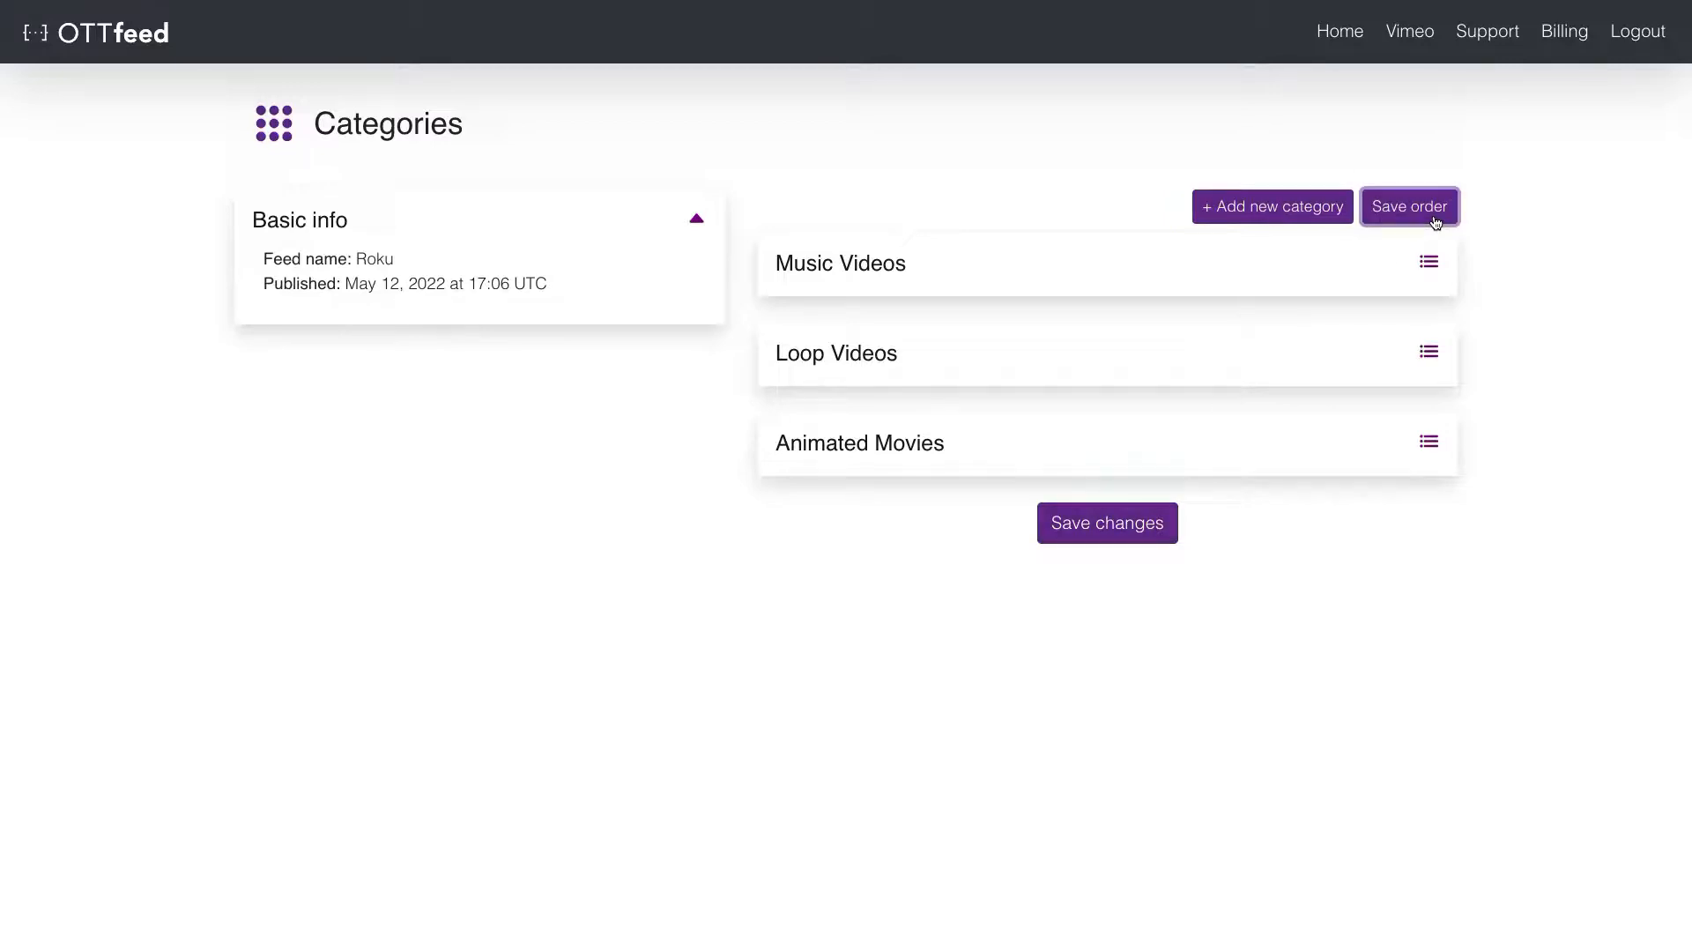
left_click_drag(1137, 453, 1141, 263)
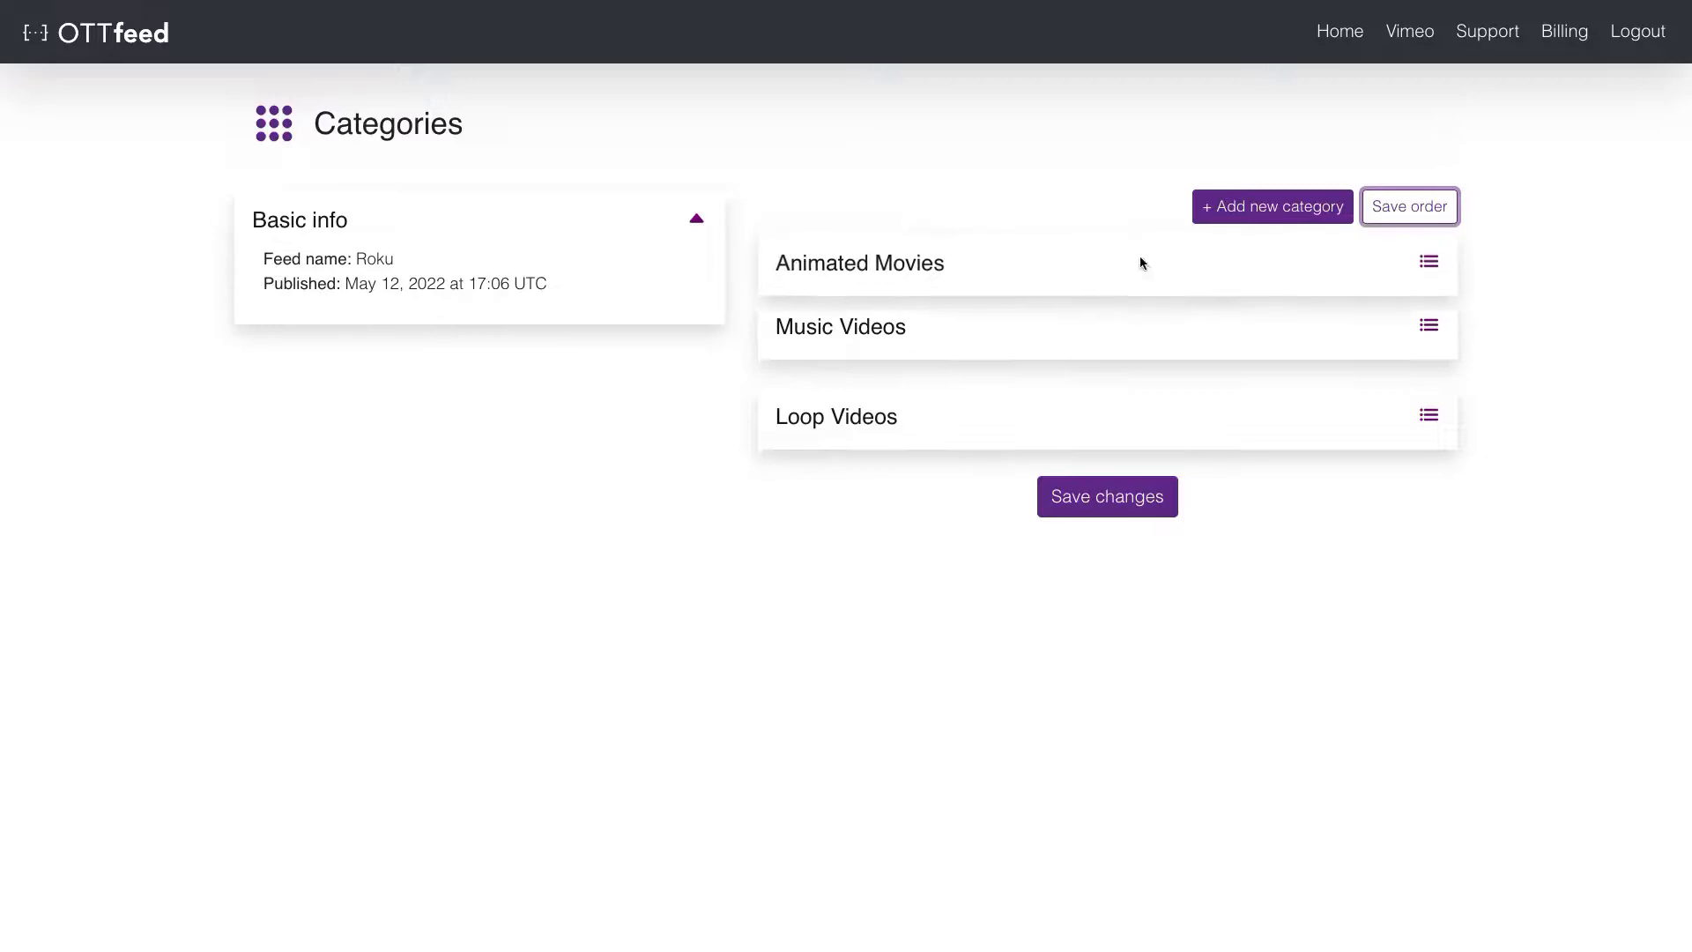
left_click(1406, 203)
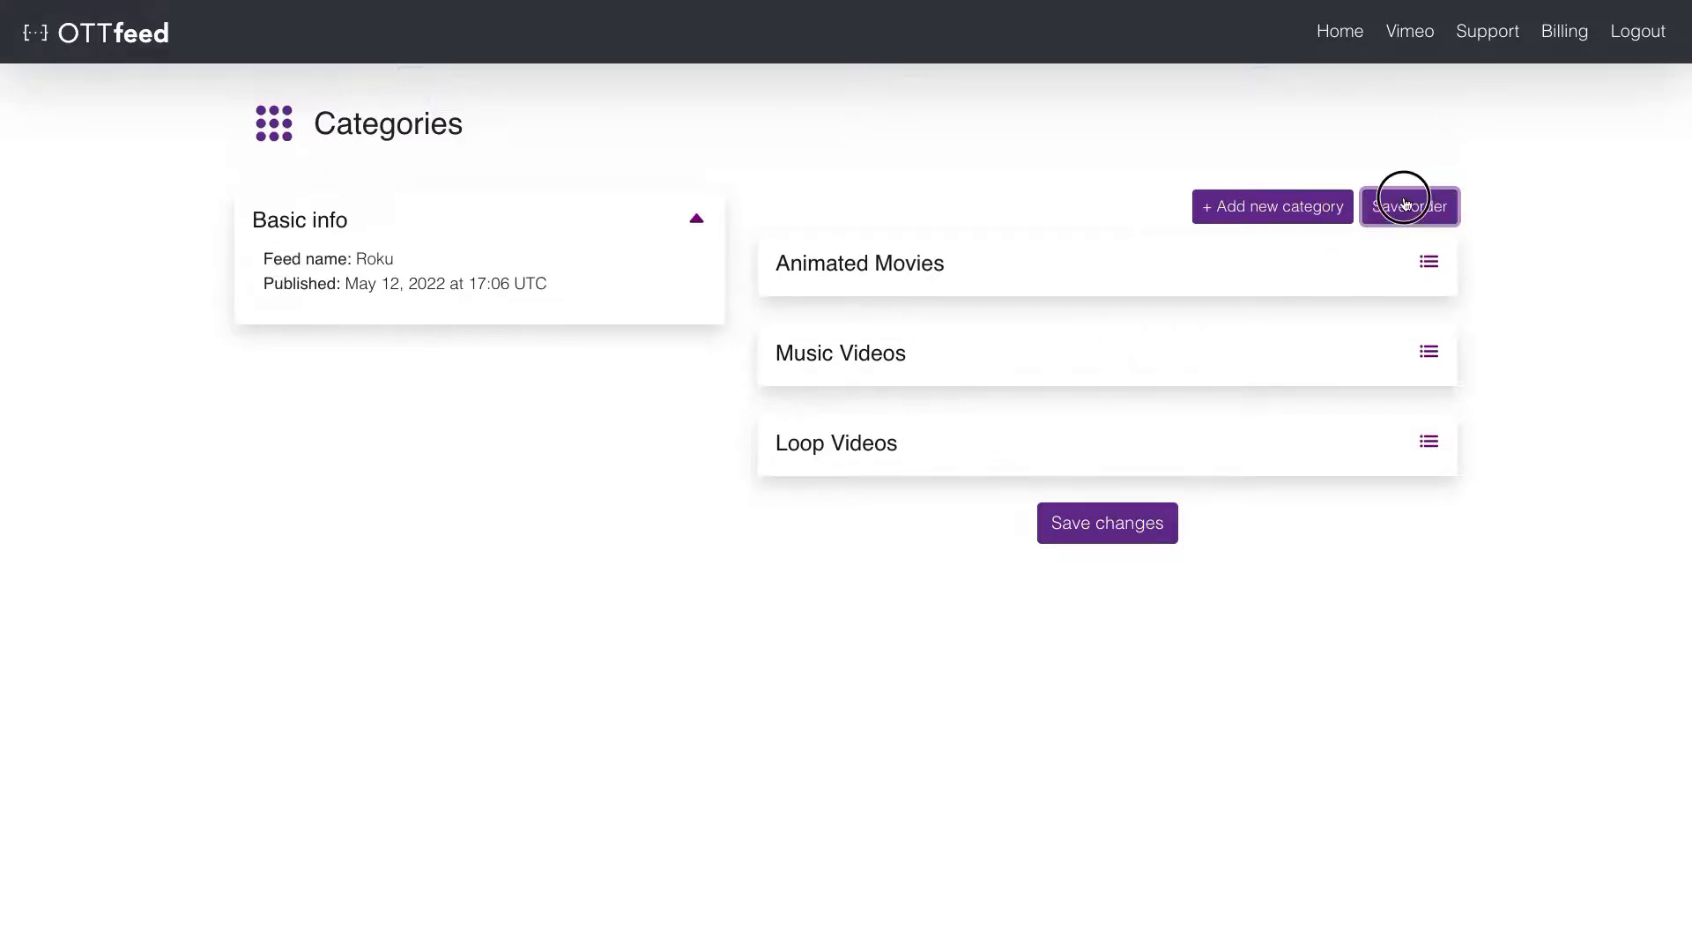
left_click(1157, 517)
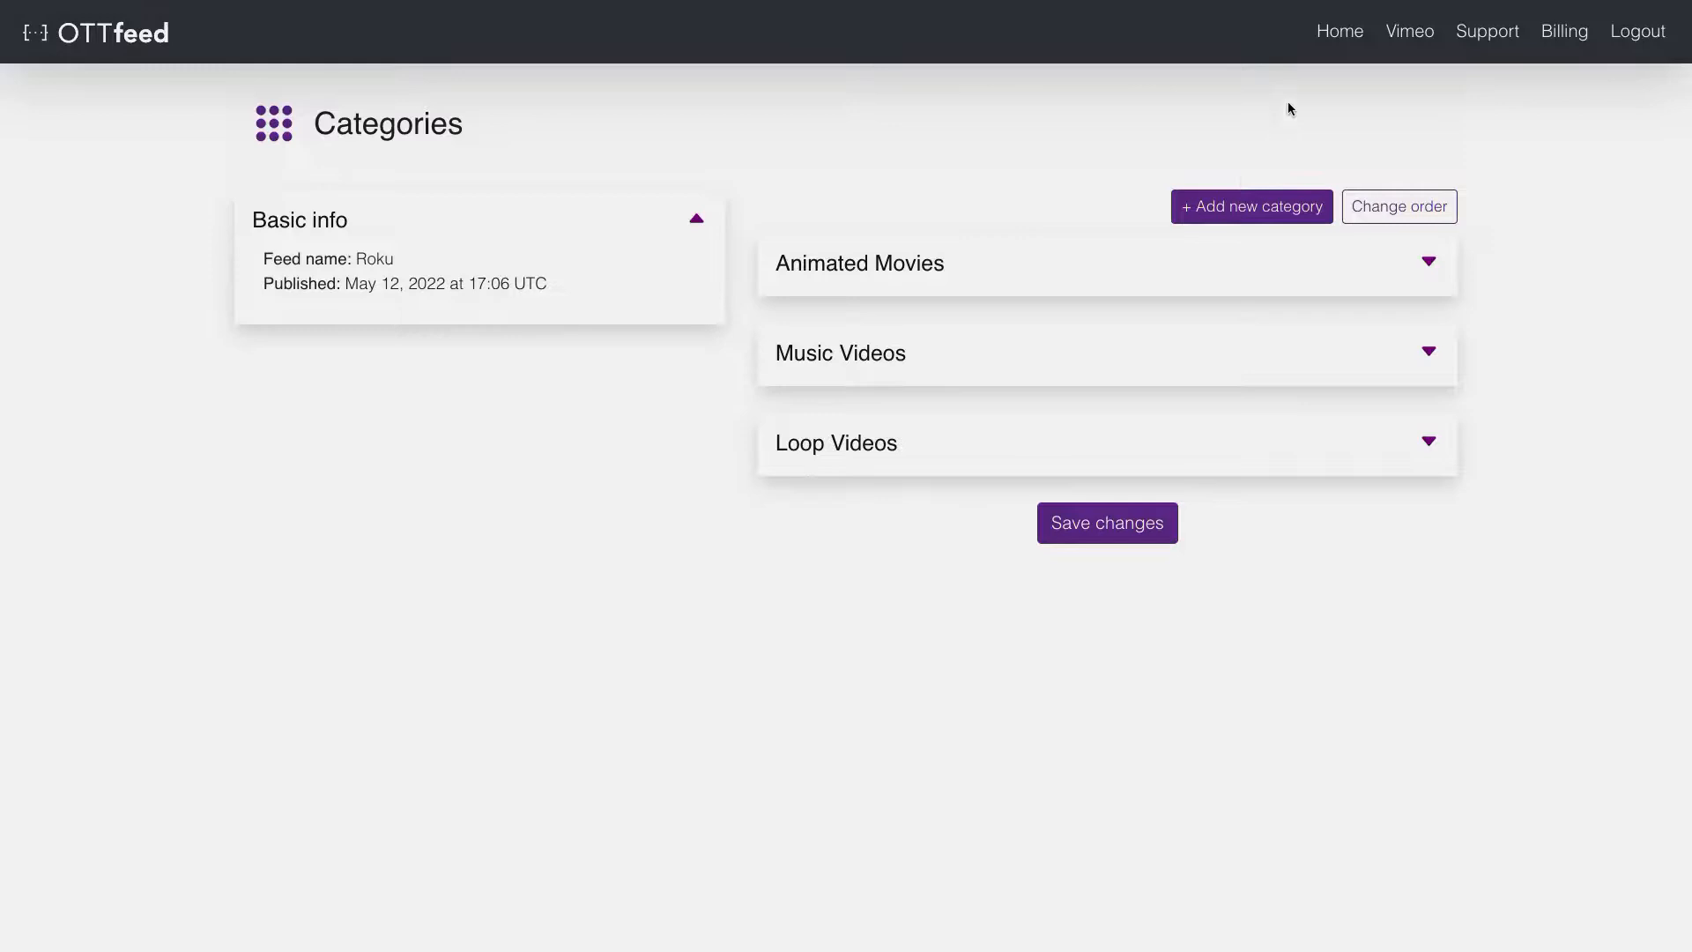
left_click(1327, 37)
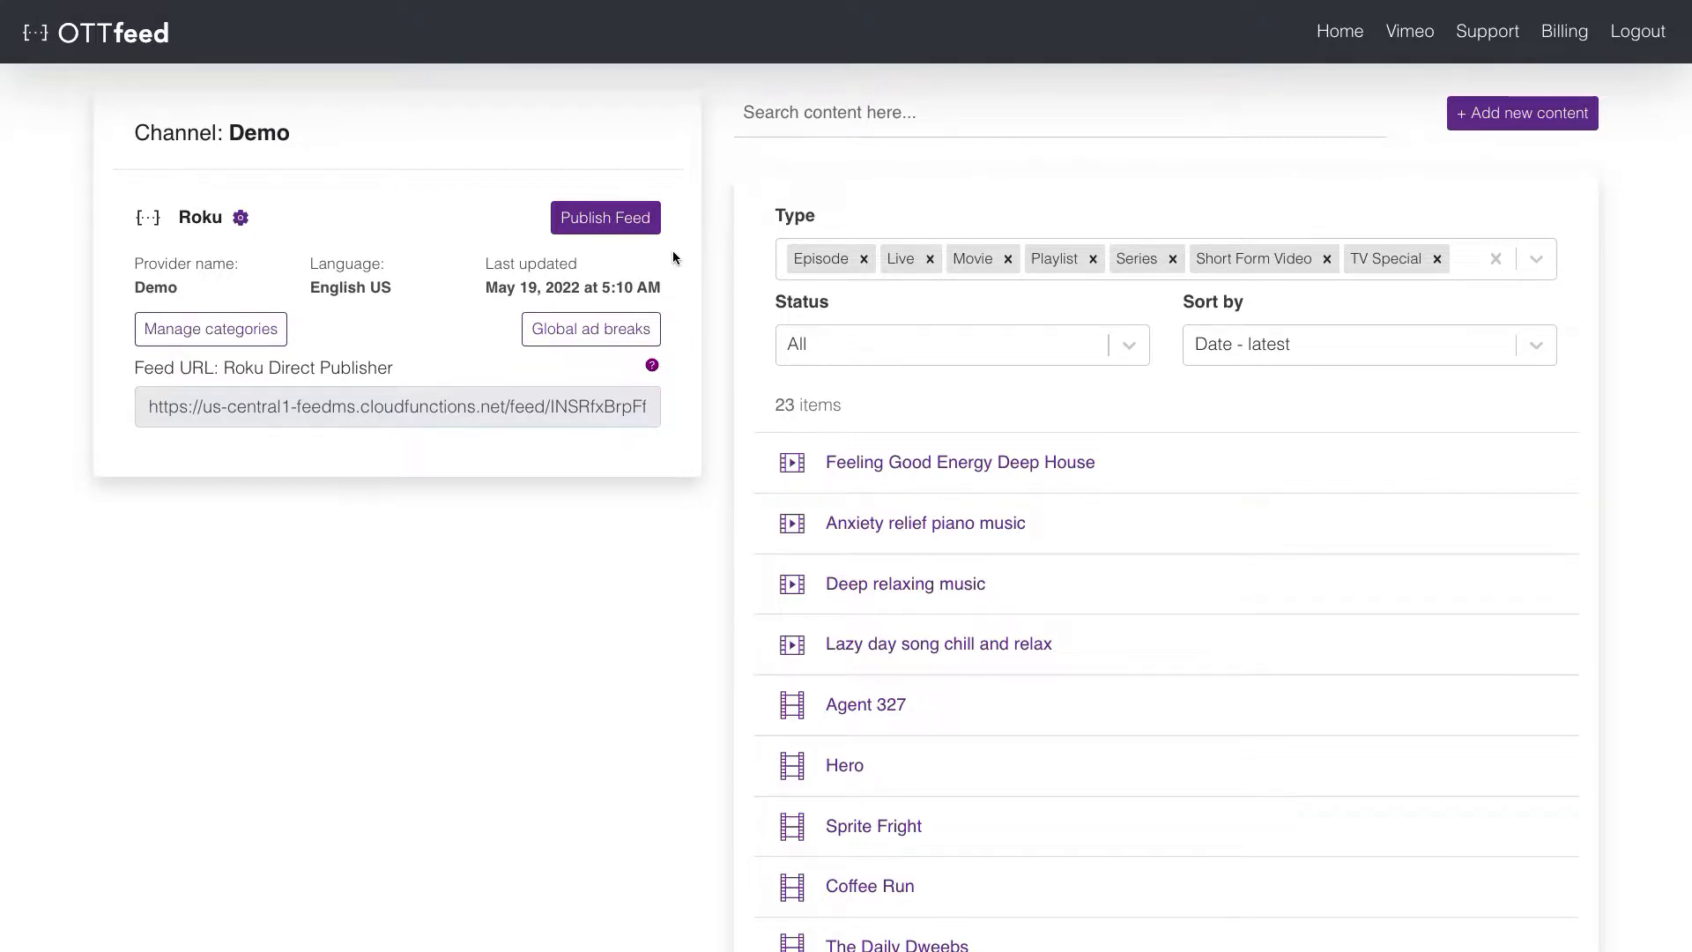
- Publish the Roku feed, copy its Feed URL, and go to Roku's Preview and Publish page
left_click(632, 222)
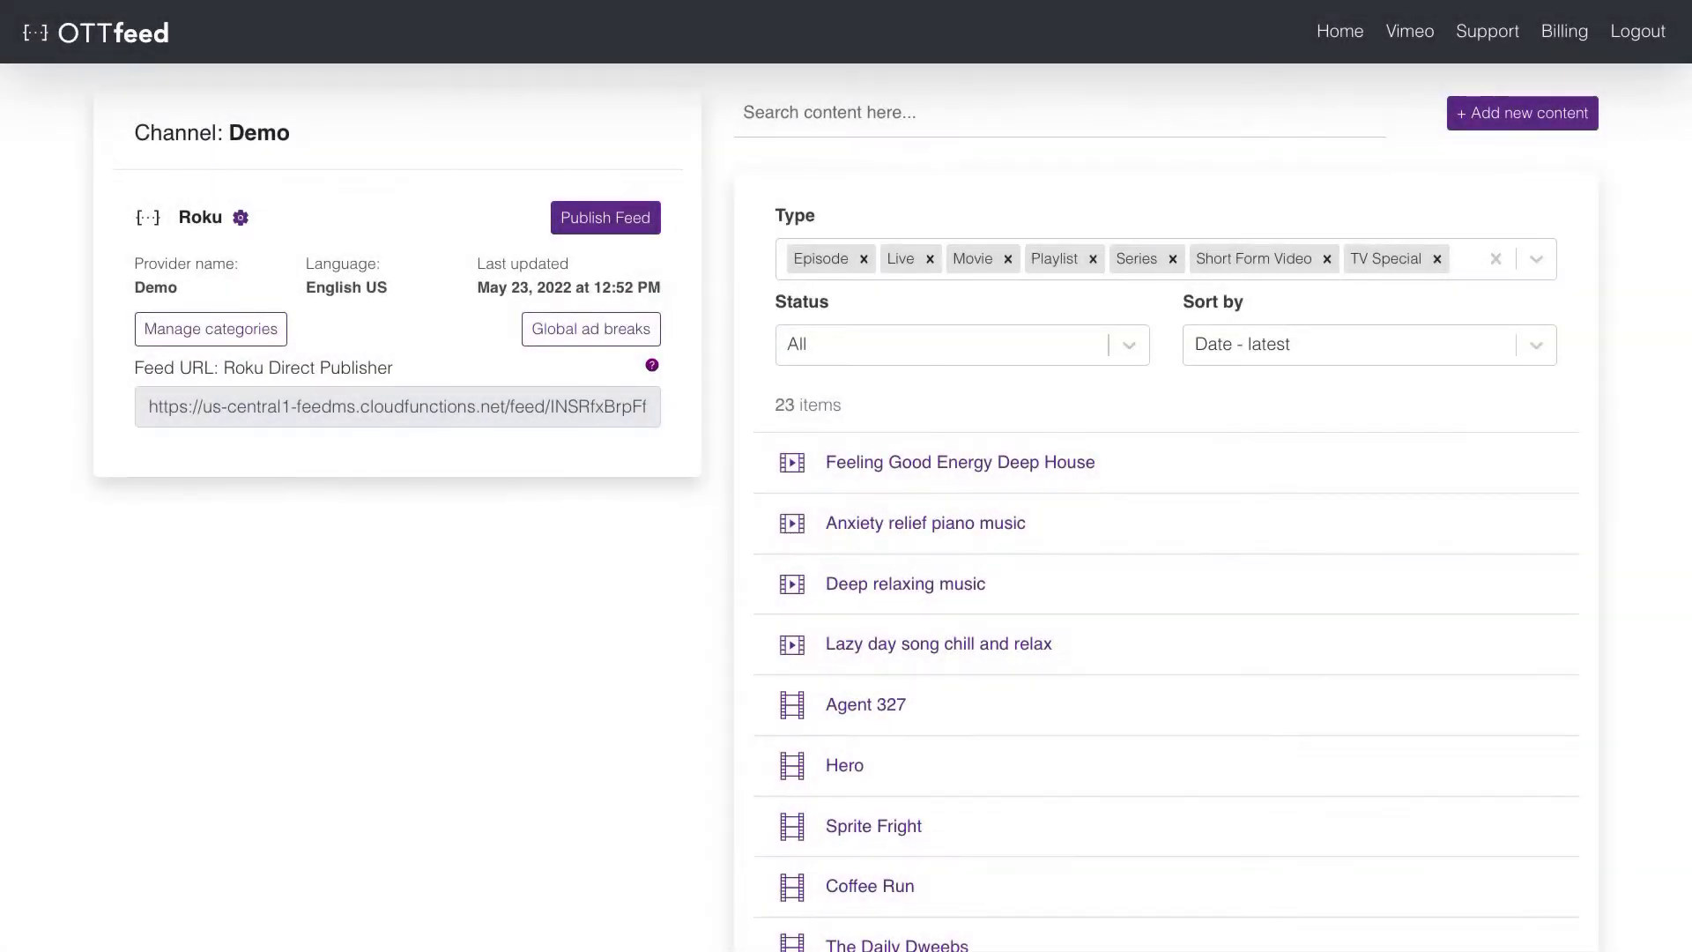
left_click_drag(148, 413, 669, 424)
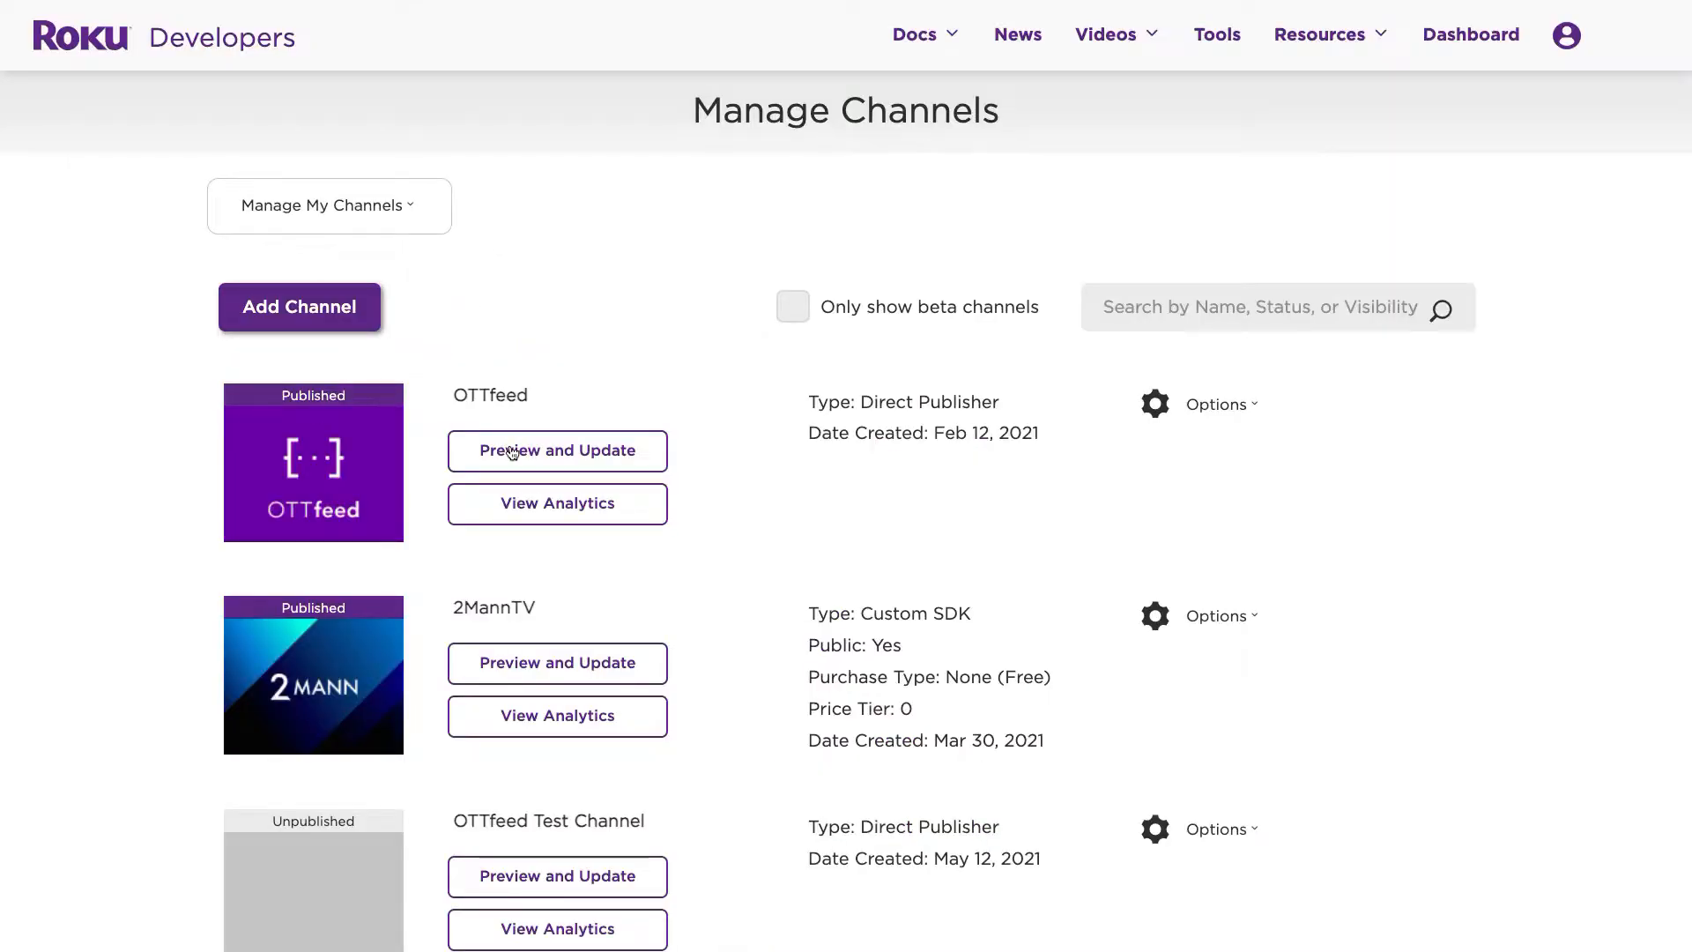
left_click(512, 454)
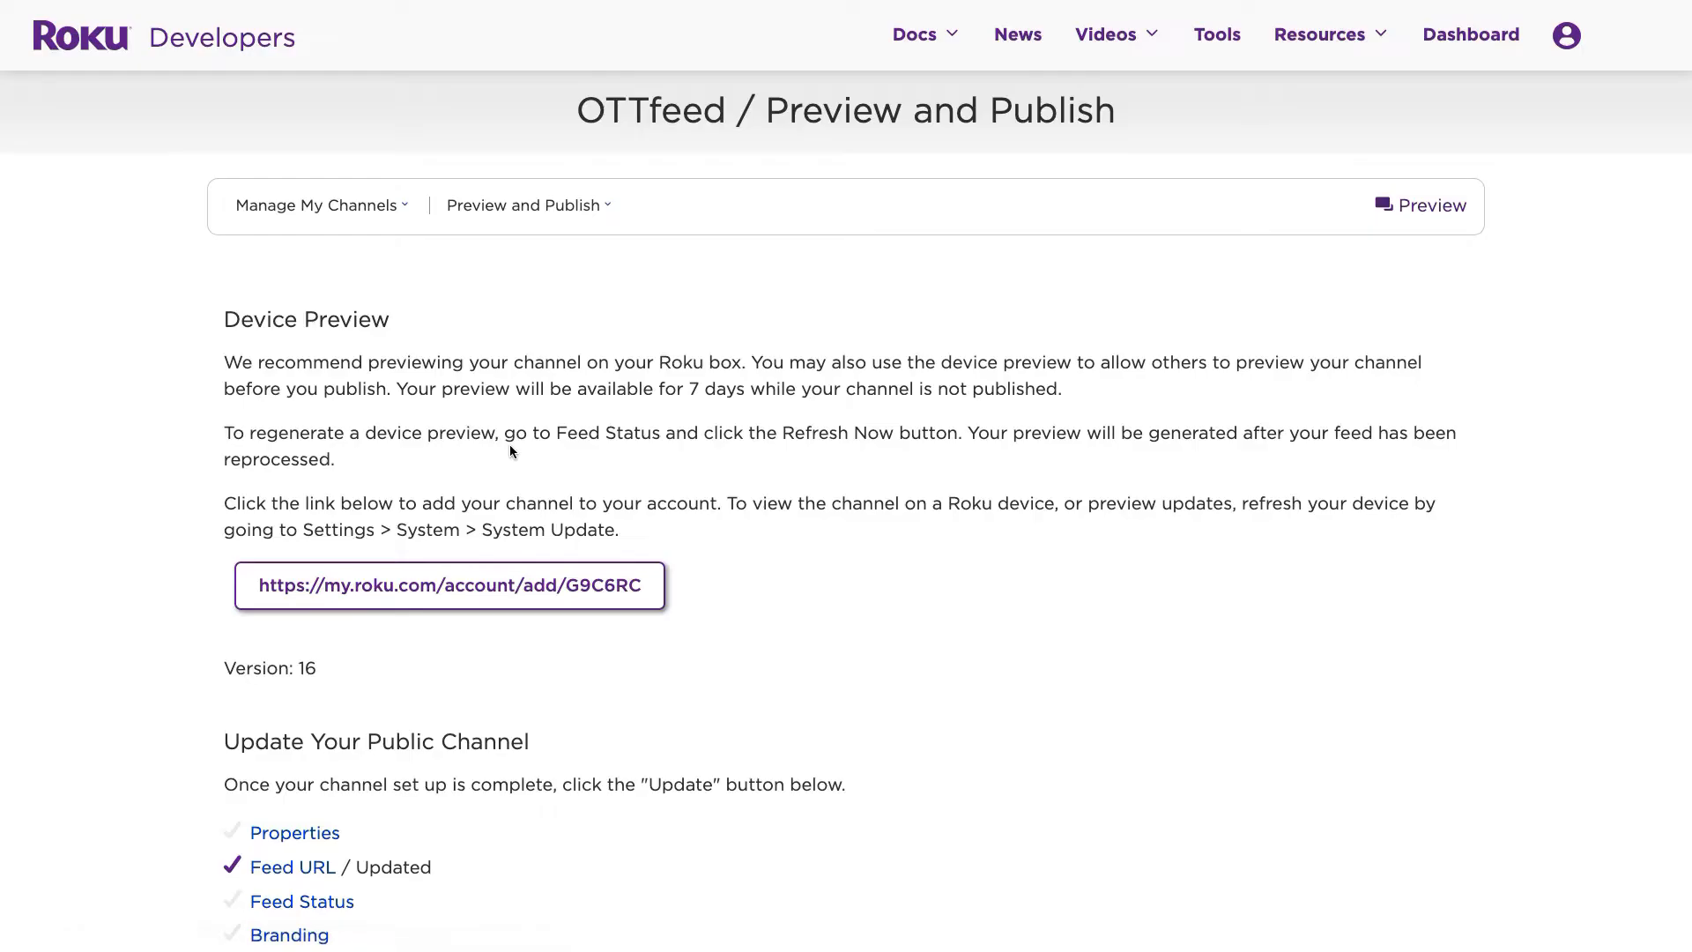
- Replace the Vimeo feed URL with the copied OTTfeed feed URL and save it
left_click(294, 869)
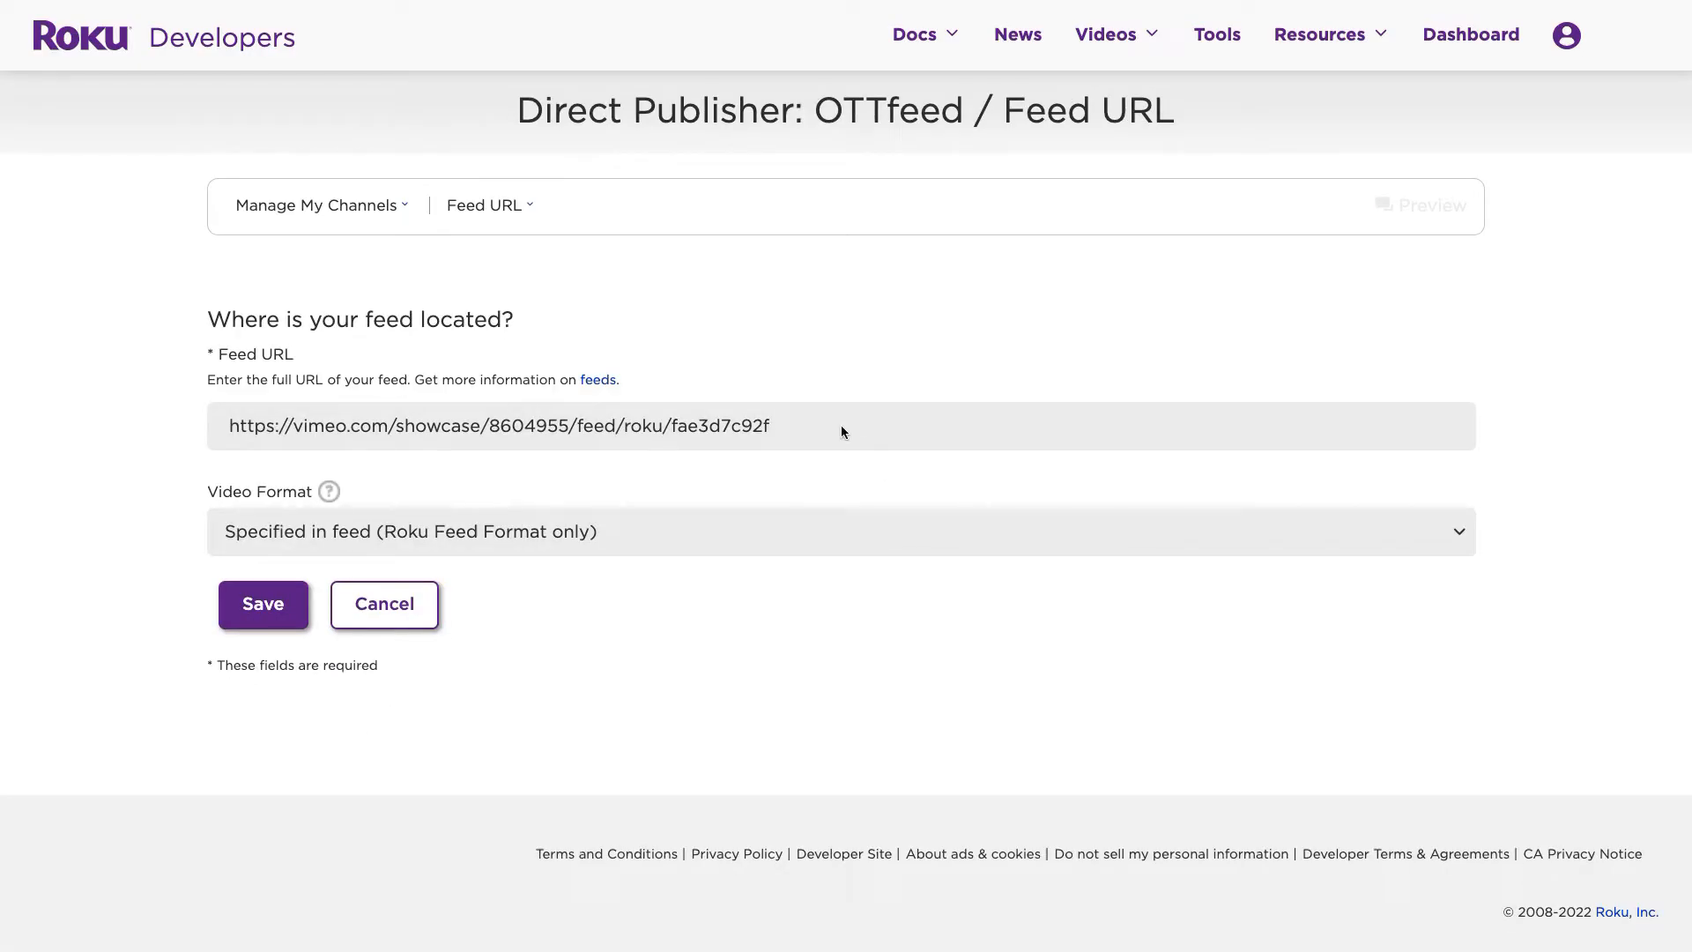
triple_click(750, 431)
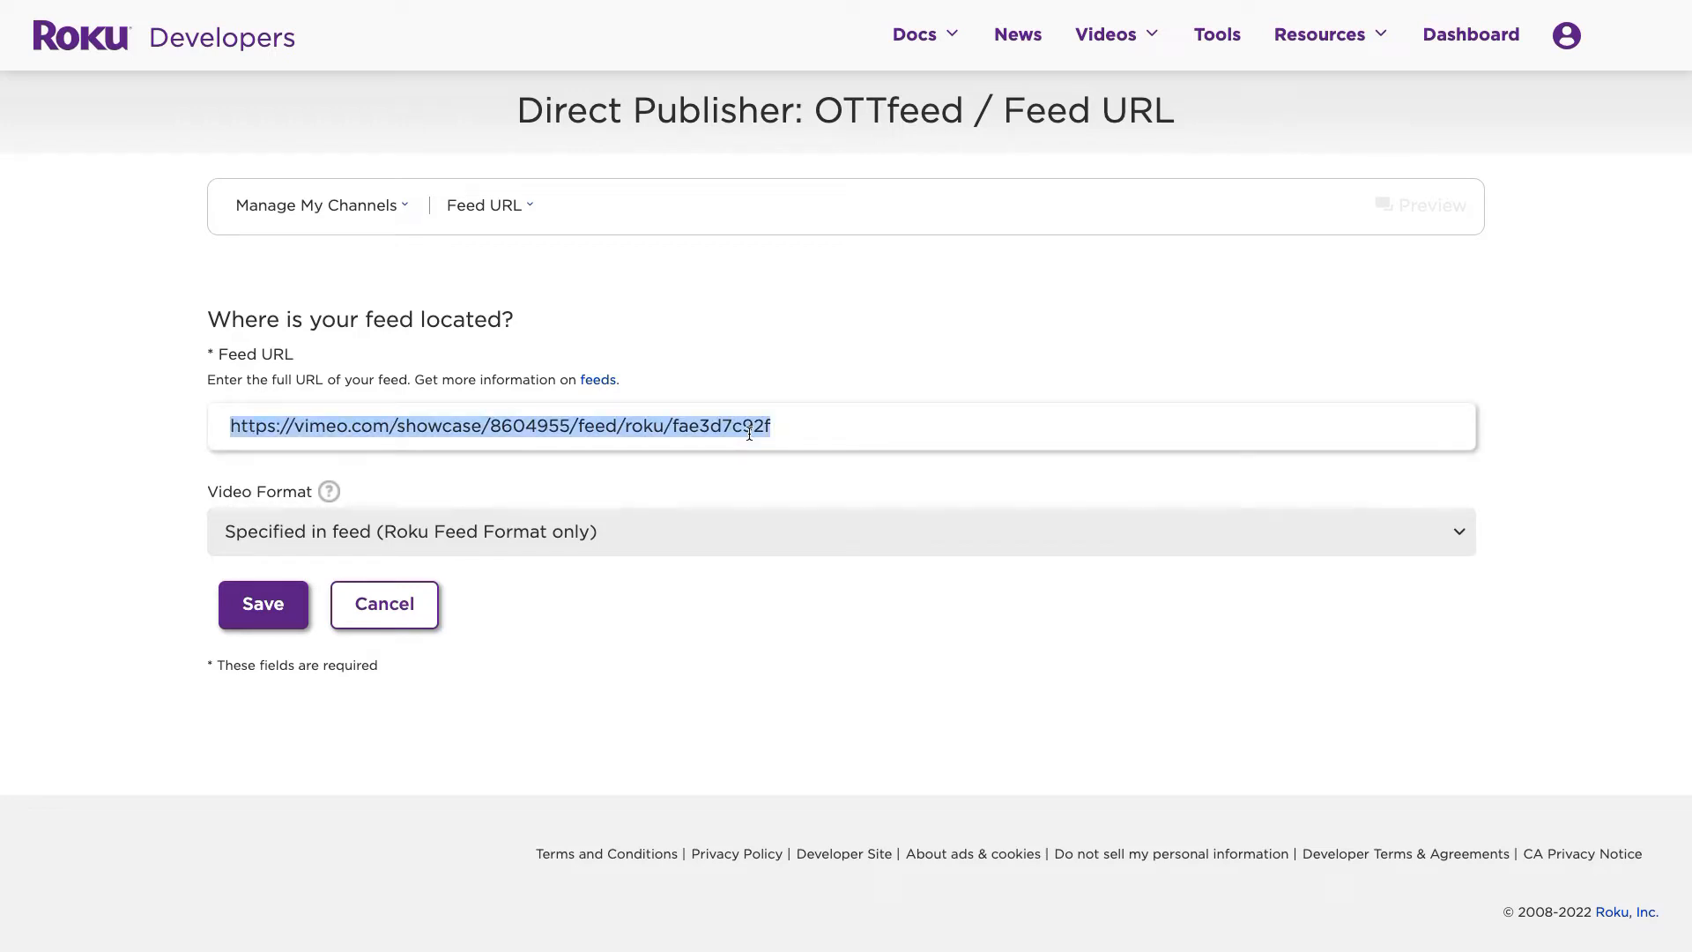
type("https://us-central1-feedms.cloudfunctions.net/feed/INSRfxBrpFfDxf23ue76YNZBwZ73/nAmopDPQsBBY3AIsTqov/contents.json?format=rdp")
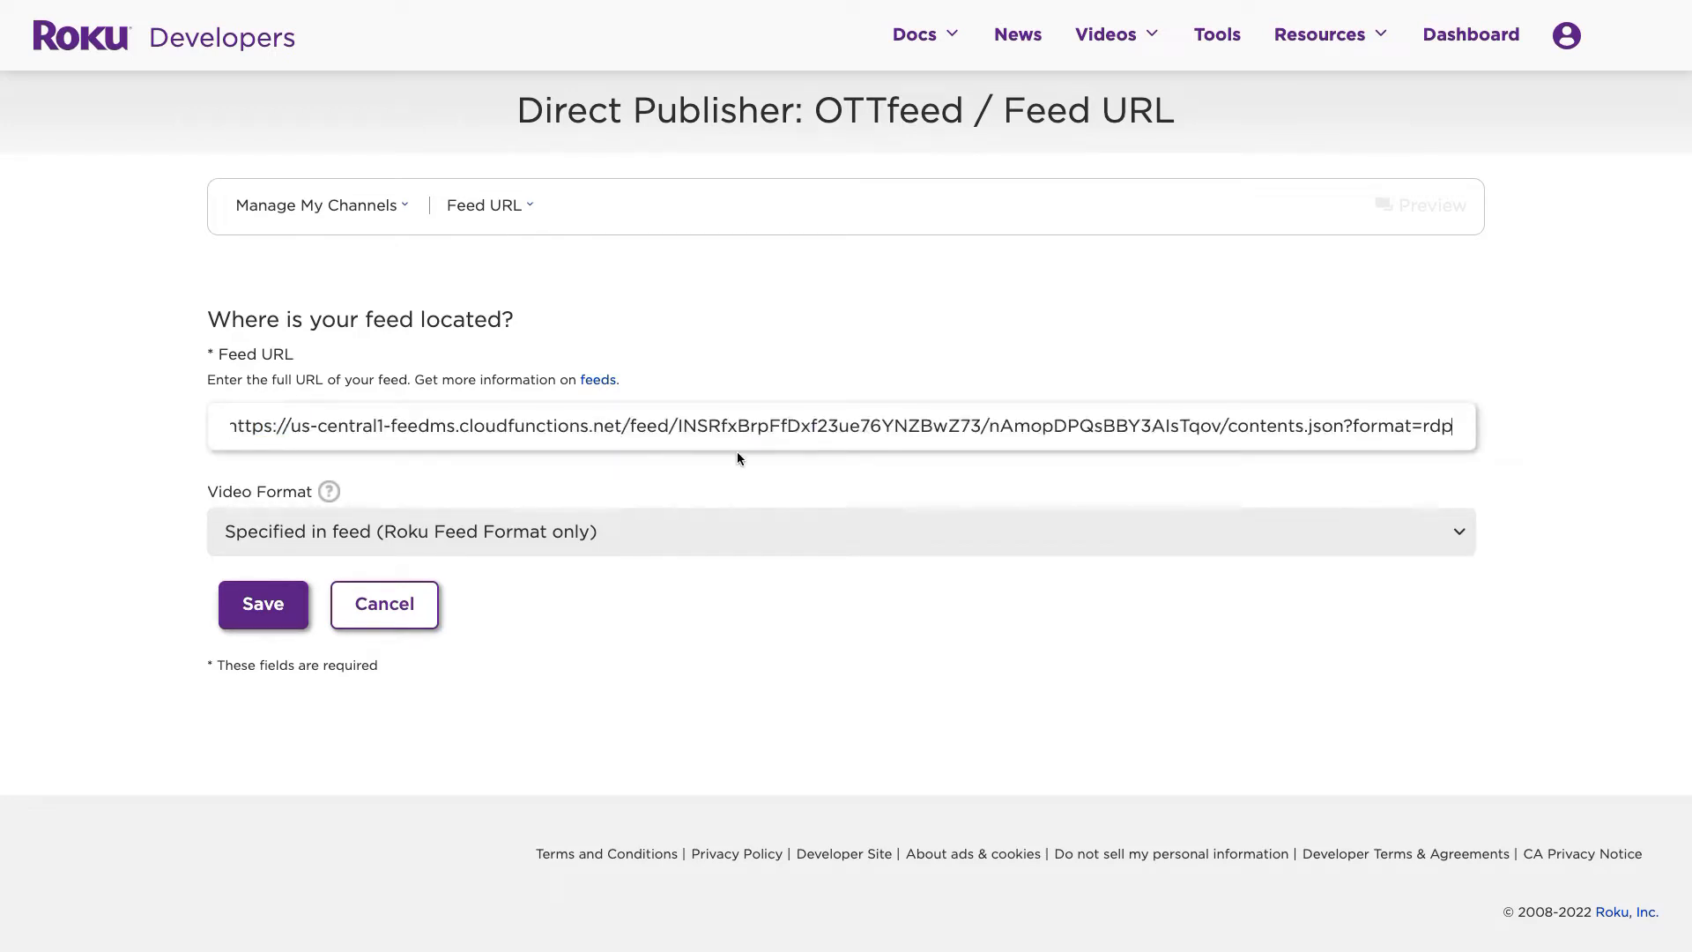
left_click(281, 604)
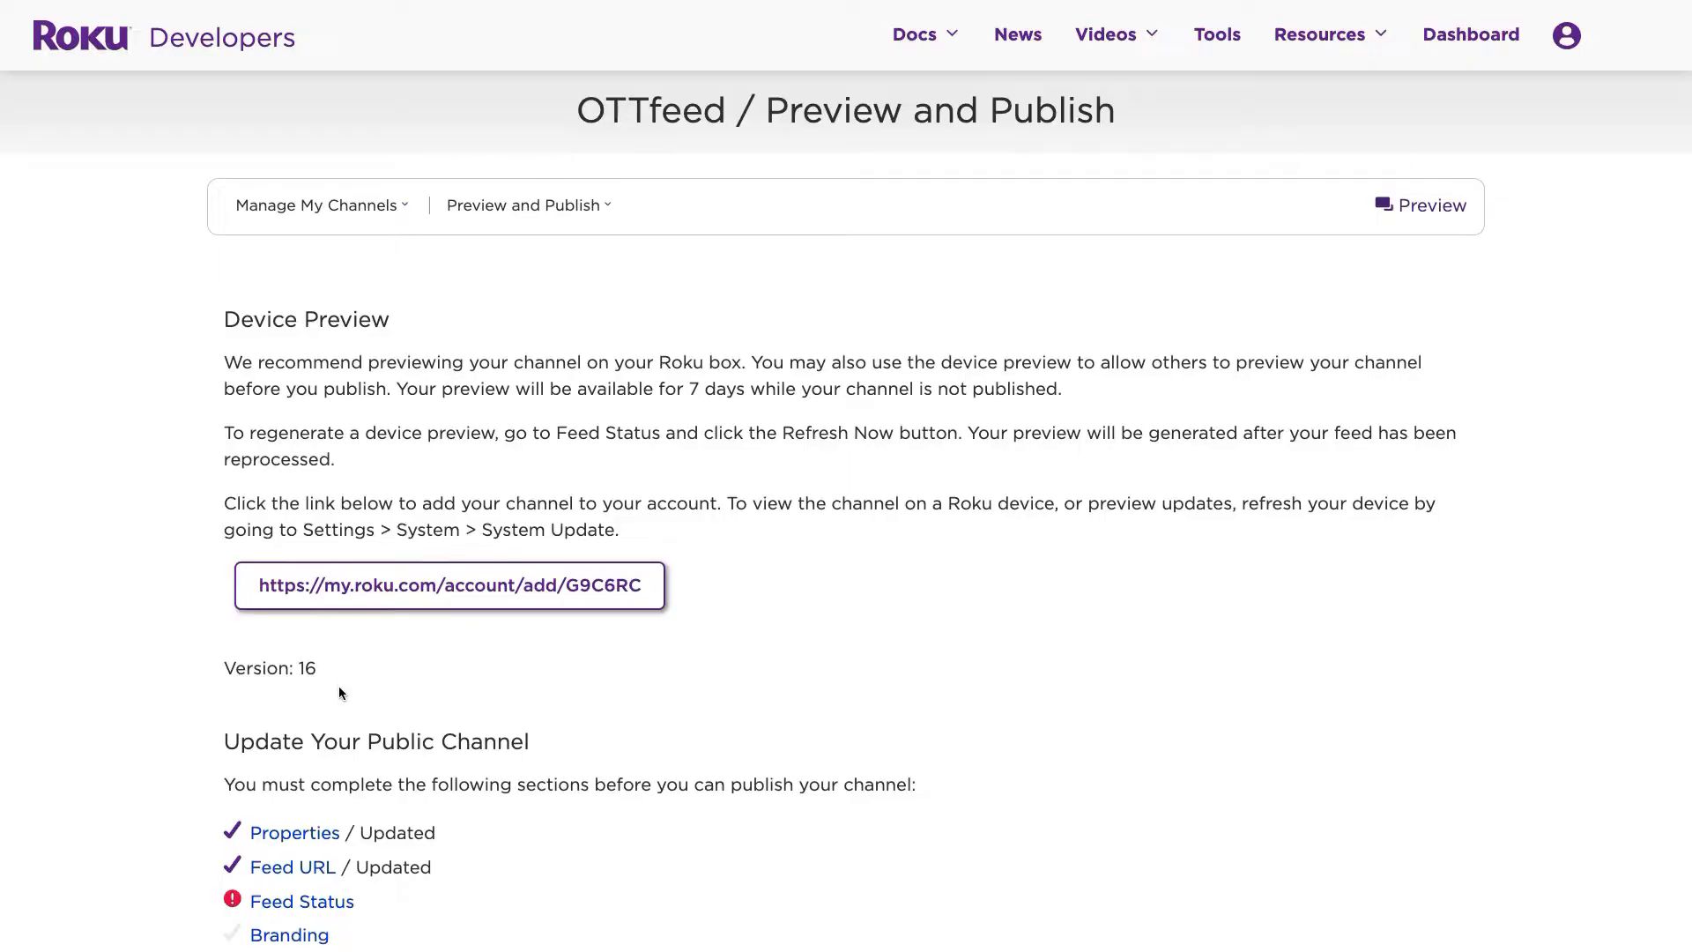
- Refresh the Feed Status until it reports 23 items ingested successfully
left_click(297, 903)
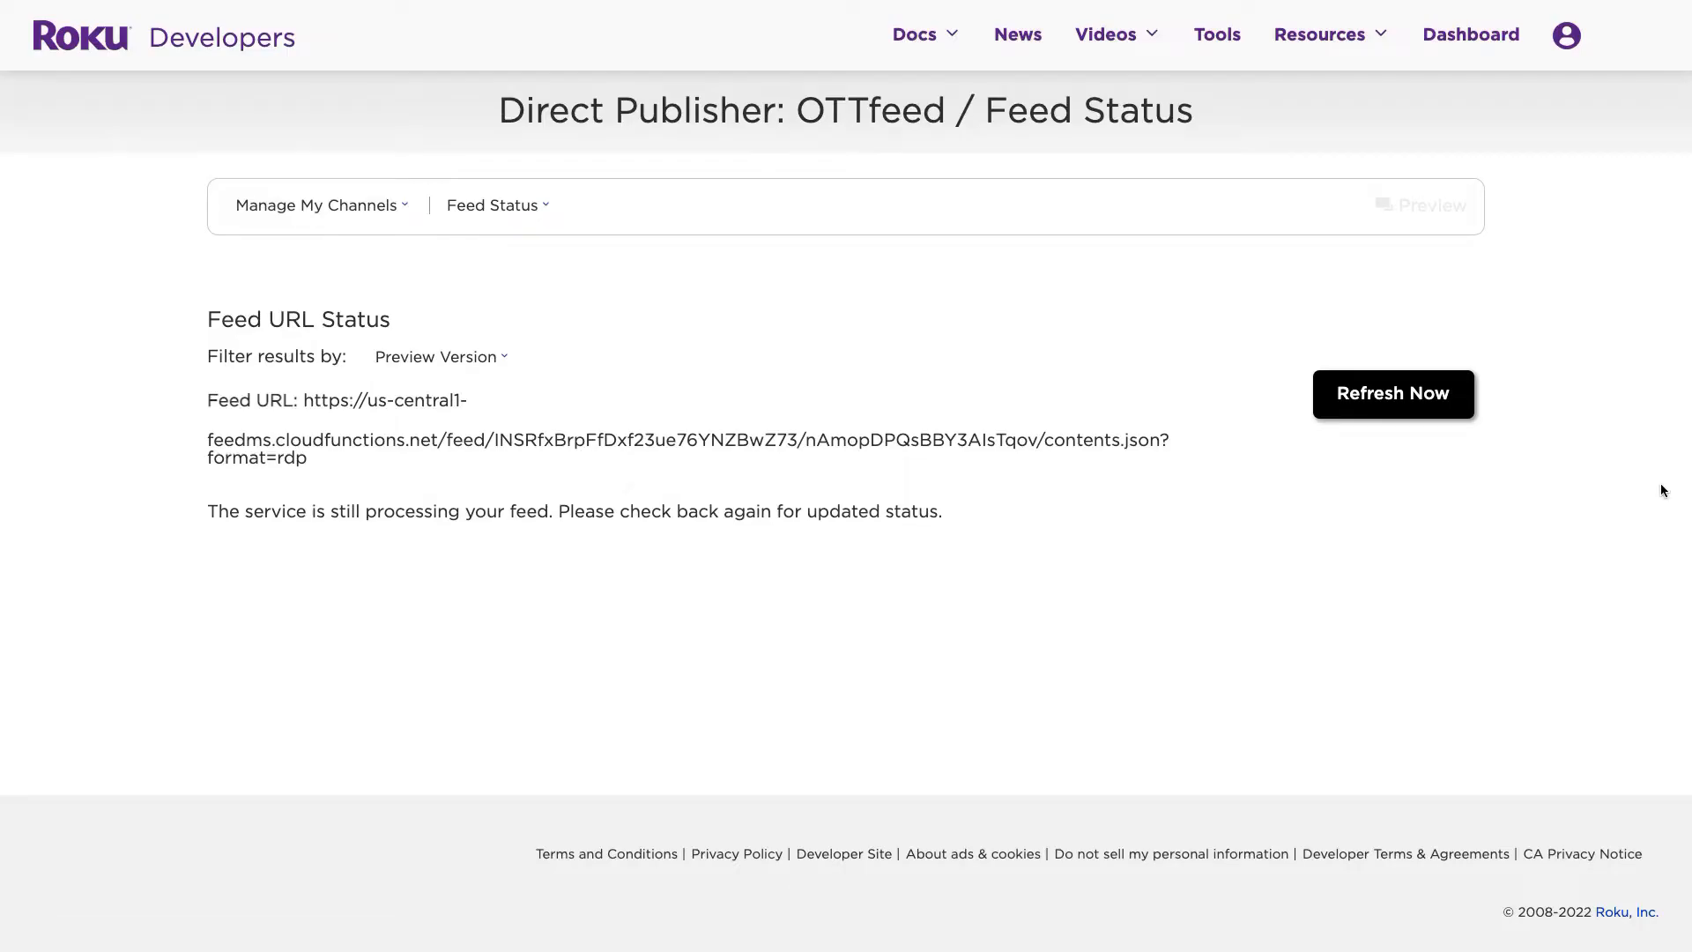
left_click(1401, 402)
left_click(1373, 402)
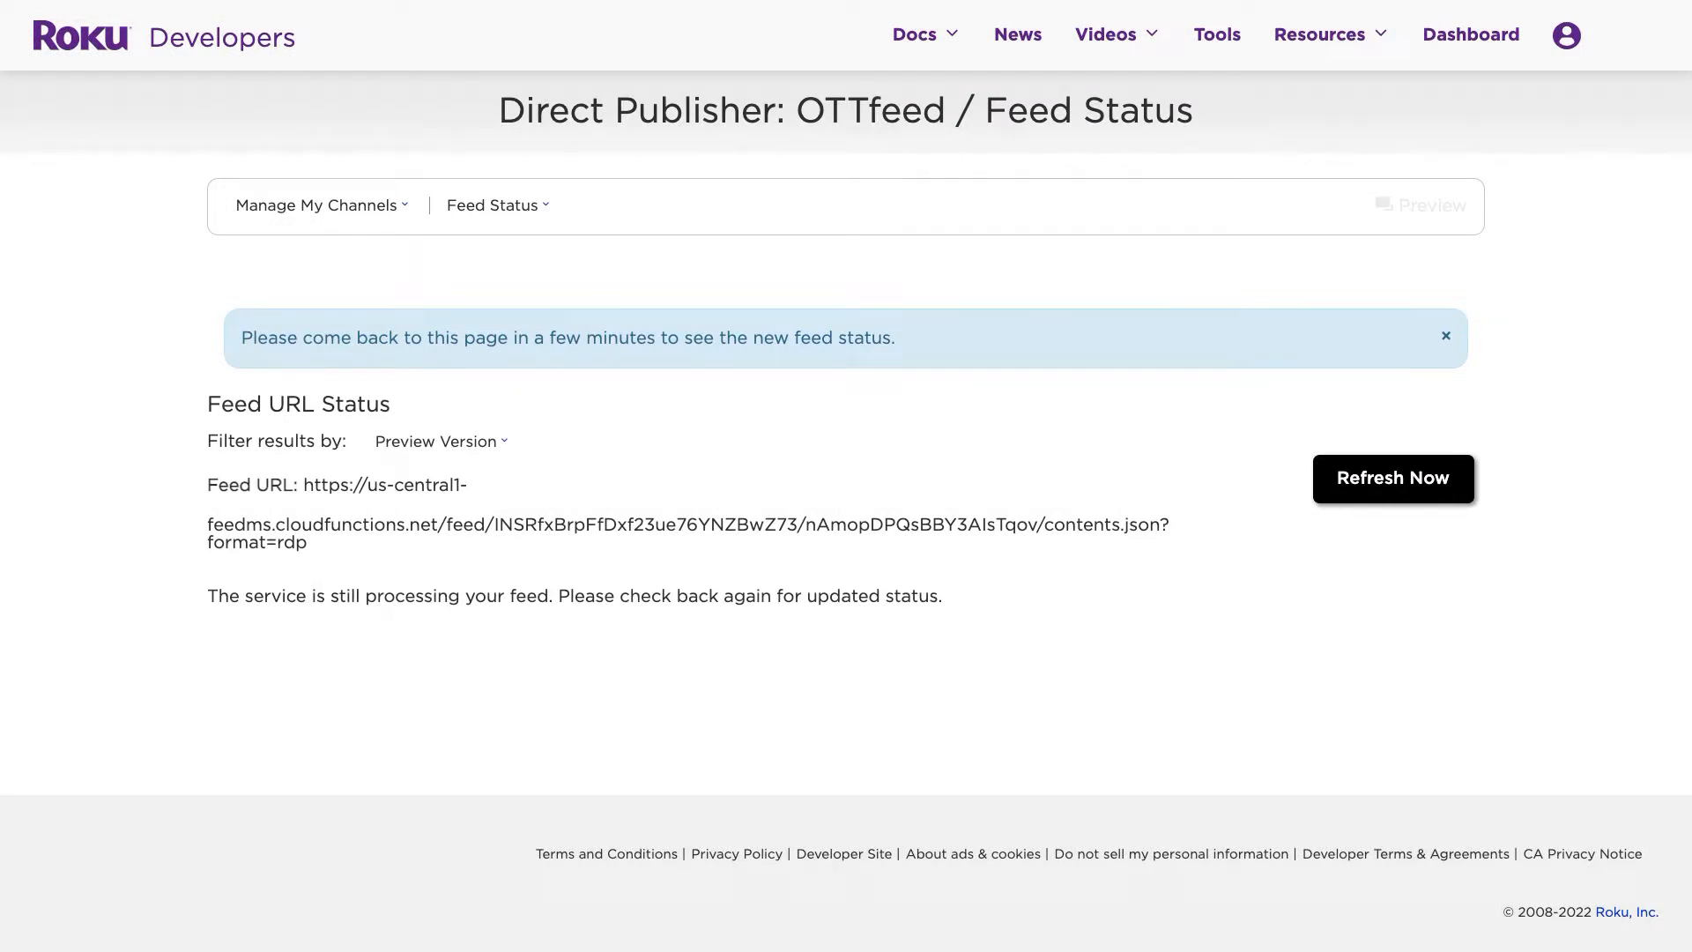
left_click(1367, 477)
left_click(1365, 476)
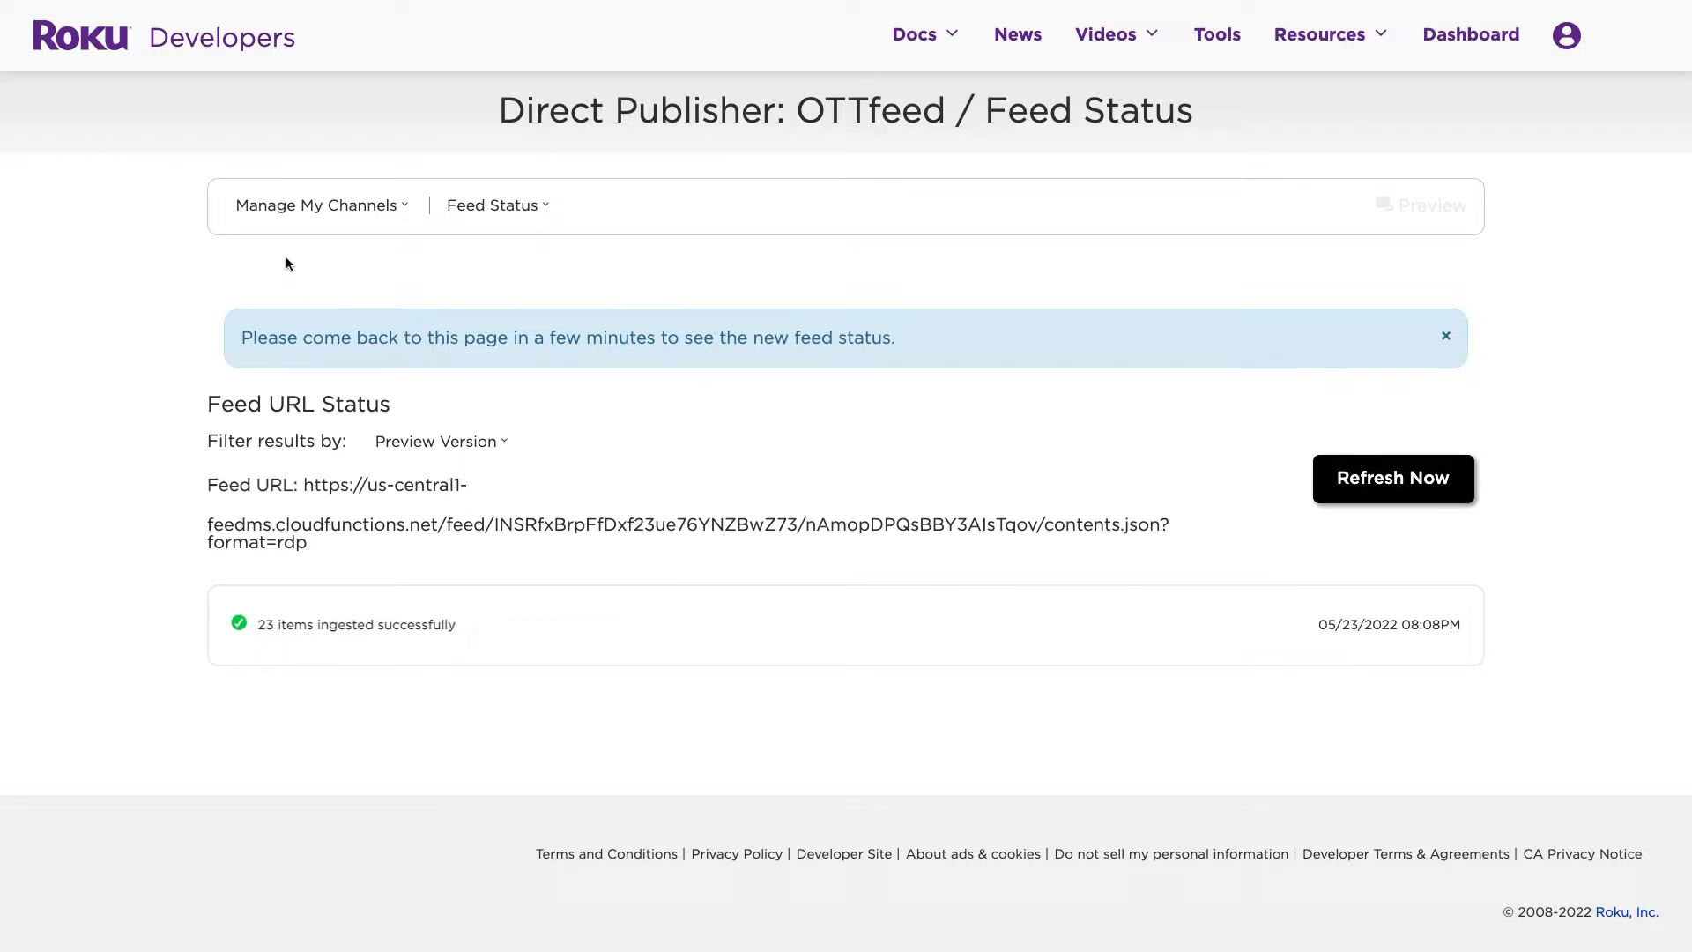
left_click(496, 210)
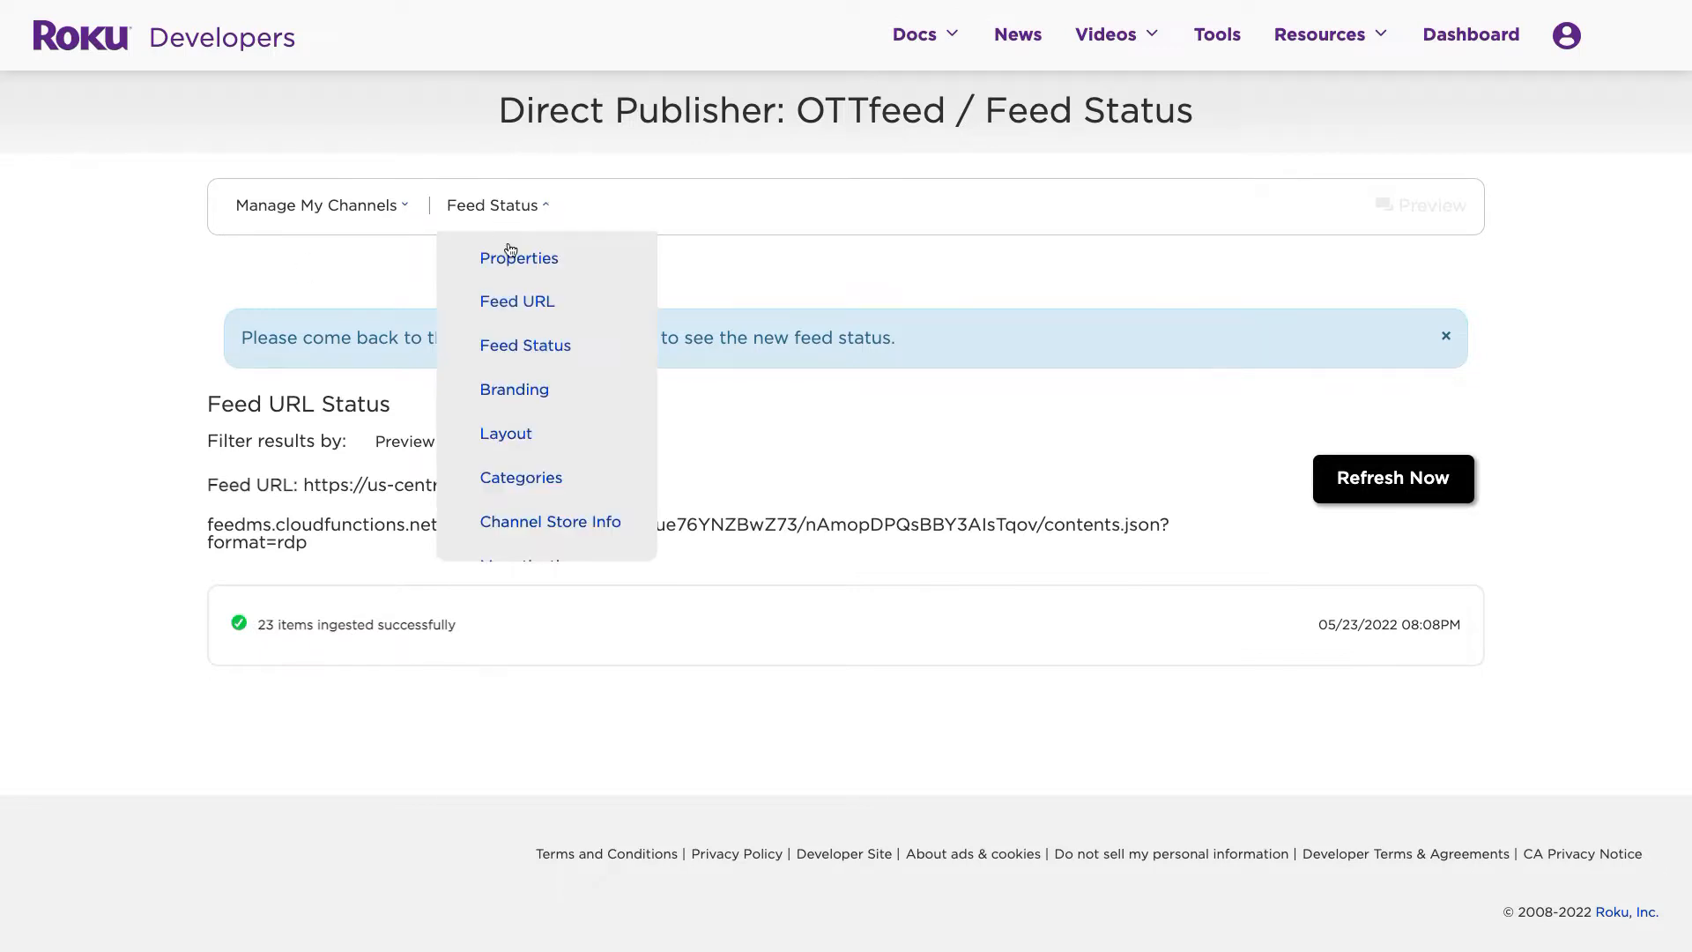
- Set OTTfeed's Categories to come From feed and save the setting
left_click(521, 474)
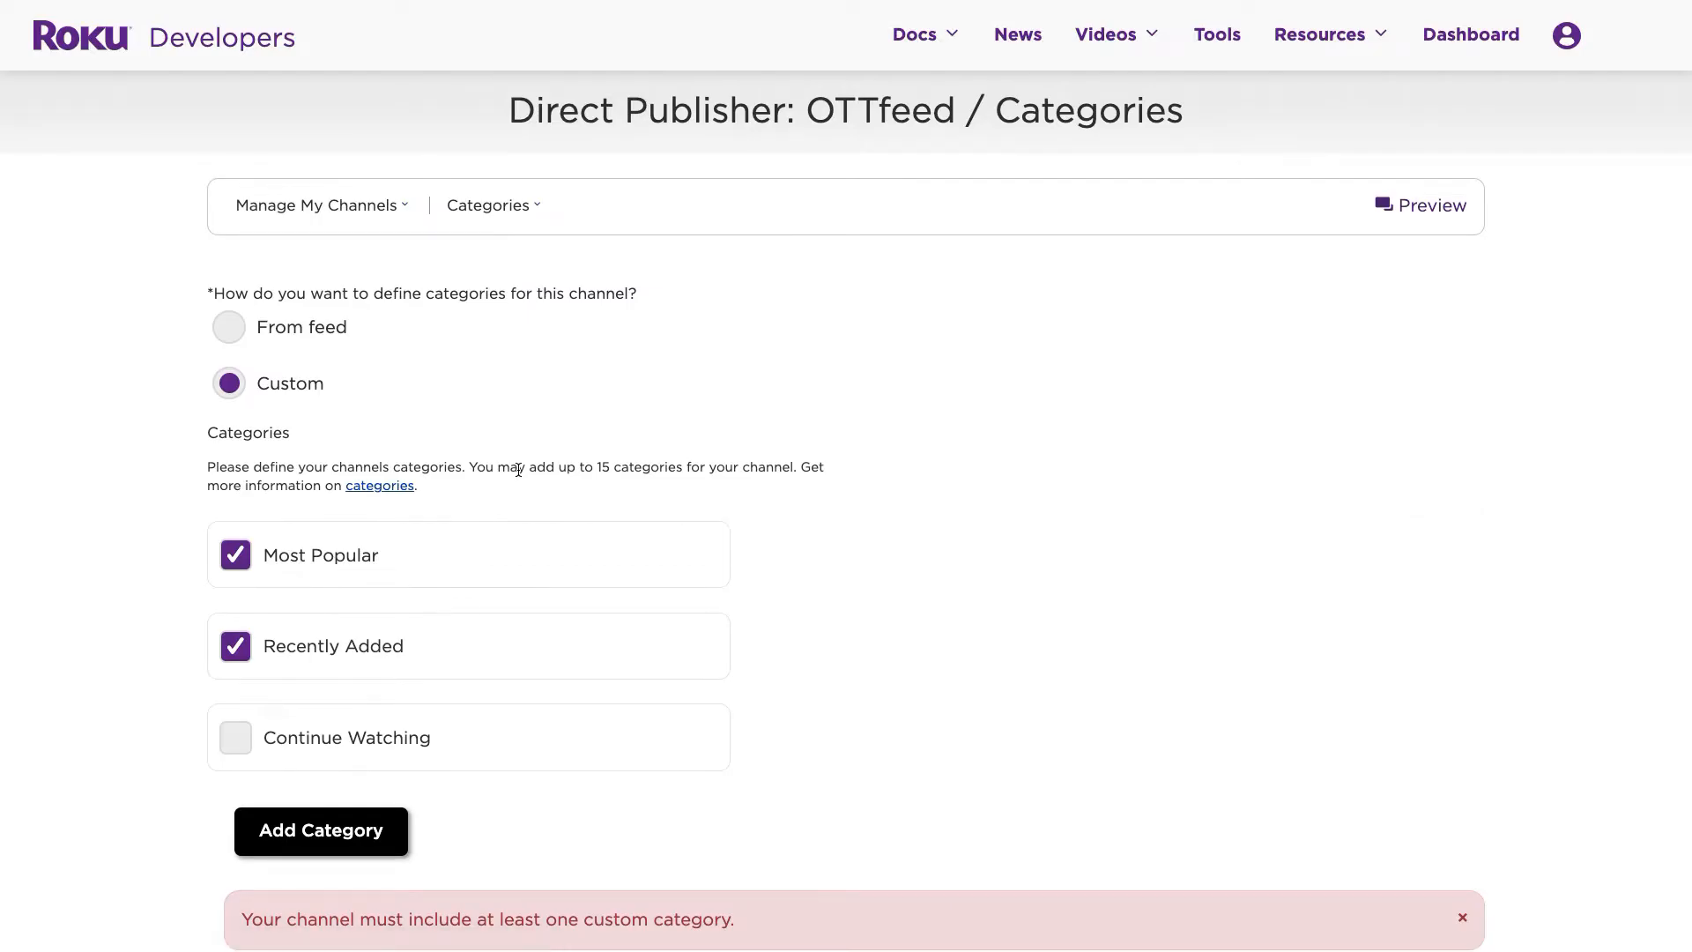
left_click(235, 332)
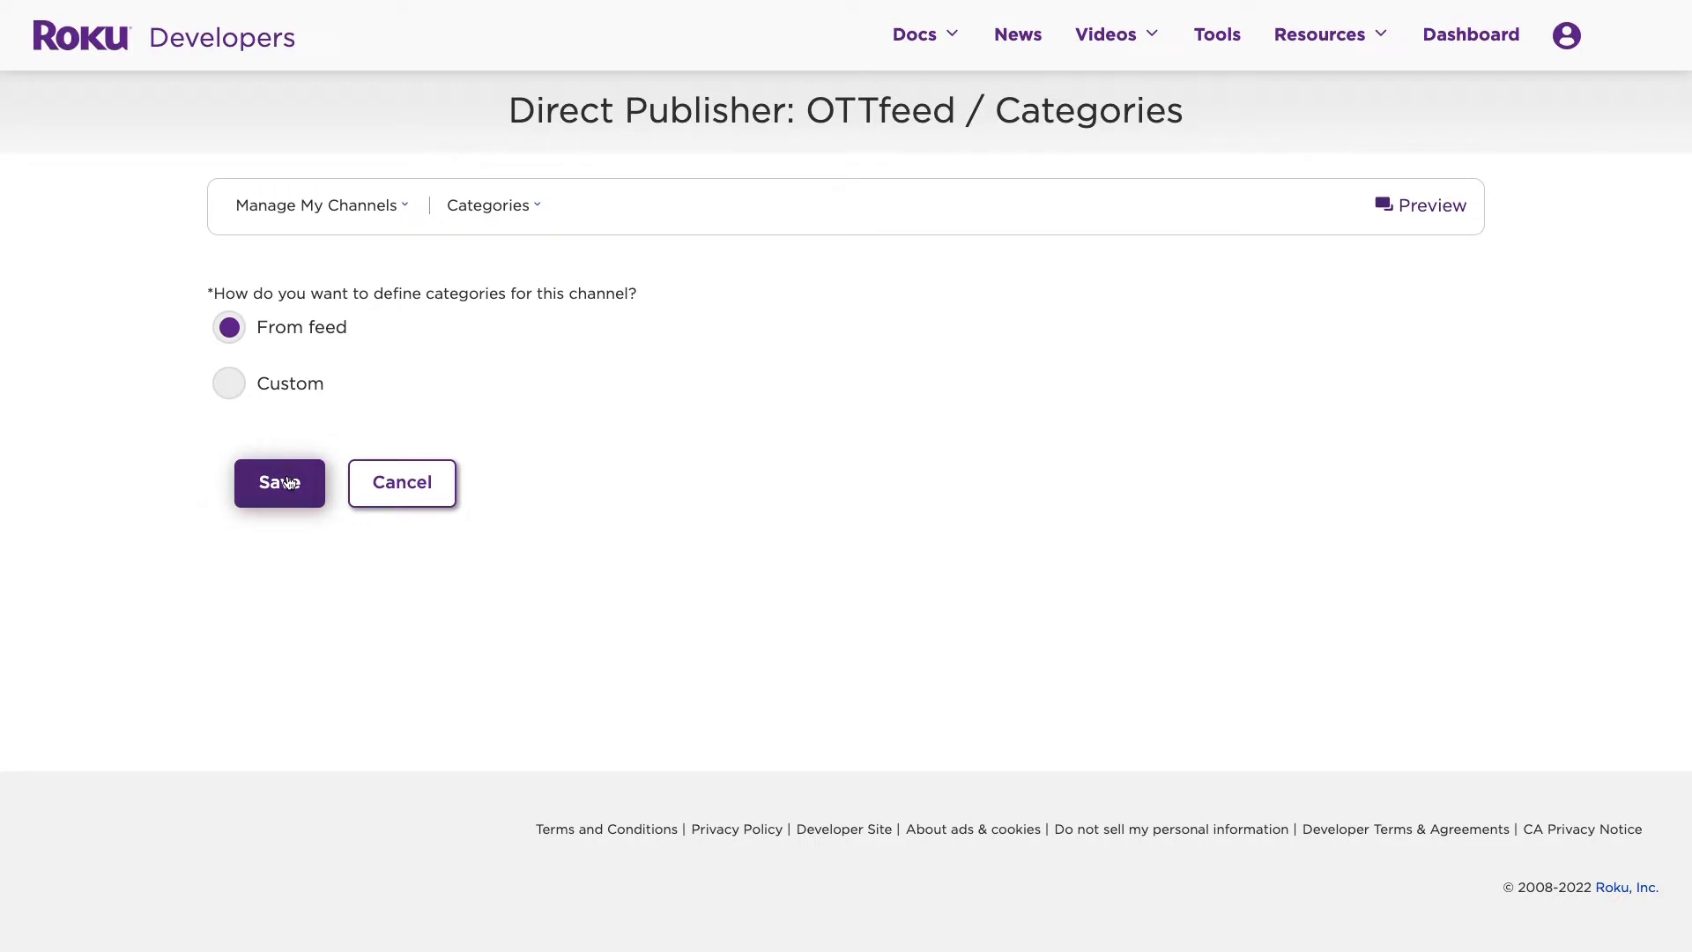
left_click(288, 482)
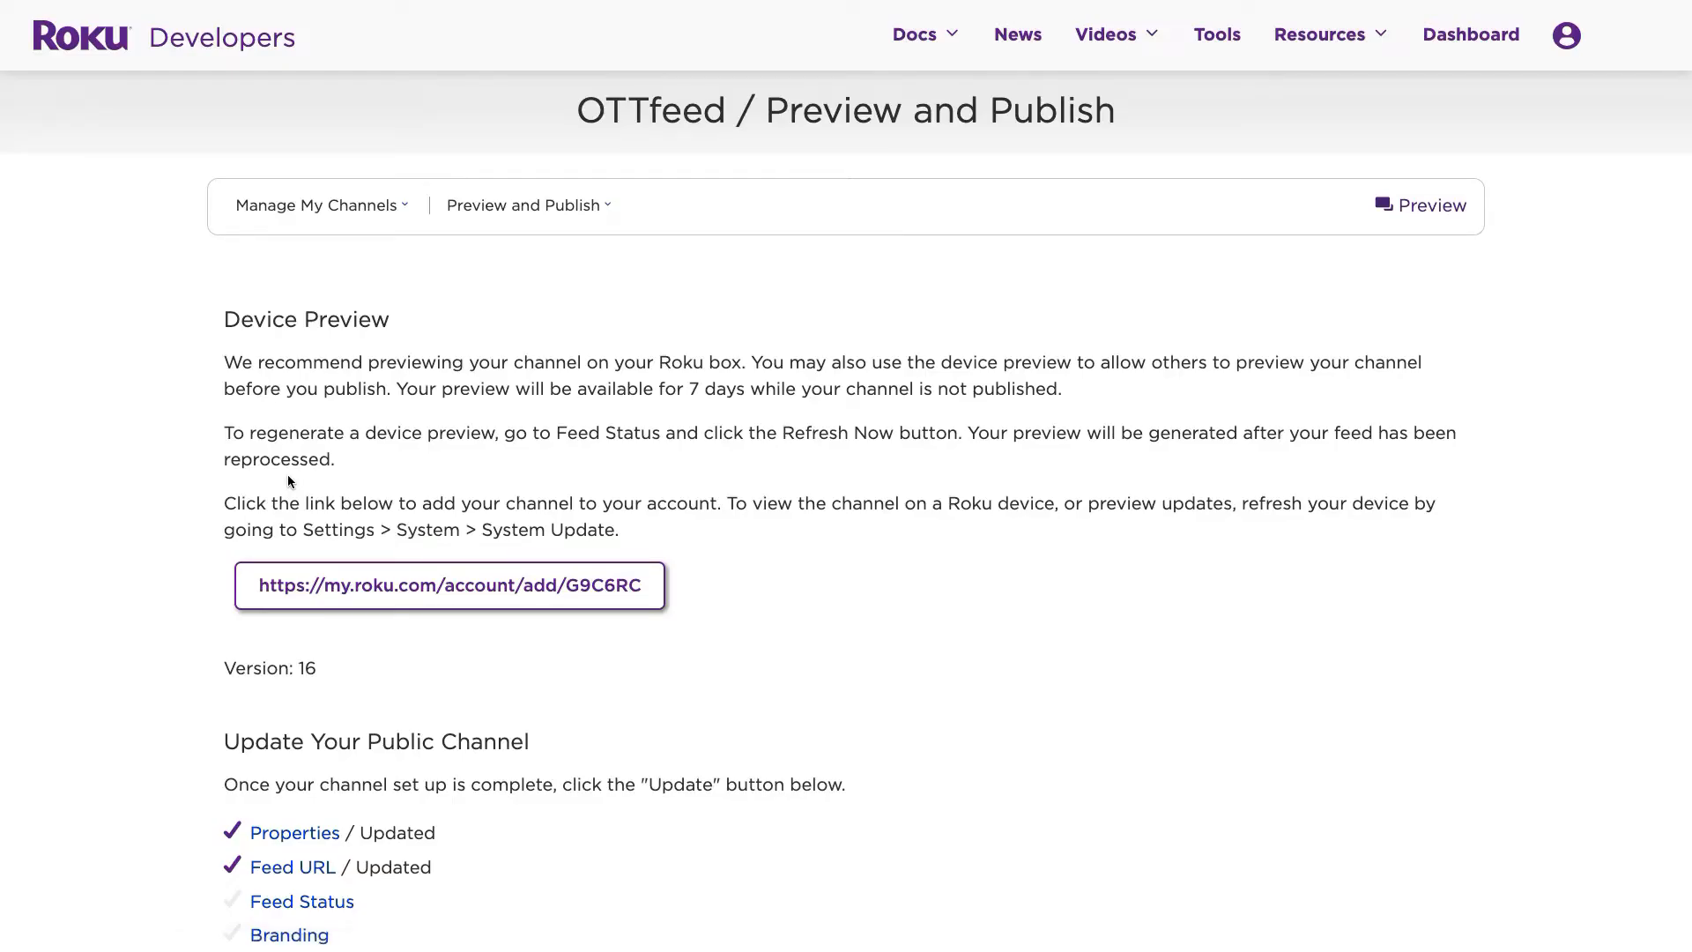
- Preview the channel, then tick the publishing certification checkbox
left_click(1426, 208)
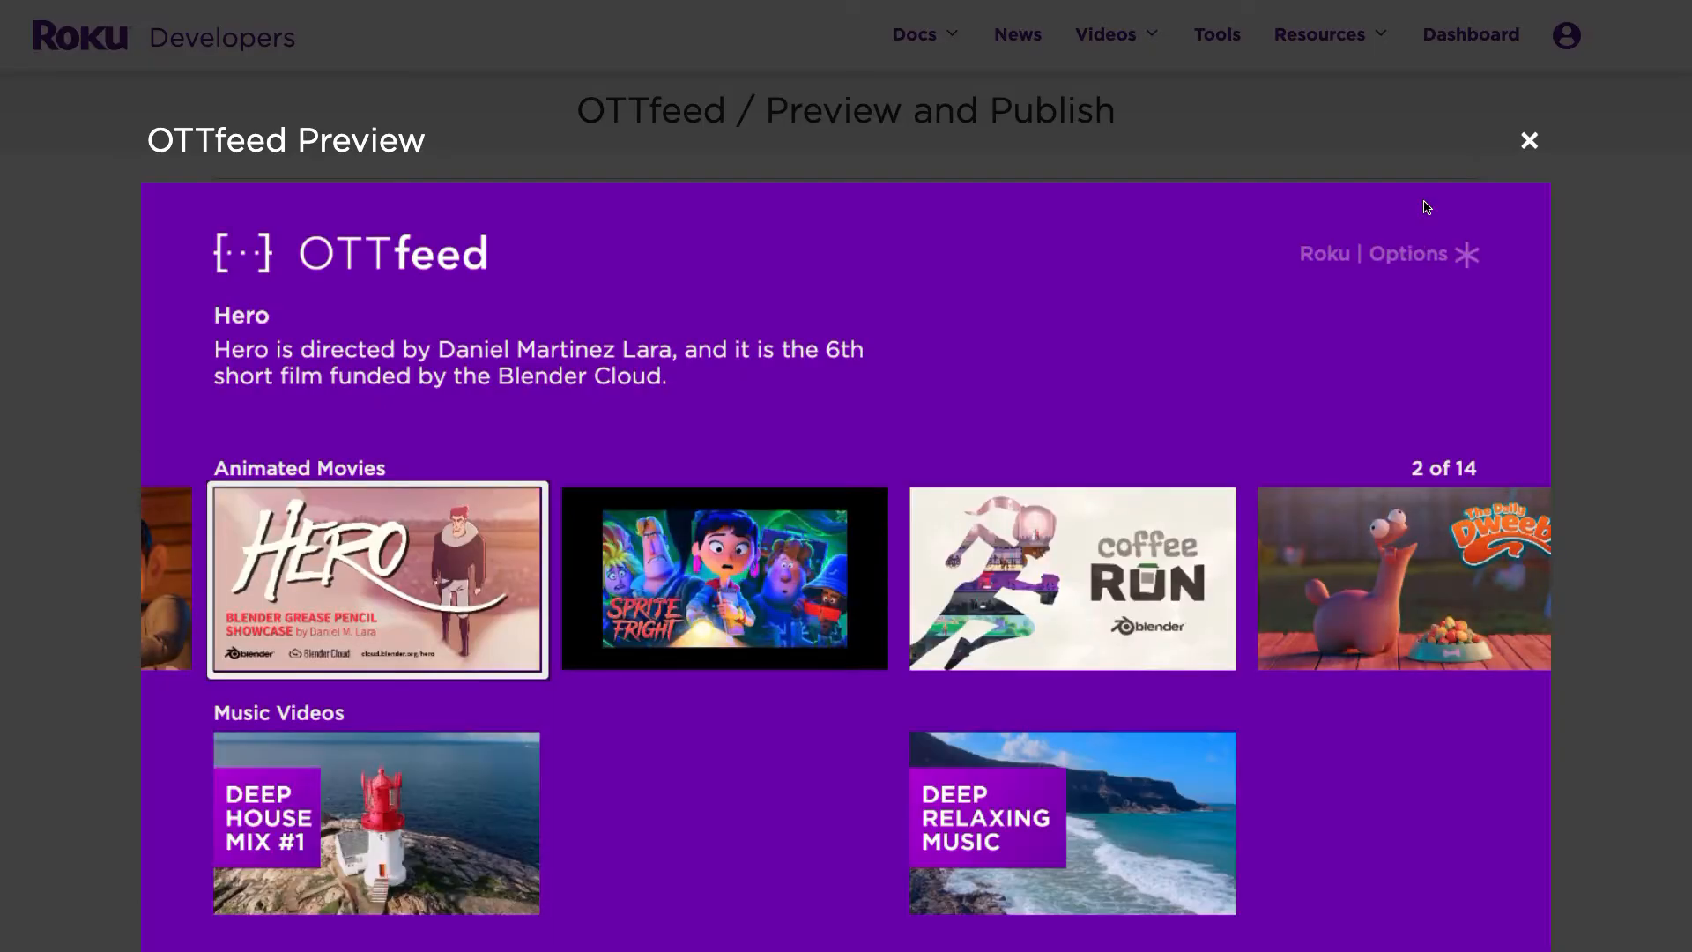
left_click(1522, 139)
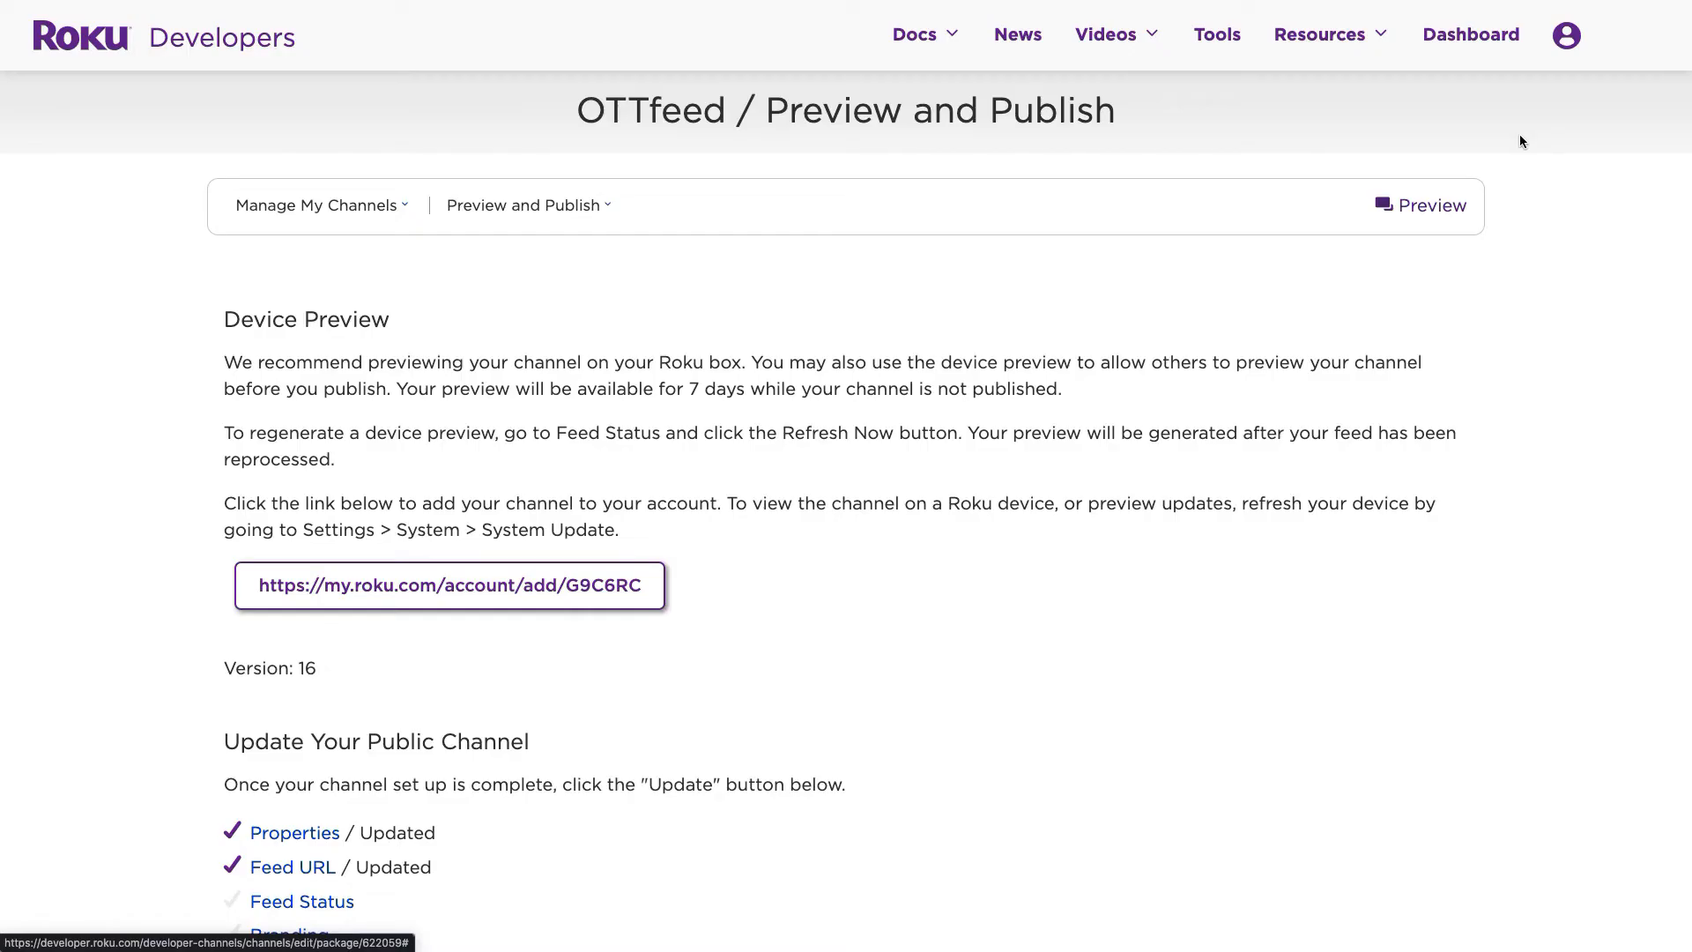
scroll(1098, 621, "down", 5)
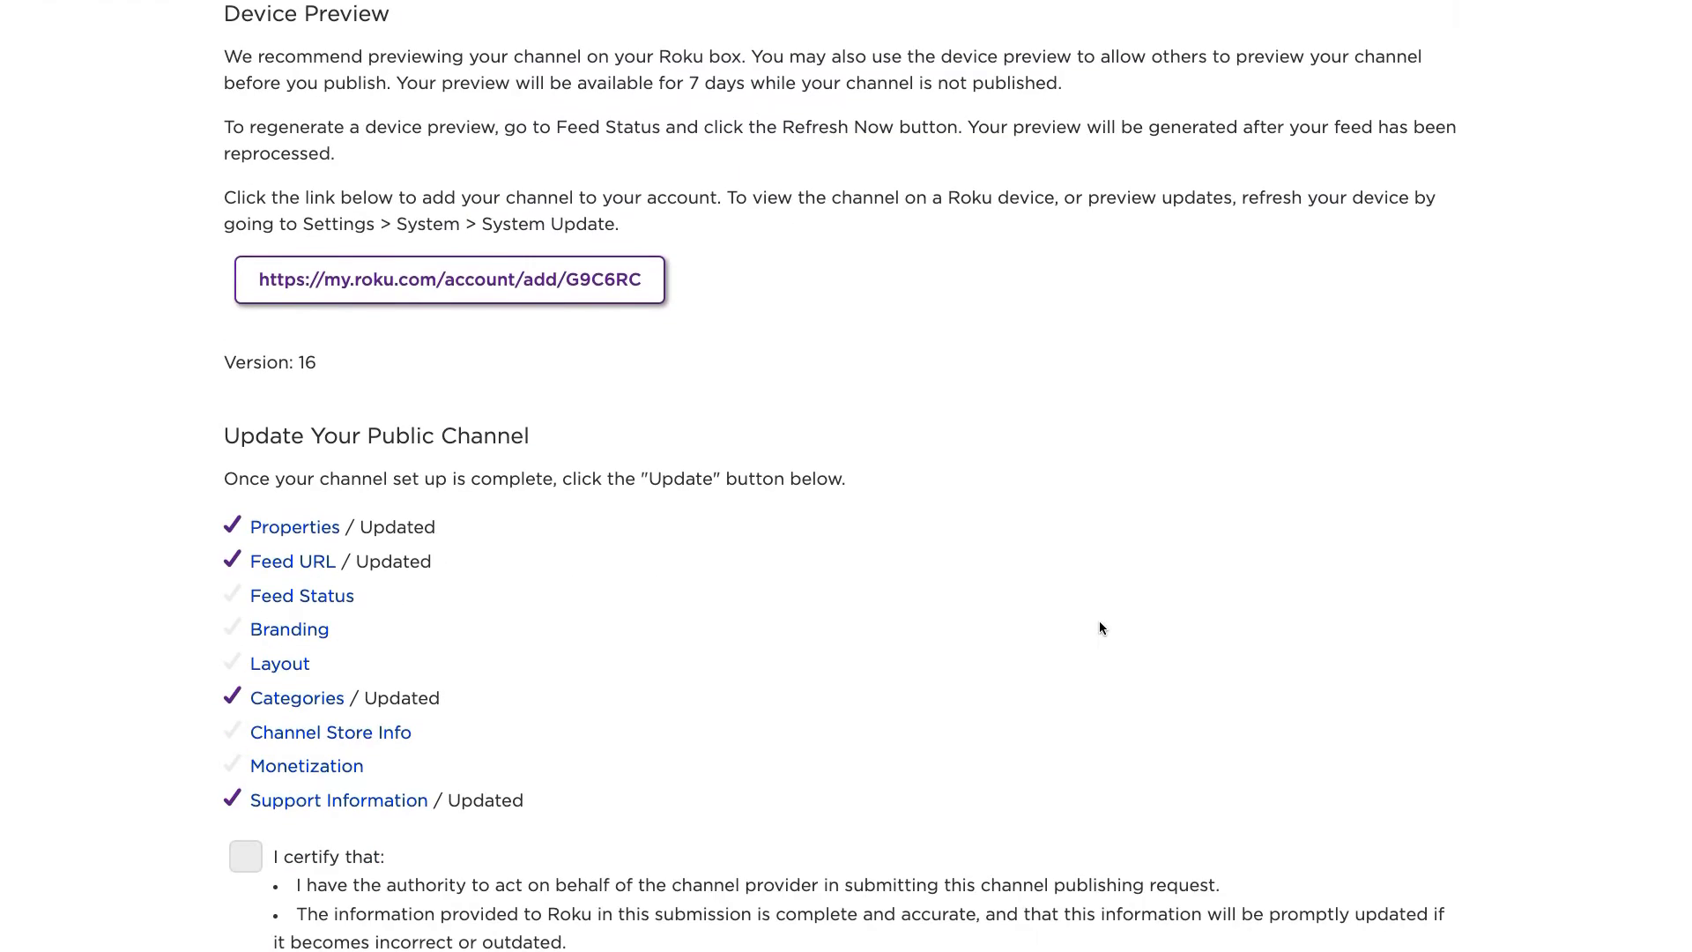
scroll(1098, 620, "down", 3)
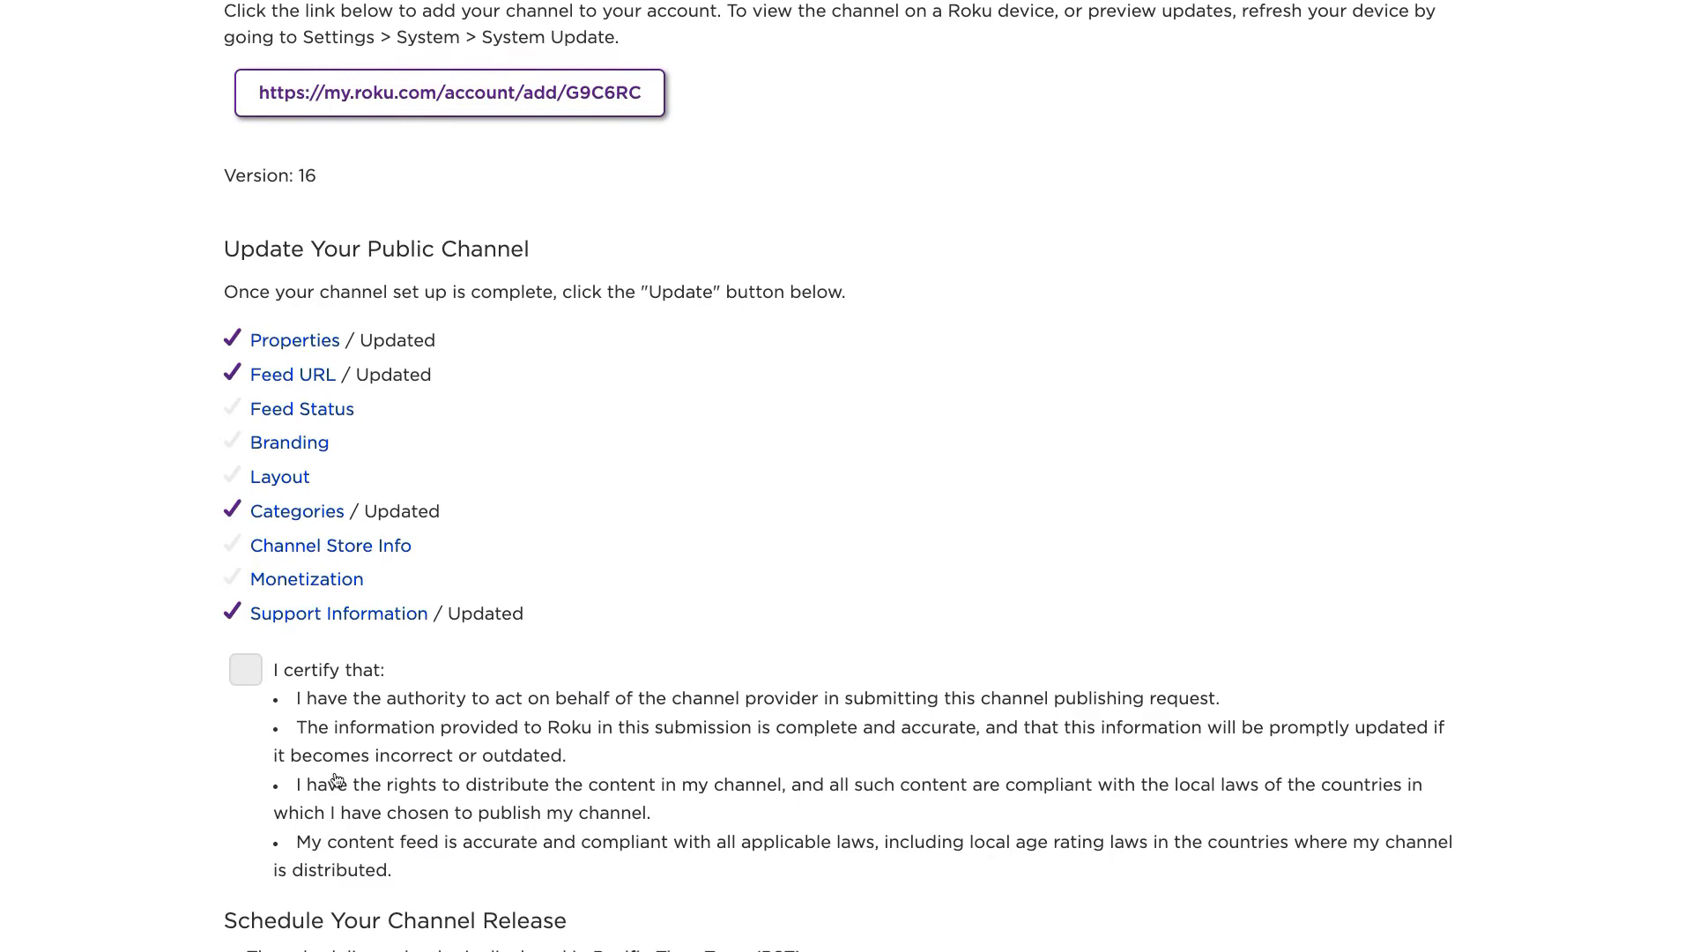
left_click(248, 674)
- Schedule Version 16 to publish Wednesday, May 25, 2022 at 10:00 AM Pacific
scroll(485, 636, "down", 6)
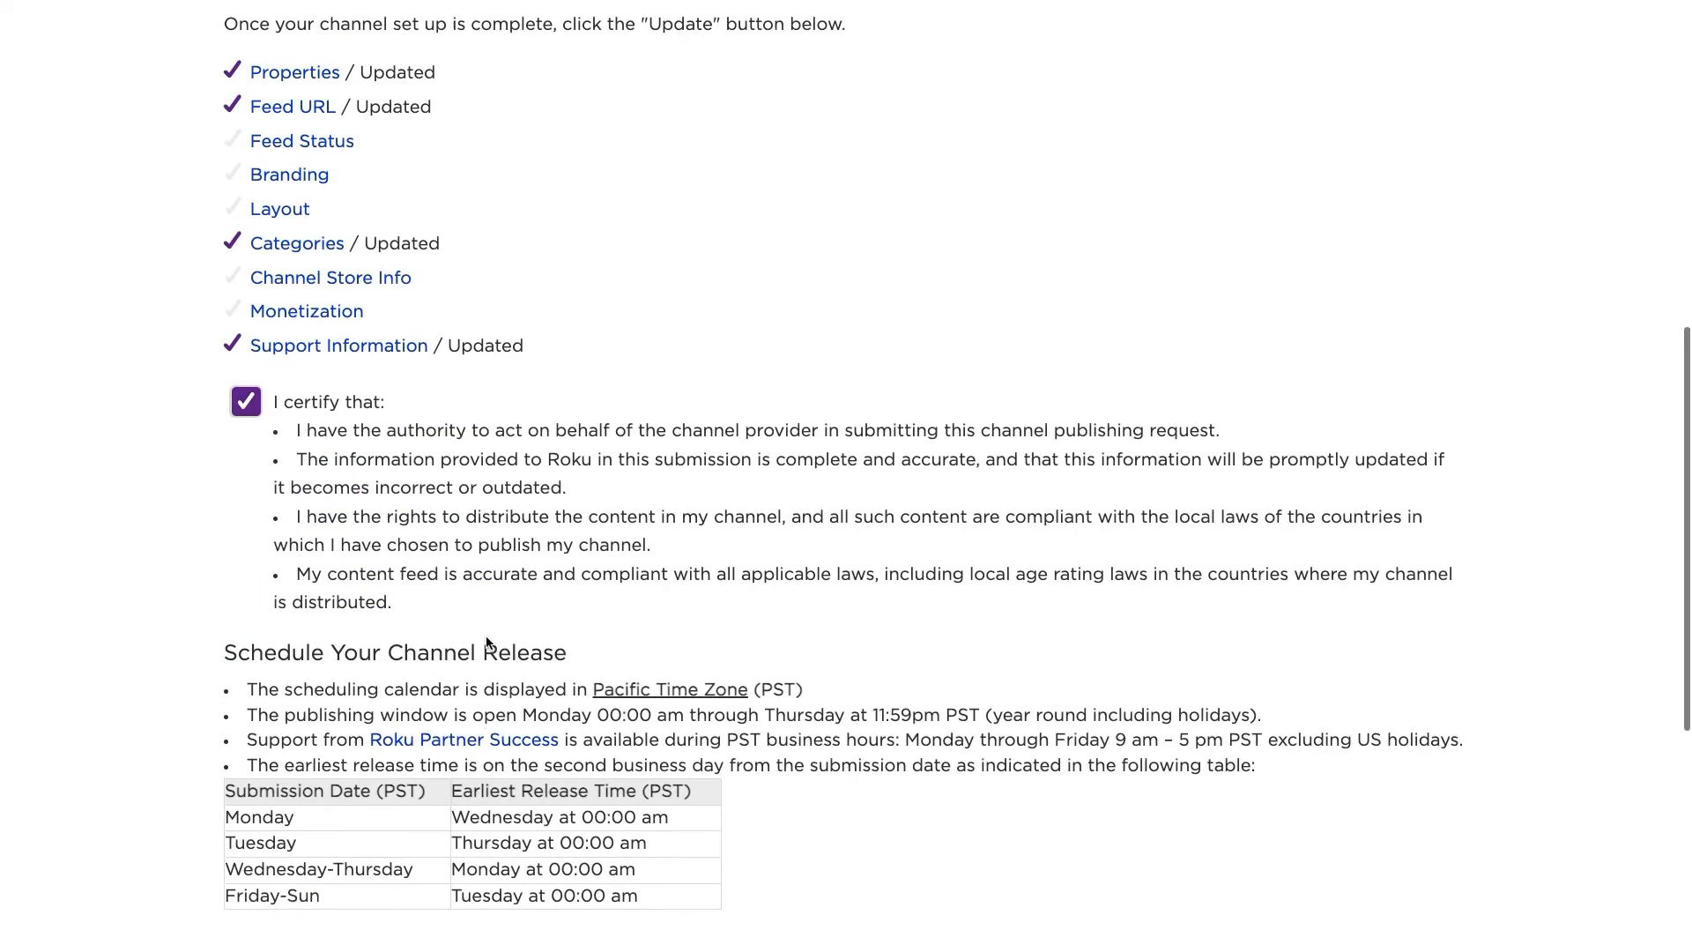
left_click(375, 696)
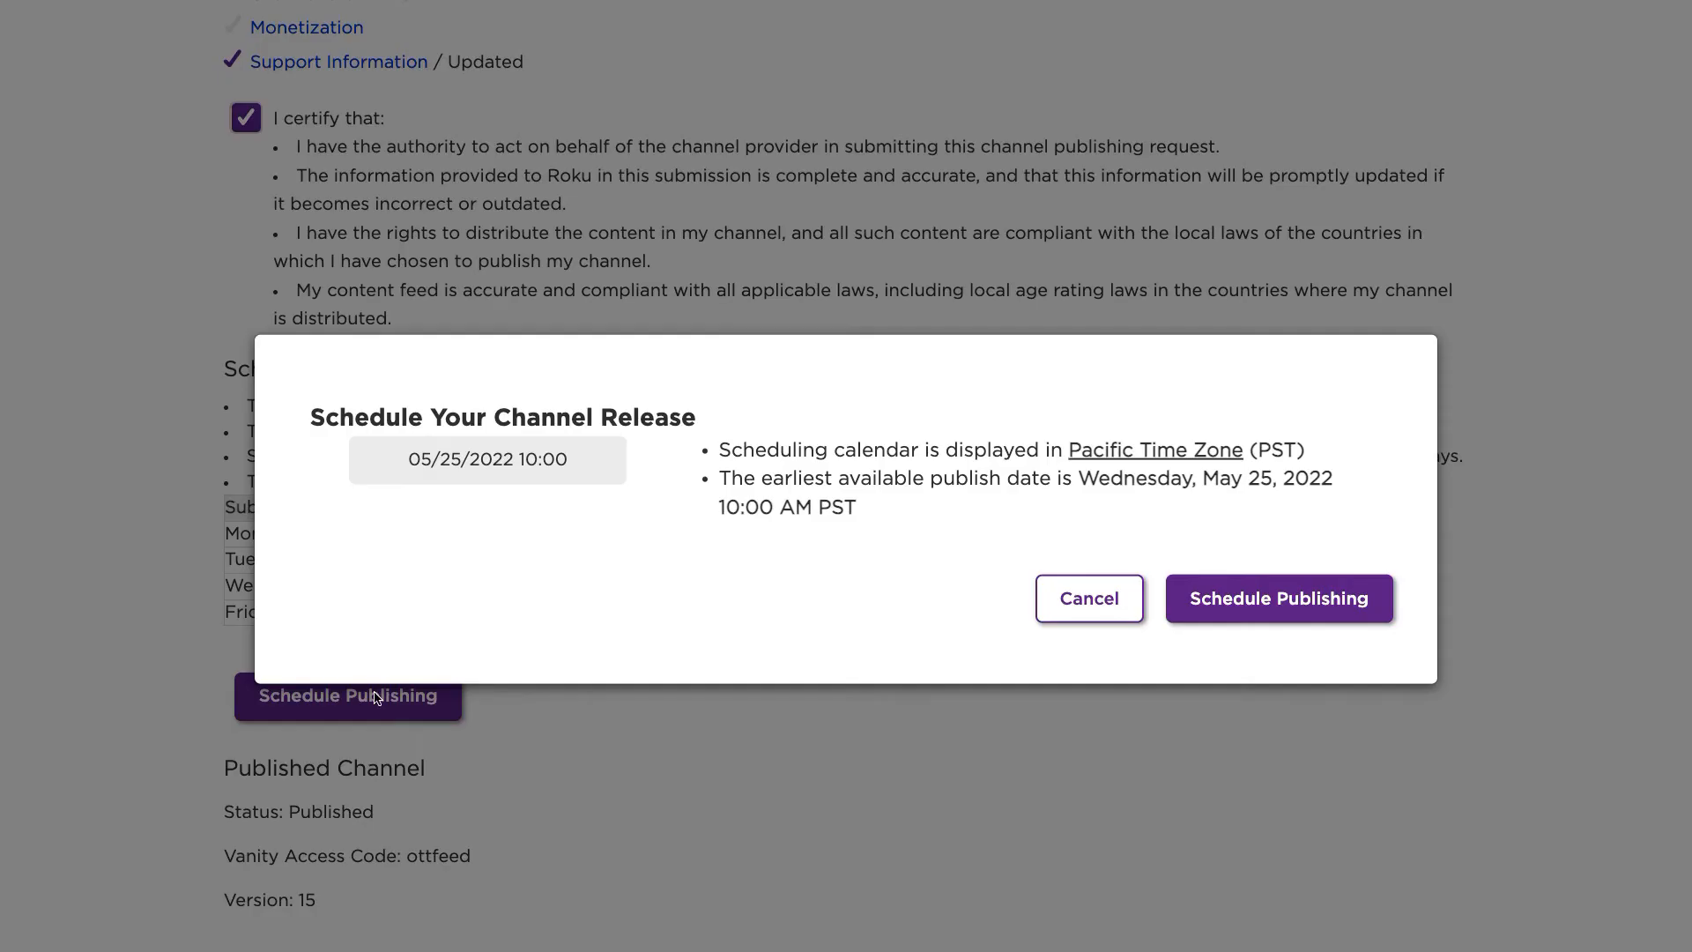
left_click(1263, 588)
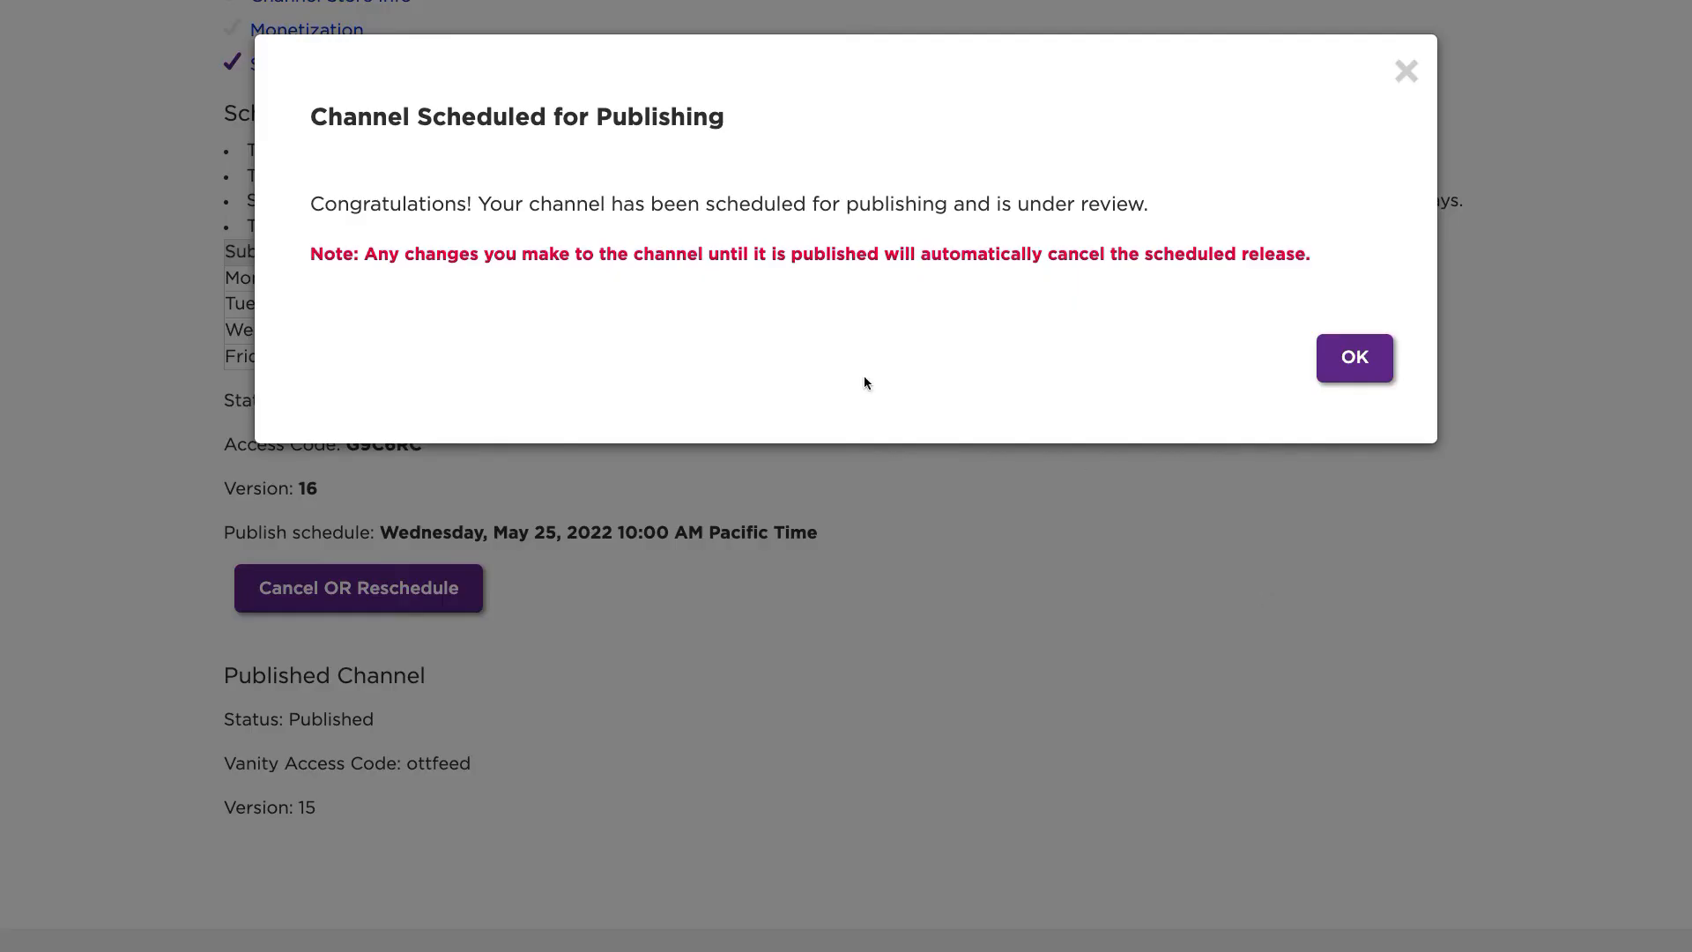
left_click(1356, 361)
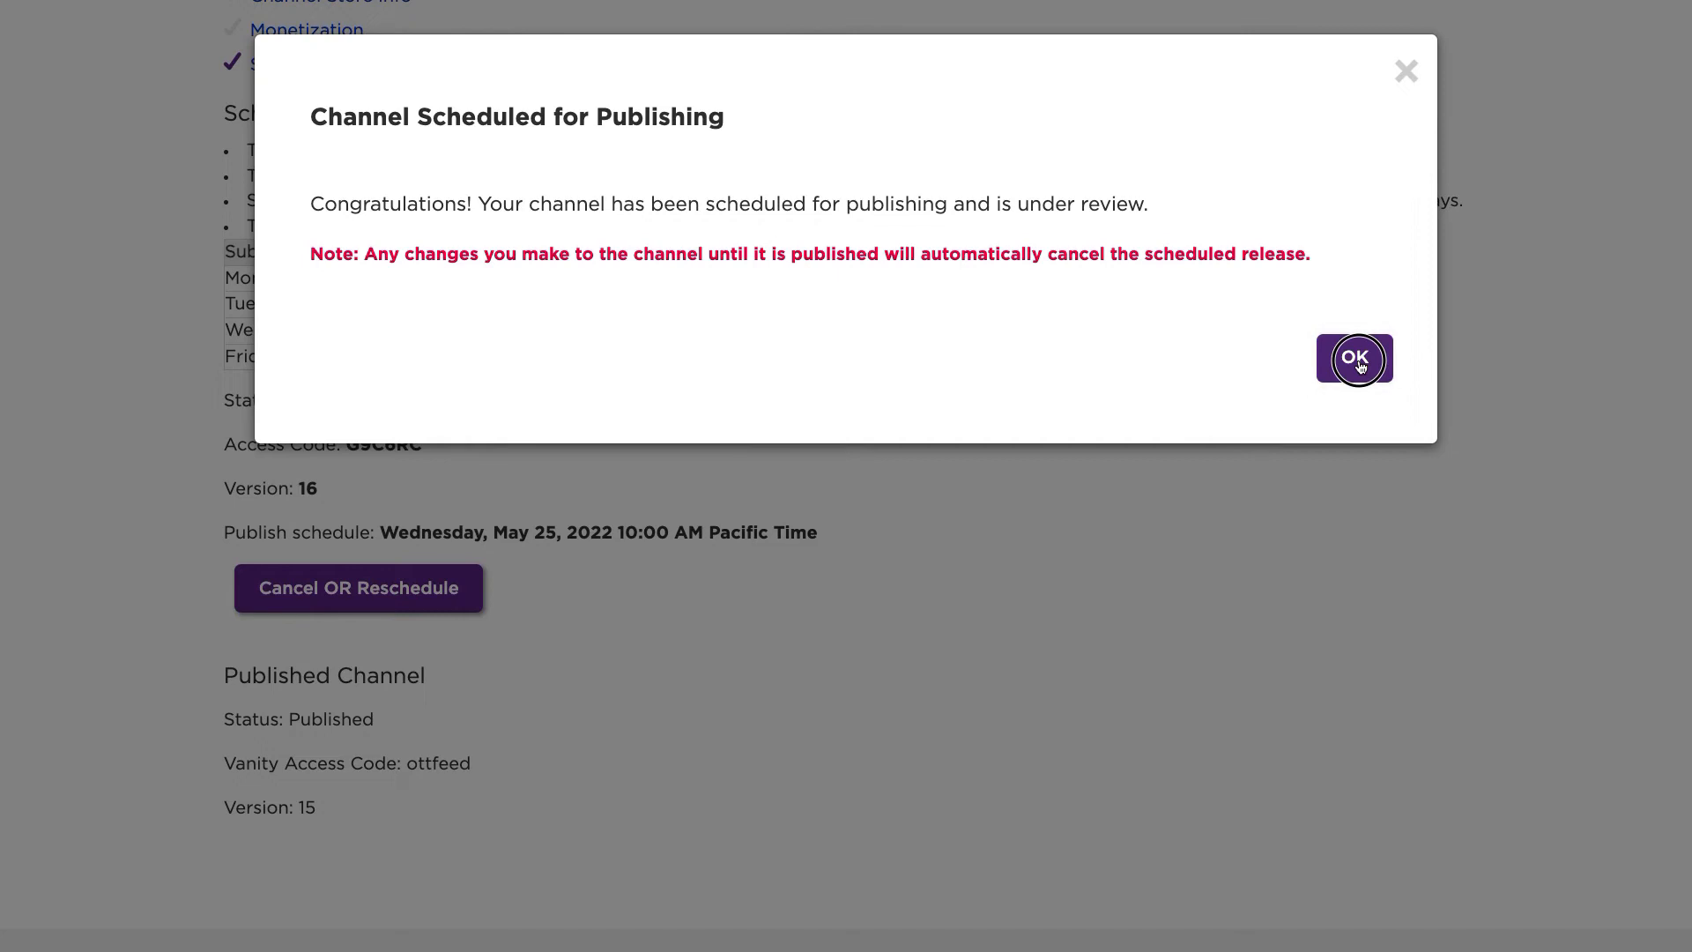